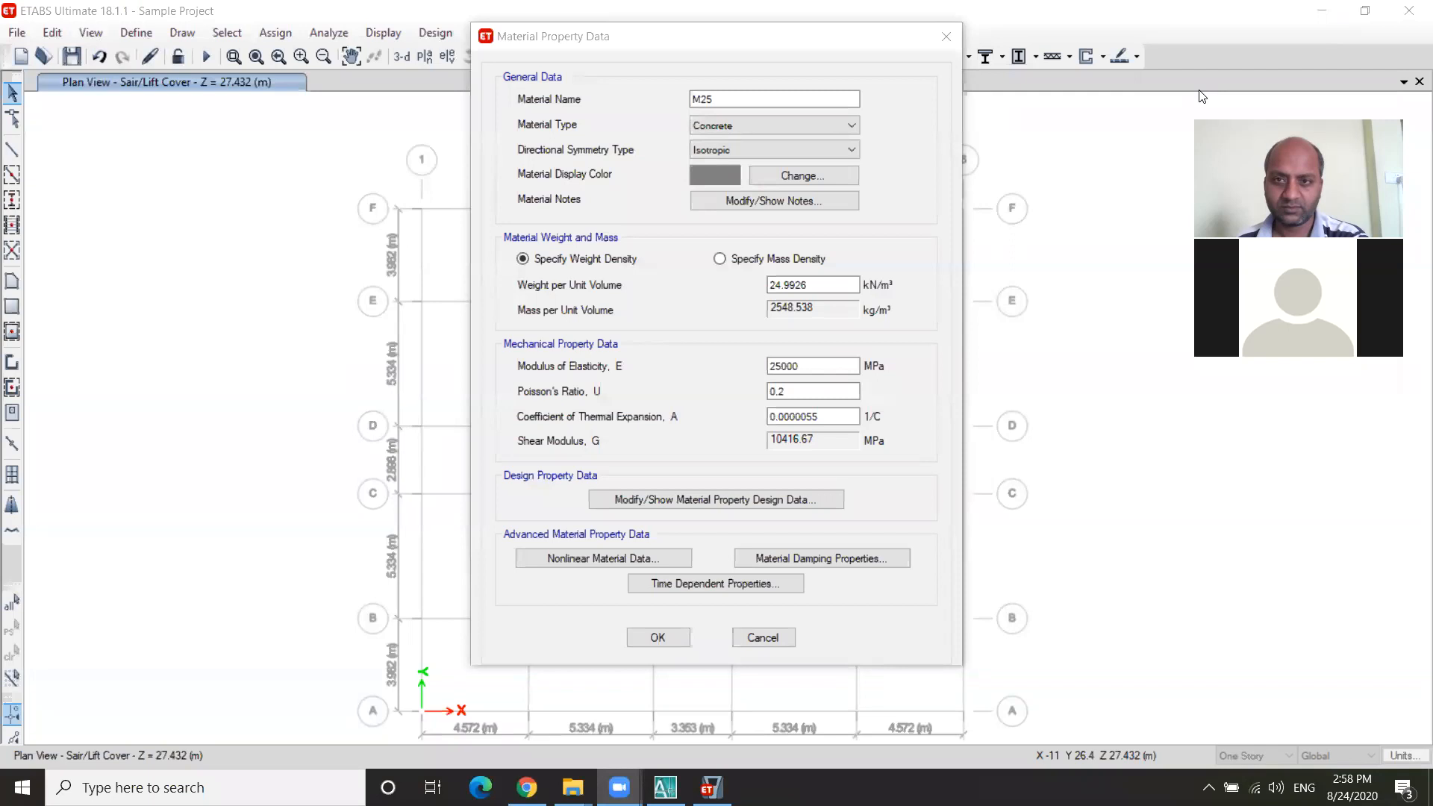
Step: Change the M25 concrete material's display color to blue, keep its type as Concrete, and accept the material definition
click(586, 314)
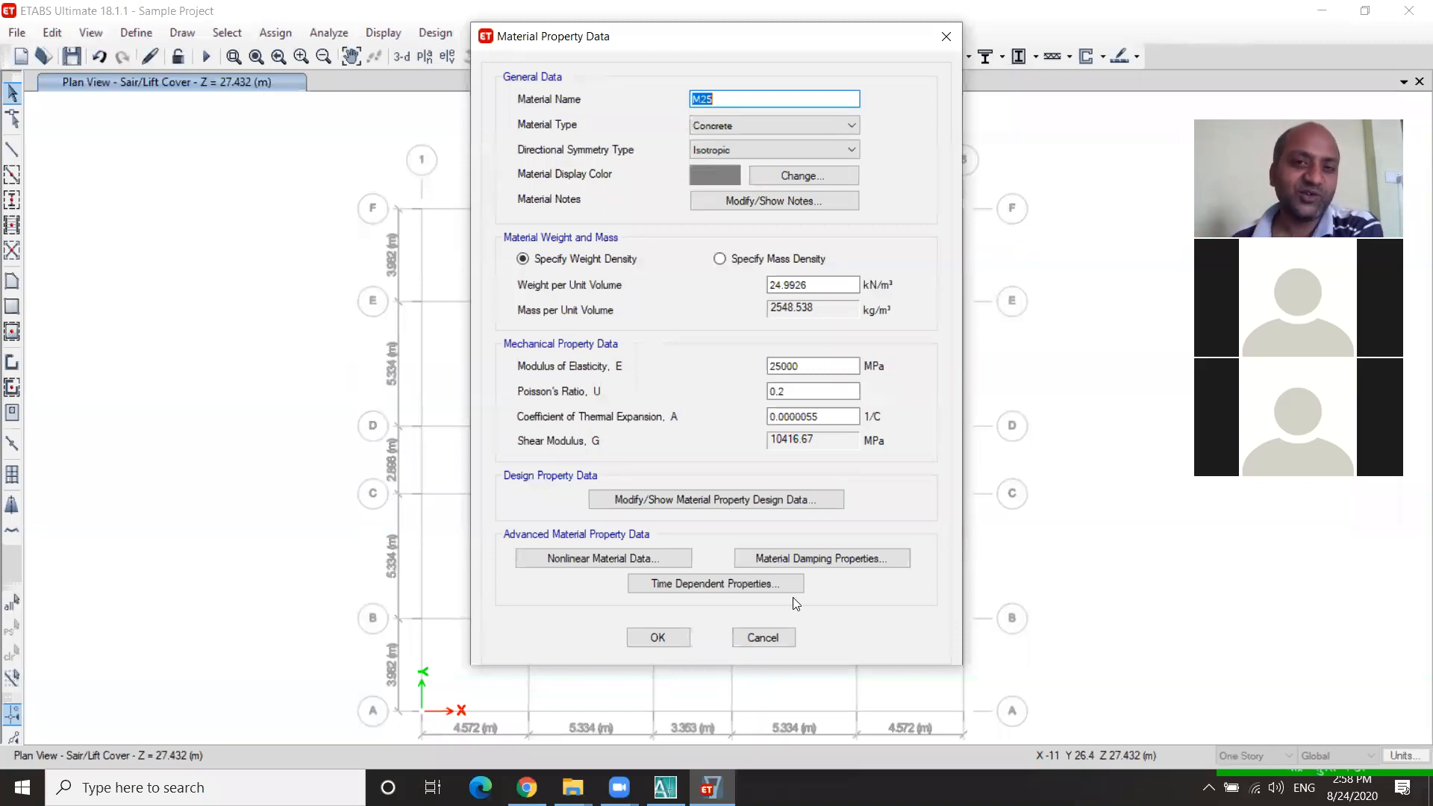
click(796, 125)
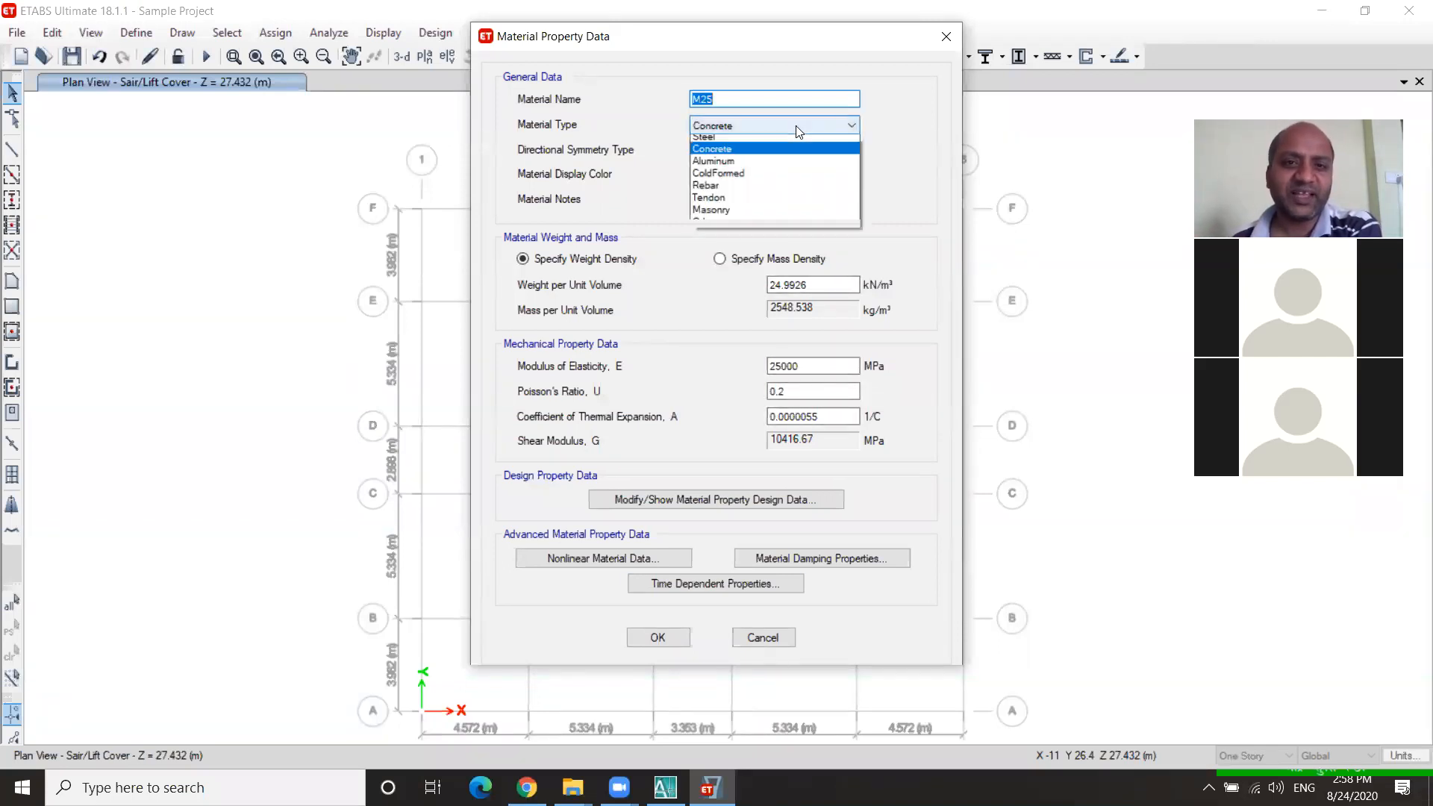
click(798, 124)
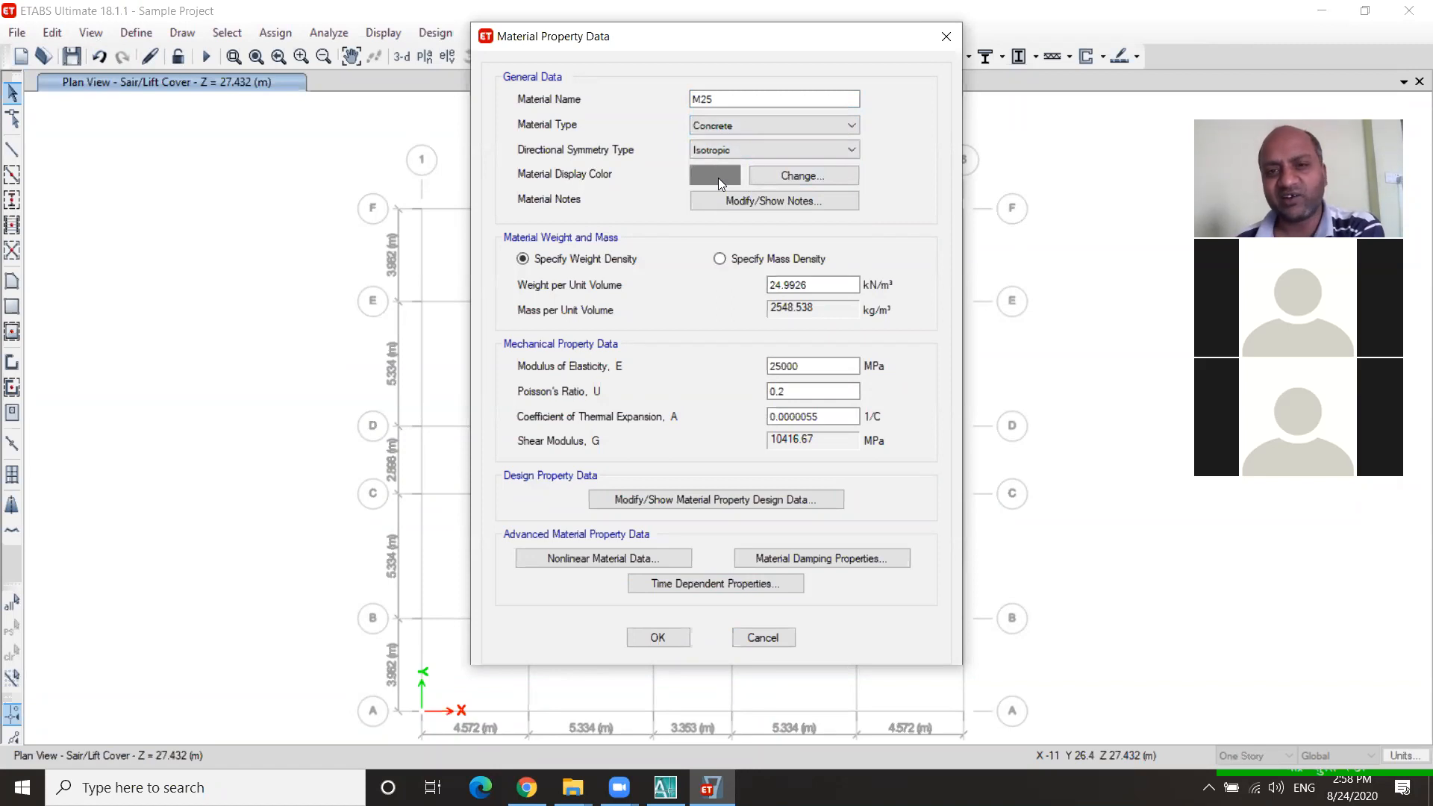
click(766, 180)
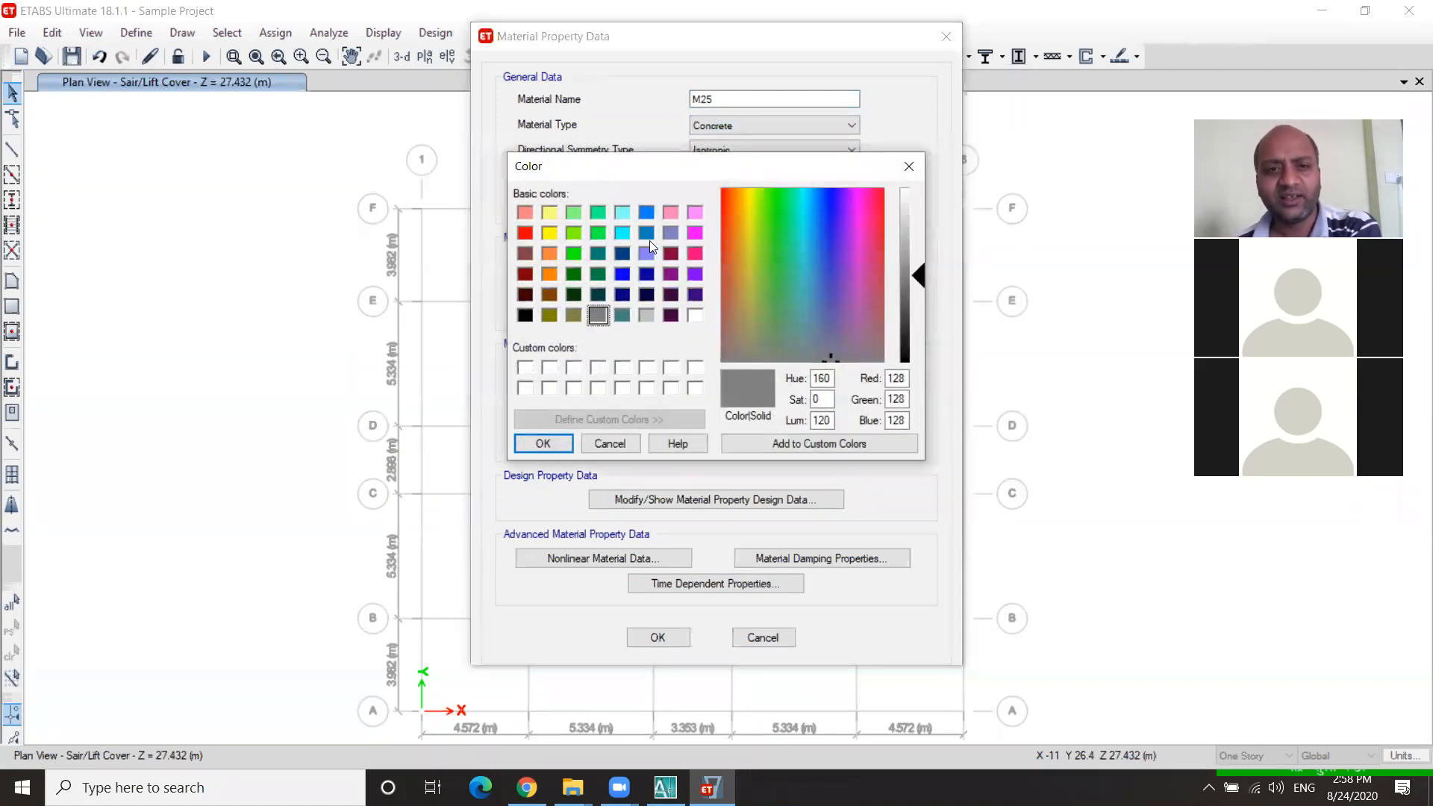
click(624, 272)
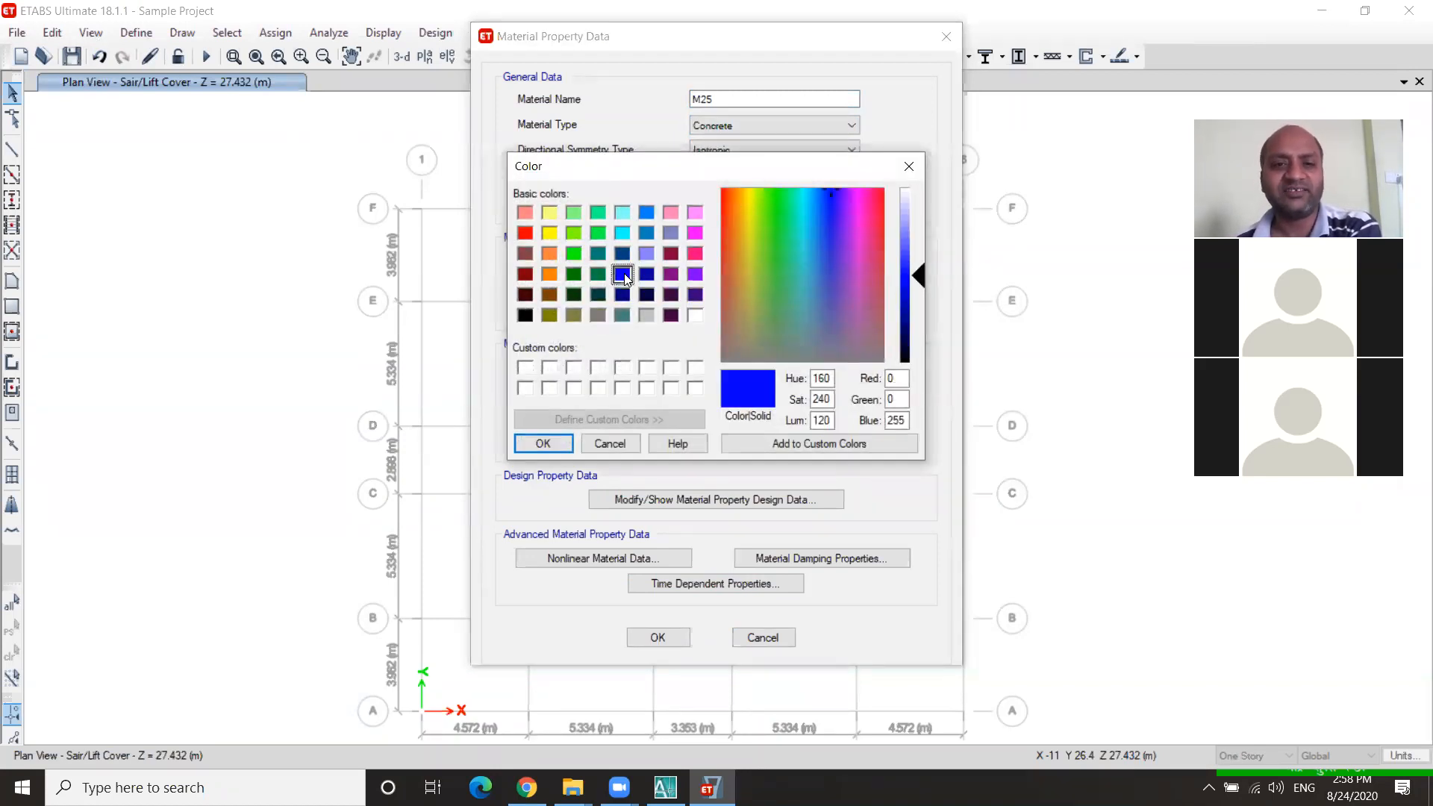
click(571, 442)
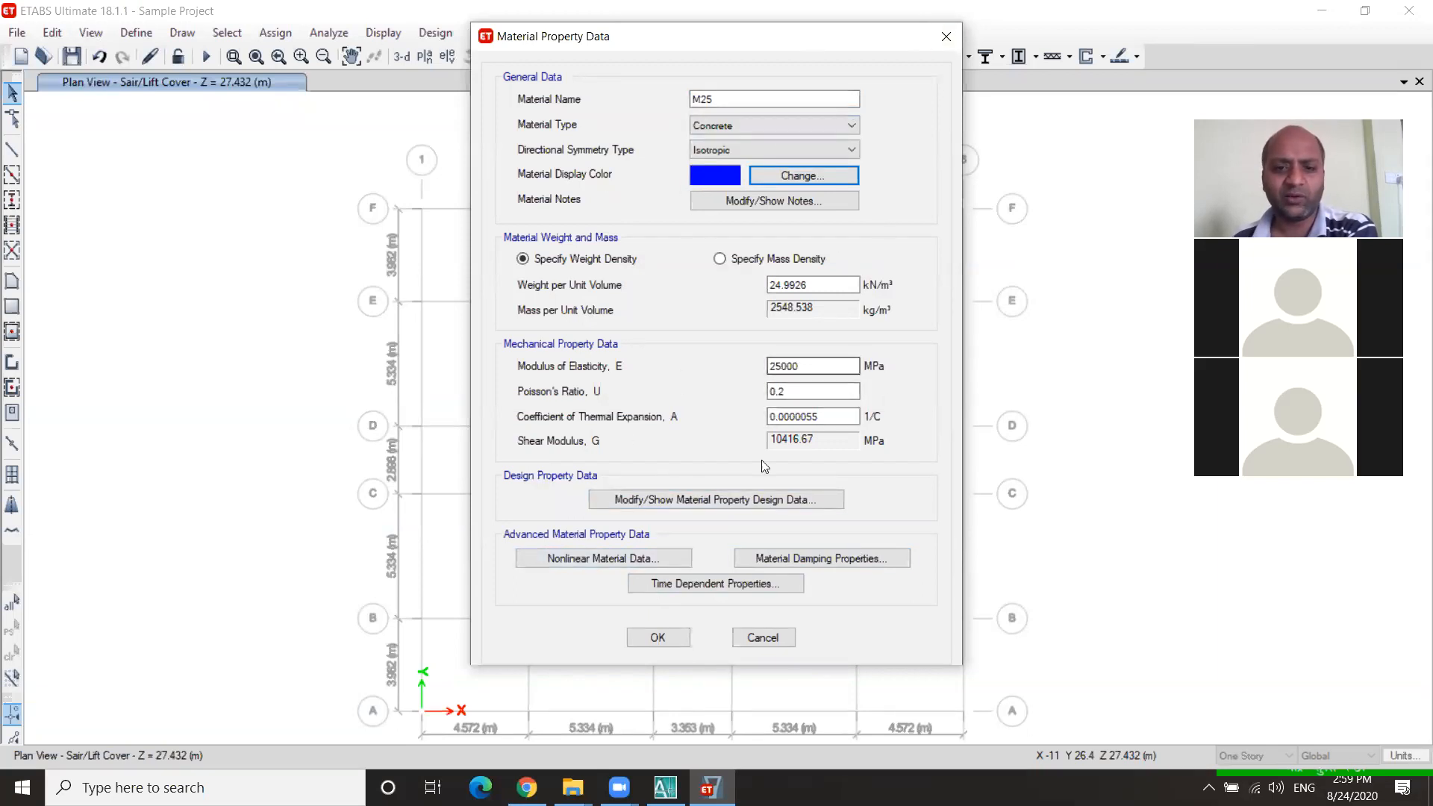
click(683, 637)
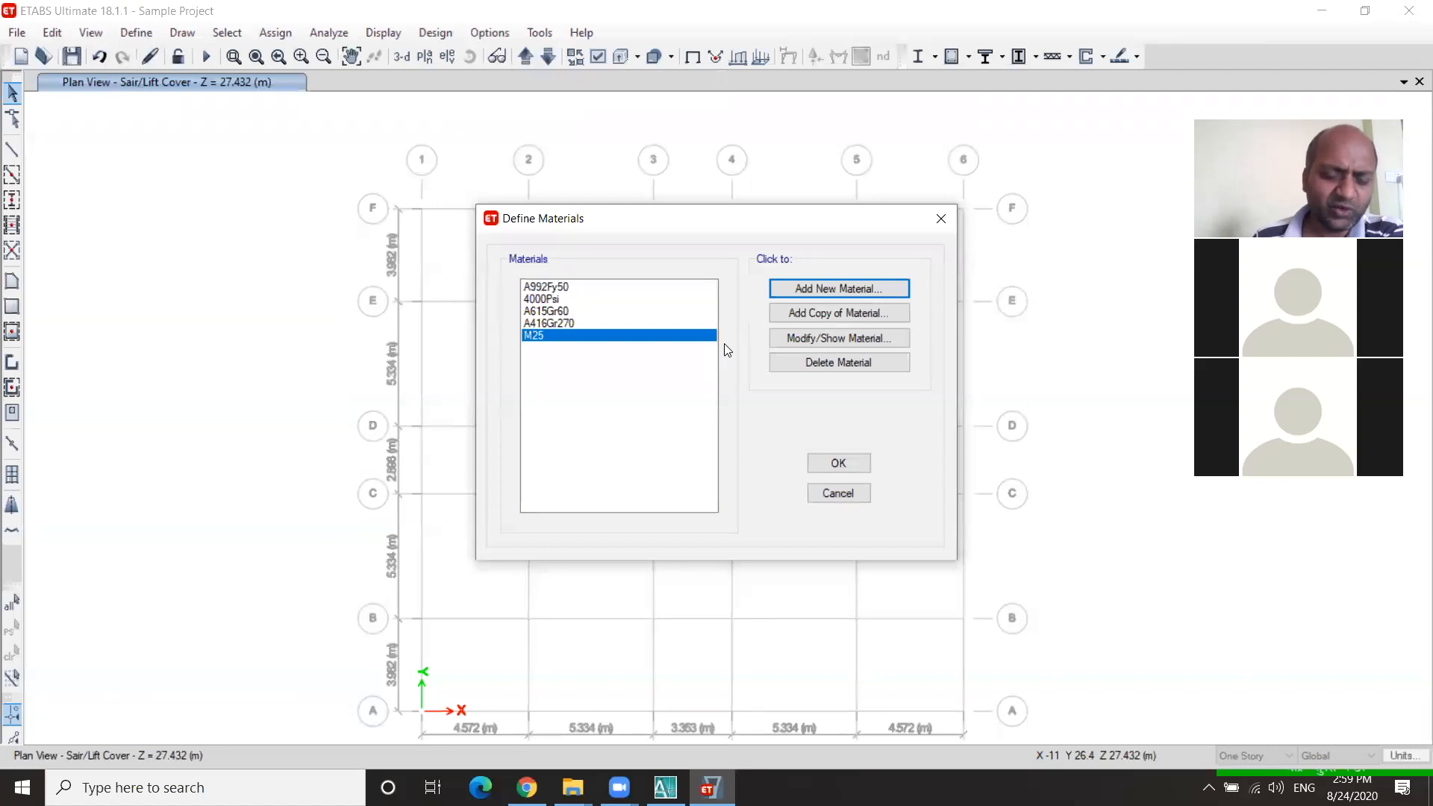
Step: Add a new material for region India, type Rebar, Indian standard, HYSD Grade 500, and accept its default properties
click(839, 288)
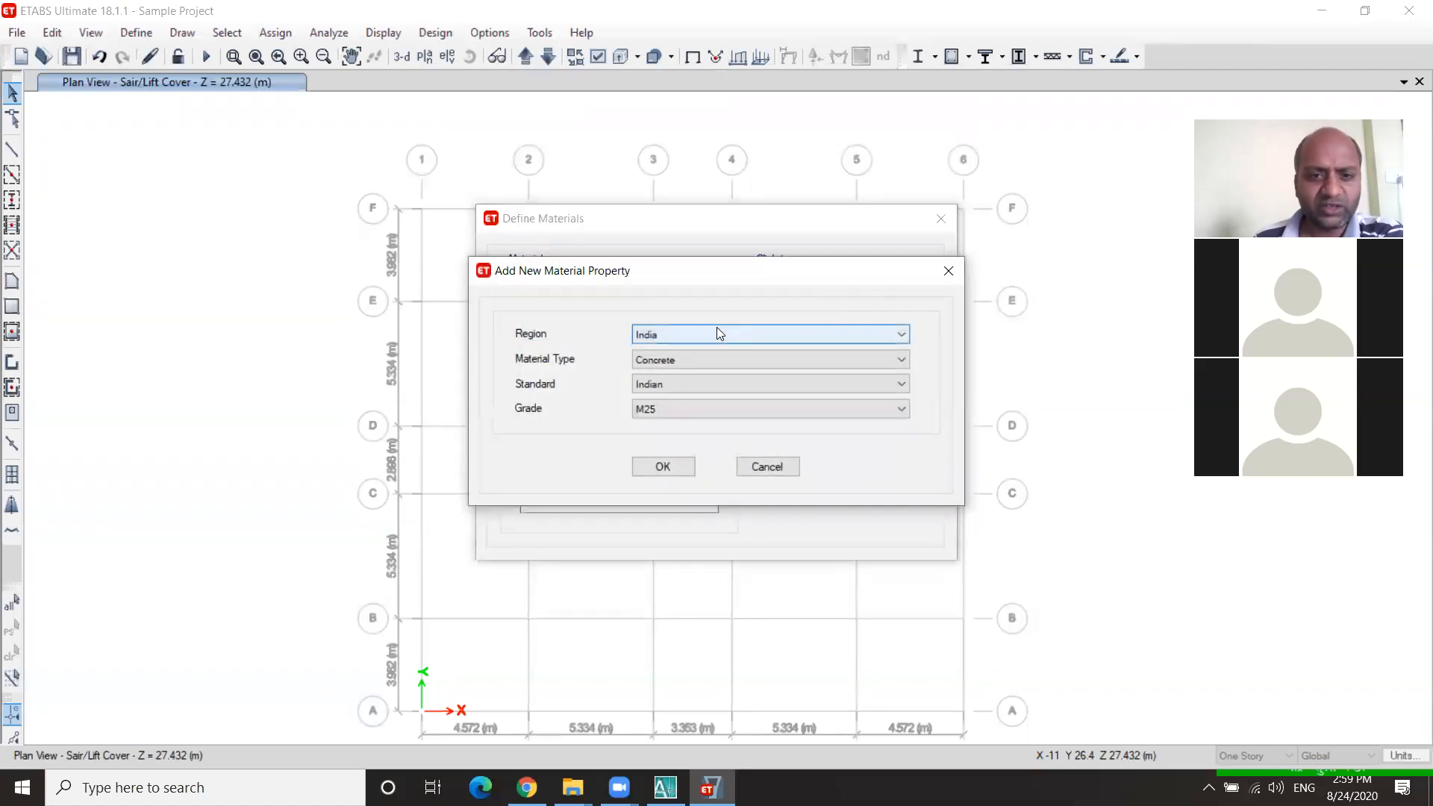
click(698, 361)
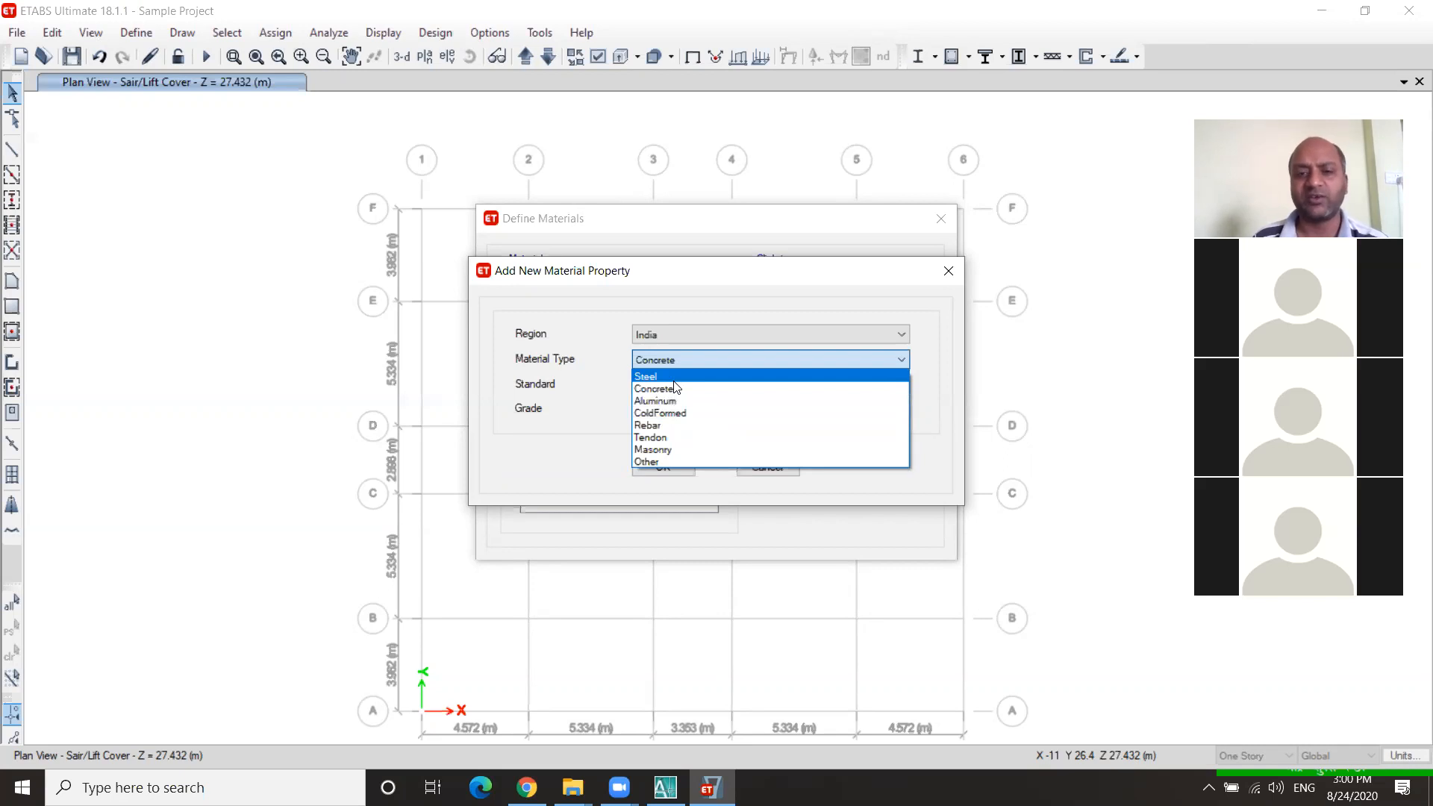
click(674, 425)
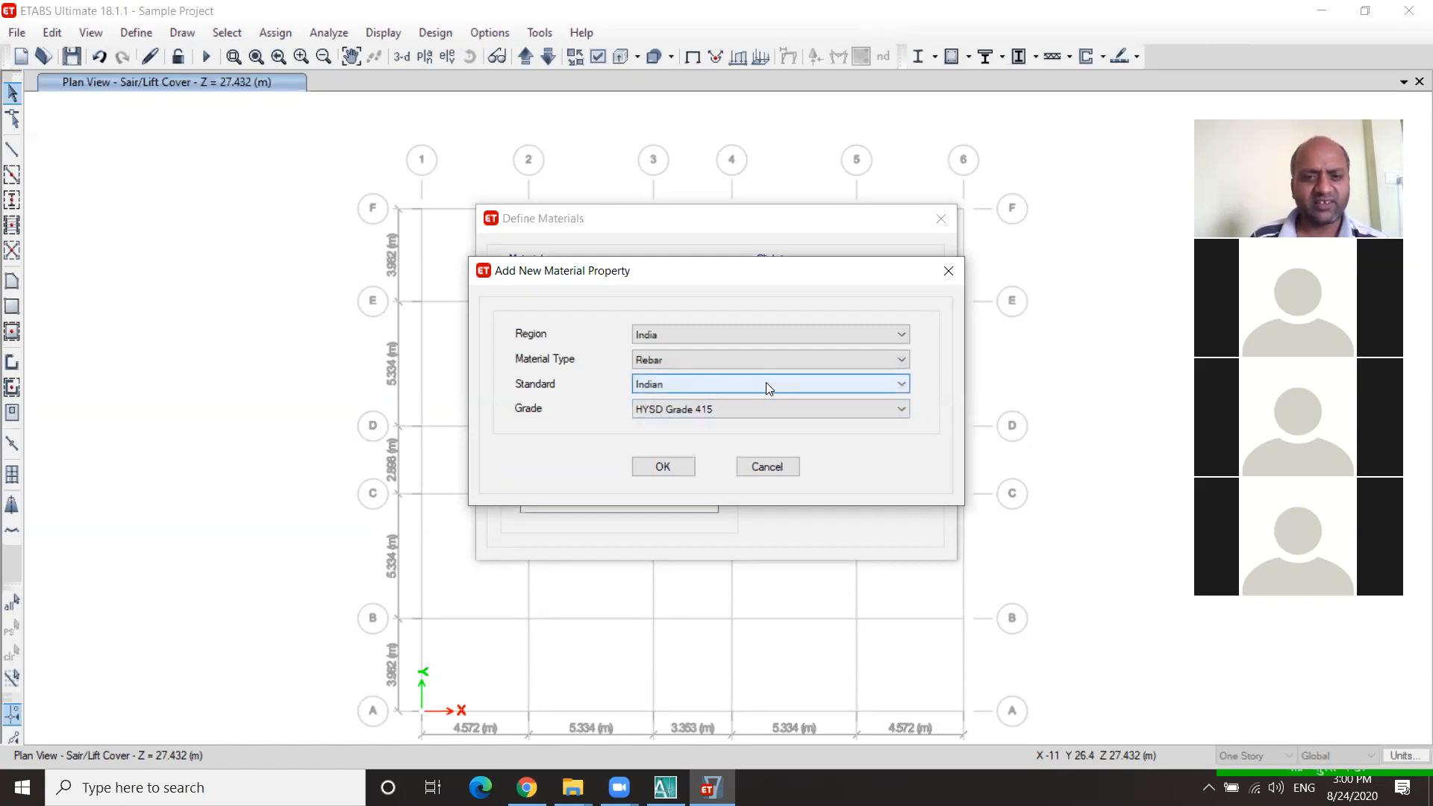
click(903, 412)
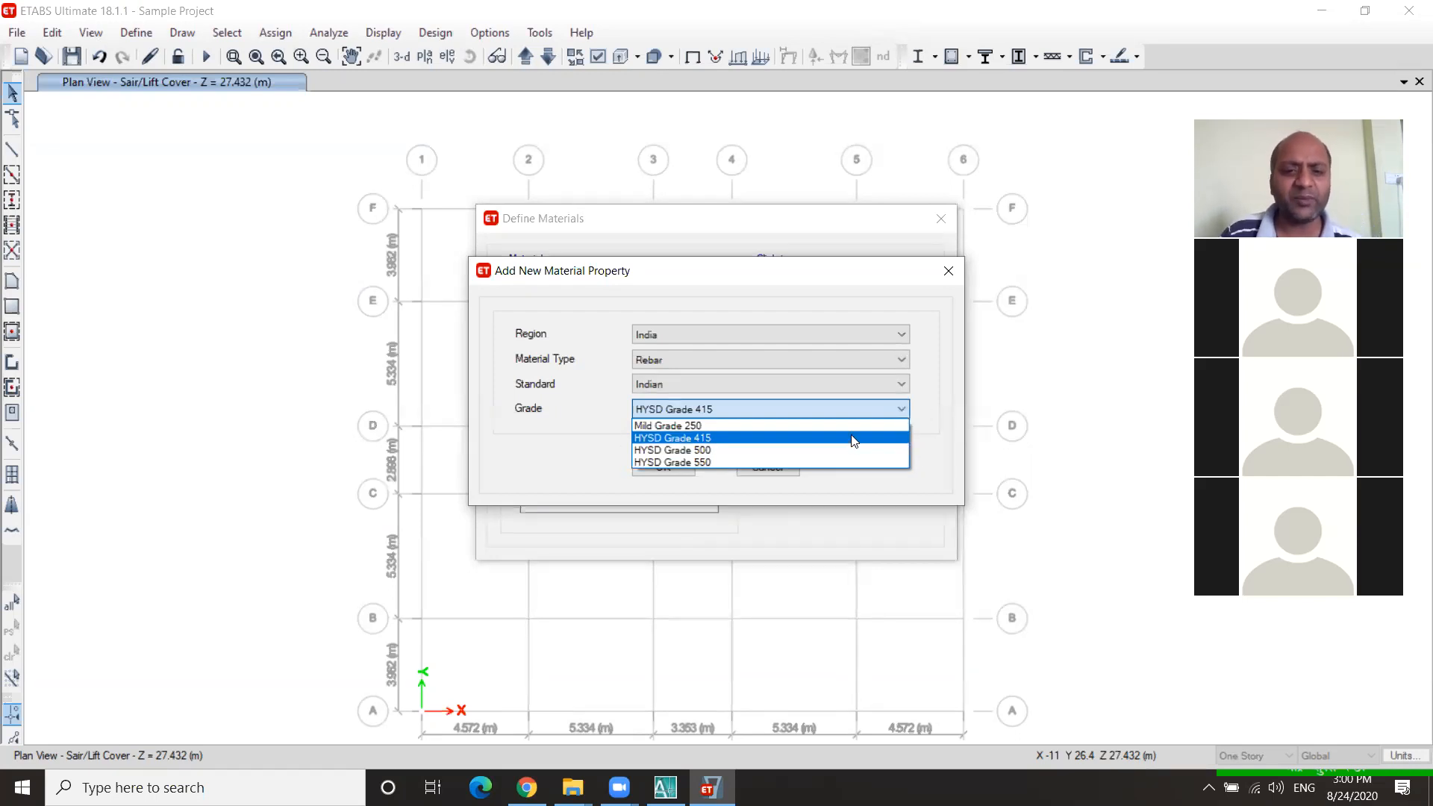
click(670, 450)
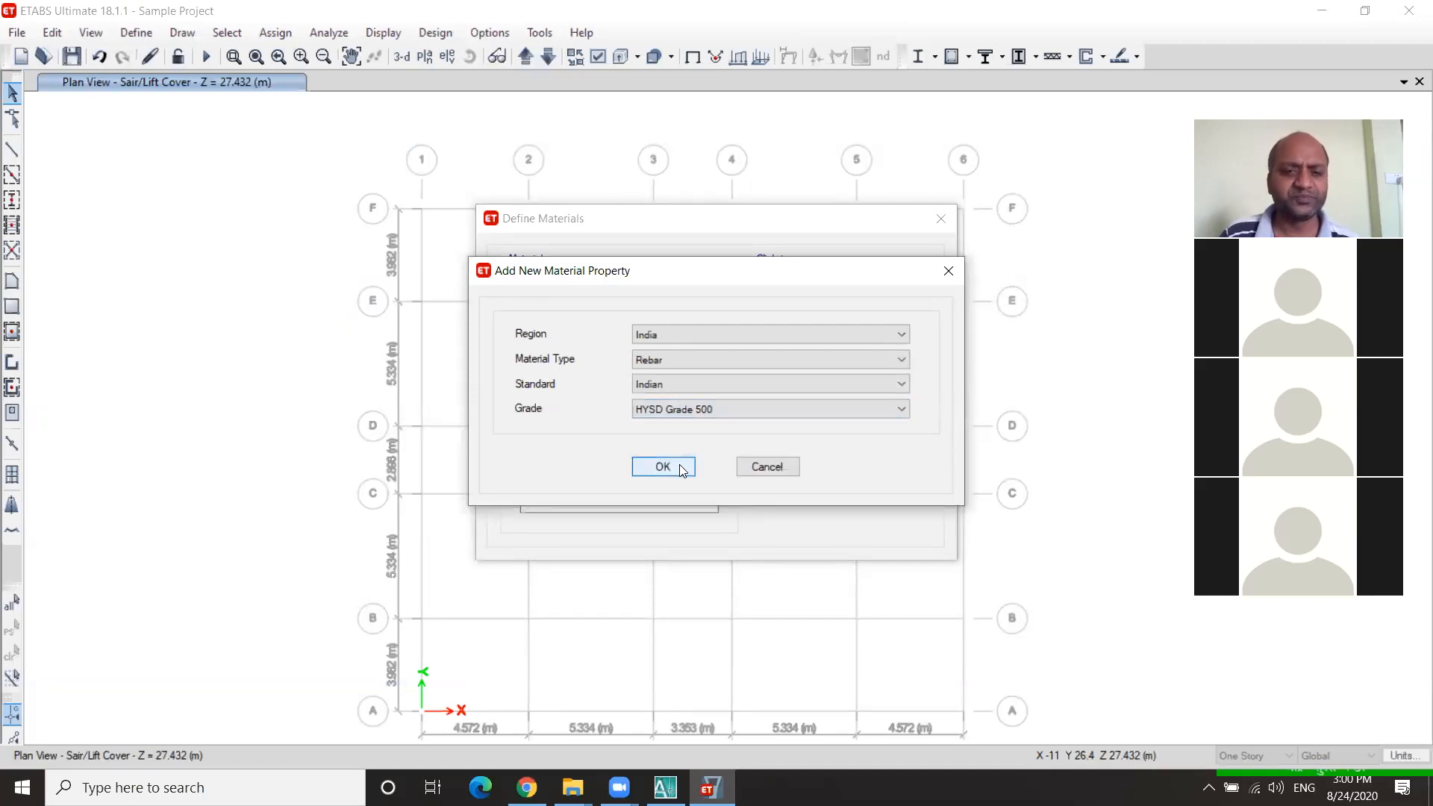
click(664, 466)
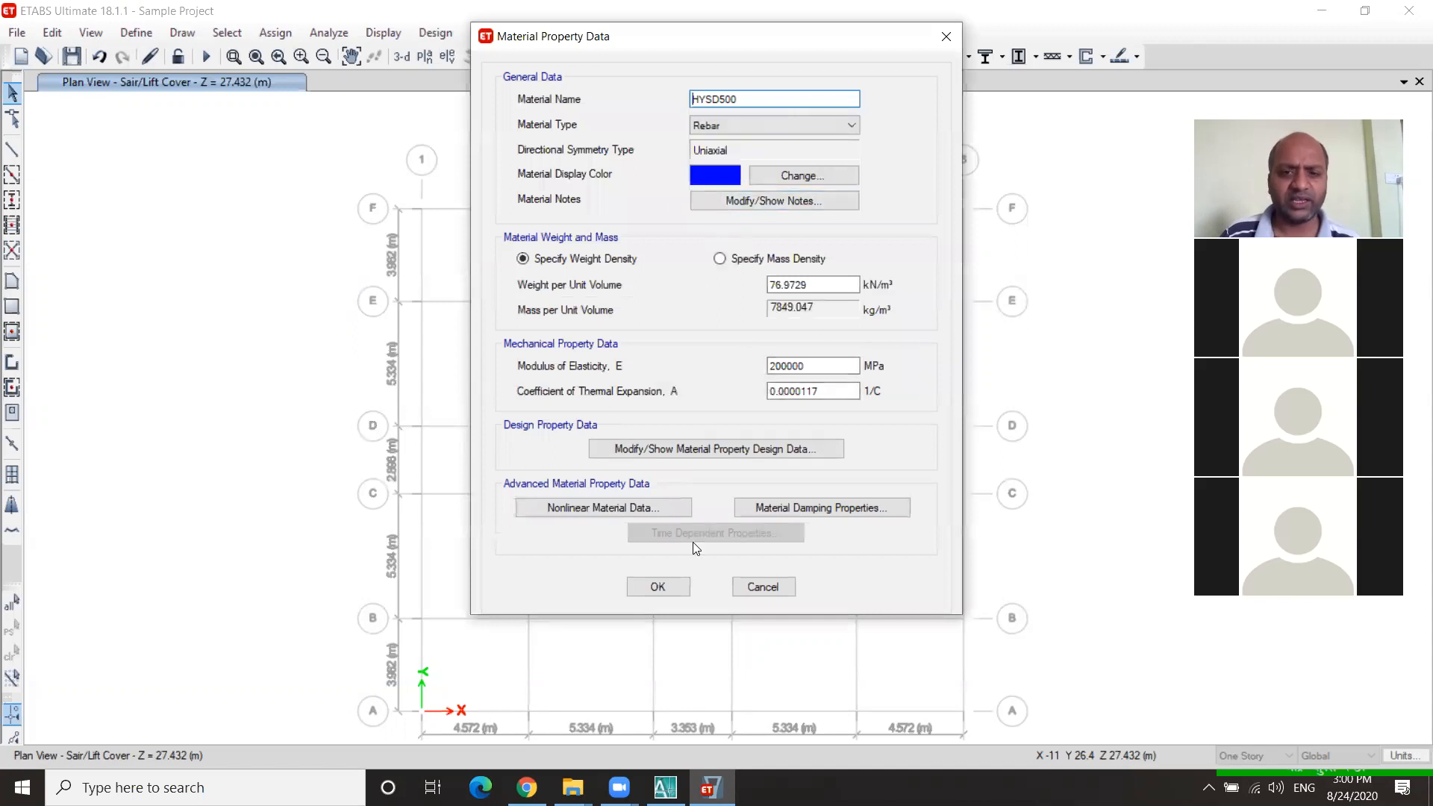
click(666, 586)
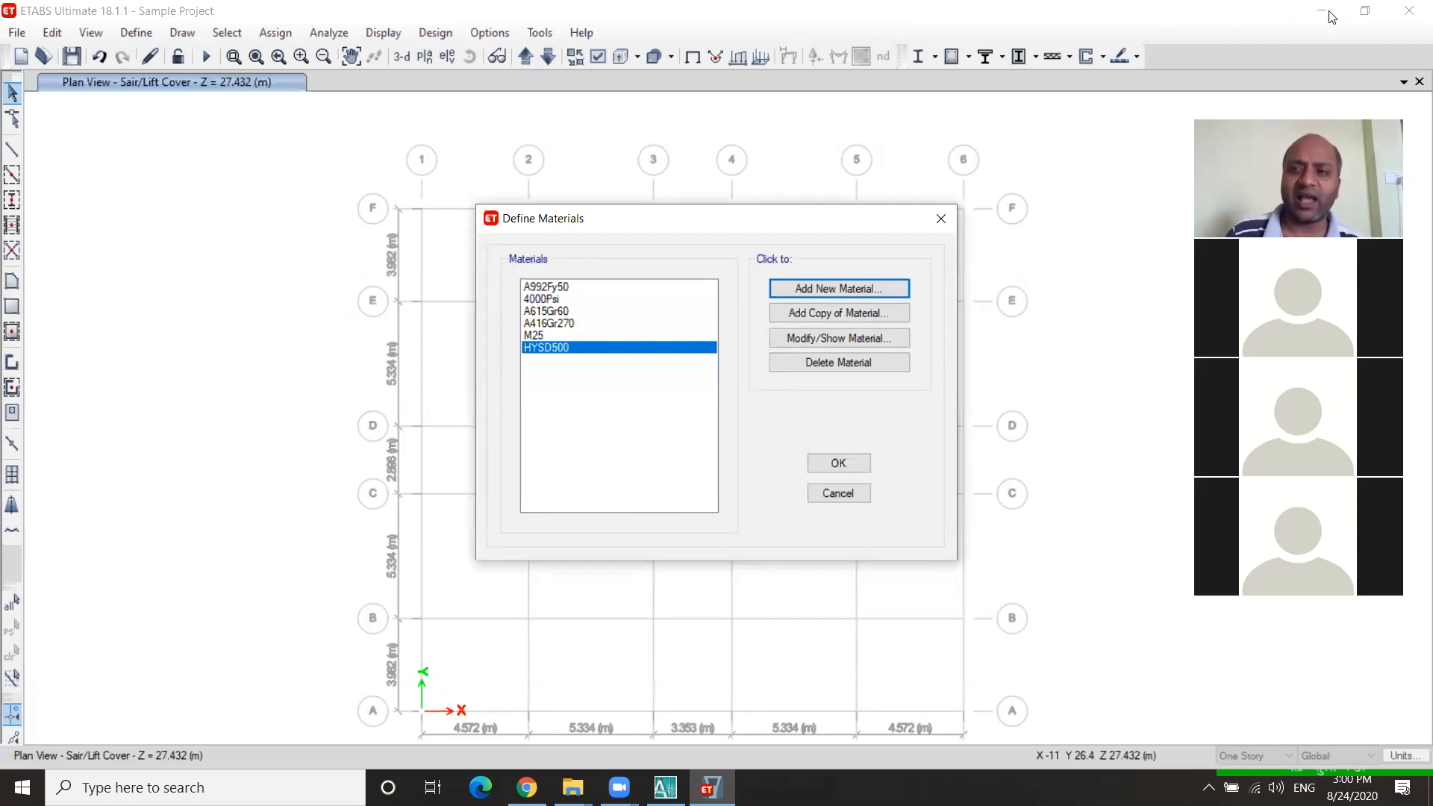
Step: In File Explorer, go up to the 3. Building Project folder and open the IS 456 2000 PDF from 0. Codes
click(573, 788)
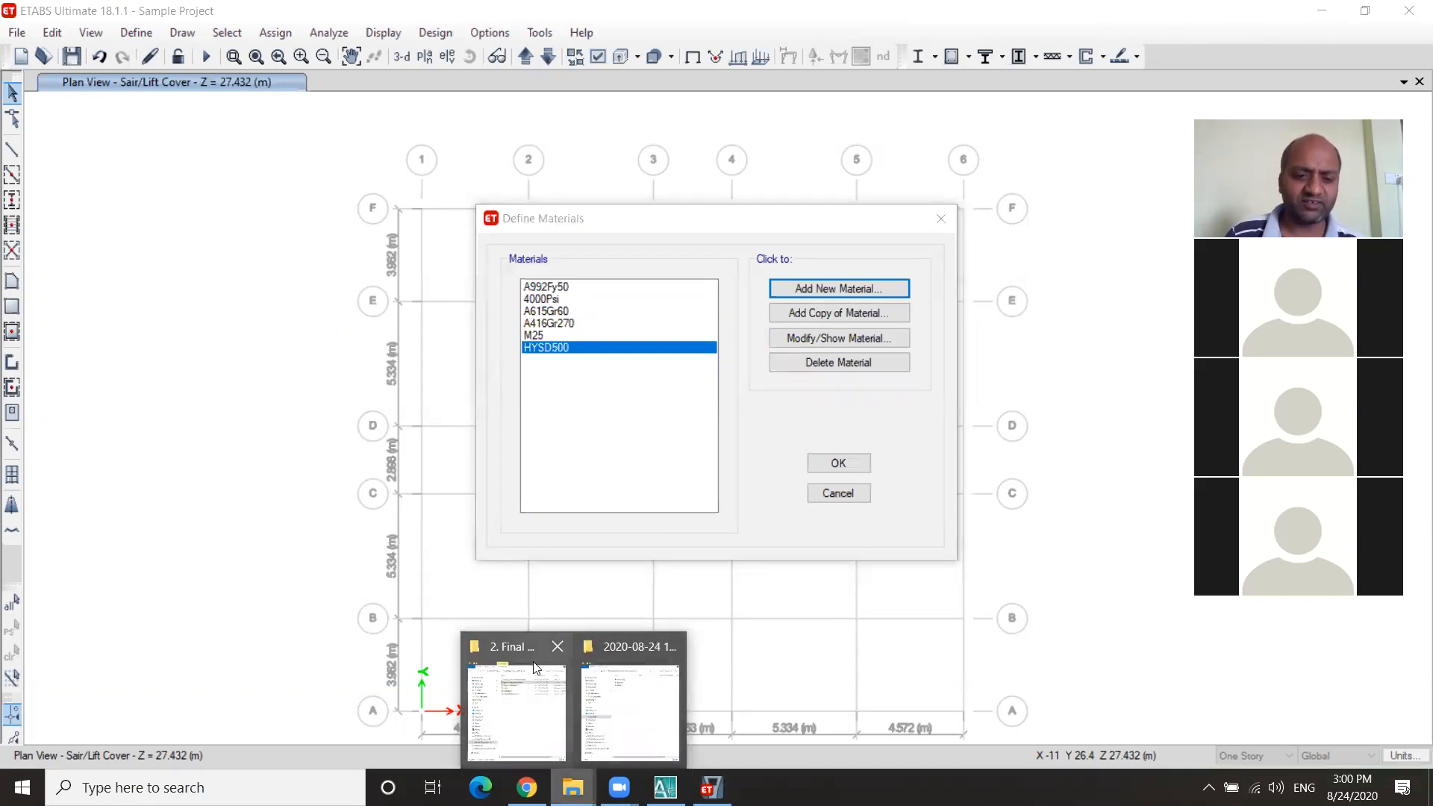
mouse_move(524, 632)
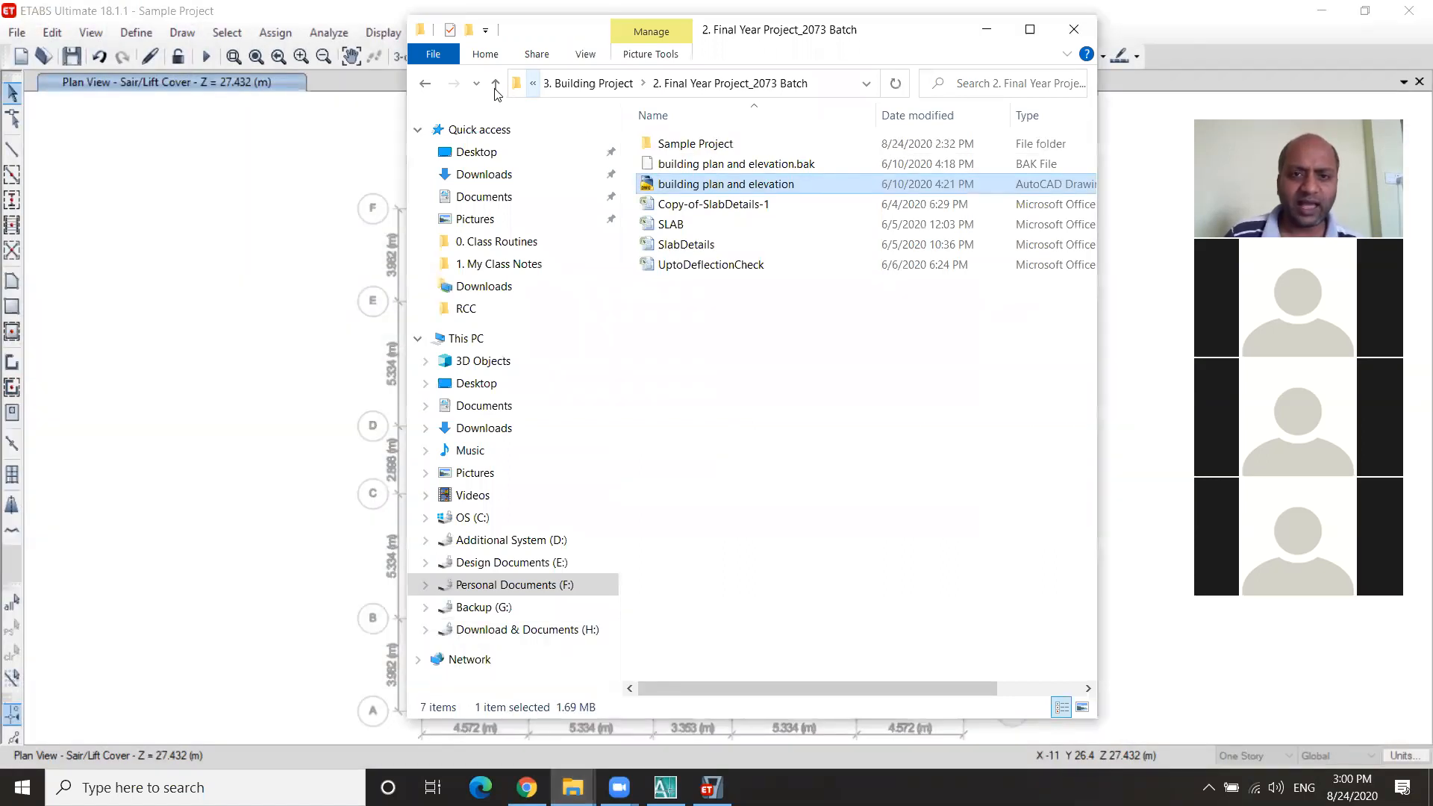
click(495, 89)
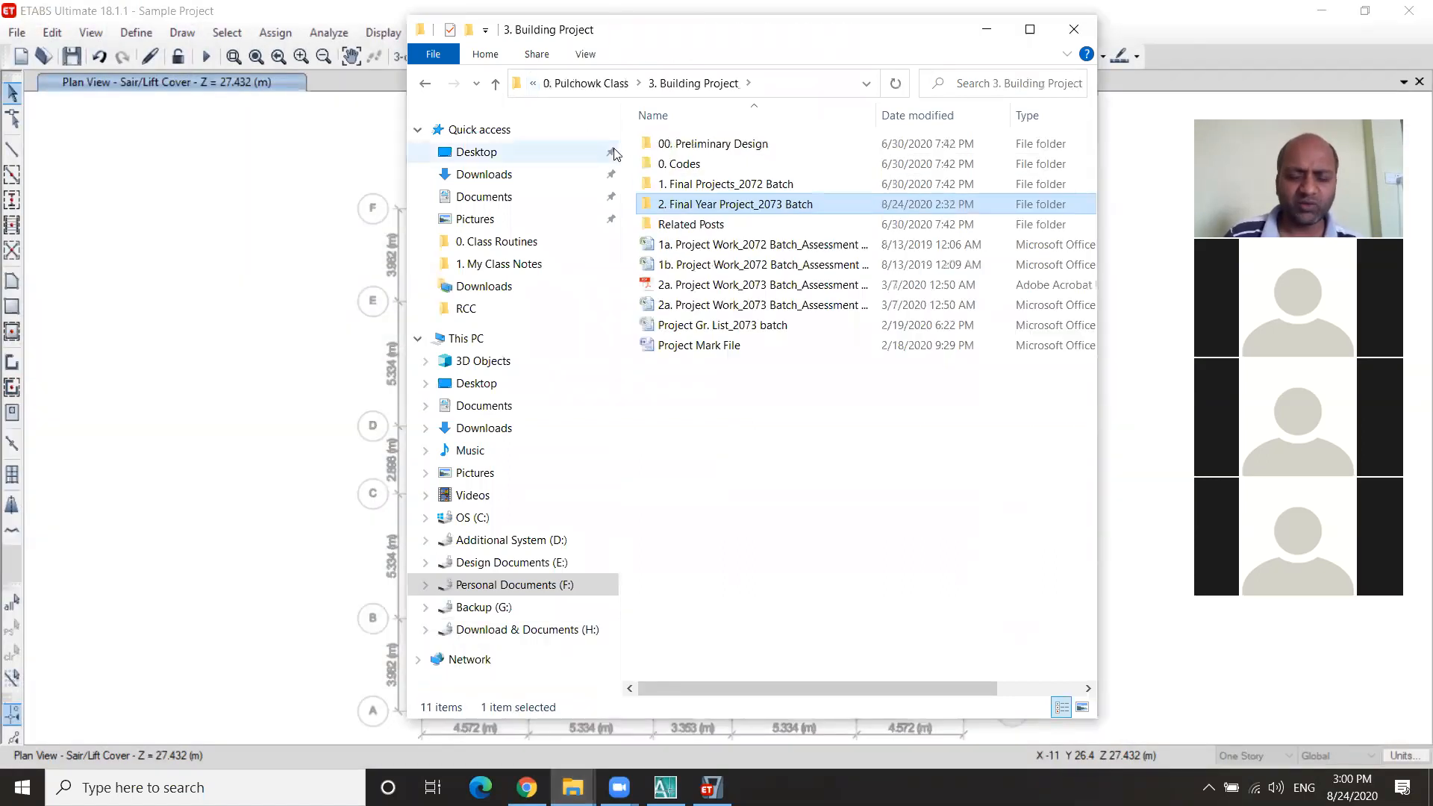
click(669, 170)
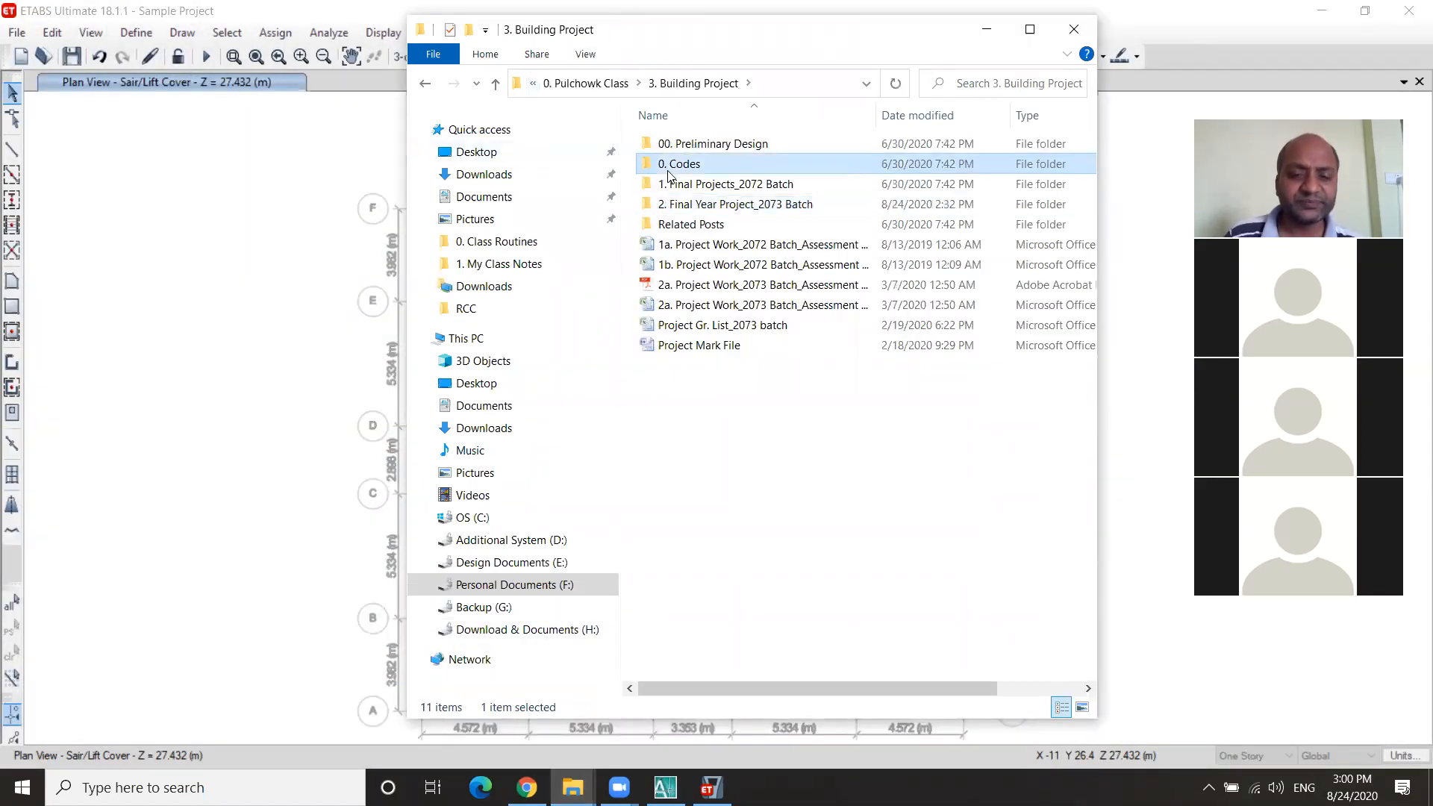
double_click(668, 169)
click(689, 166)
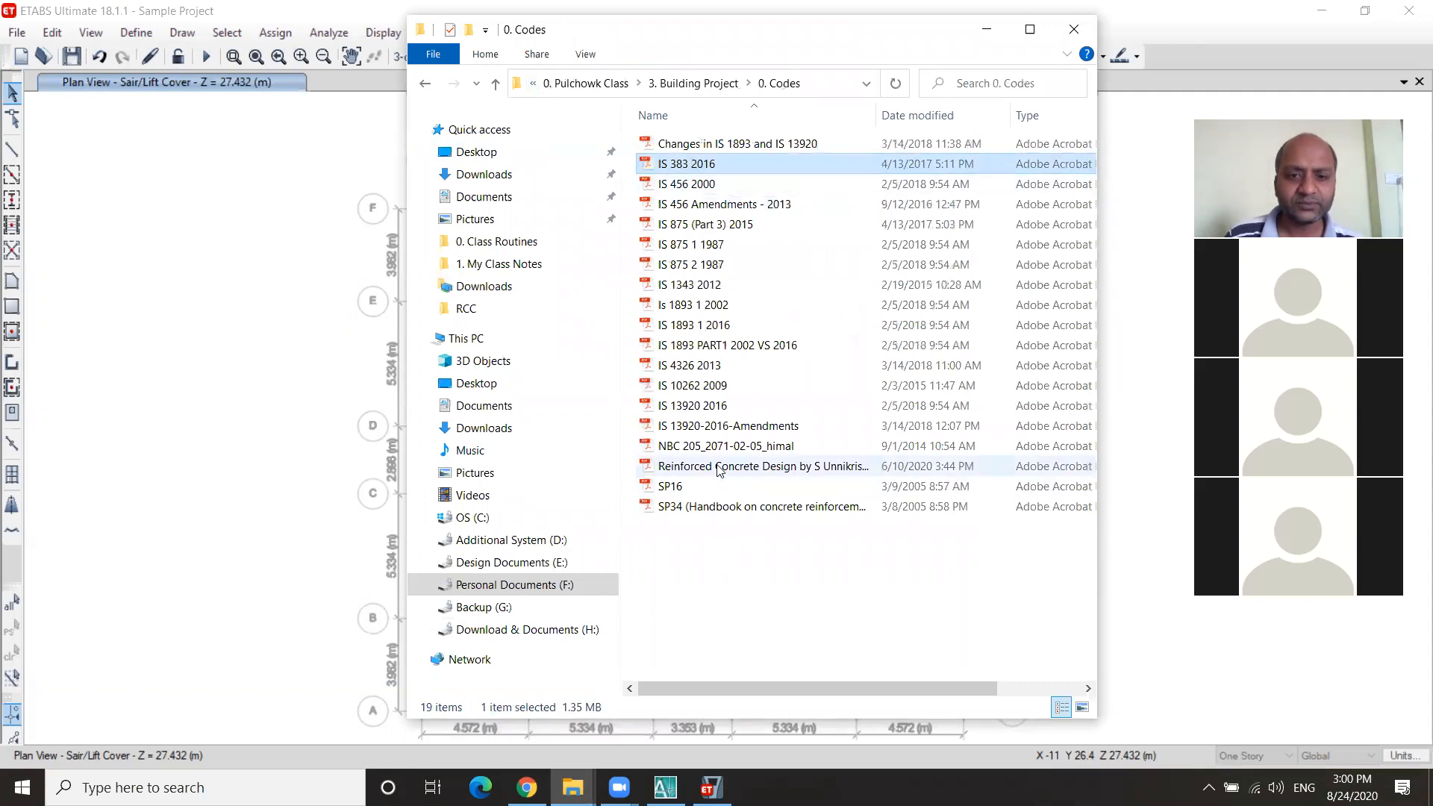
double_click(715, 185)
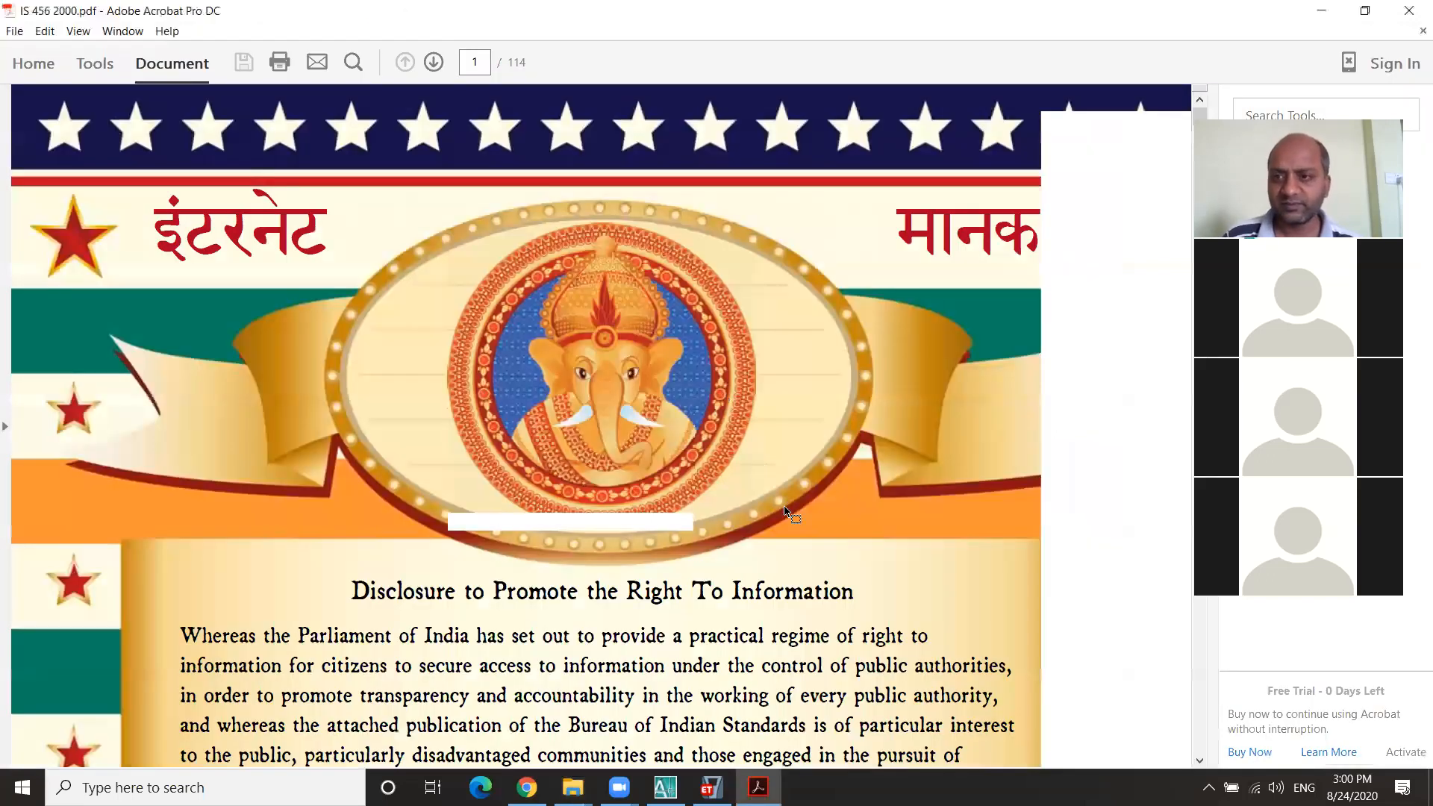
Step: Look through the front pages and table of contents of the IS 456 code, down to the Analysis section
scroll(785, 509, down, 15)
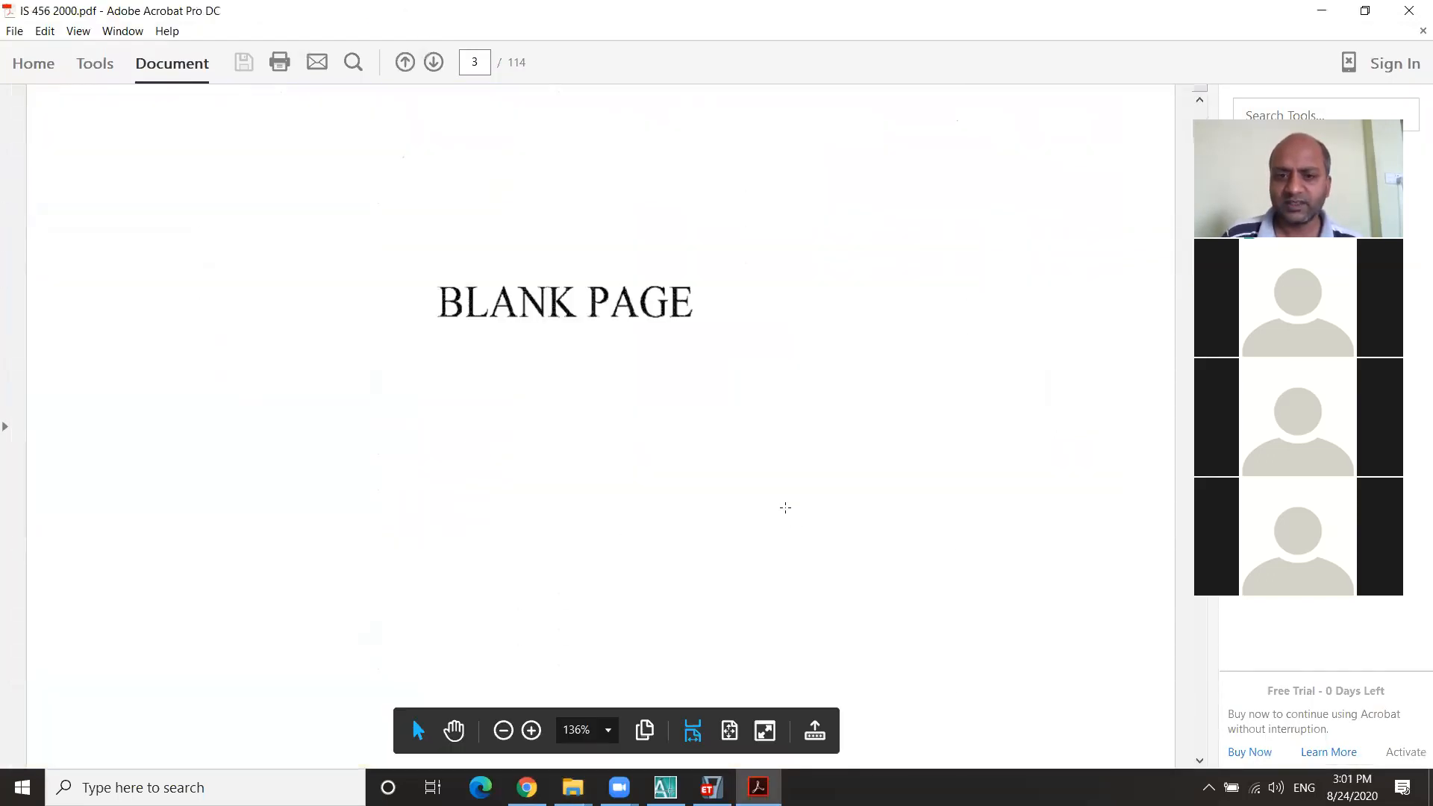
scroll(785, 509, down, 15)
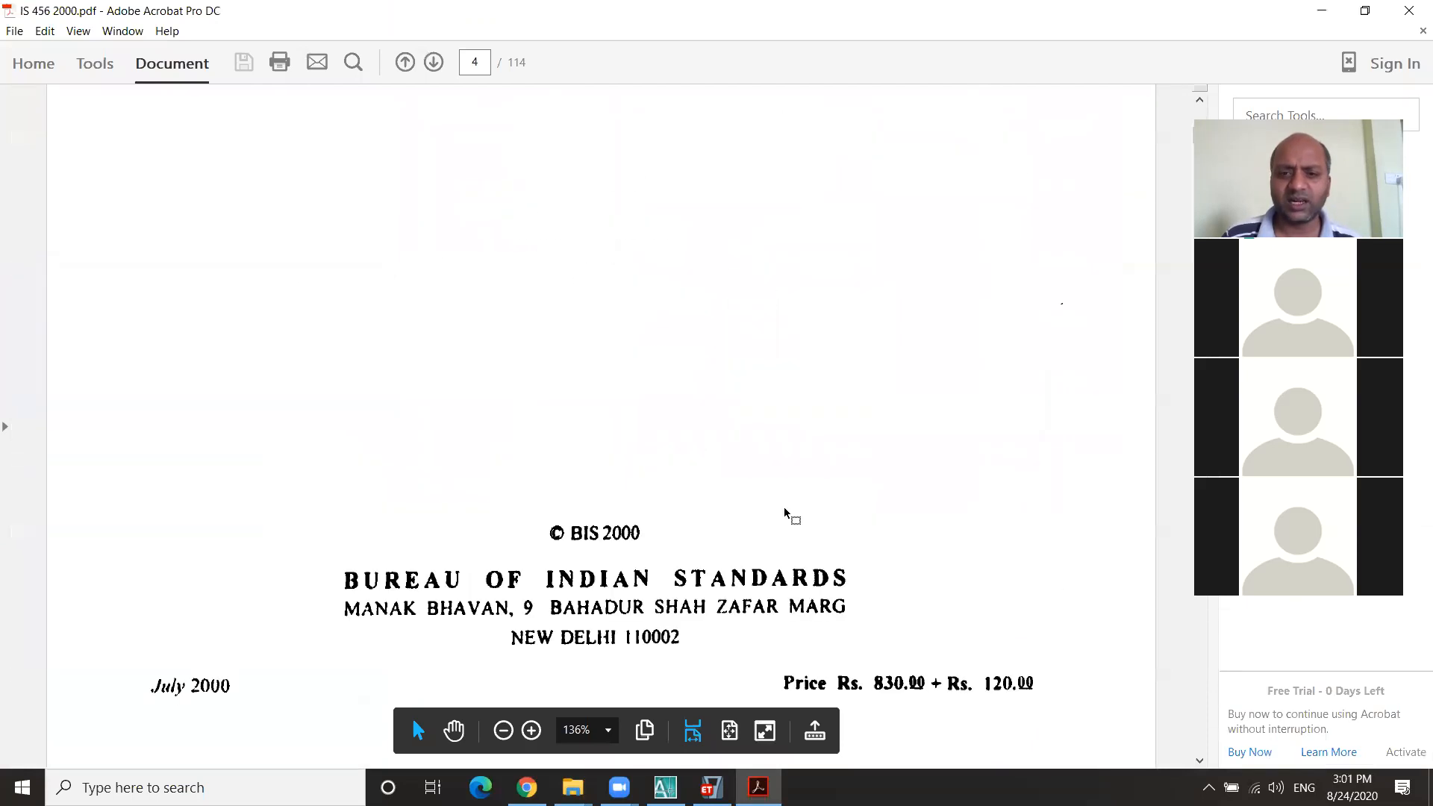
scroll(785, 509, down, 15)
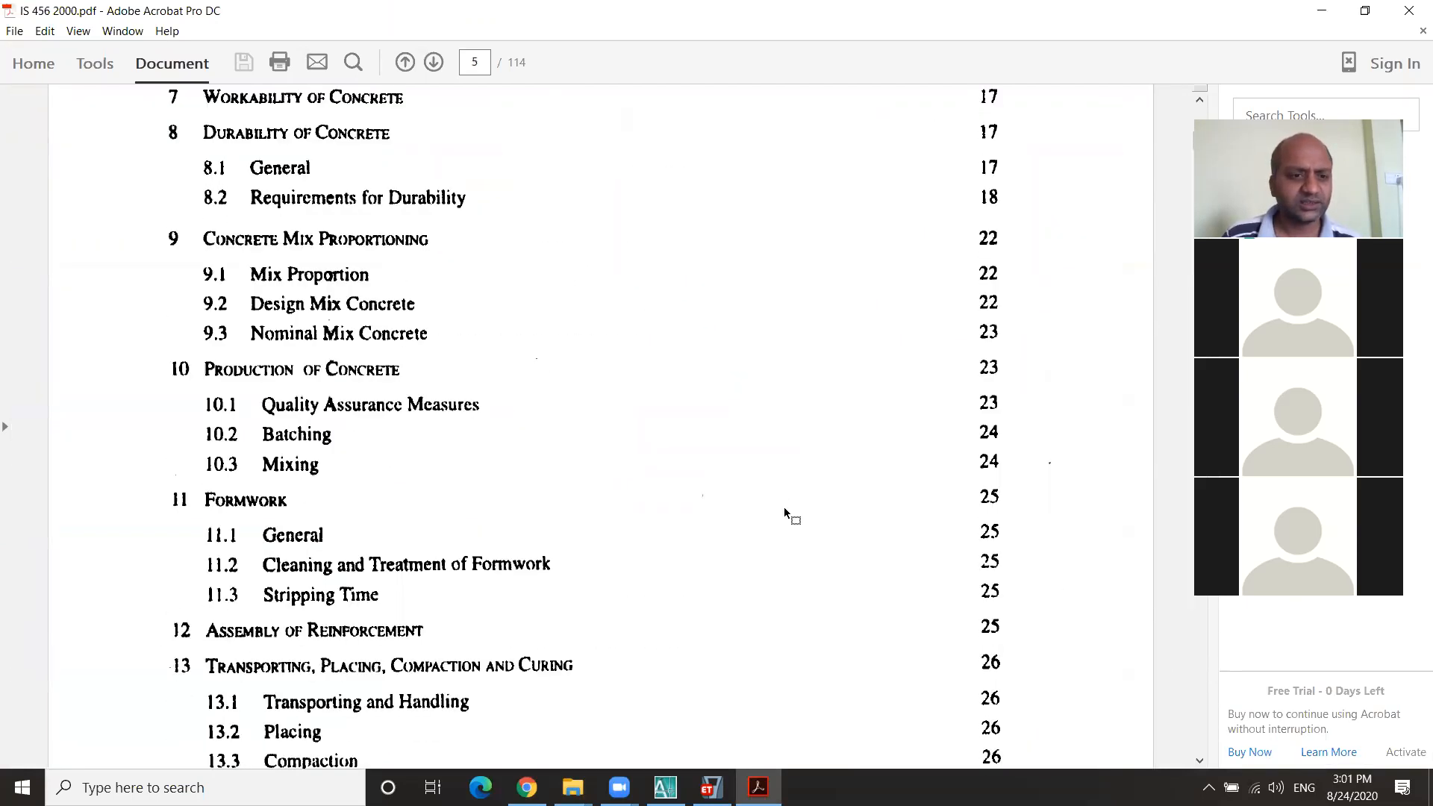
scroll(789, 514, down, 10)
scroll(789, 515, down, 12)
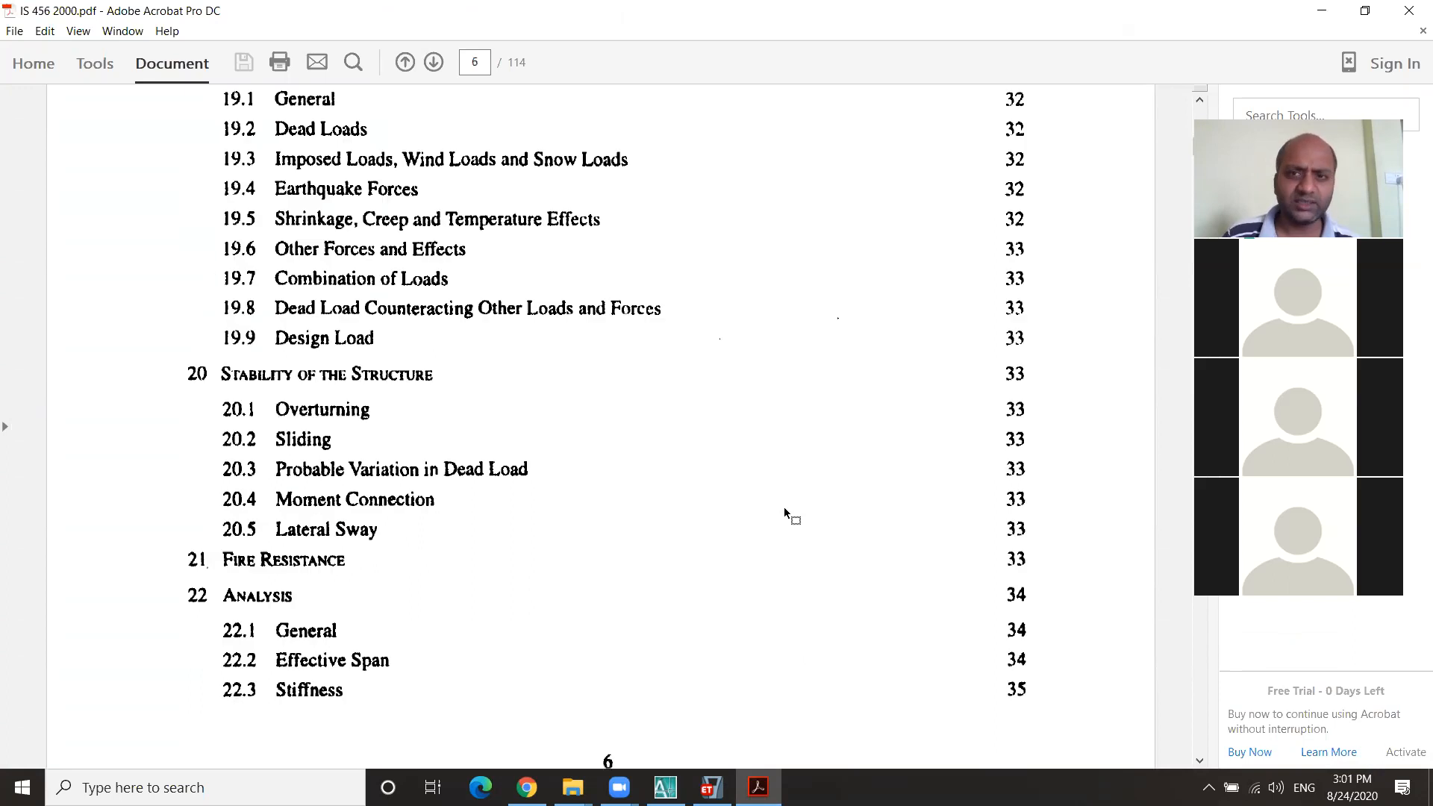
scroll(788, 513, down, 8)
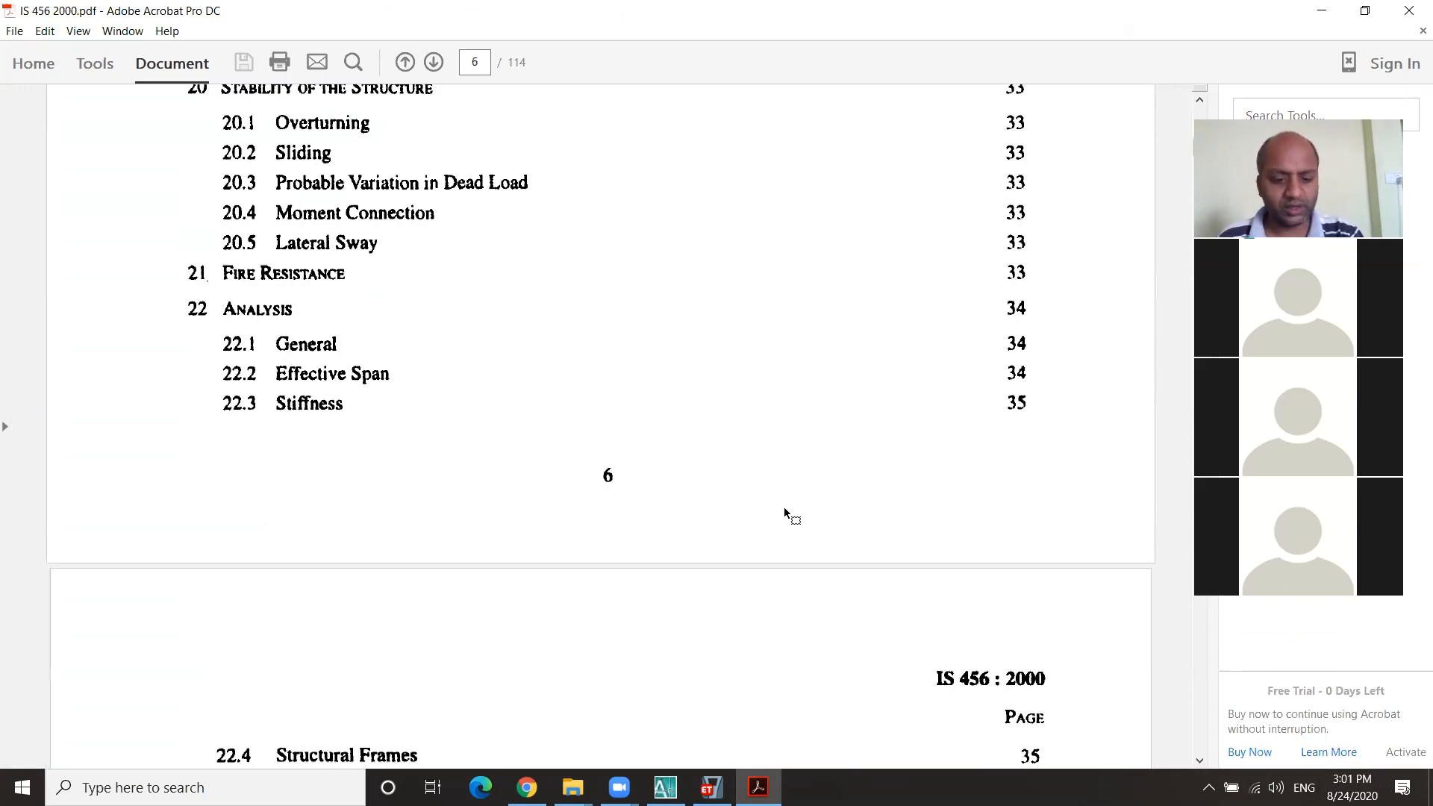
Step: Search the document for "shear" and step through the matches in the table of contents
key(ctrl+f)
text(shear)
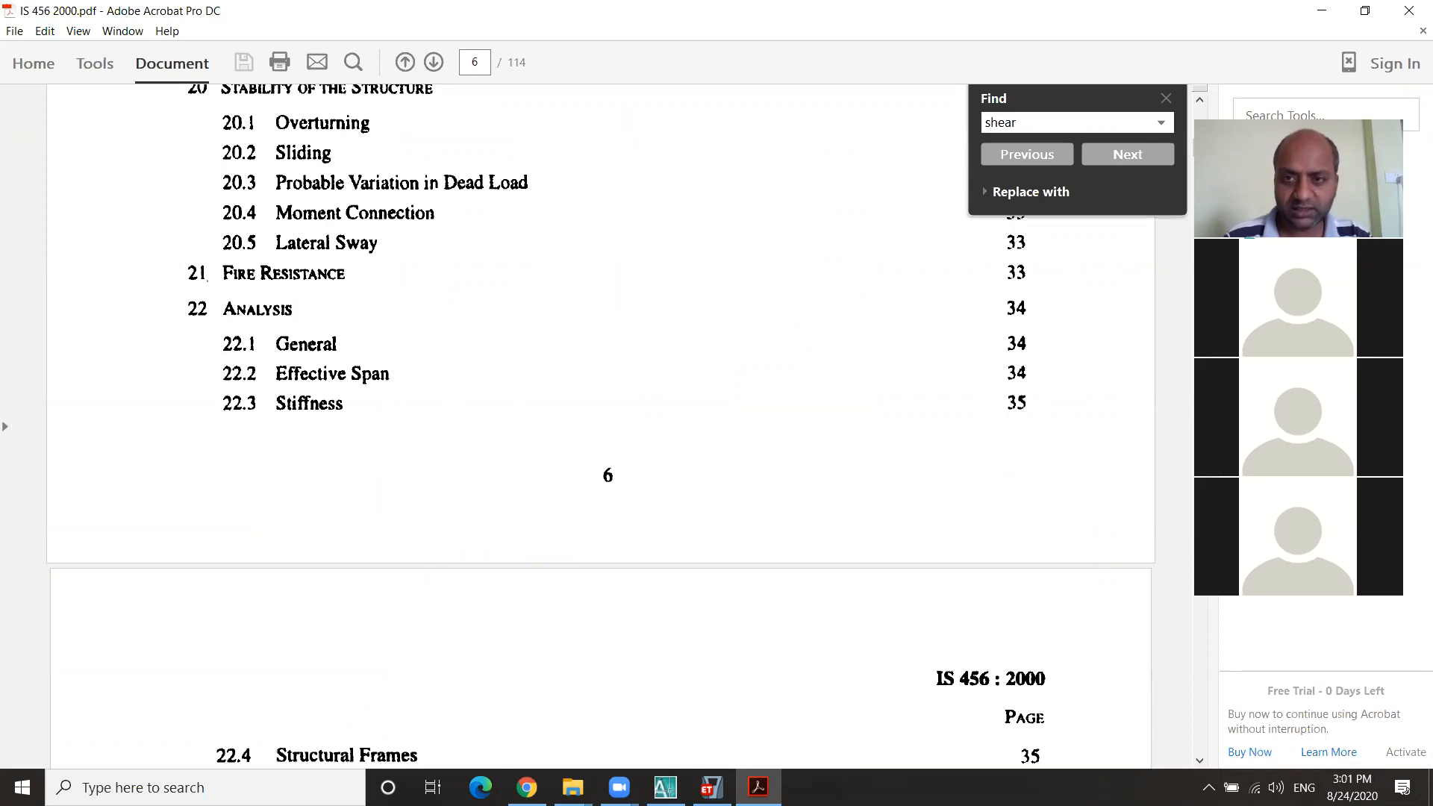
key(Return)
key(Return)
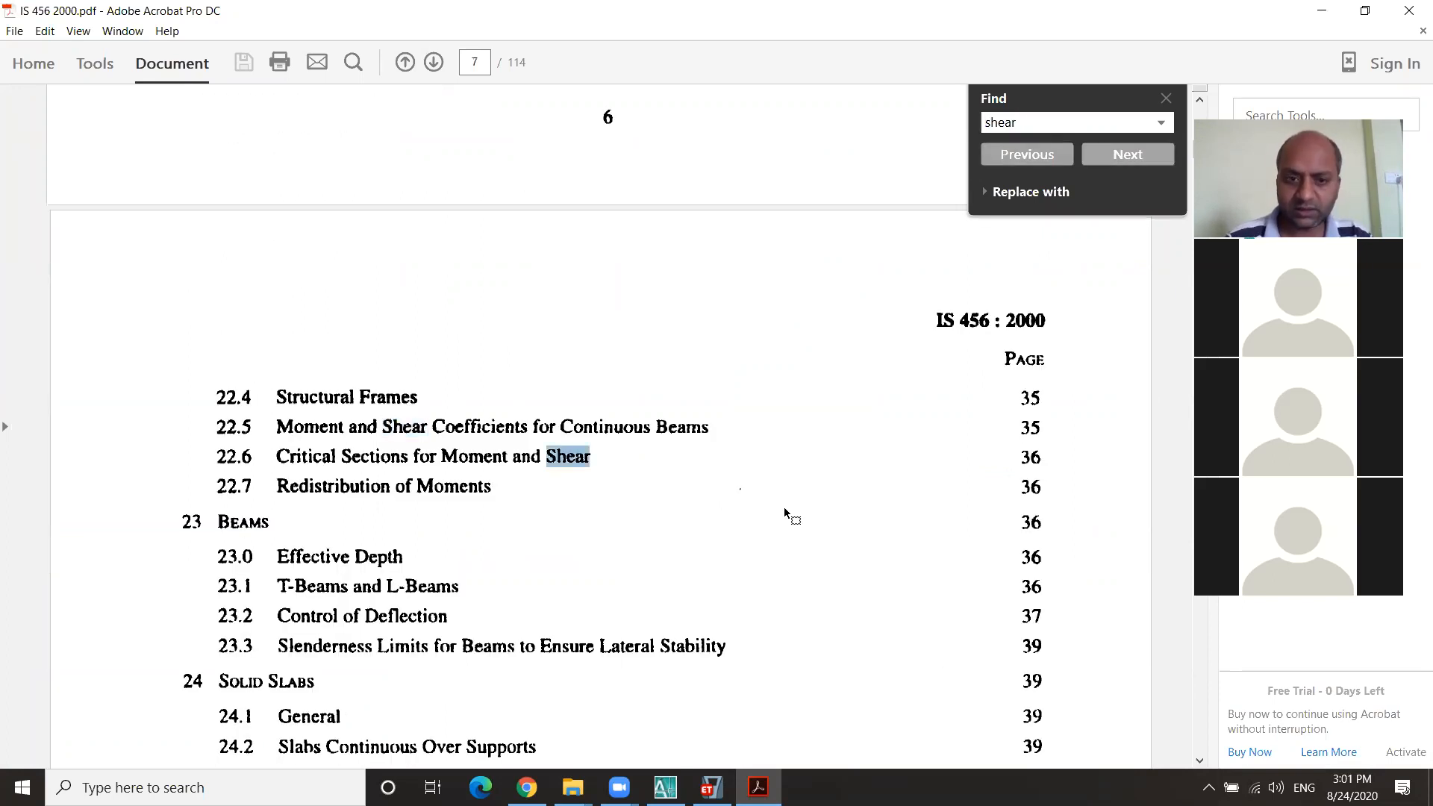
key(Return)
key(Return)
key(Return)
key(Return)
key(Return)
key(Return)
key(Return)
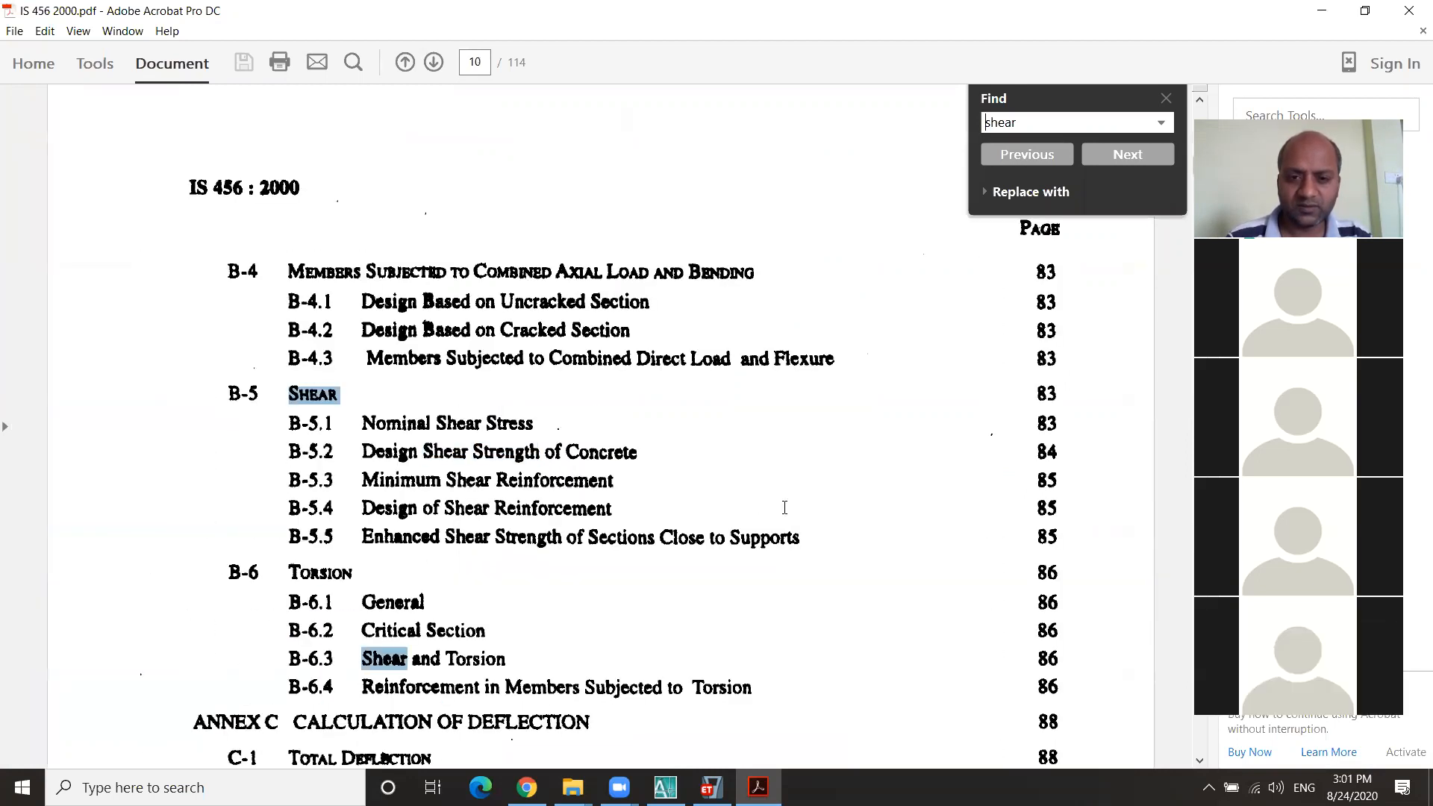
Step: Step through the "shear" matches from the contents pages to the reinforcement curtailment clause 26.2.3.2 and read it
key(Return)
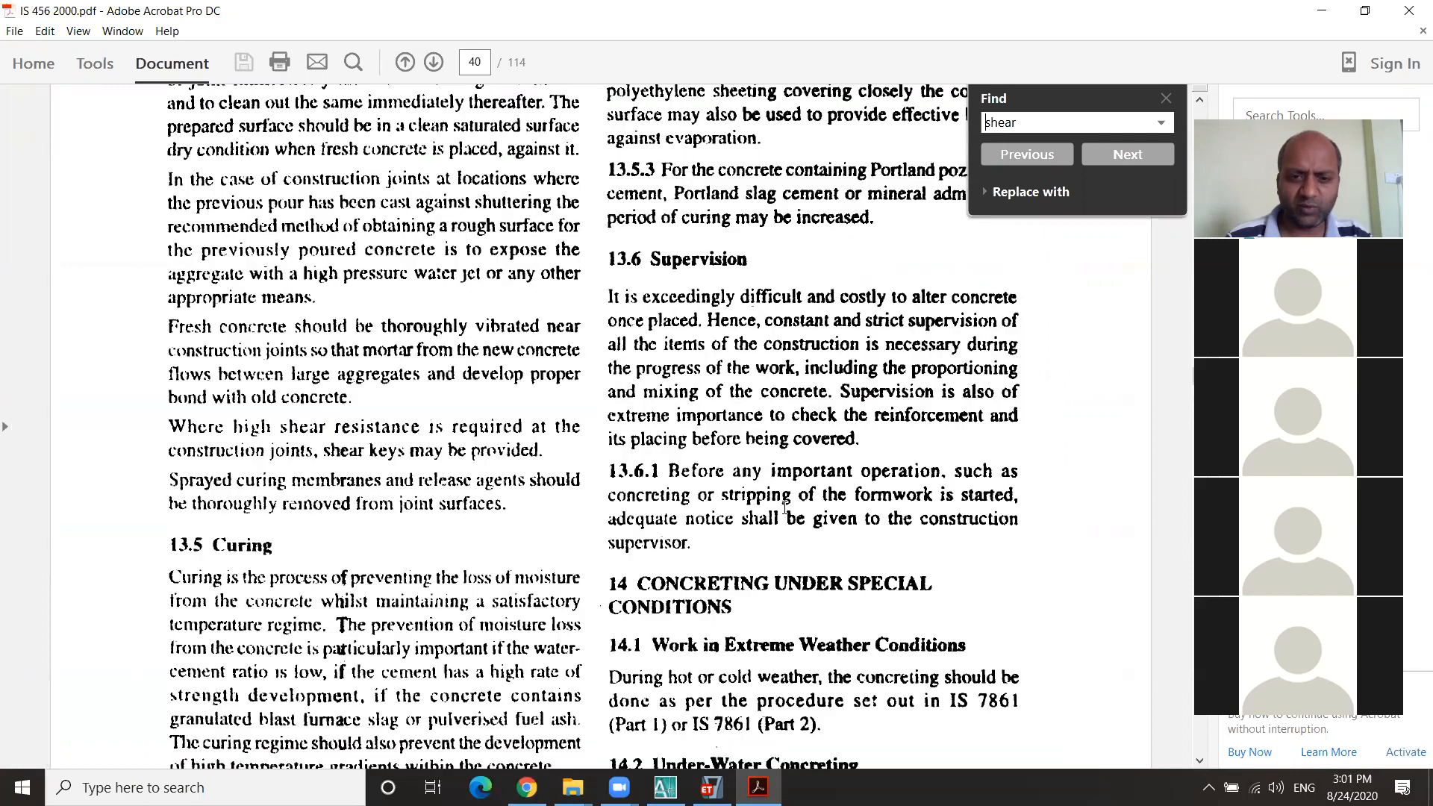
key(Return)
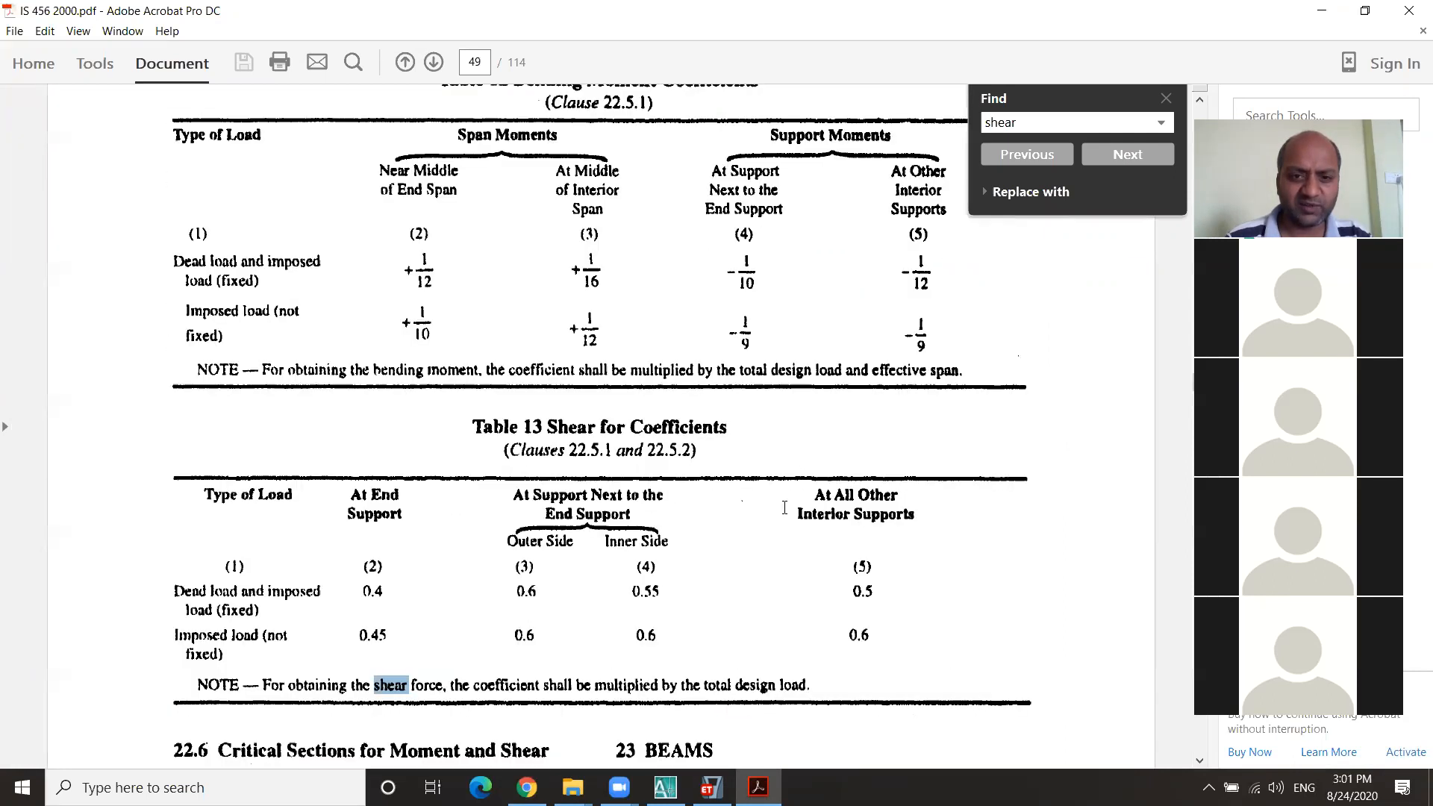
key(Return)
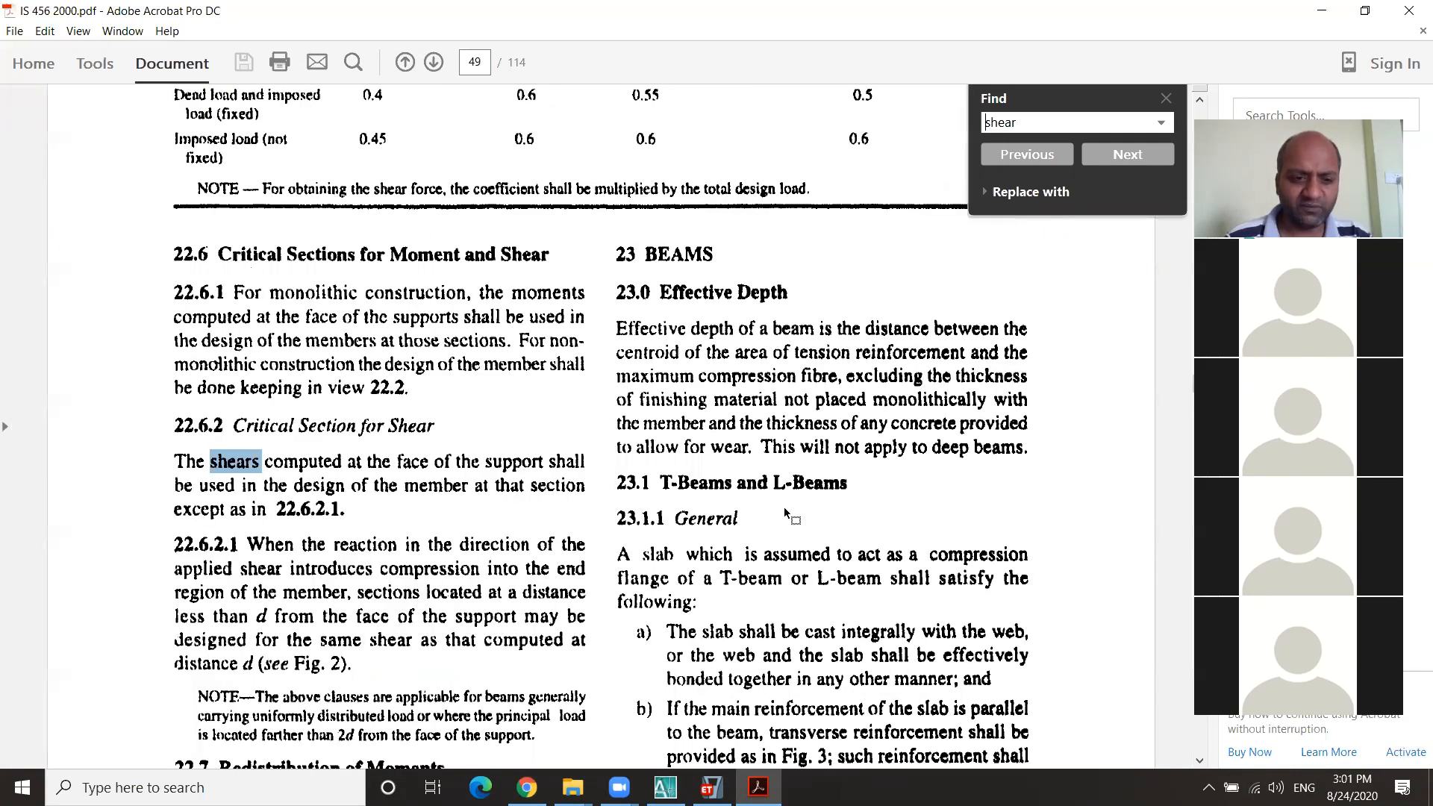
key(Return)
key(Return)
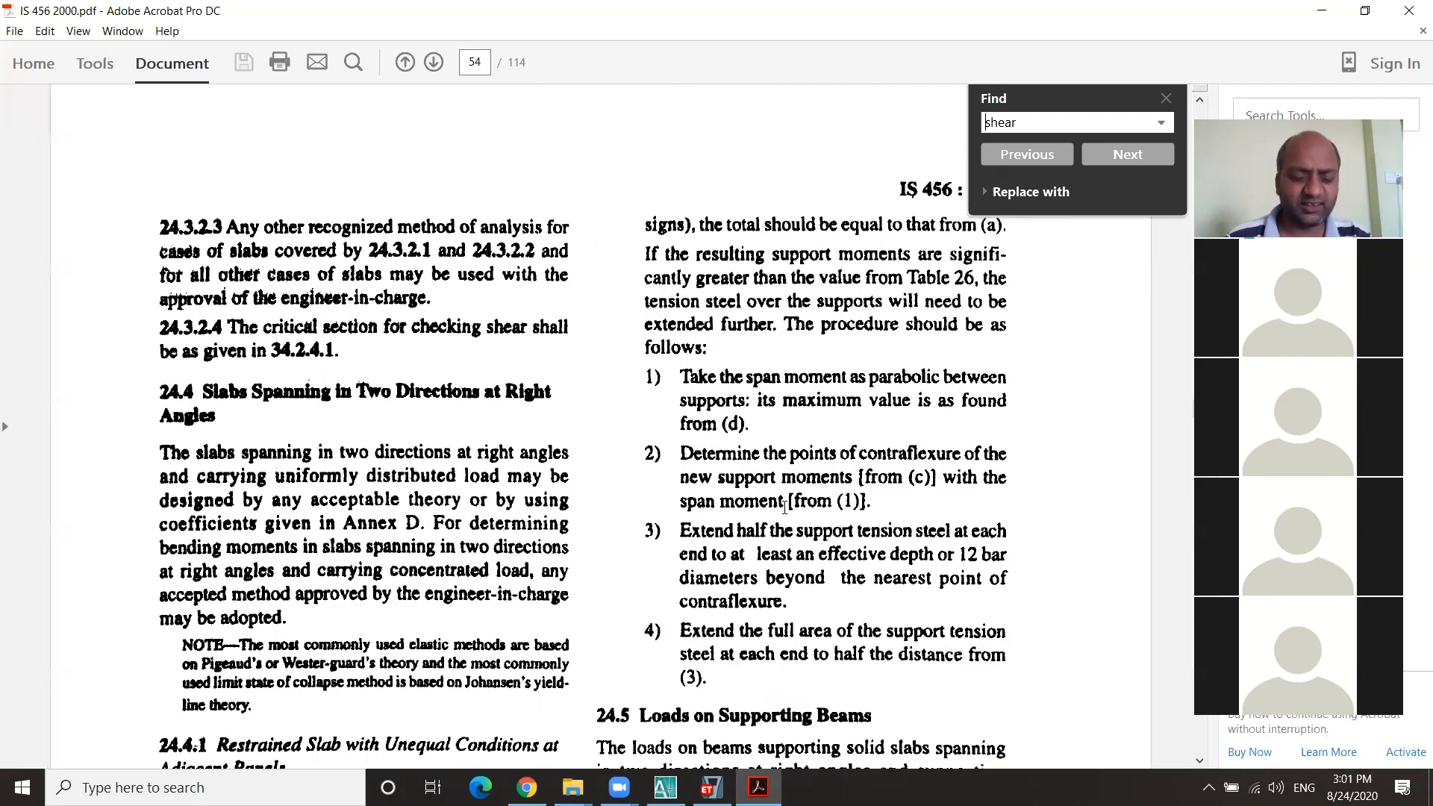
key(Return)
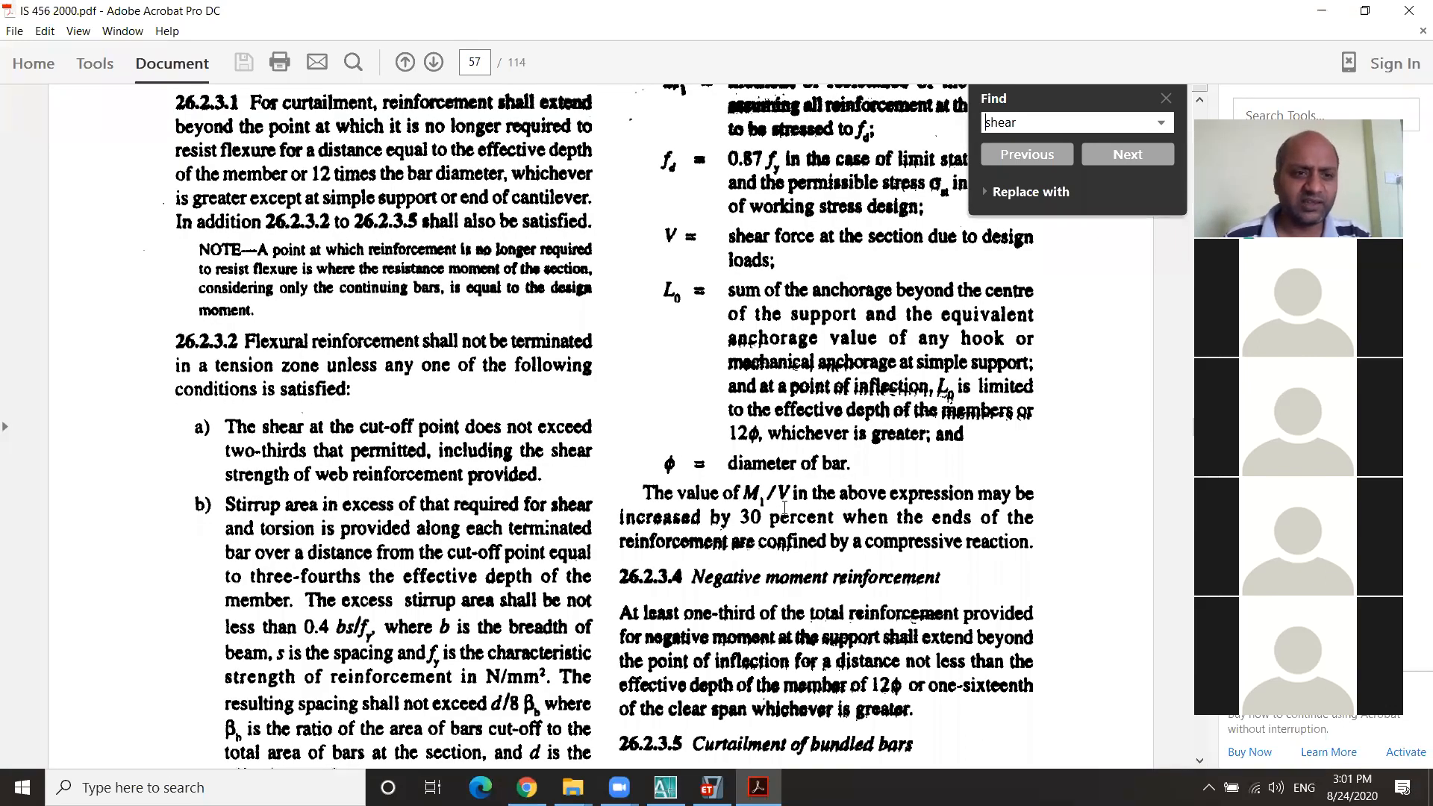
key(Return)
scroll(707, 356, up, 1)
scroll(707, 356, down, 3)
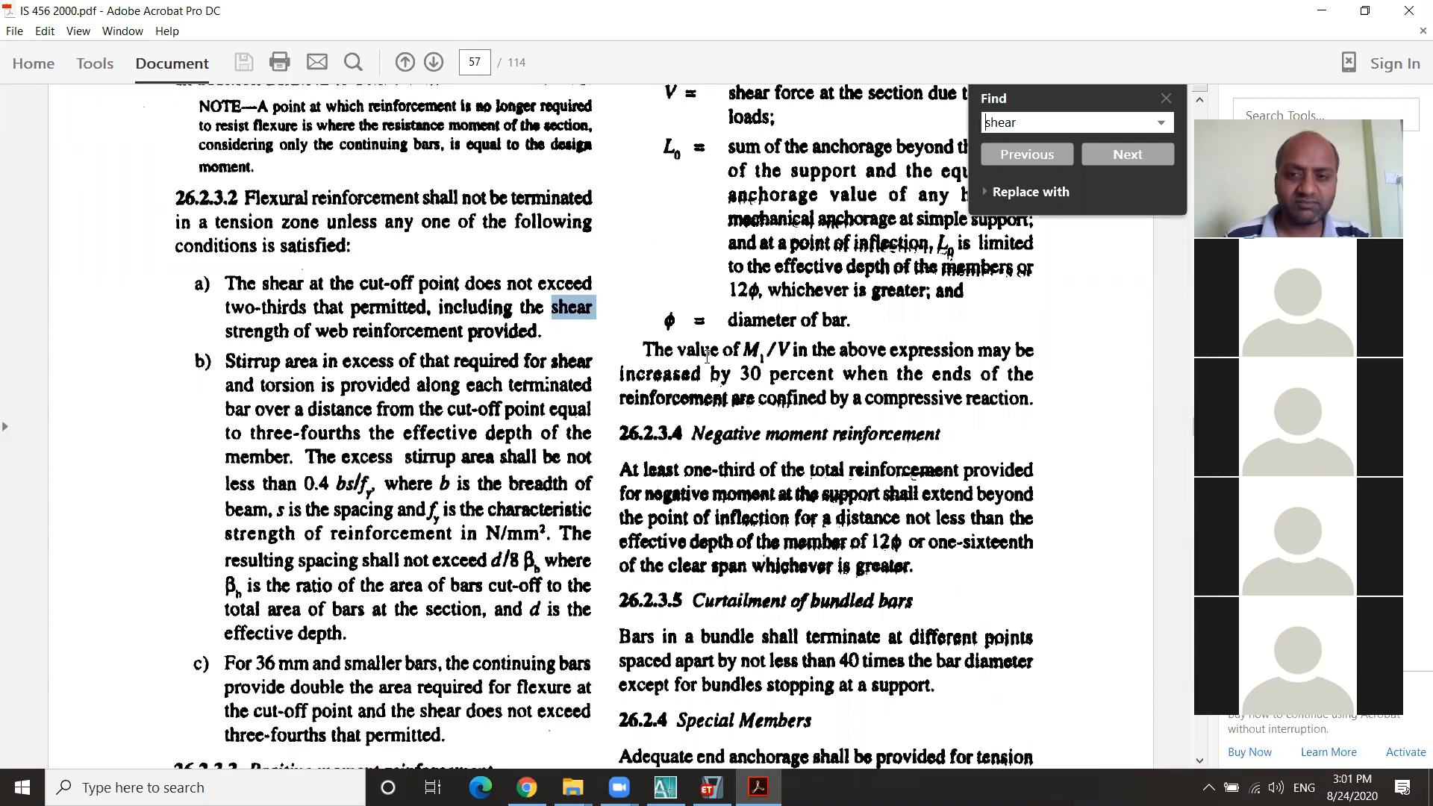
Step: Advance the "shear" search to clause 26.5.1.6, Minimum shear reinforcement, and highlight the definition of the stirrup's characteristic strength fy
click(1111, 154)
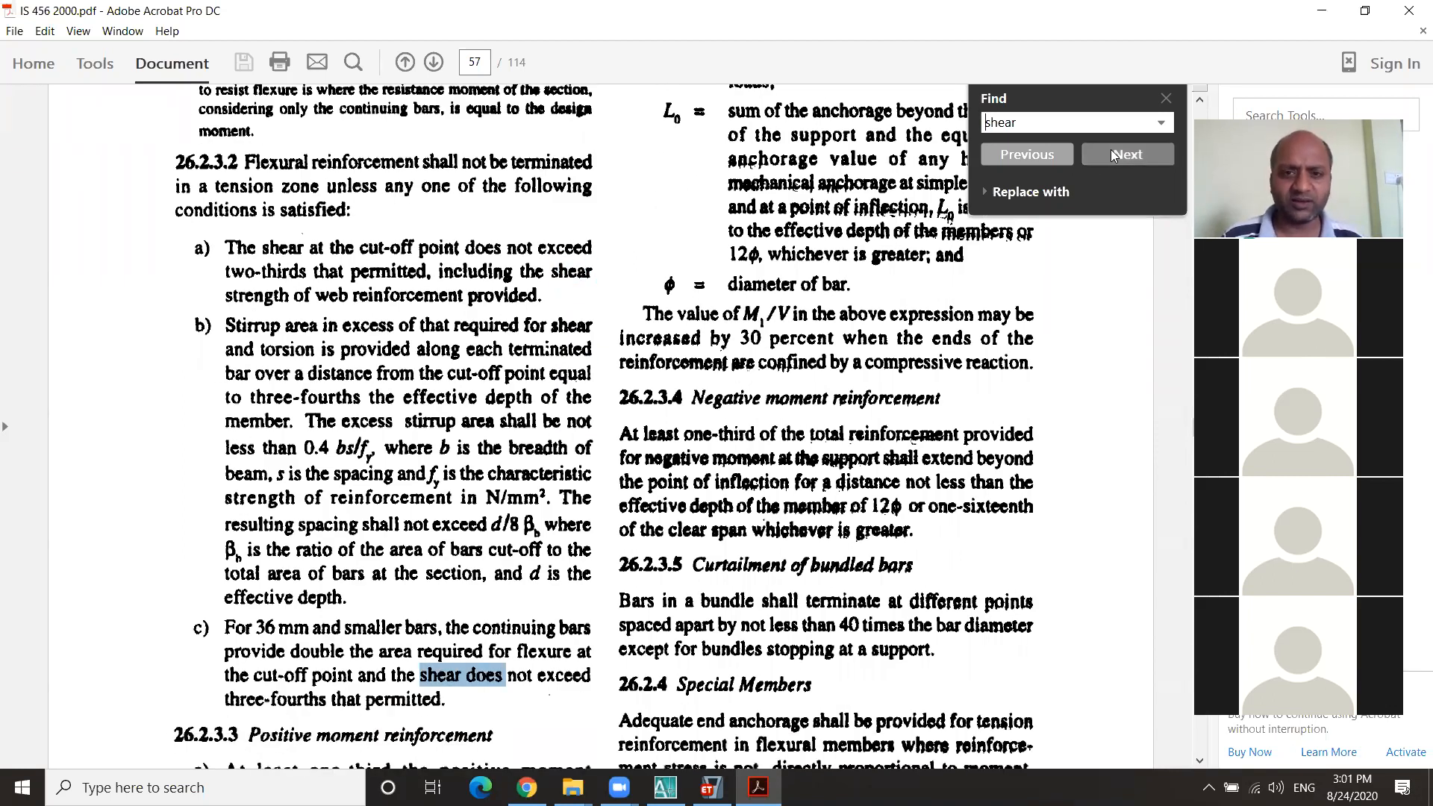
click(1112, 154)
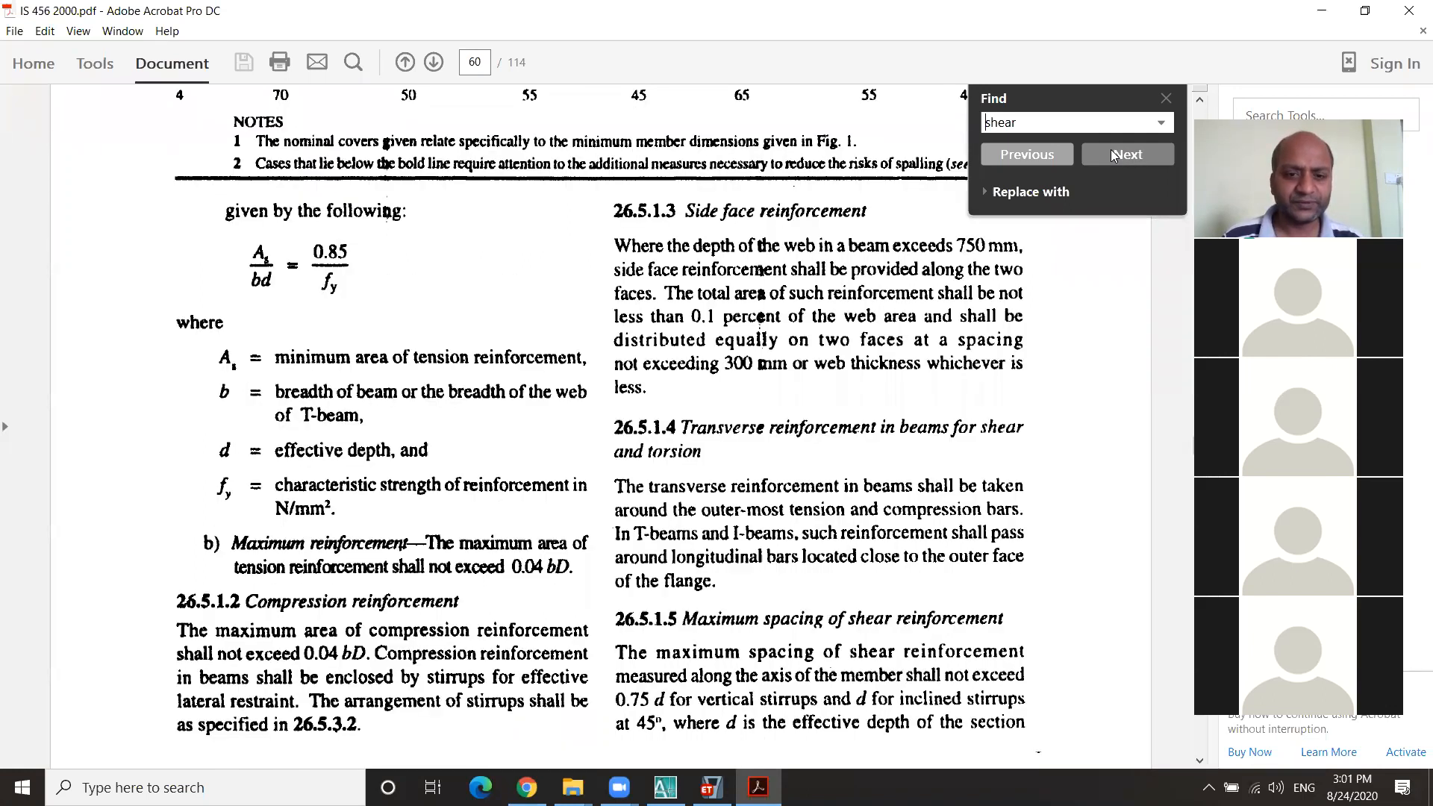
click(1112, 154)
click(1113, 154)
click(1112, 153)
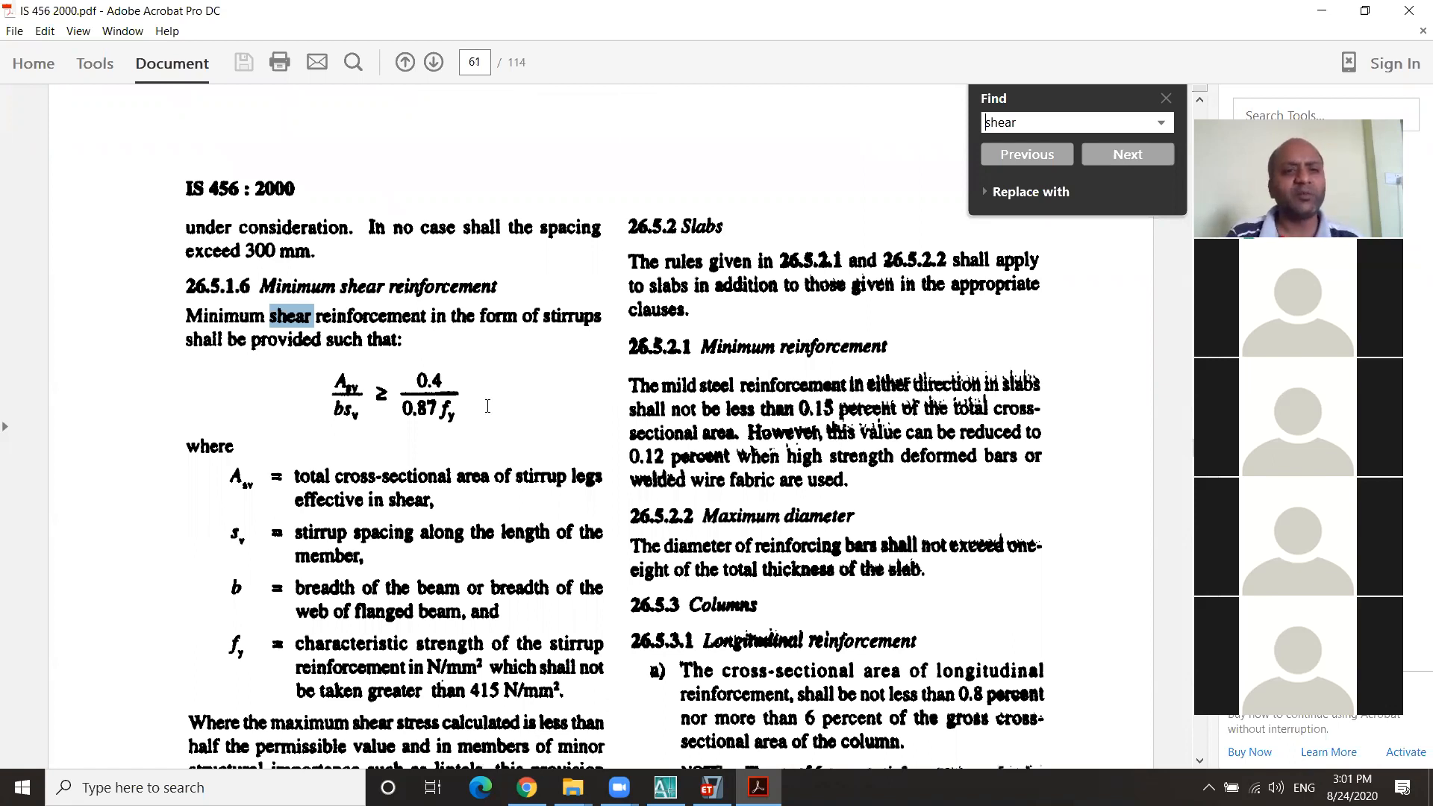
scroll(487, 406, down, 3)
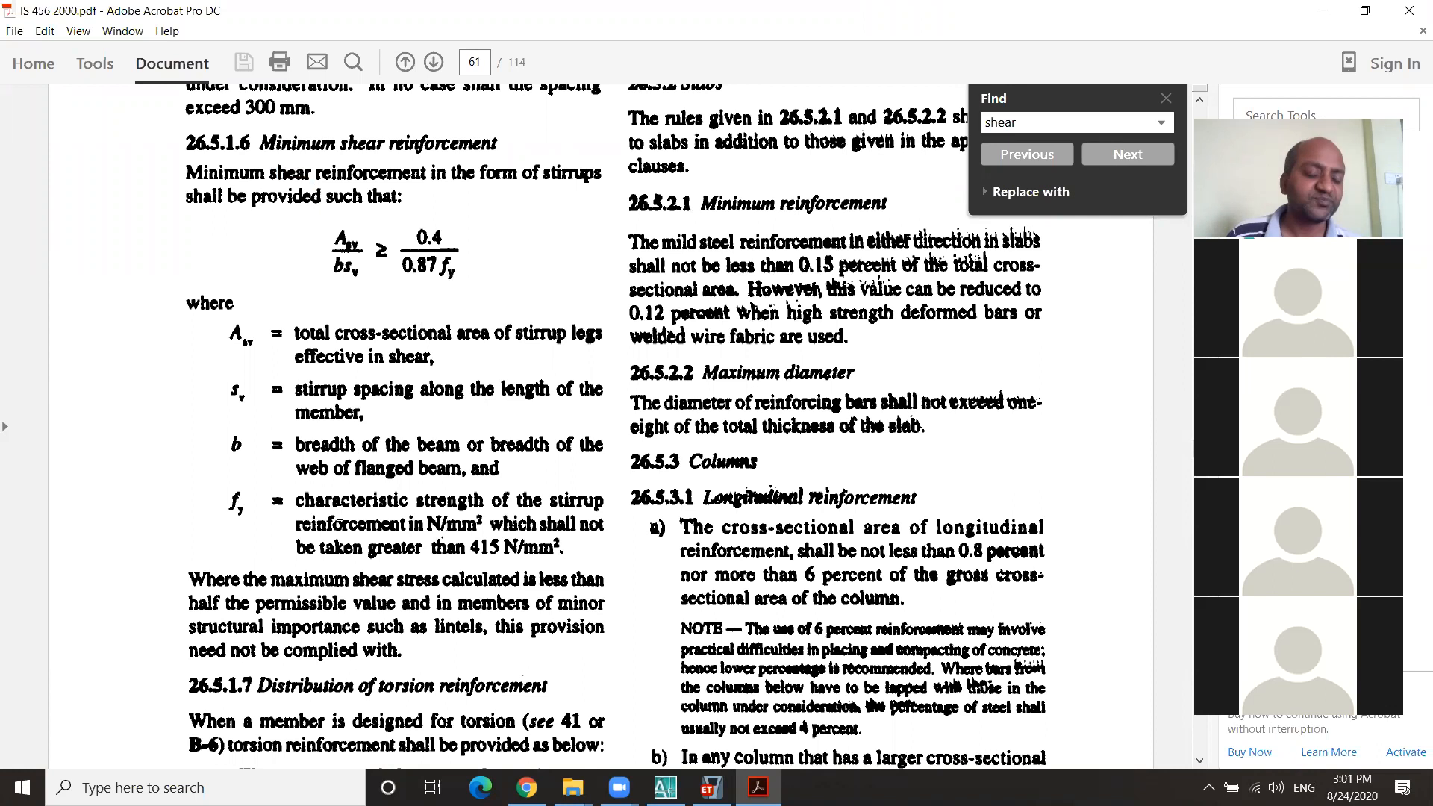
drag(297, 500, 568, 553)
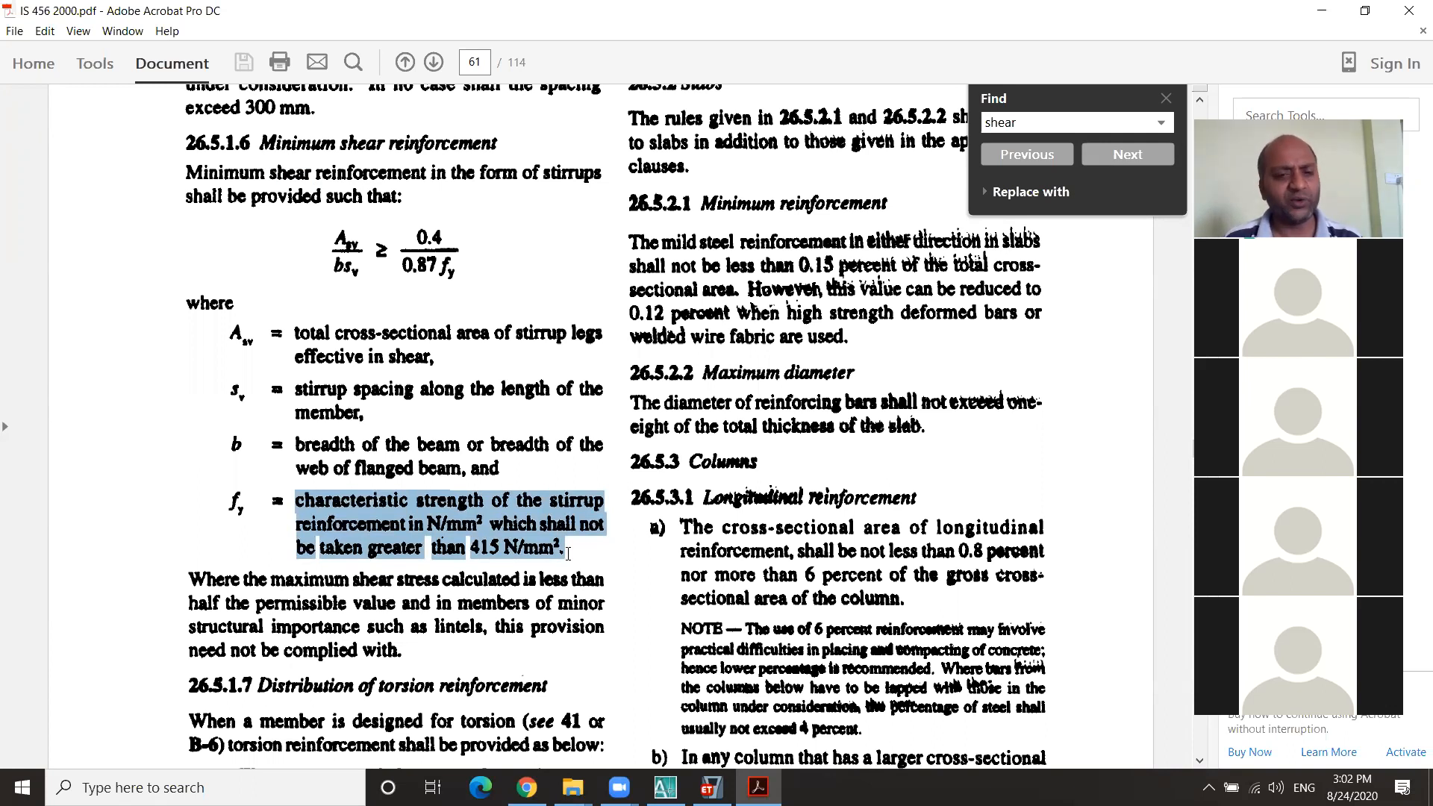
Step: Read on below clause 26.5.1.6, and continue through the "shear" matches to clause 30.3 for hollow block slabs
scroll(568, 554, down, 3)
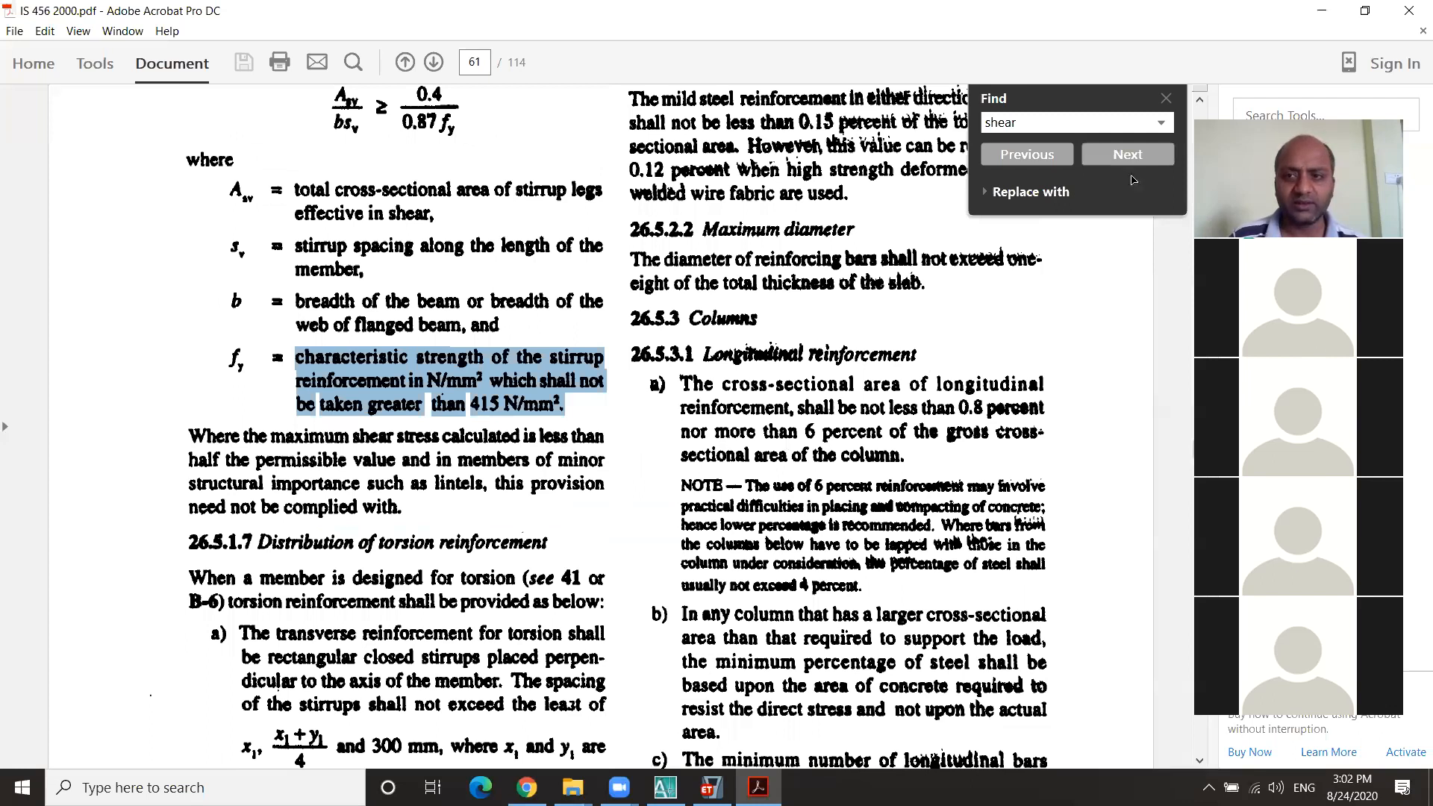
click(1137, 152)
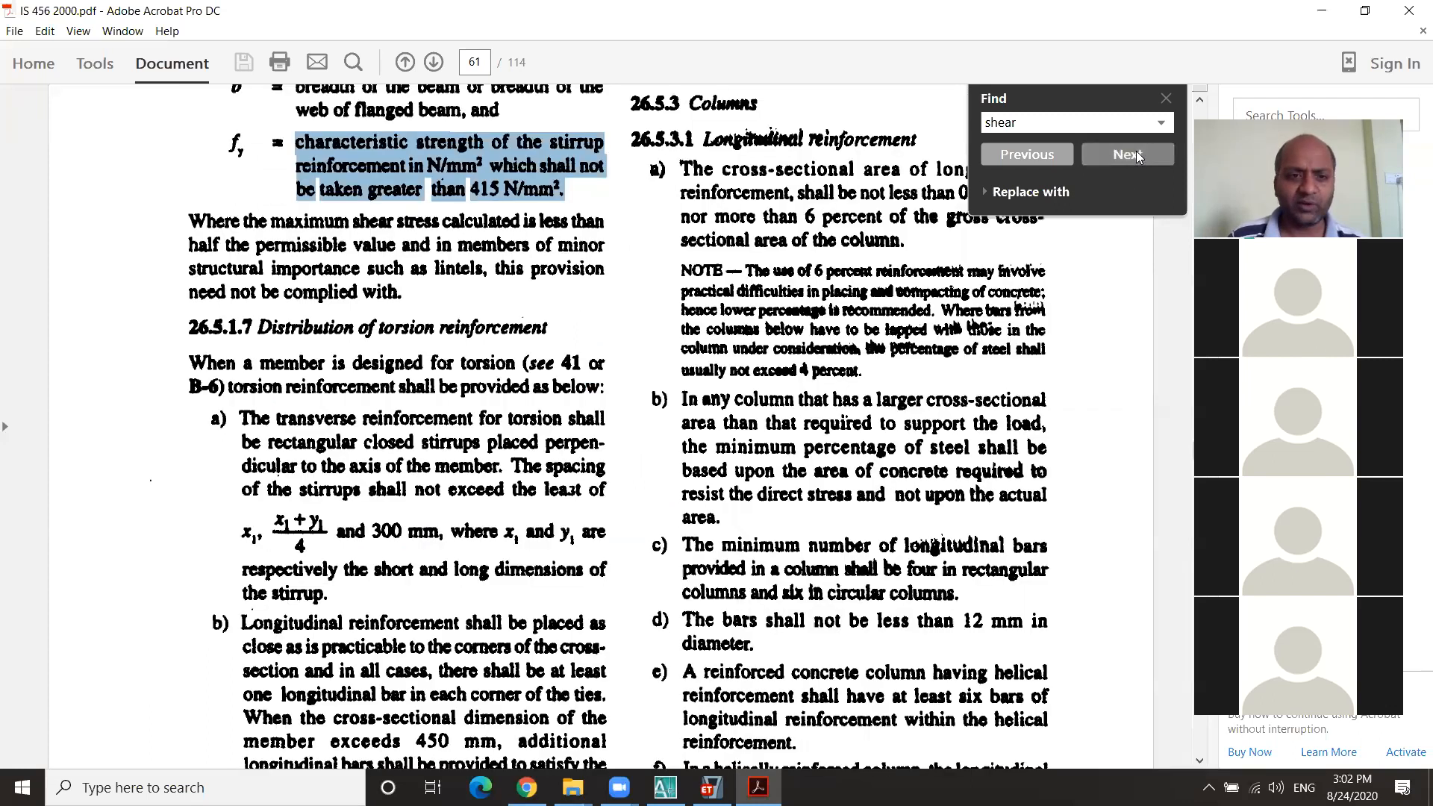
click(1107, 158)
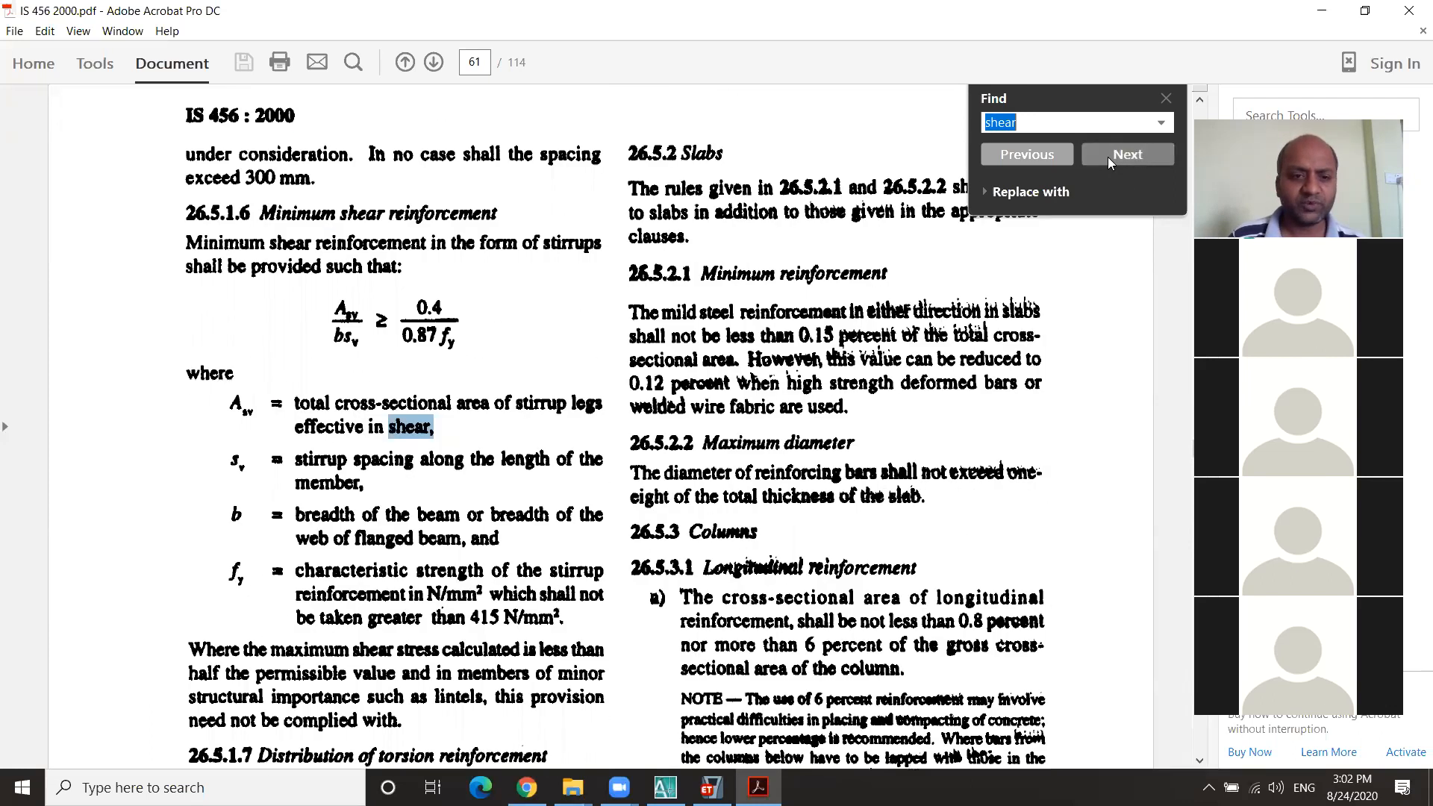
click(1108, 157)
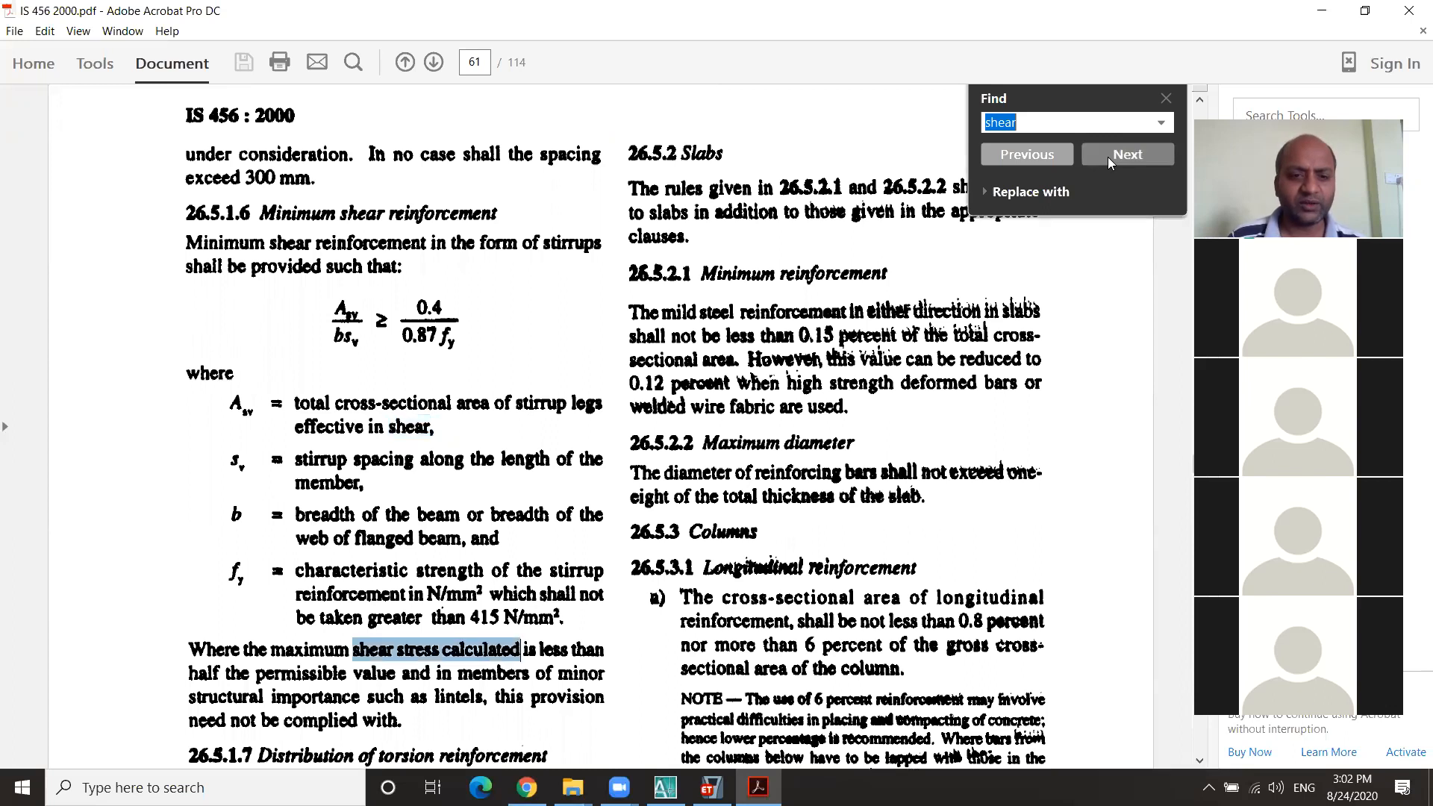
click(1108, 157)
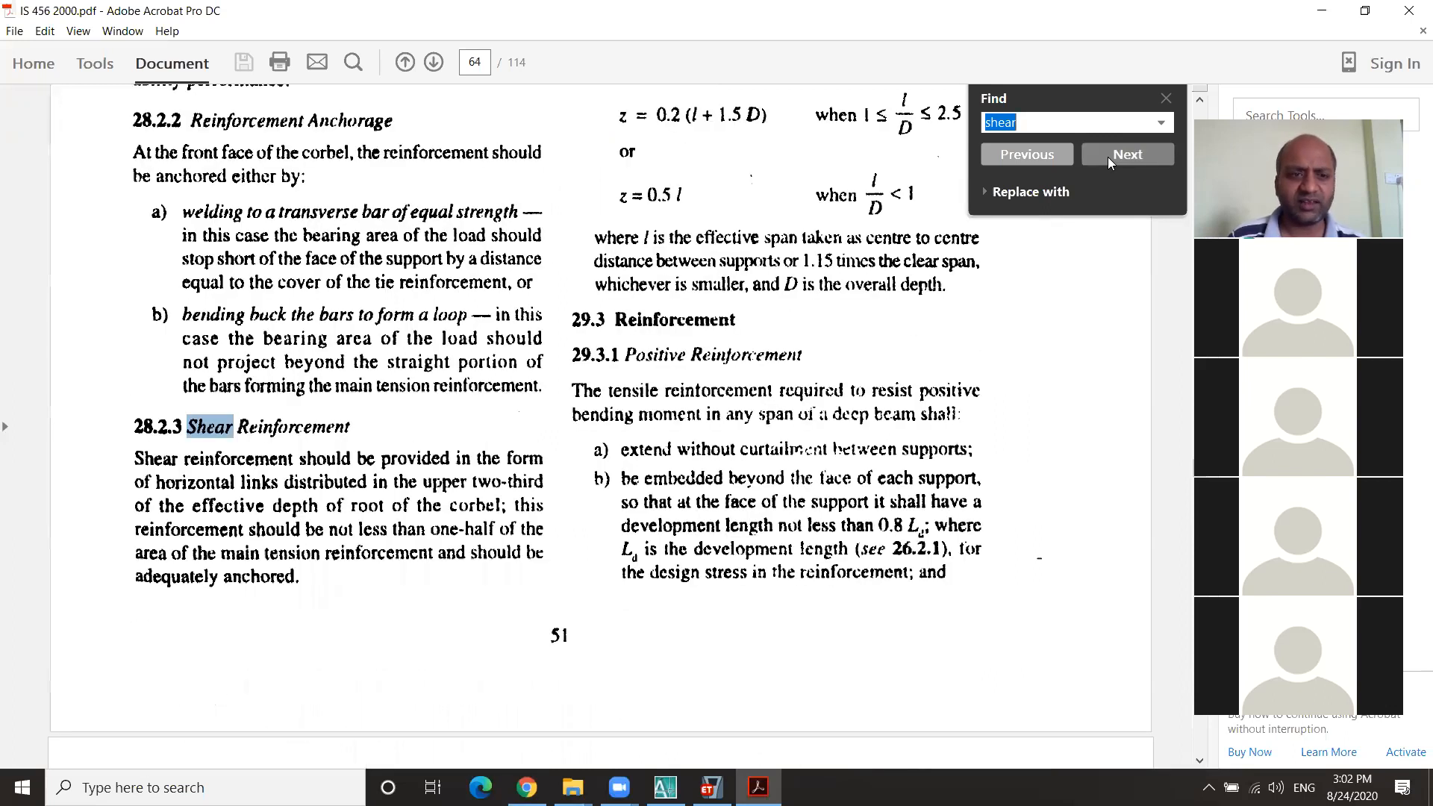
click(1107, 157)
click(1108, 157)
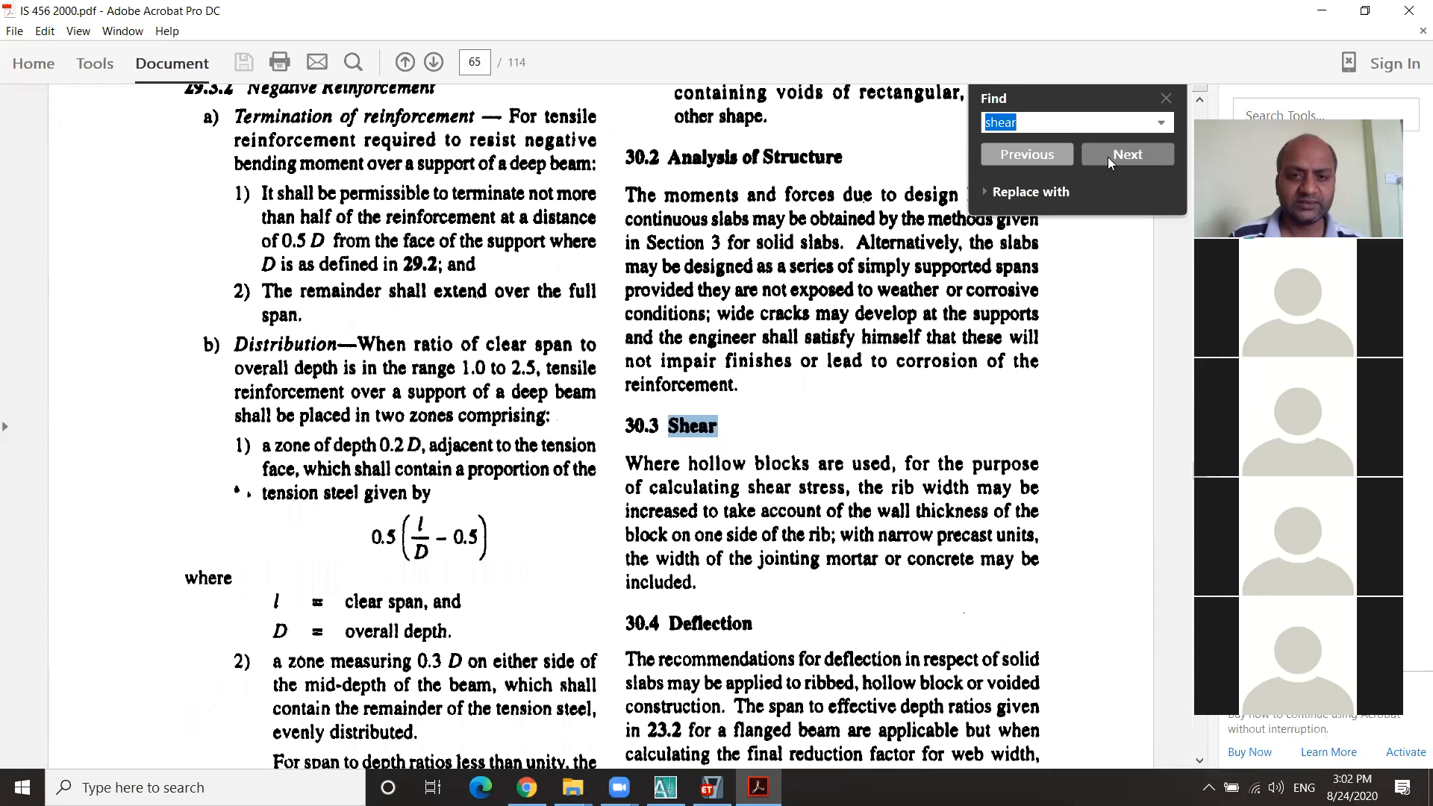
Step: Go through the "shear" matches in the flat slab figures and Equivalent Frame Method up to clause 31.6, Shear in Flat Slab
click(1108, 157)
click(1107, 157)
click(1107, 157)
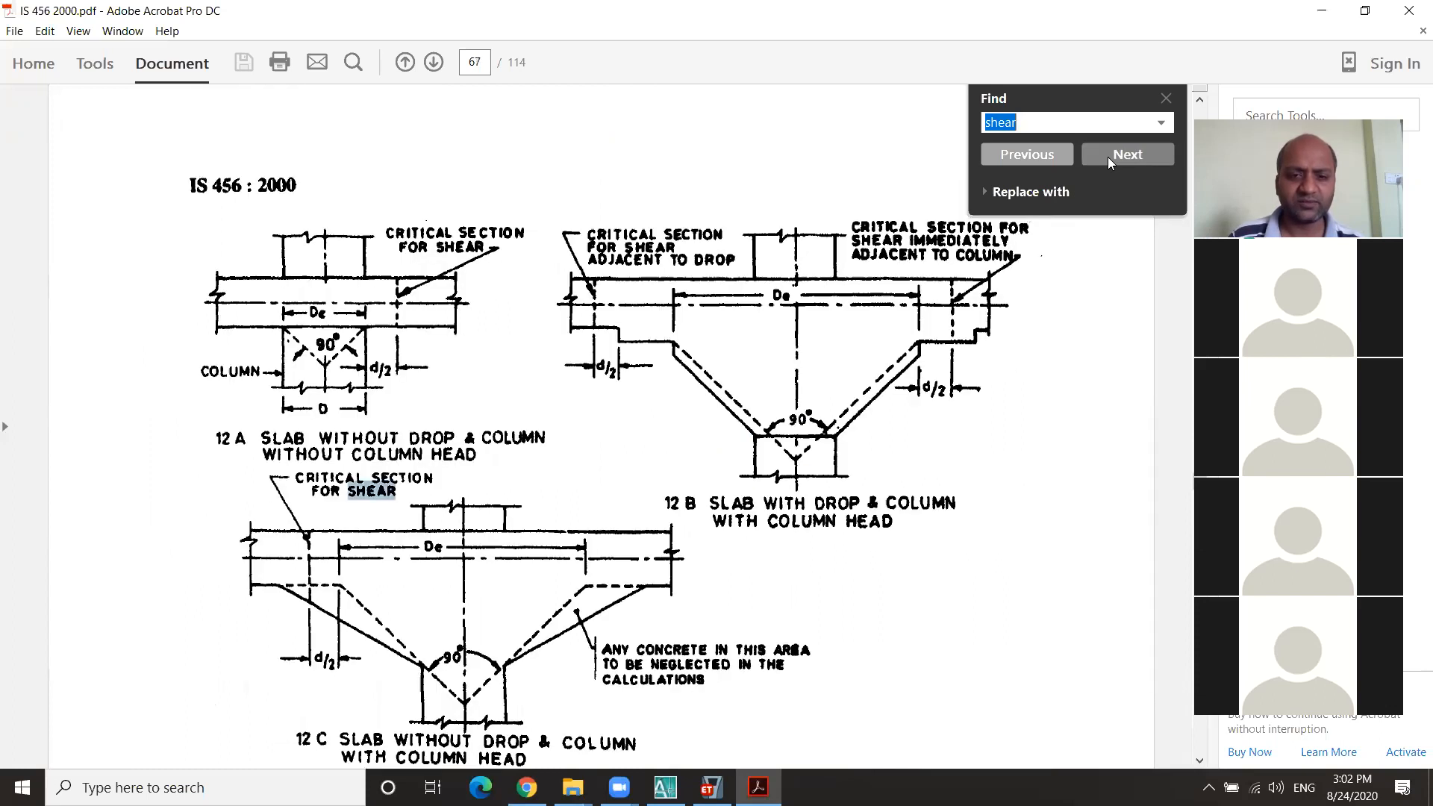
click(1108, 157)
click(1108, 156)
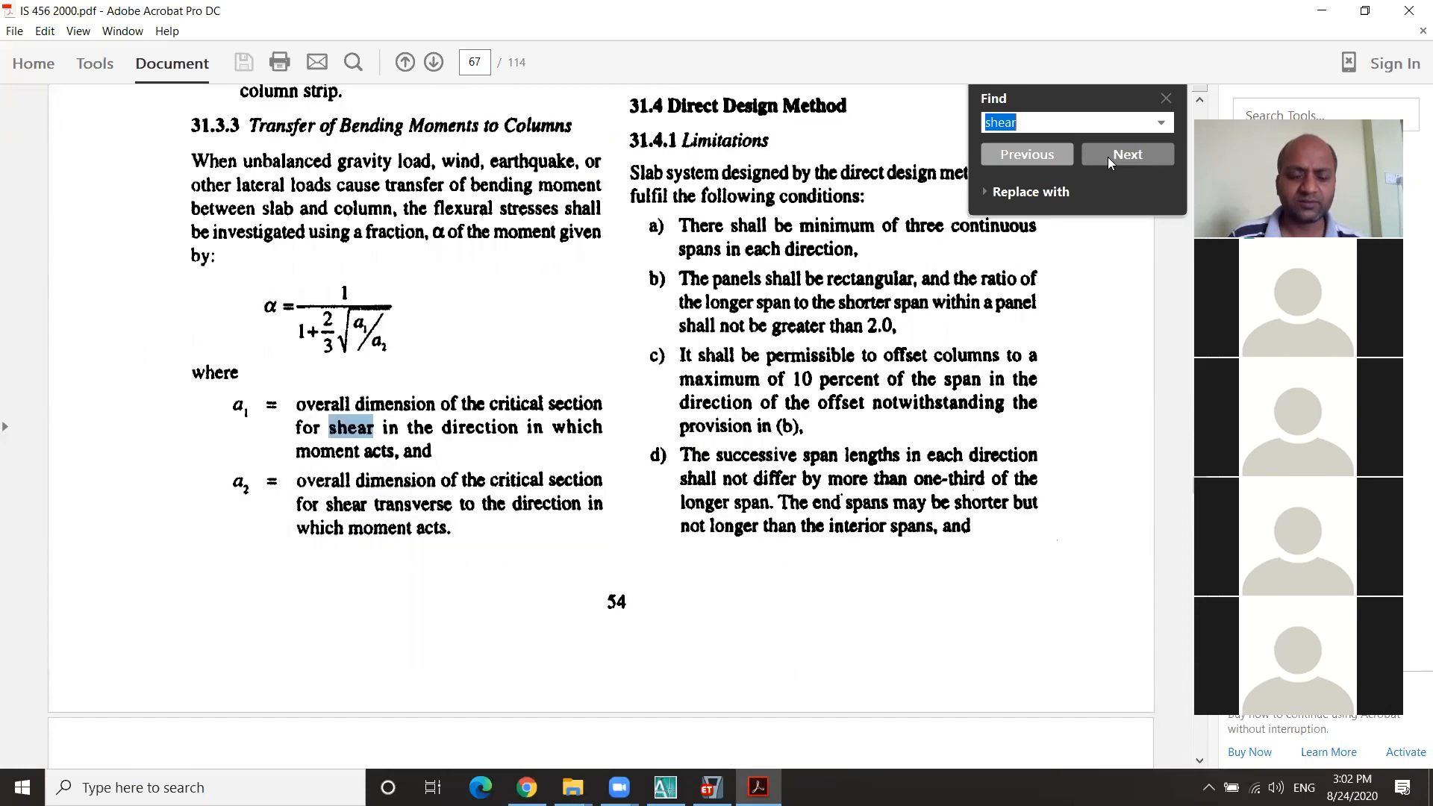
click(1108, 156)
click(1107, 157)
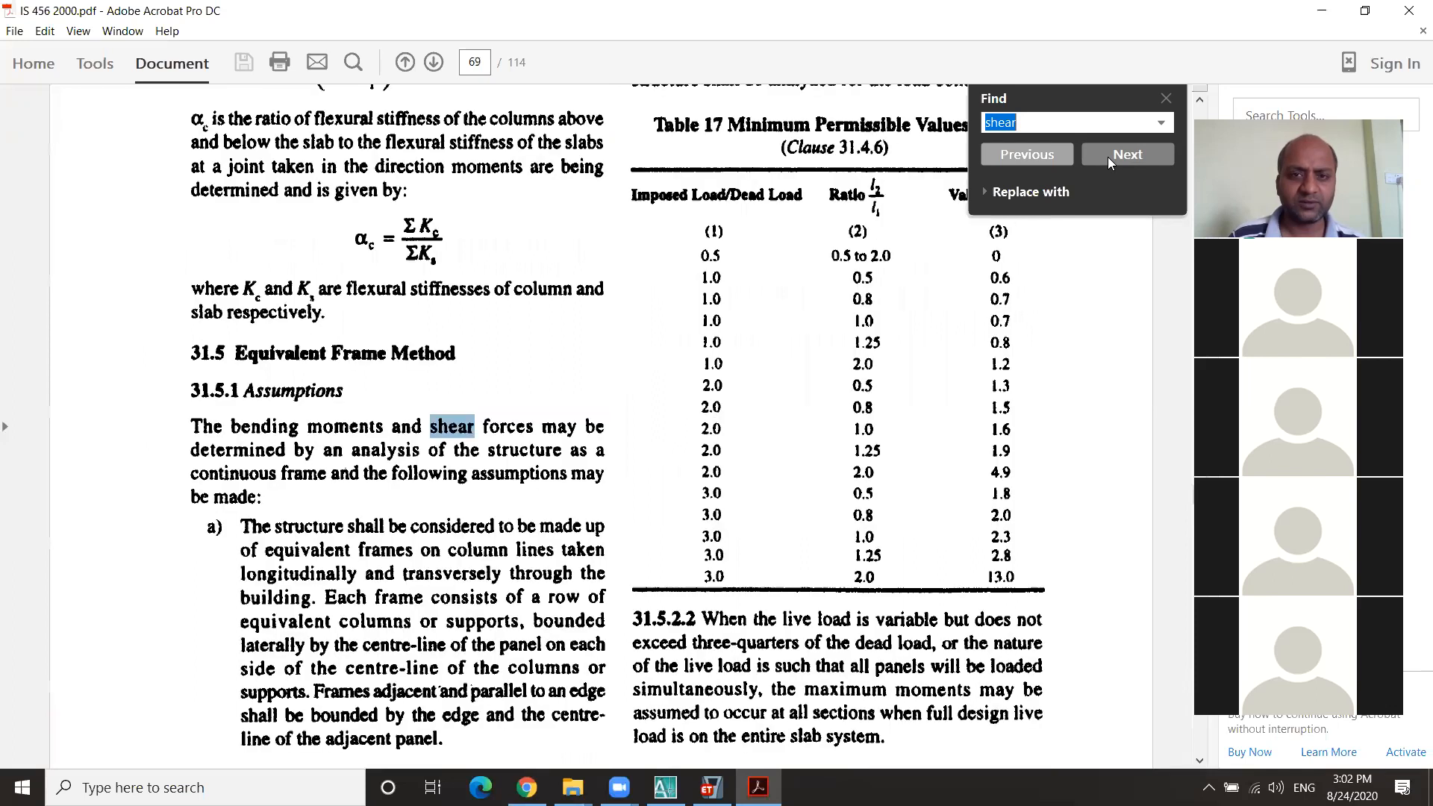
click(1108, 157)
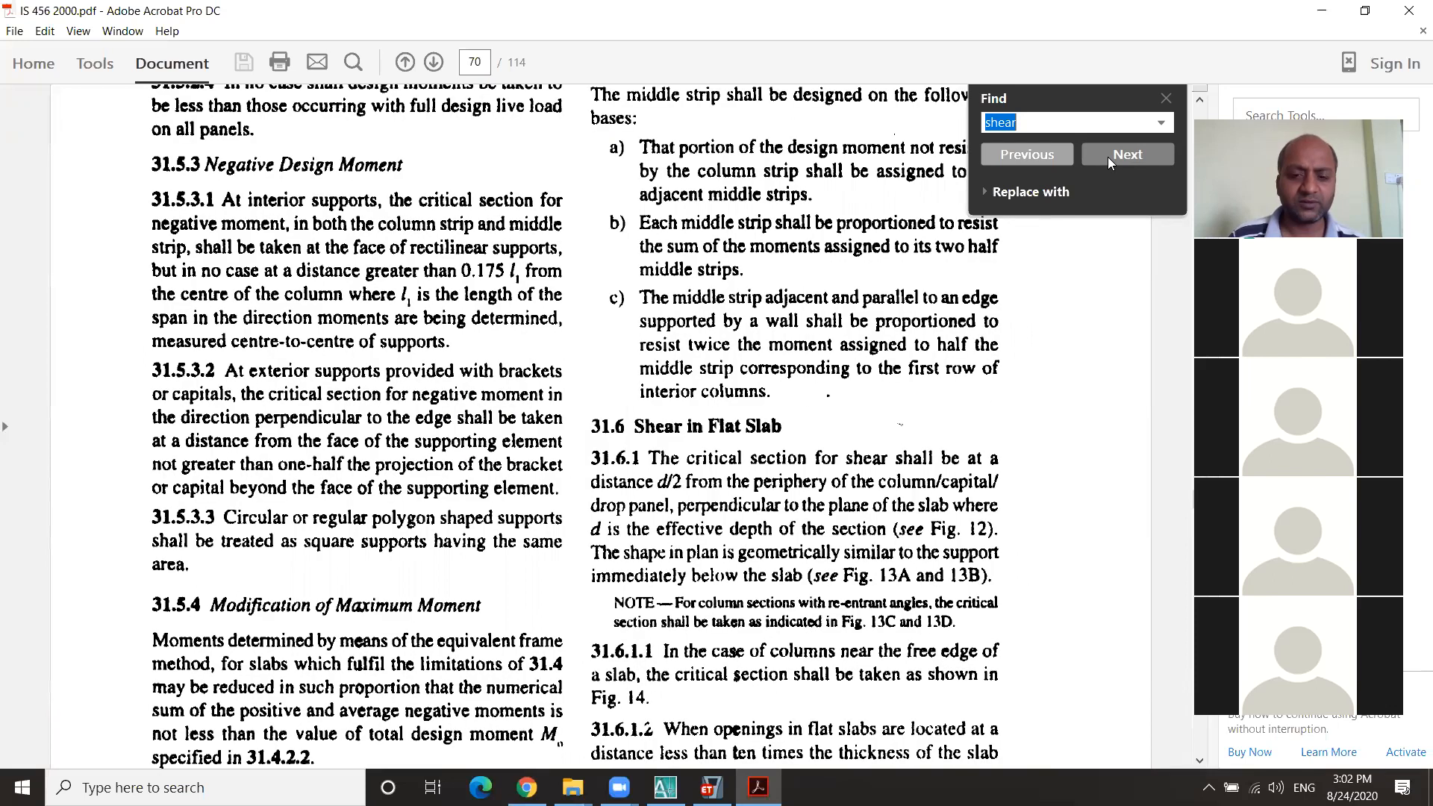
Step: Go through the "shear" matches on calculated and permissible shear stress in flat slabs, up to clause 31.6.3.2
click(1108, 157)
click(1128, 154)
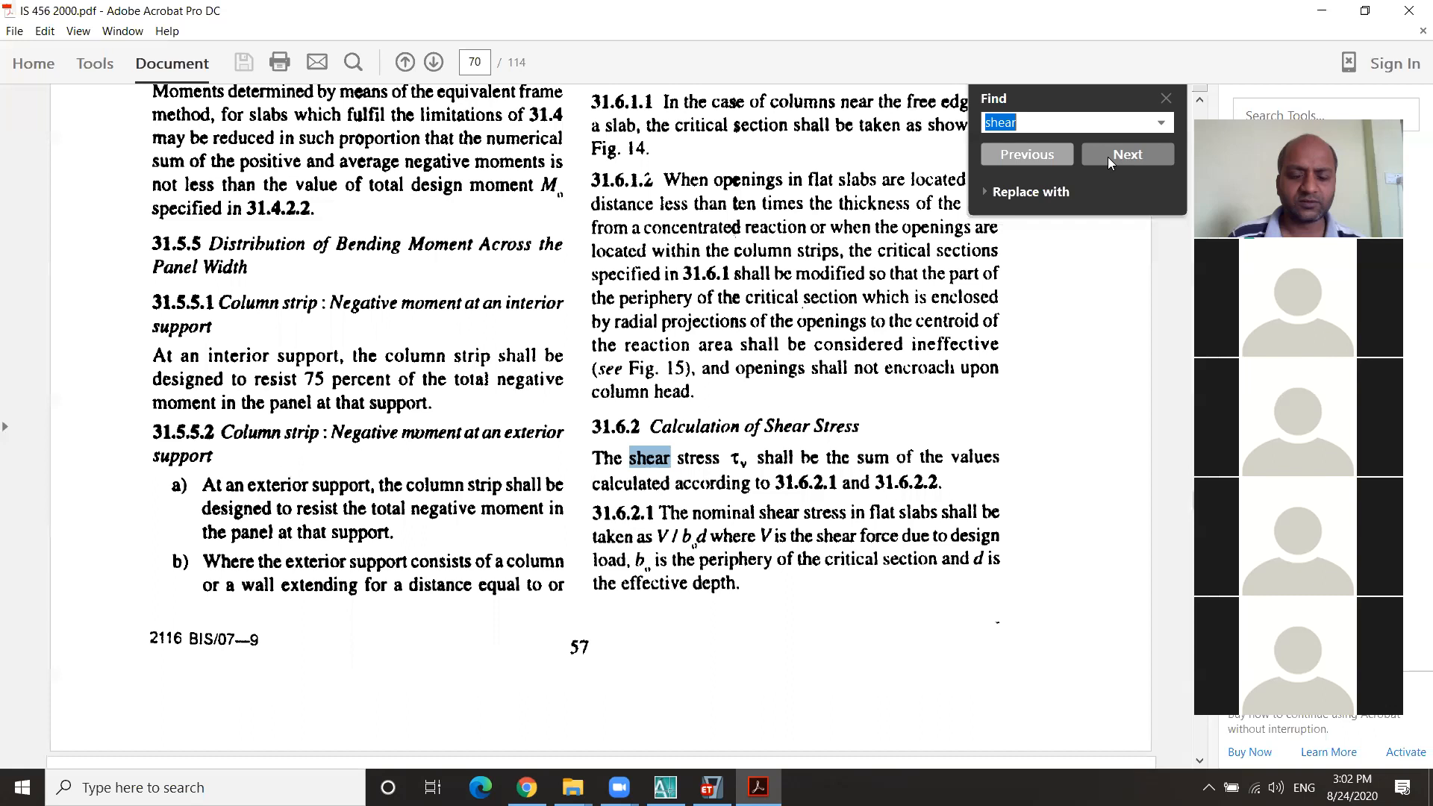
click(1128, 155)
click(1128, 154)
click(1108, 157)
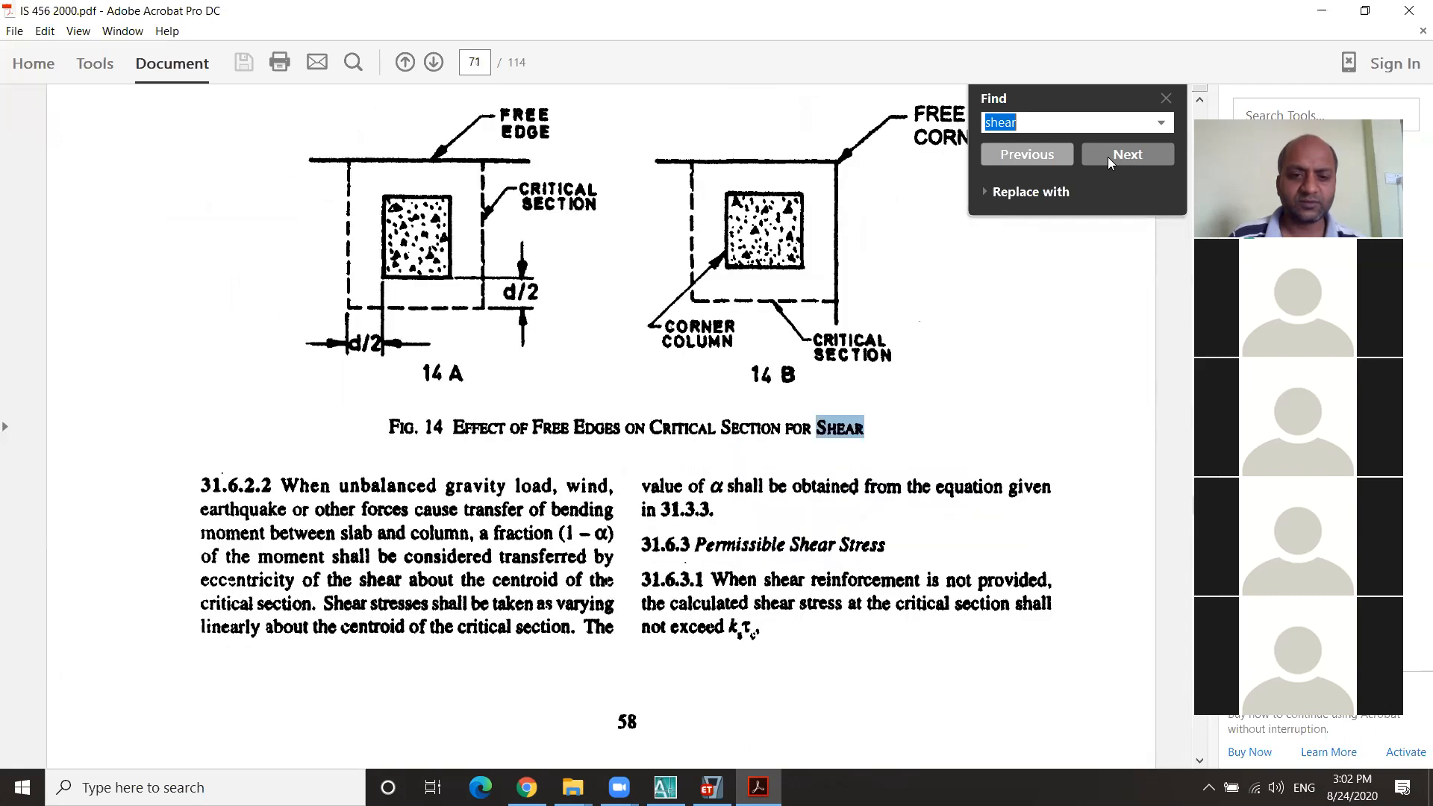
click(1108, 157)
click(1108, 157)
click(1108, 157)
click(1108, 157)
click(1108, 156)
click(1108, 157)
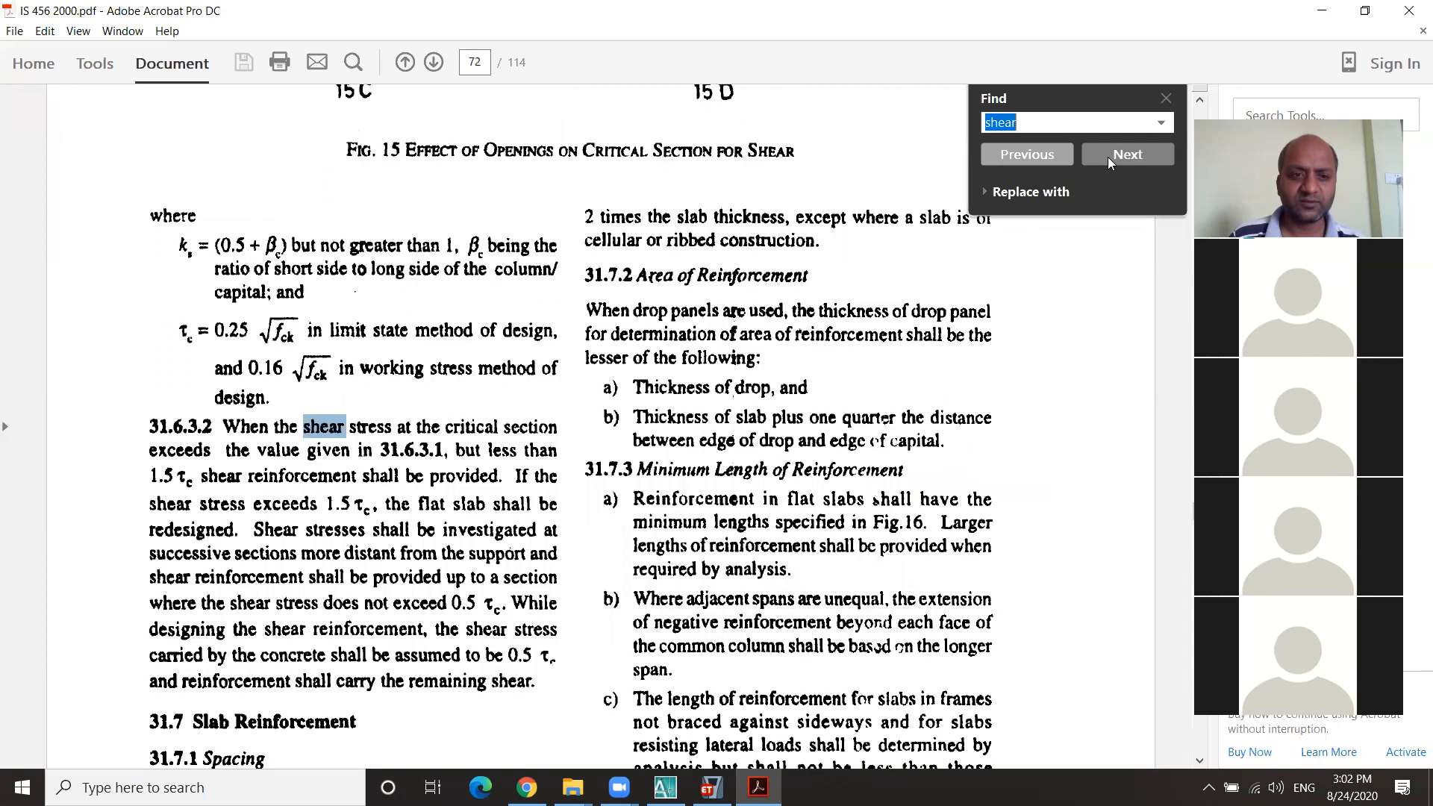
Step: Step through the remaining "shear" matches in clause 31.6.3.2 to the flat slab openings provisions just before section 32, Walls
click(1108, 157)
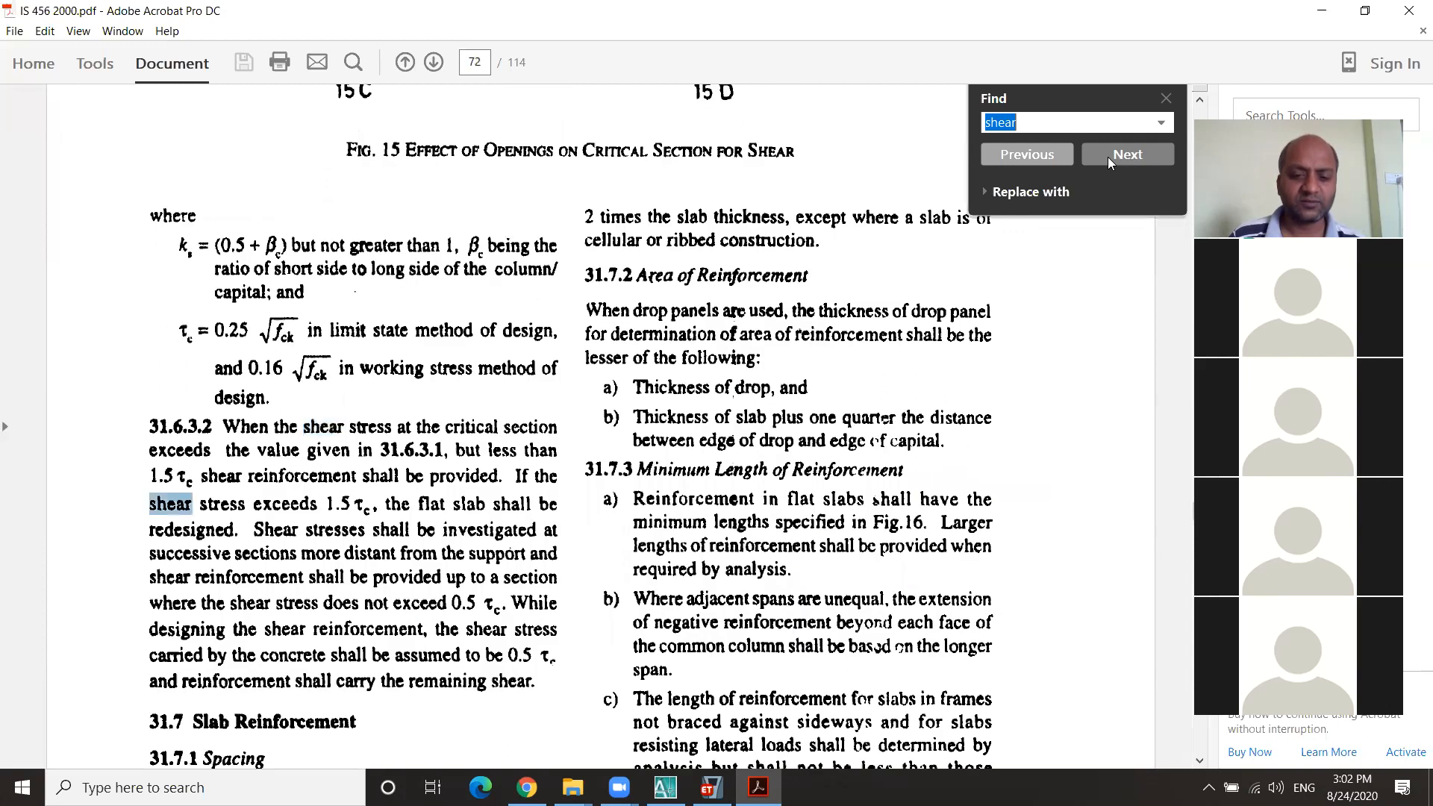
click(1108, 157)
click(1108, 157)
click(1108, 157)
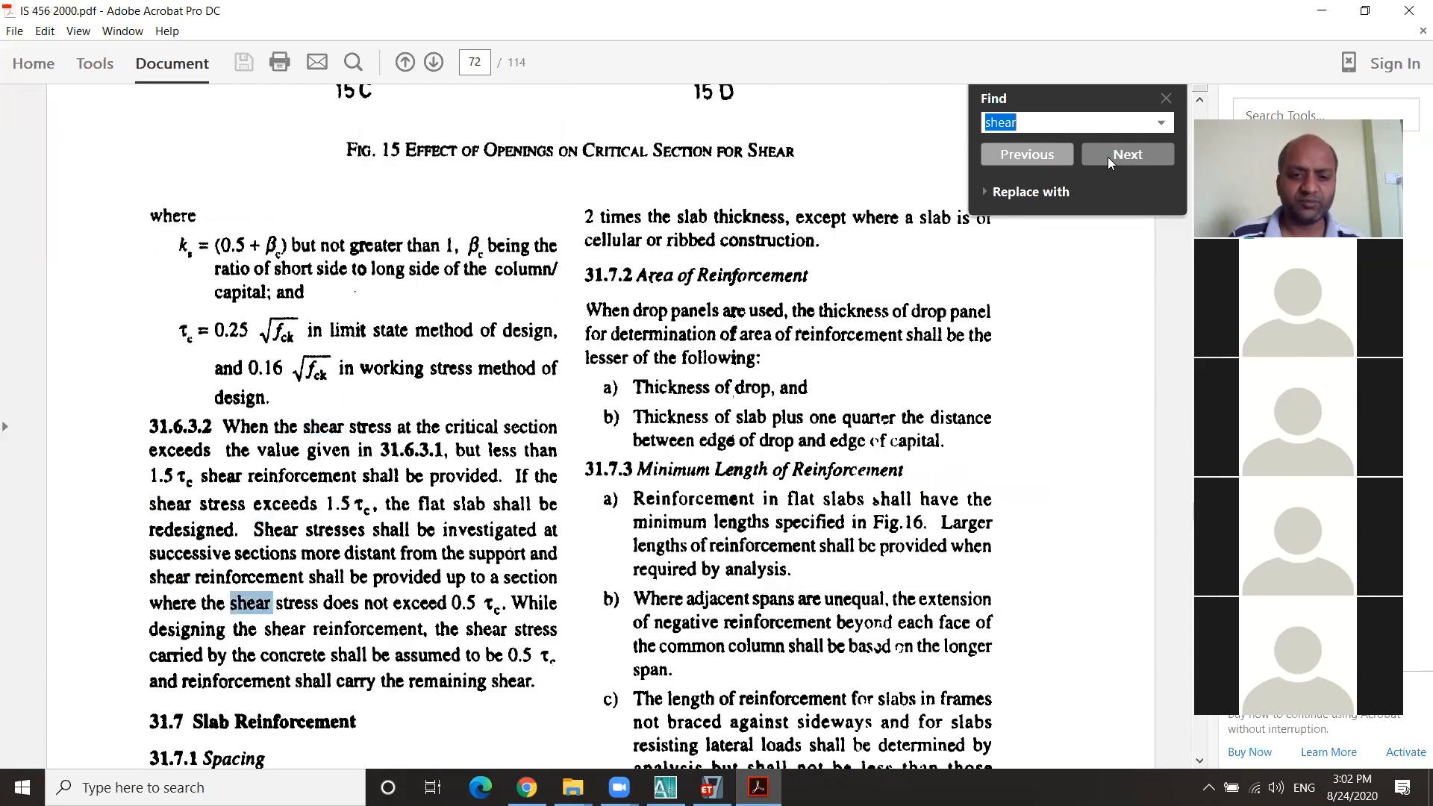
click(1107, 157)
click(1108, 157)
click(1108, 157)
click(1108, 157)
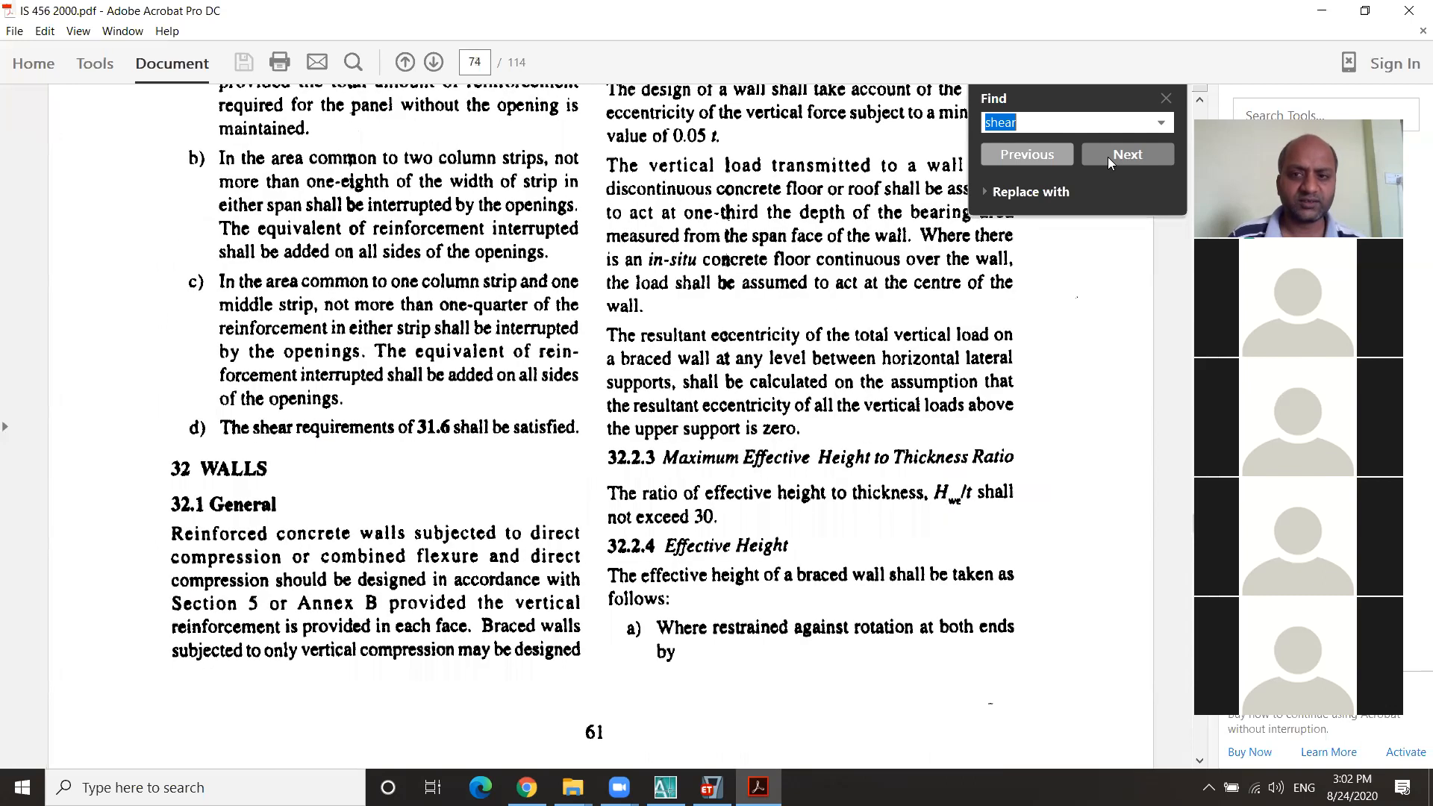
Step: Examine the "shear" matches in the wall provisions, covering design shear strength, shear reinforcement and the critical section in clause 32.4
click(1107, 157)
click(1108, 157)
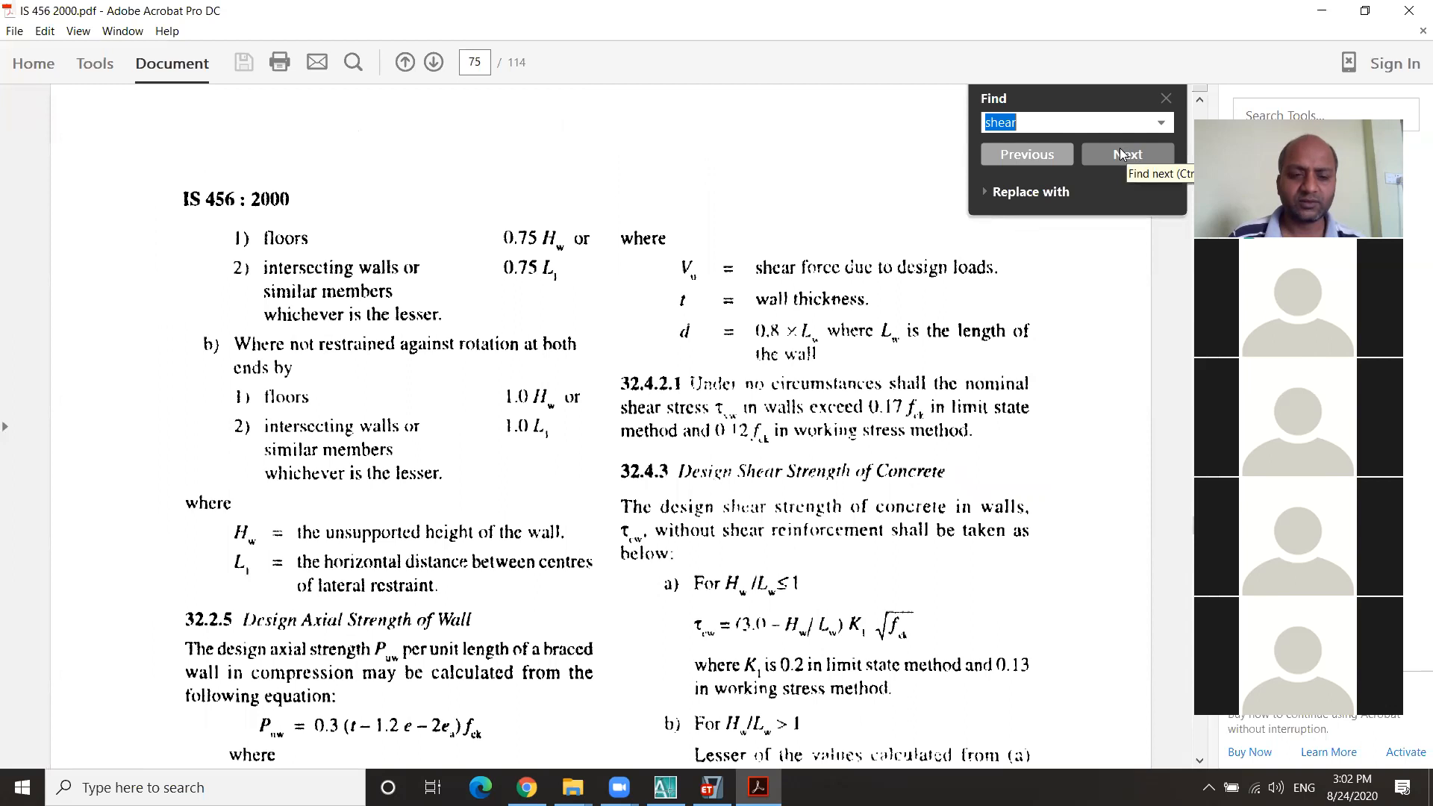
click(1120, 150)
click(1120, 150)
click(1120, 149)
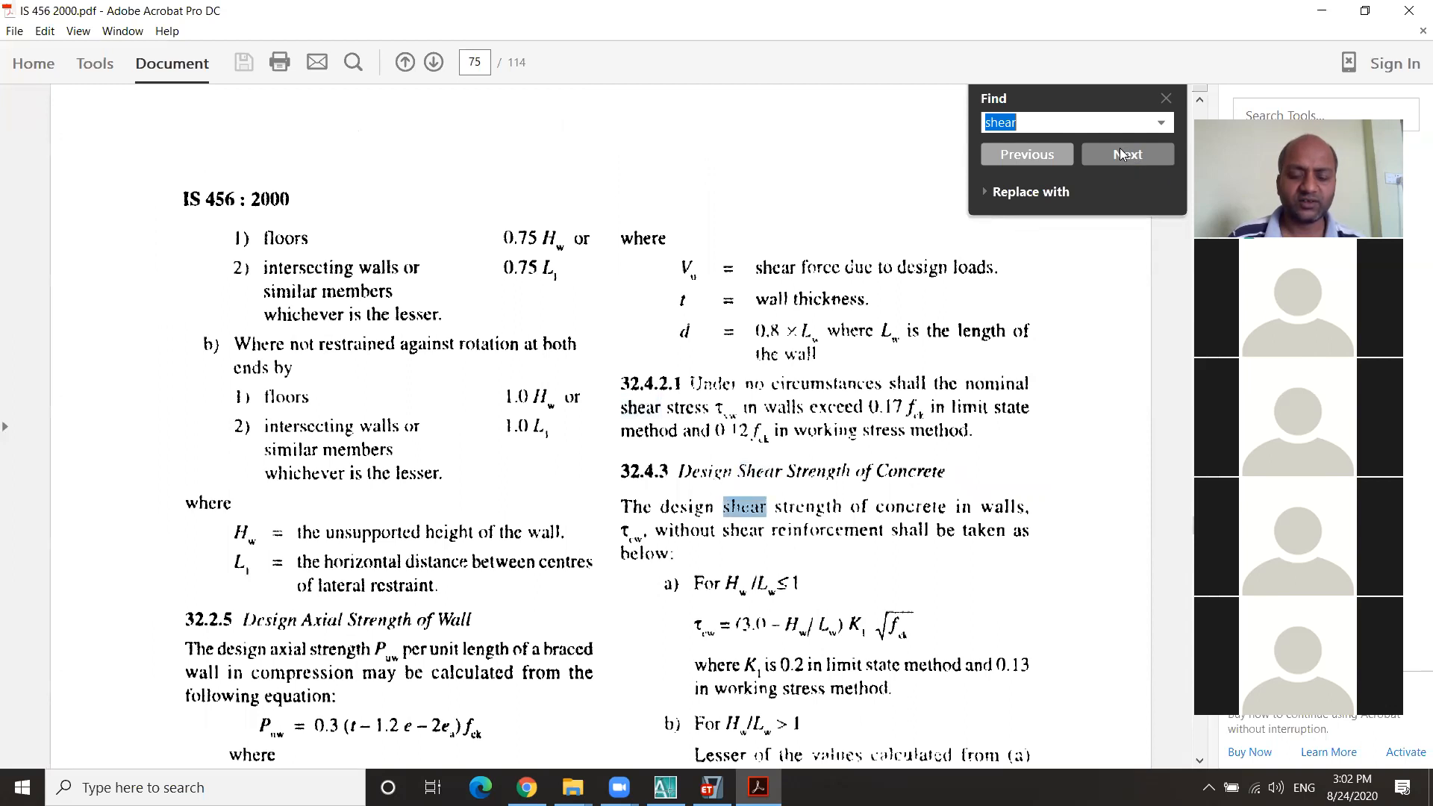
click(1120, 150)
click(1120, 153)
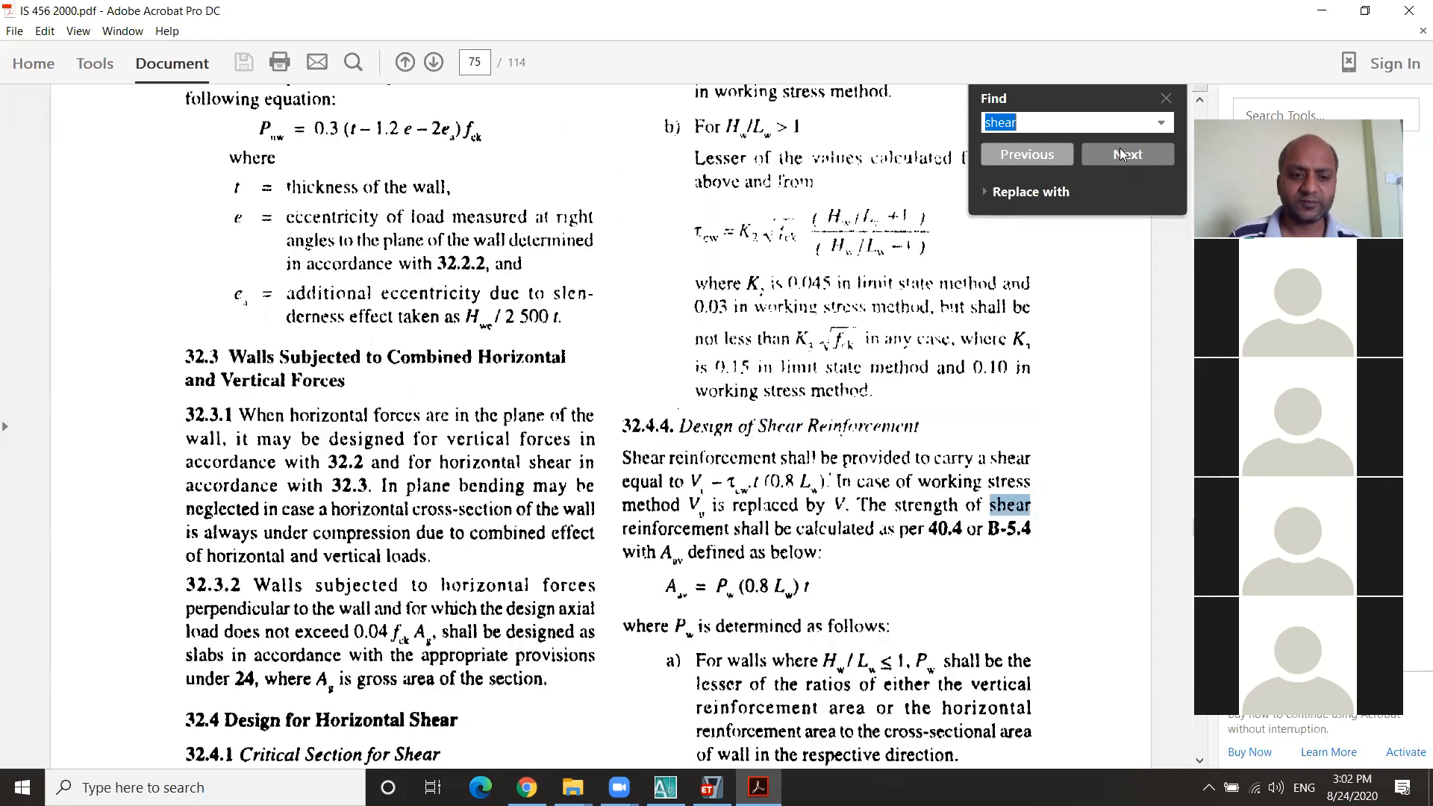
click(1120, 153)
click(1120, 148)
click(1120, 148)
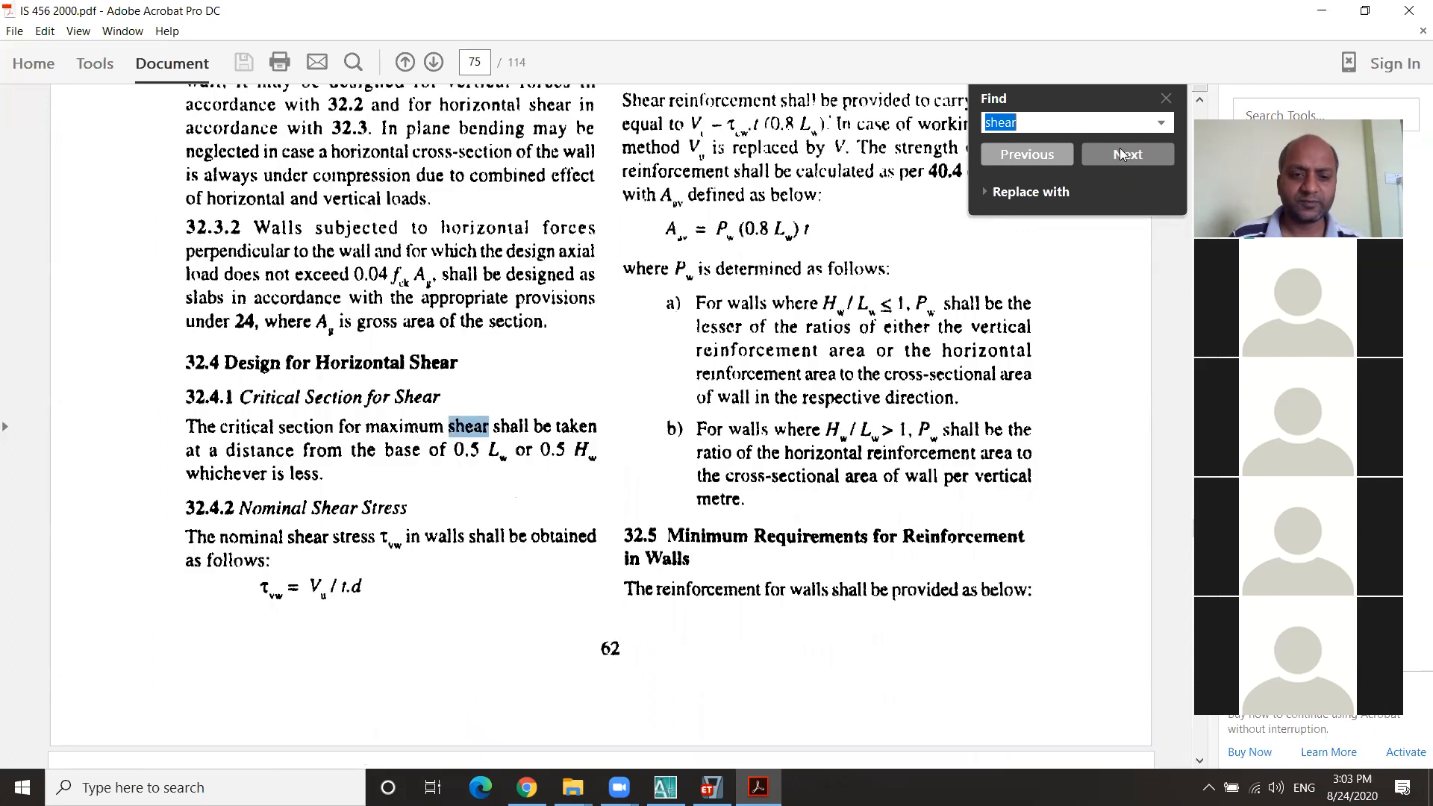
Step: Advance the "shear" search to the footing provisions in clause 34.2.4, Shear and Bond
click(1120, 153)
click(1120, 153)
click(1120, 153)
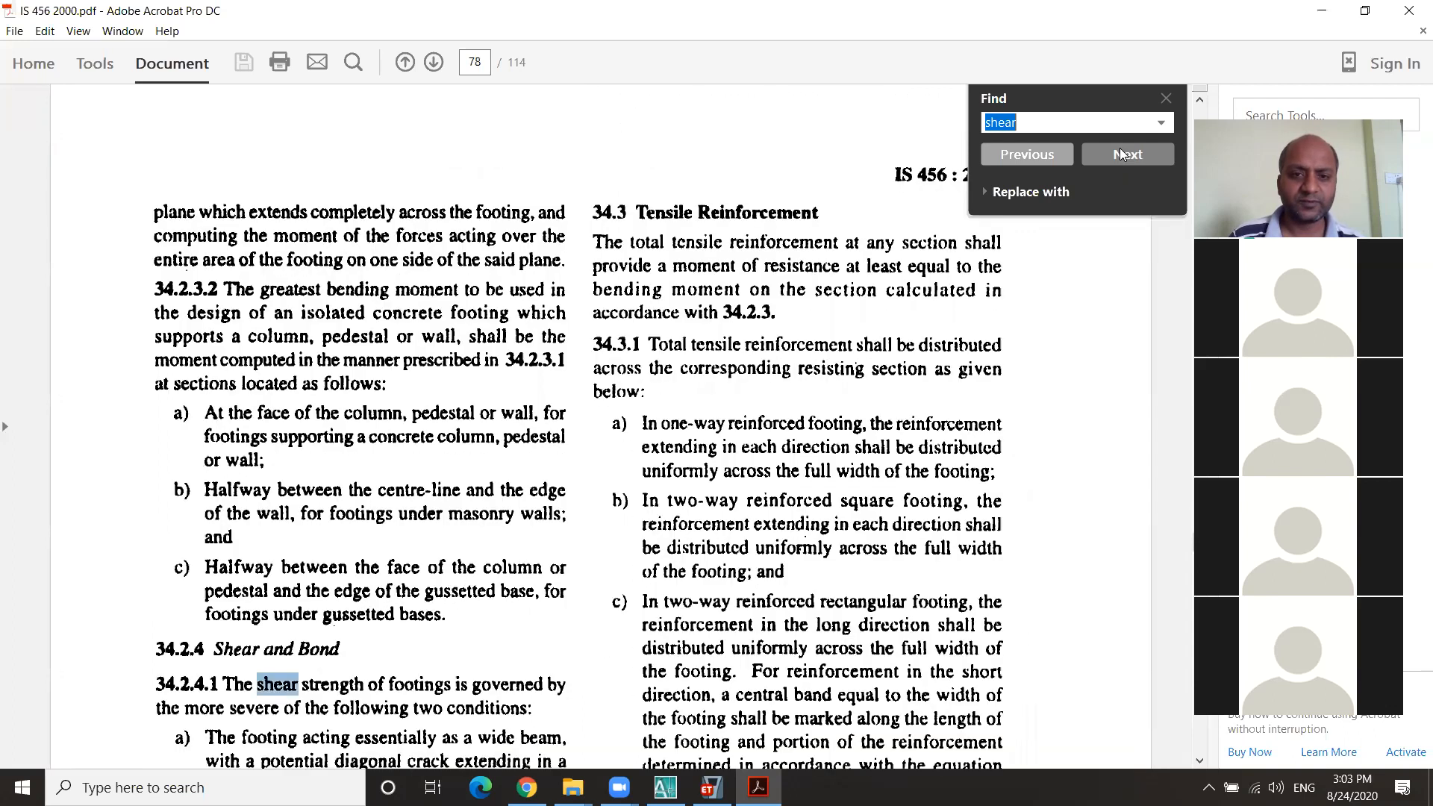
click(1120, 148)
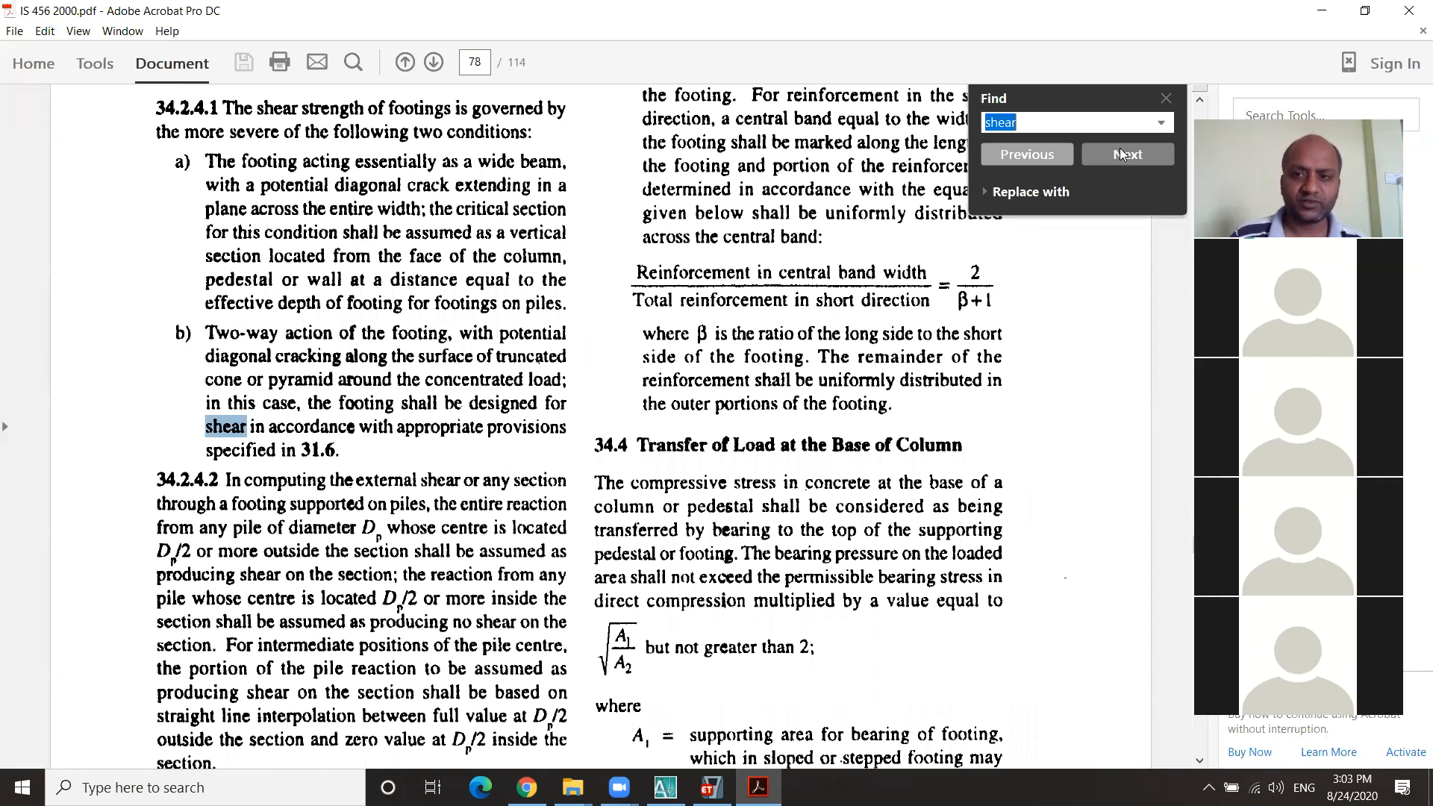
Step: Advance the "shear" search to section 40, Limit State of Collapse: Shear, and read down to clause 40.4, Design of Shear Reinforcement
click(1135, 158)
click(1135, 158)
click(1135, 158)
click(1135, 158)
click(1135, 158)
click(1135, 158)
click(1135, 159)
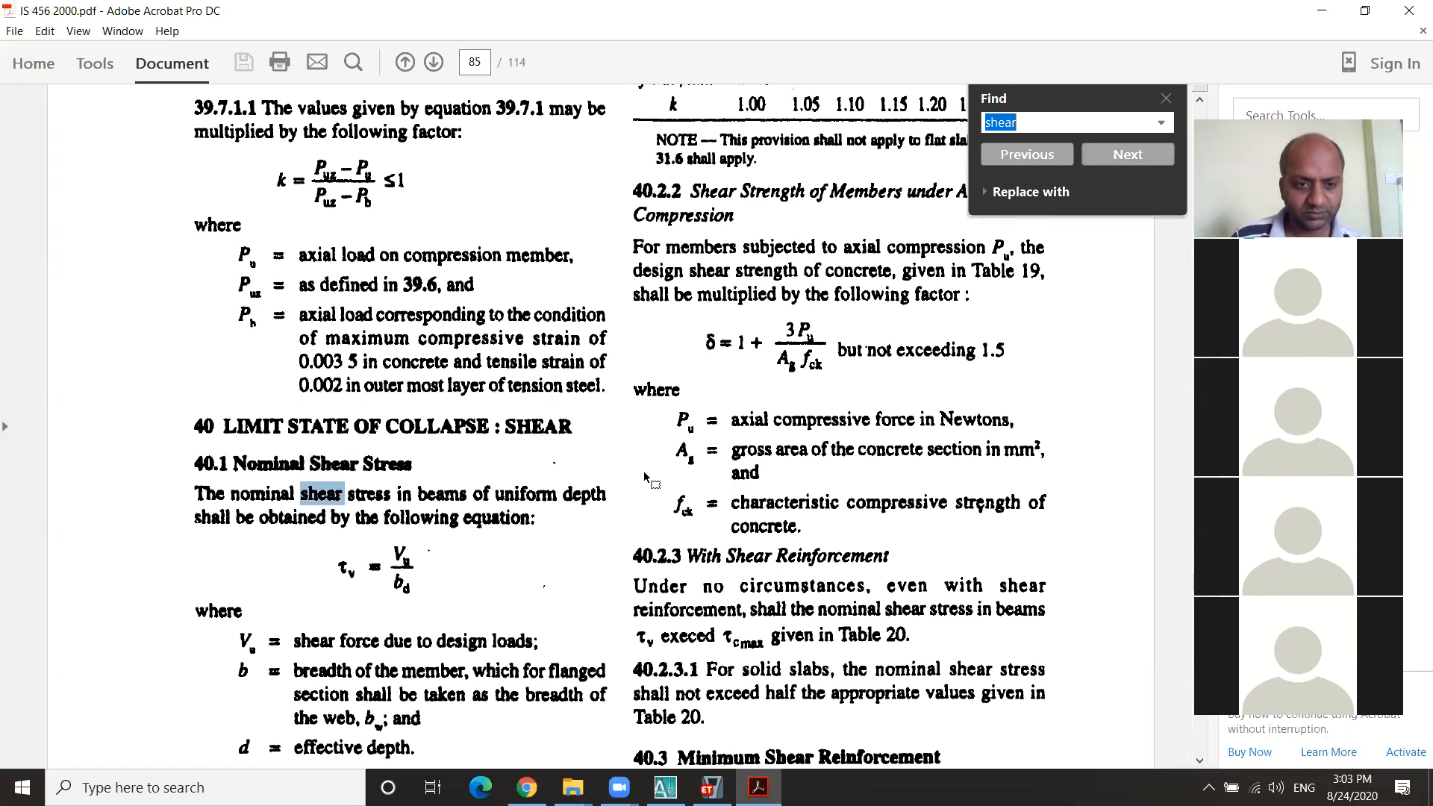
scroll(643, 472, down, 3)
scroll(644, 471, down, 3)
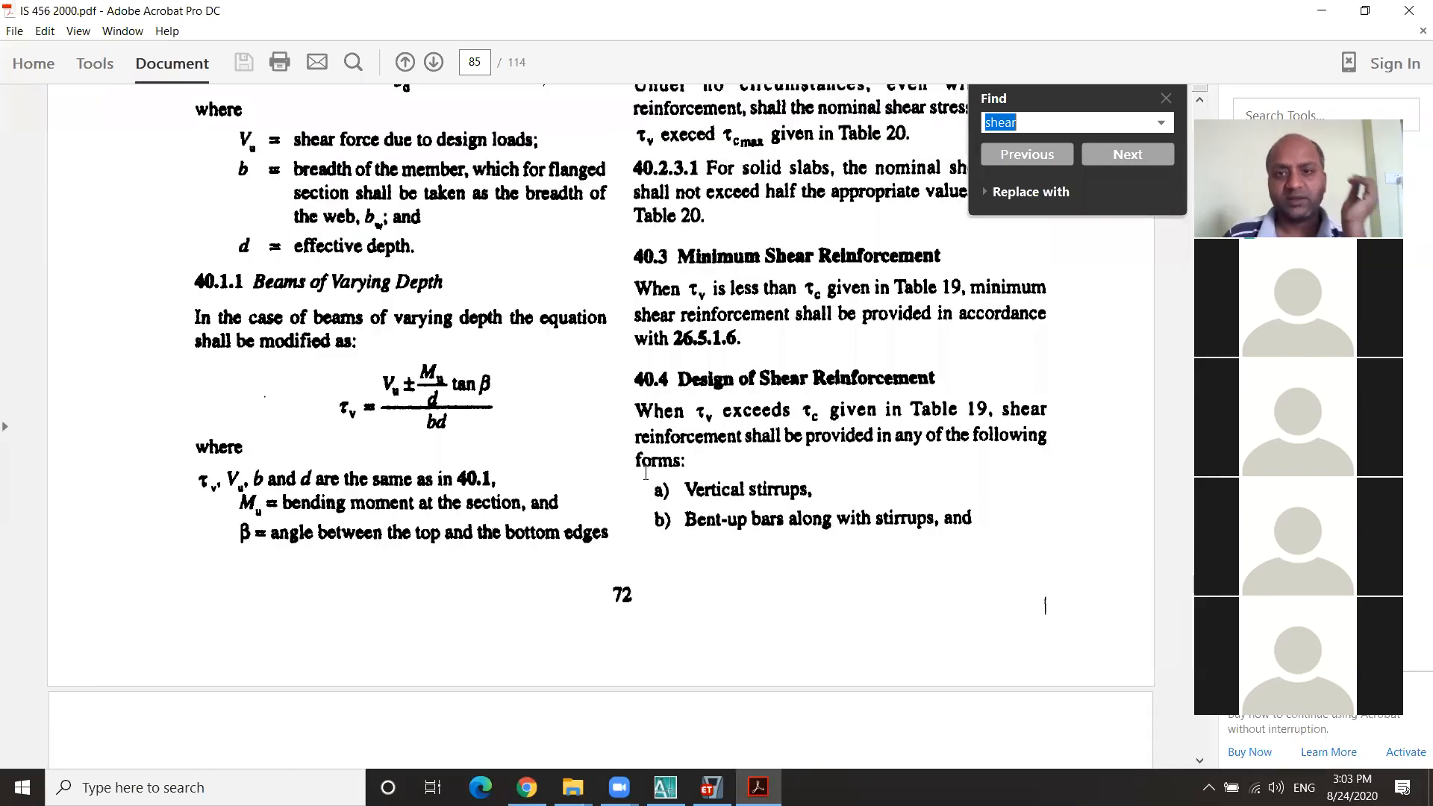
Step: Highlight the definition of fy, the characteristic strength of stirrups, in clause 40.4 and close the IS 456:2000 document
scroll(646, 473, down, 15)
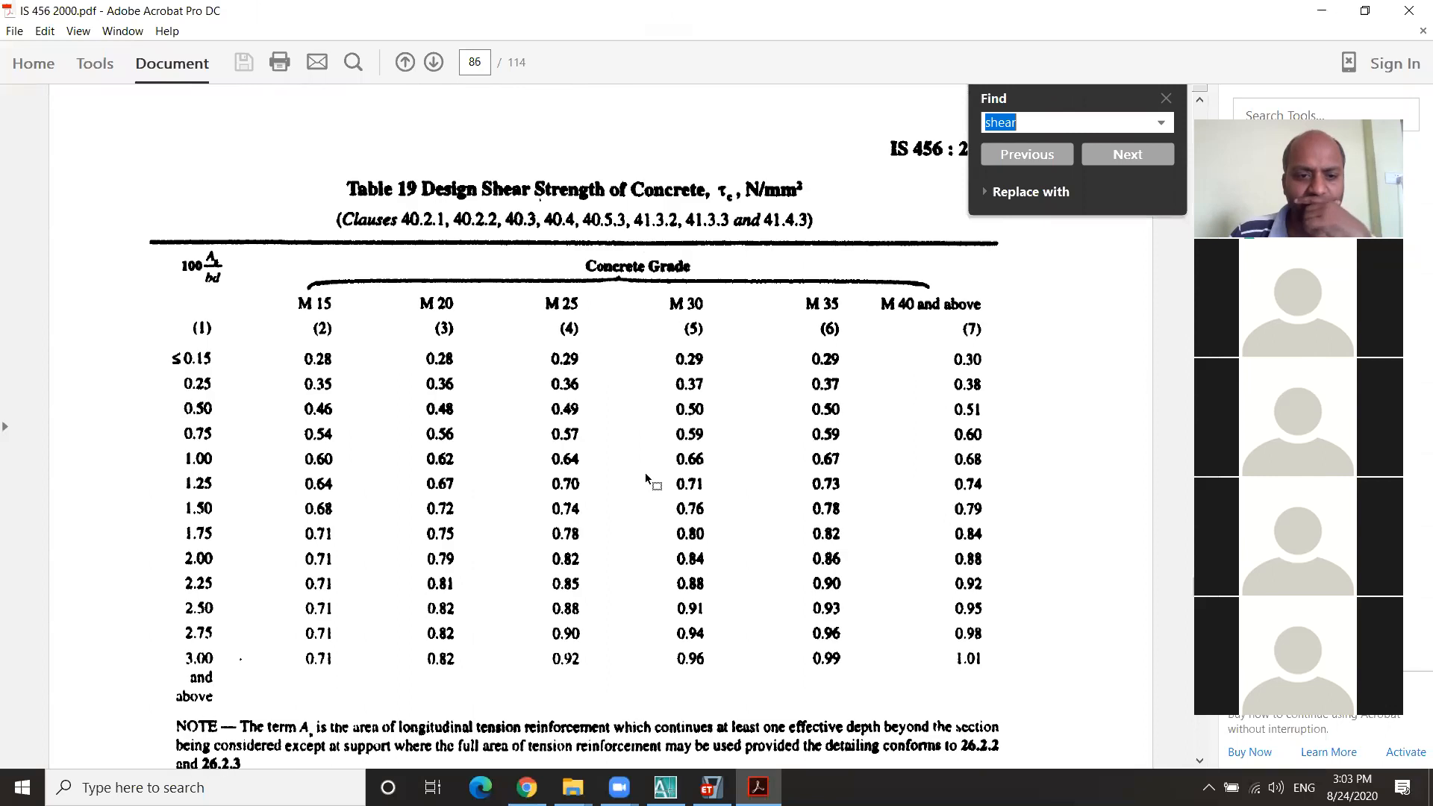
scroll(646, 473, down, 4)
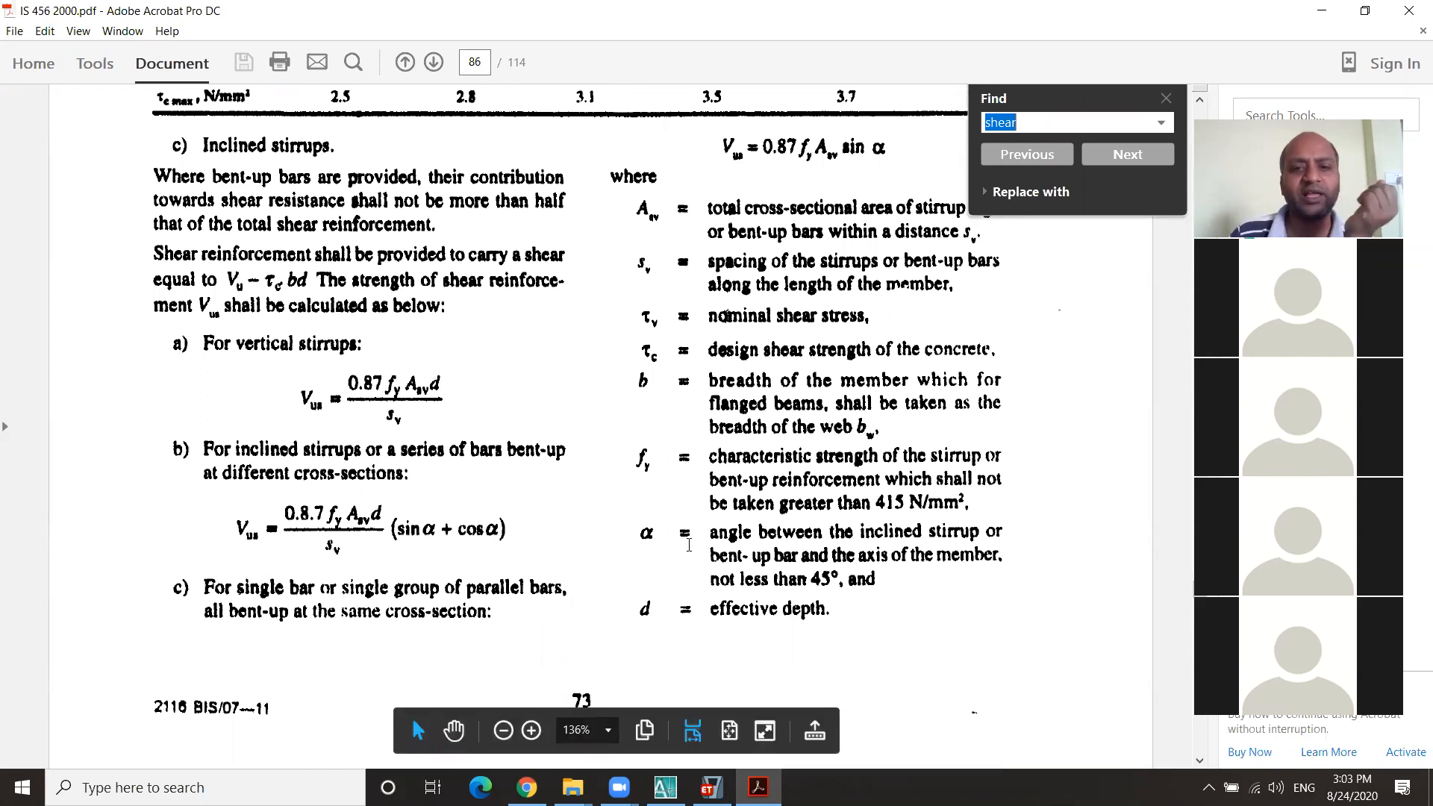
drag(706, 457, 970, 503)
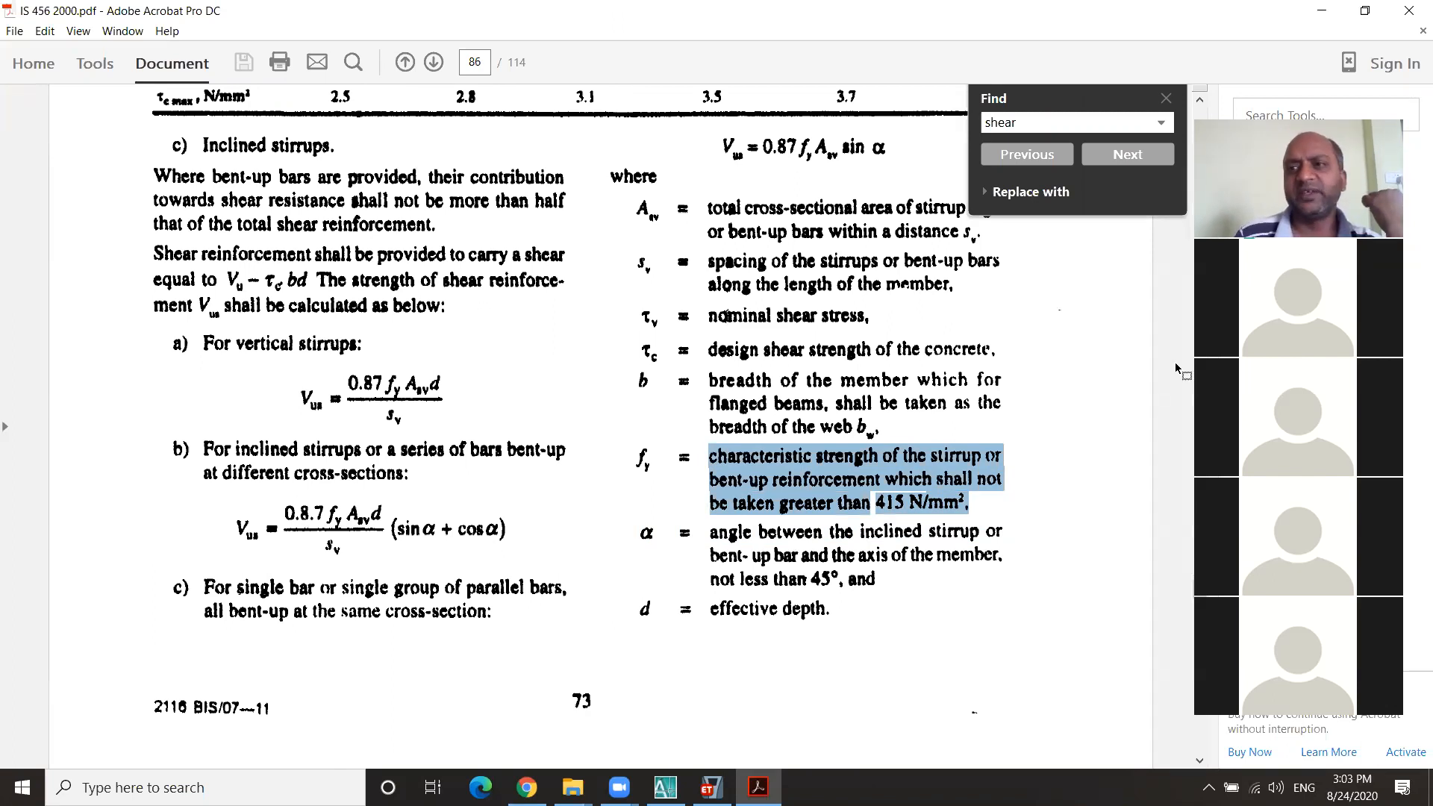
click(1409, 11)
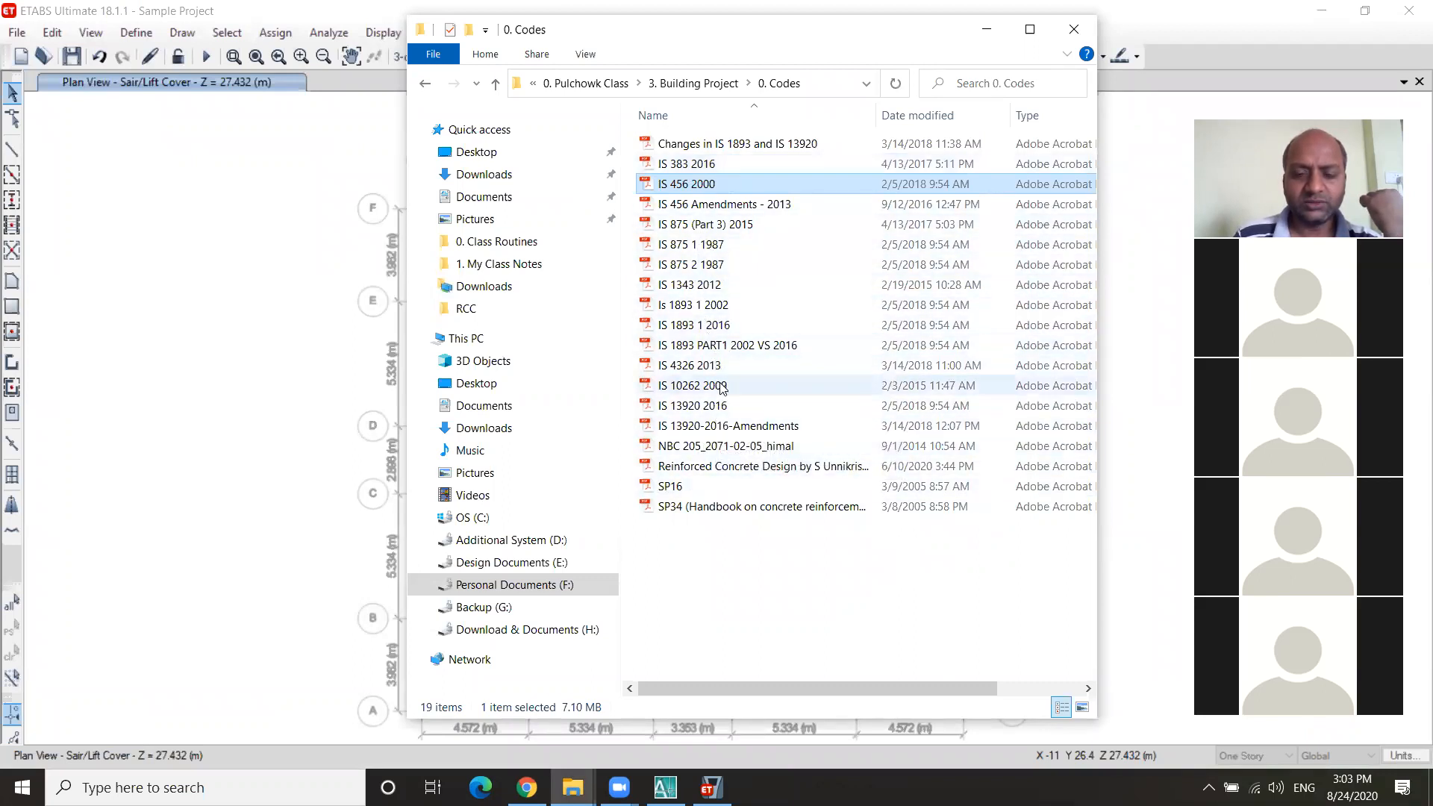
Step: Open the IS 13920 2016 code from the codes folder and locate section 5, General Specifications
double_click(717, 406)
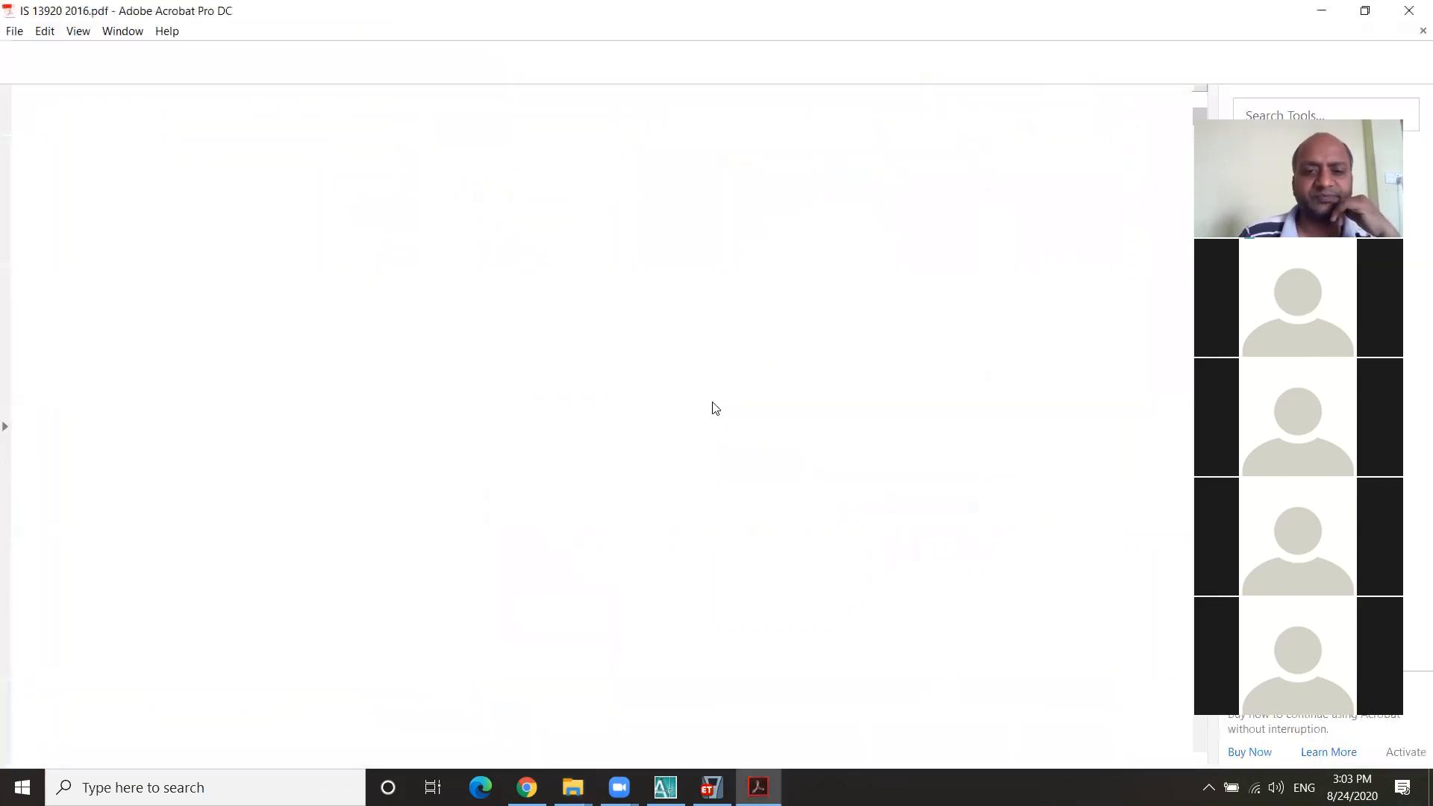
scroll(719, 395, down, 15)
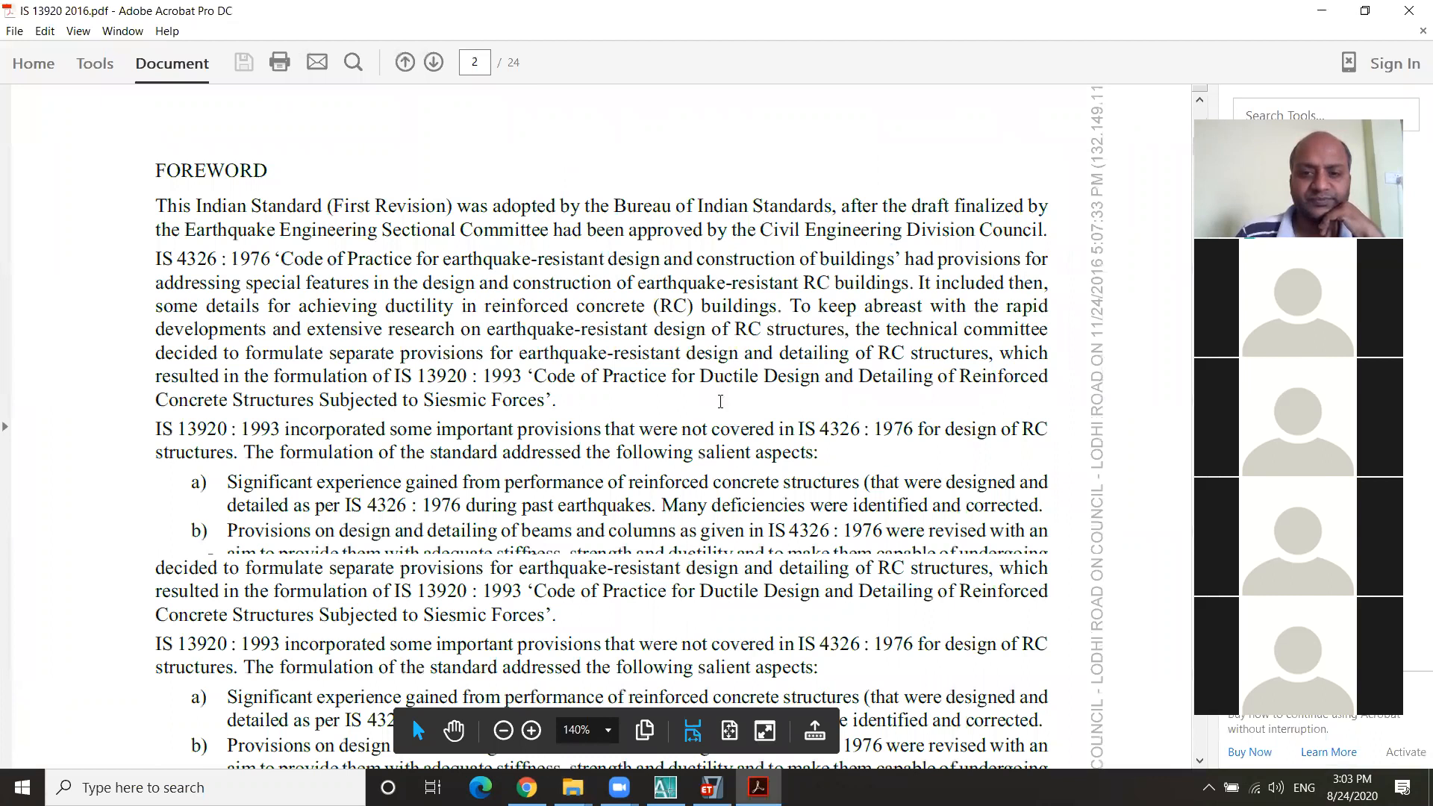
scroll(720, 402, down, 10)
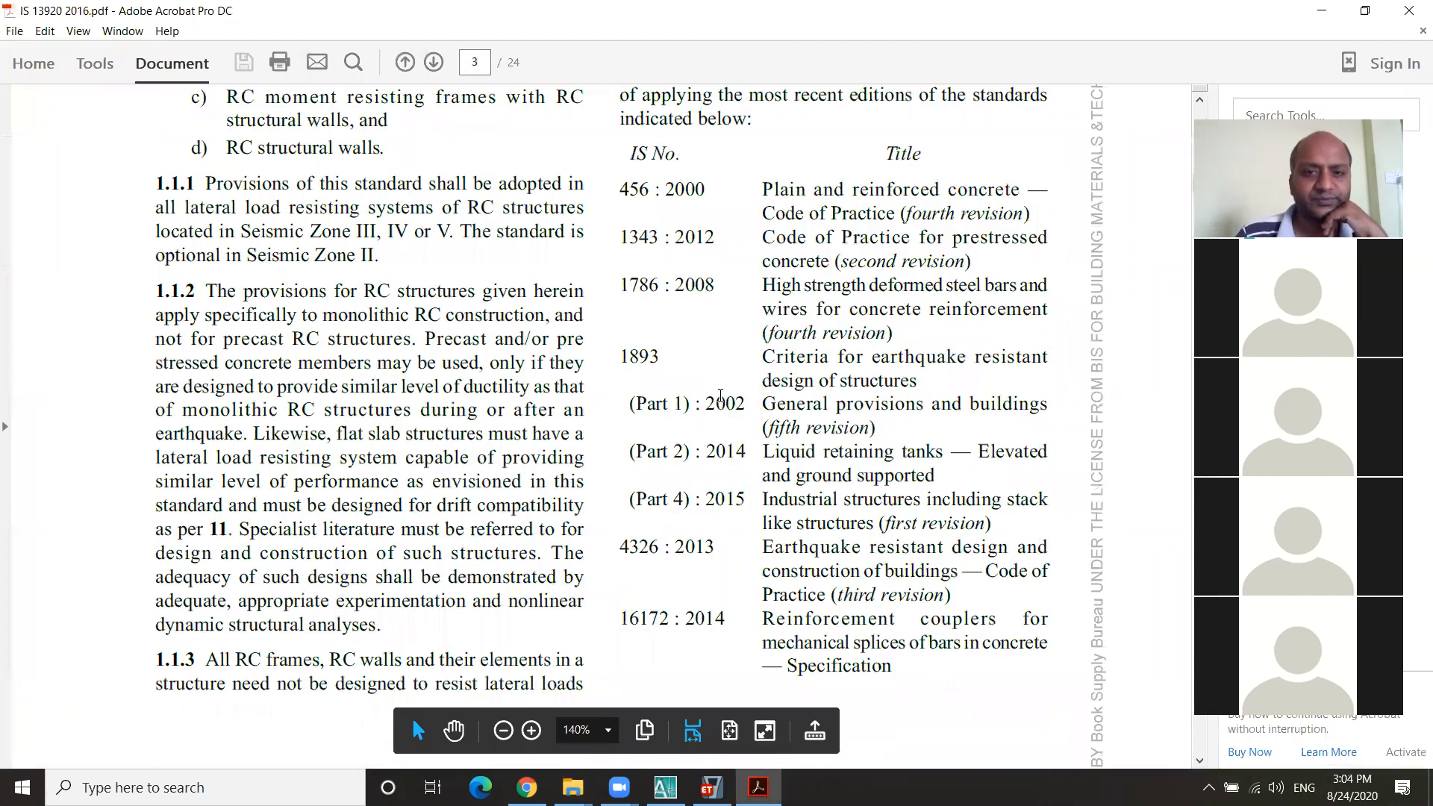
scroll(720, 396, down, 10)
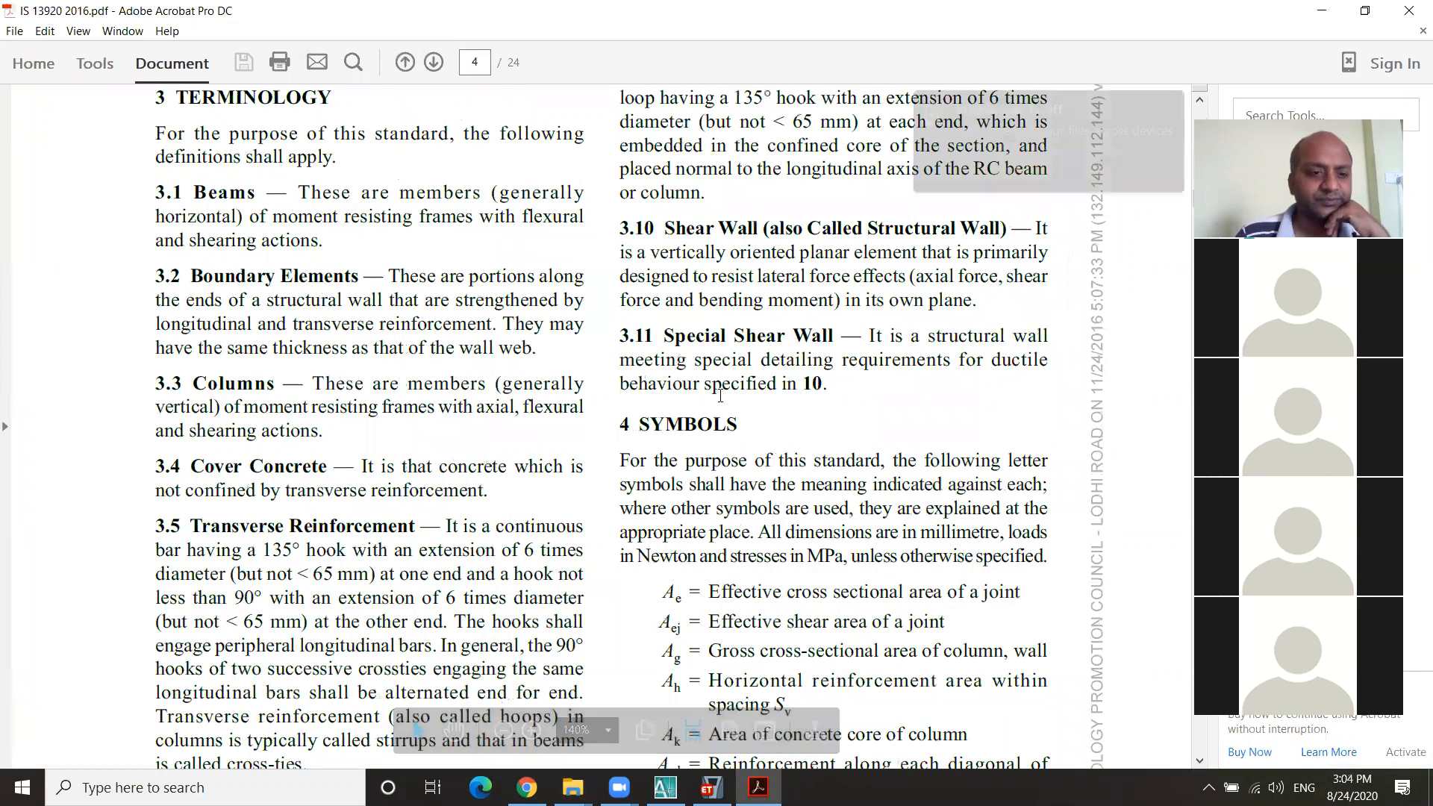
scroll(720, 395, down, 10)
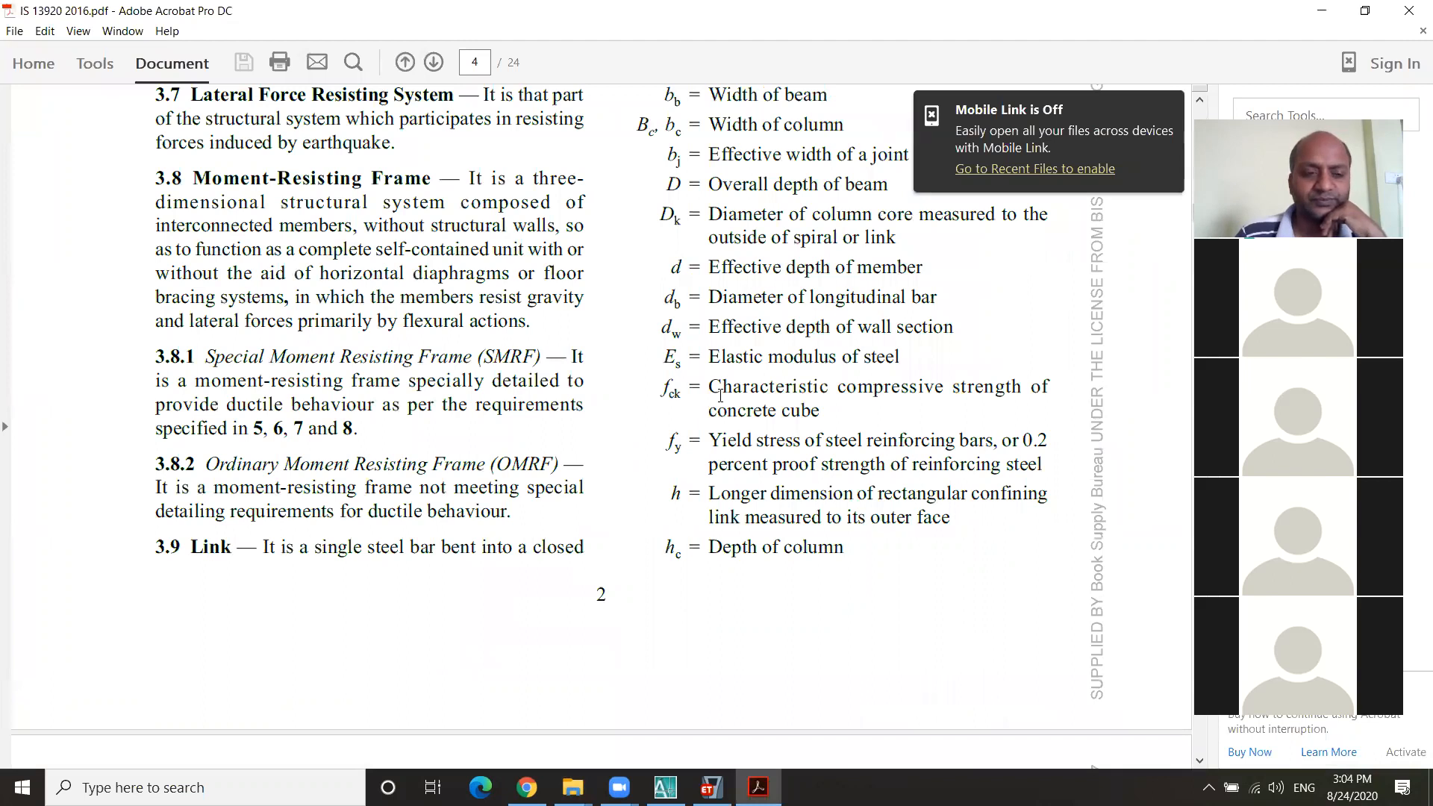
scroll(720, 395, down, 5)
scroll(720, 394, down, 10)
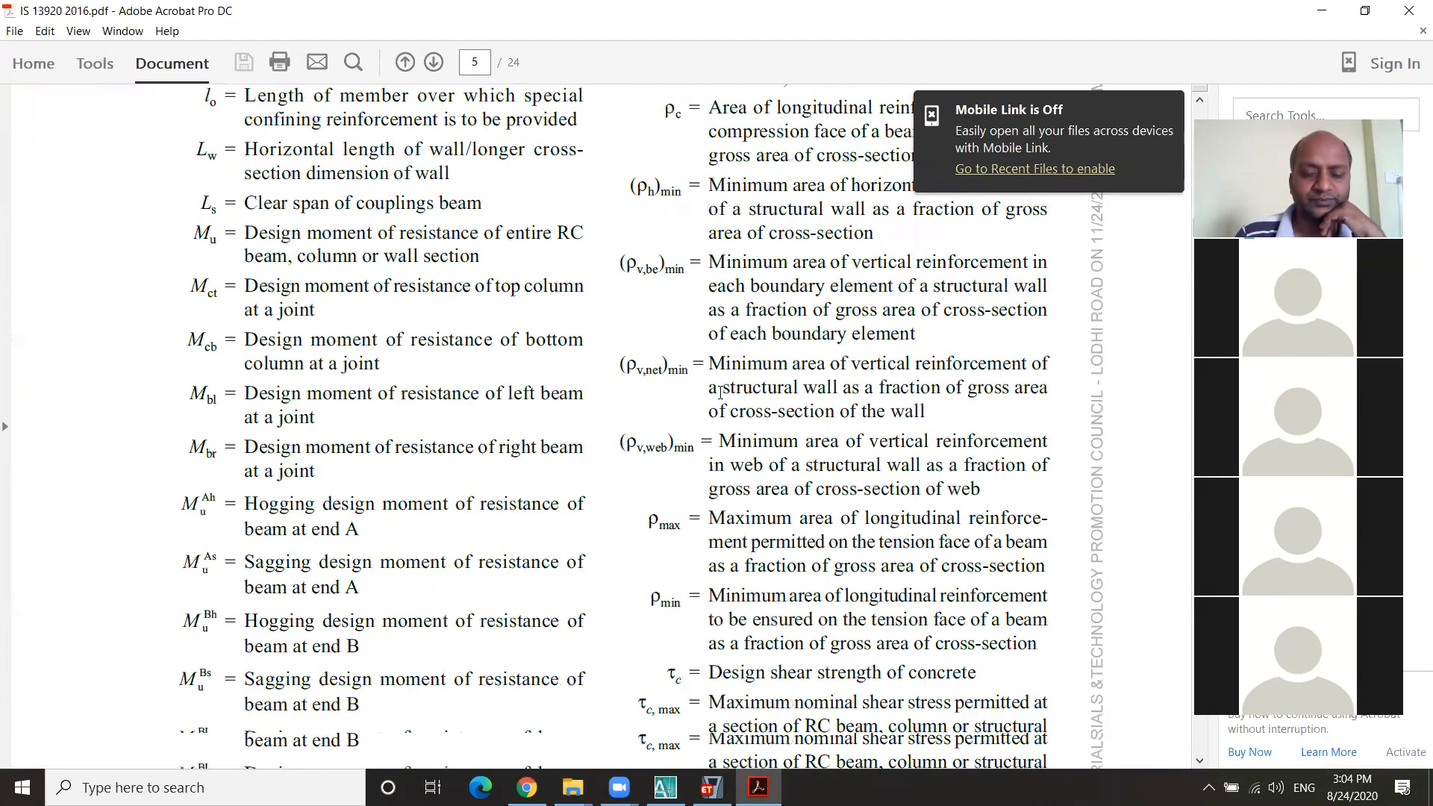
scroll(721, 393, down, 10)
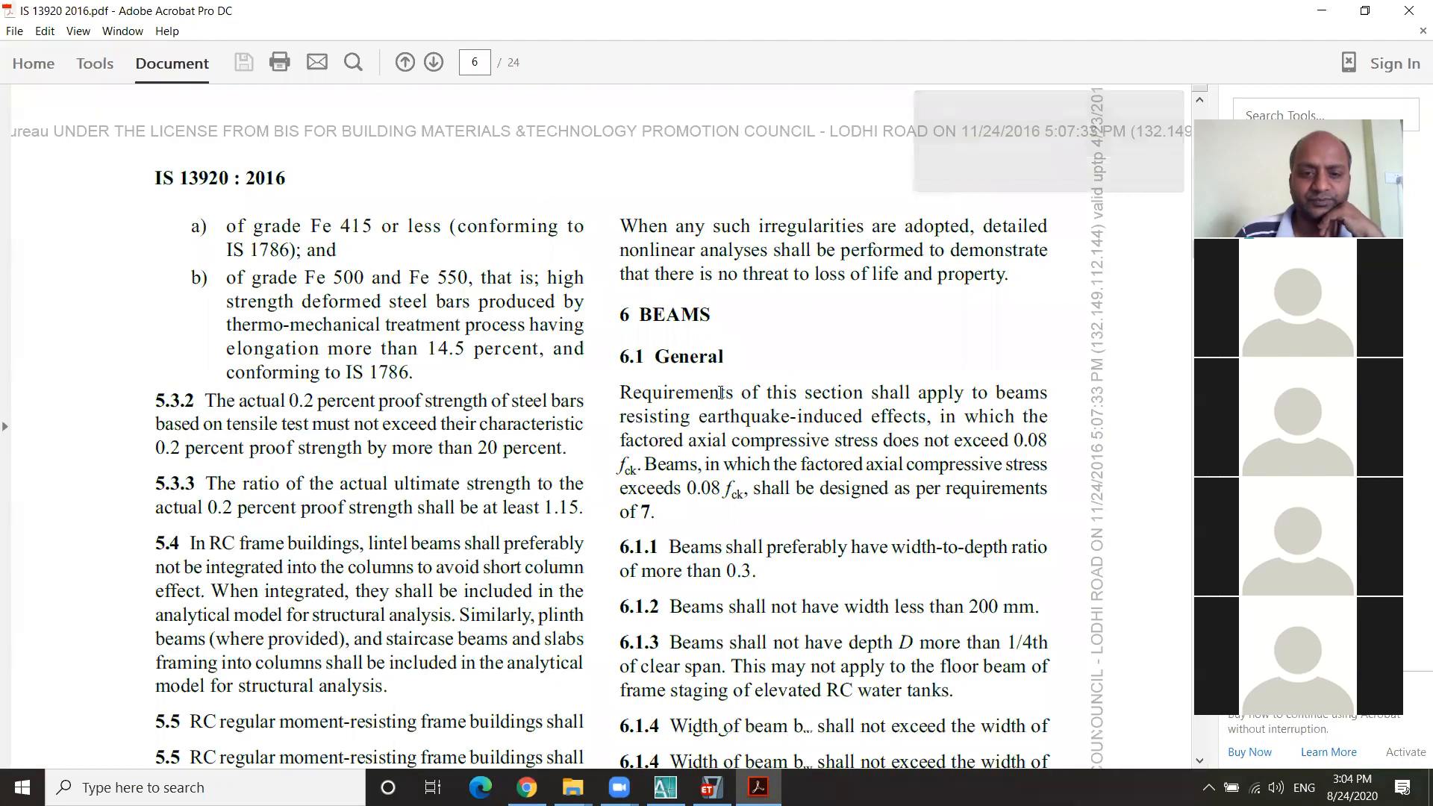
scroll(720, 392, down, 15)
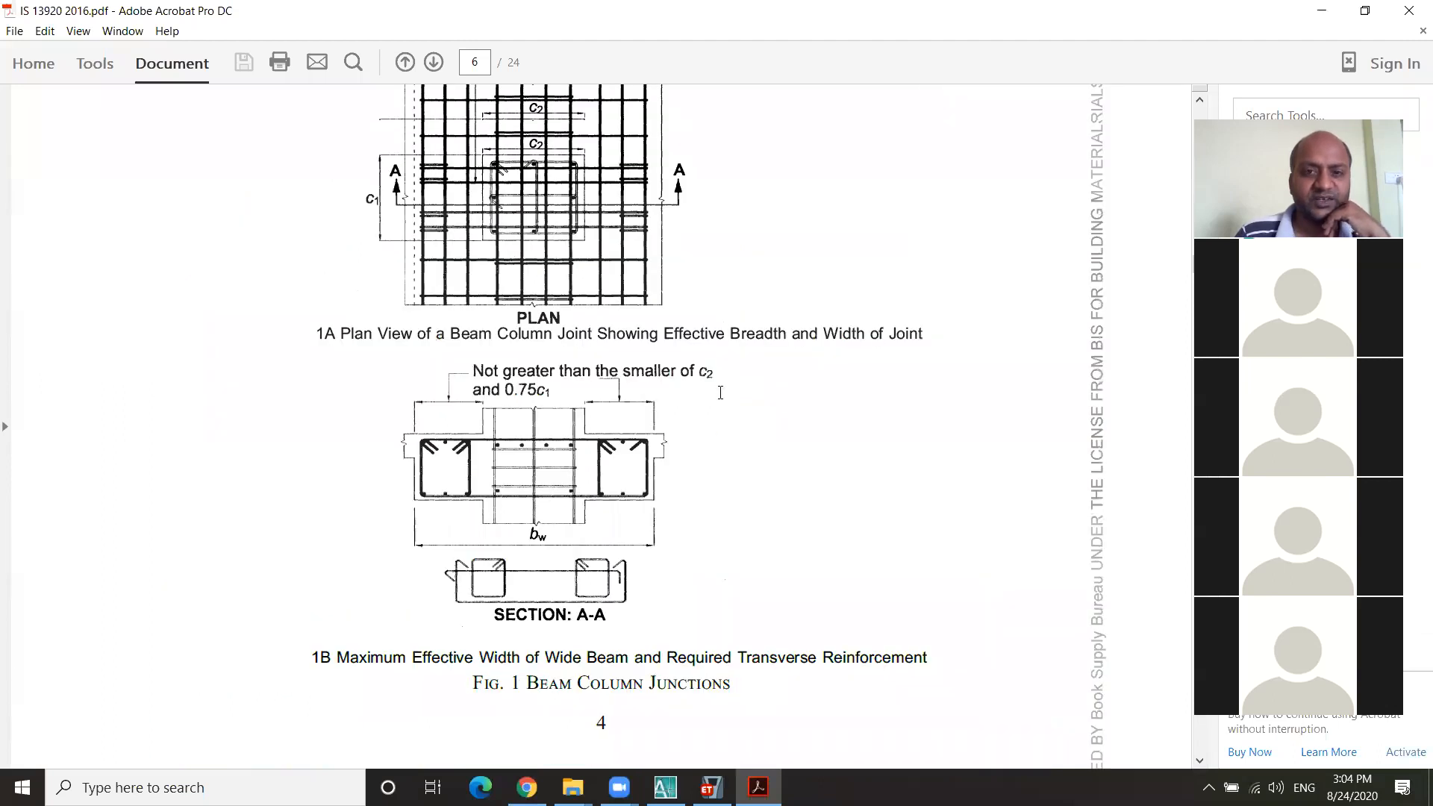
scroll(720, 393, up, 15)
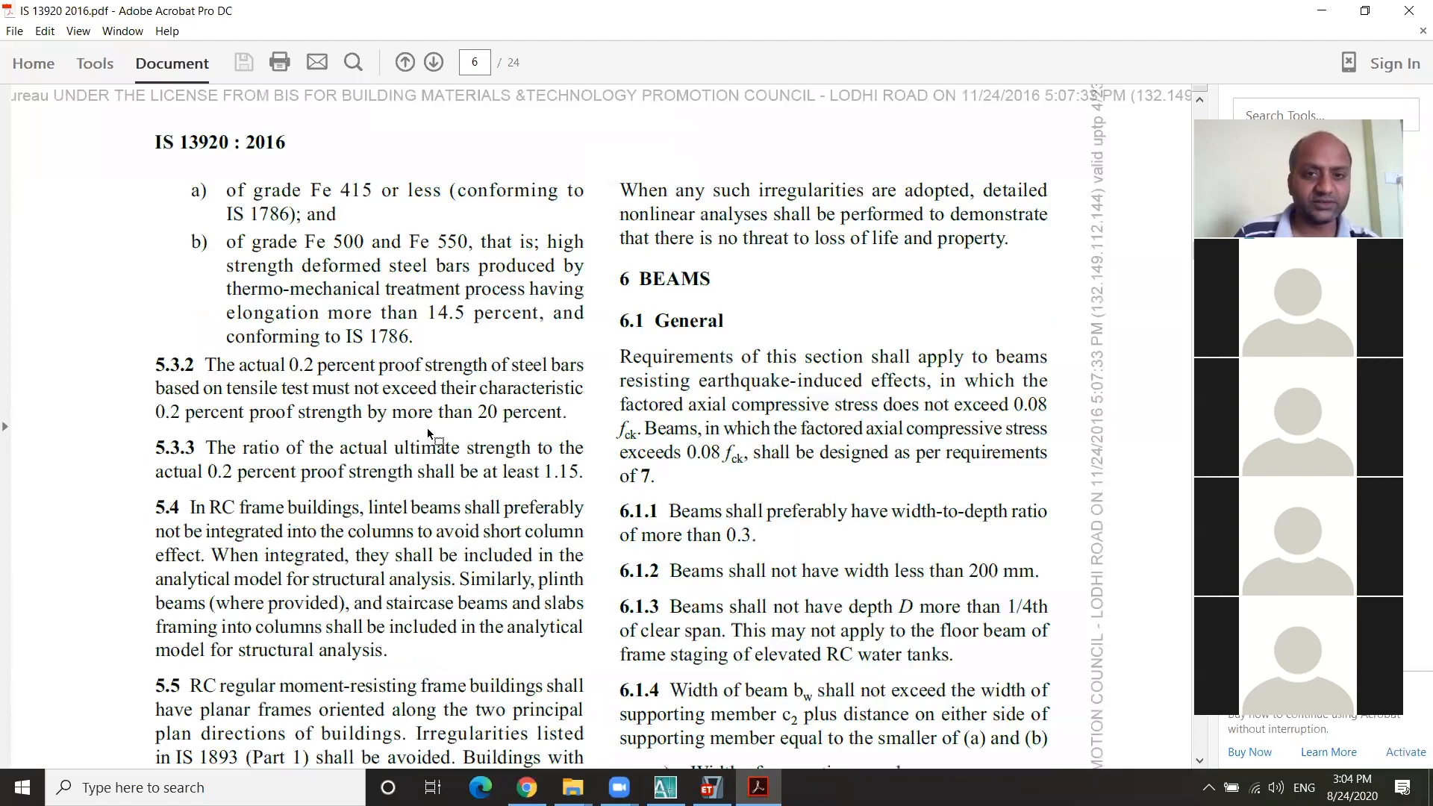
scroll(707, 421, up, 10)
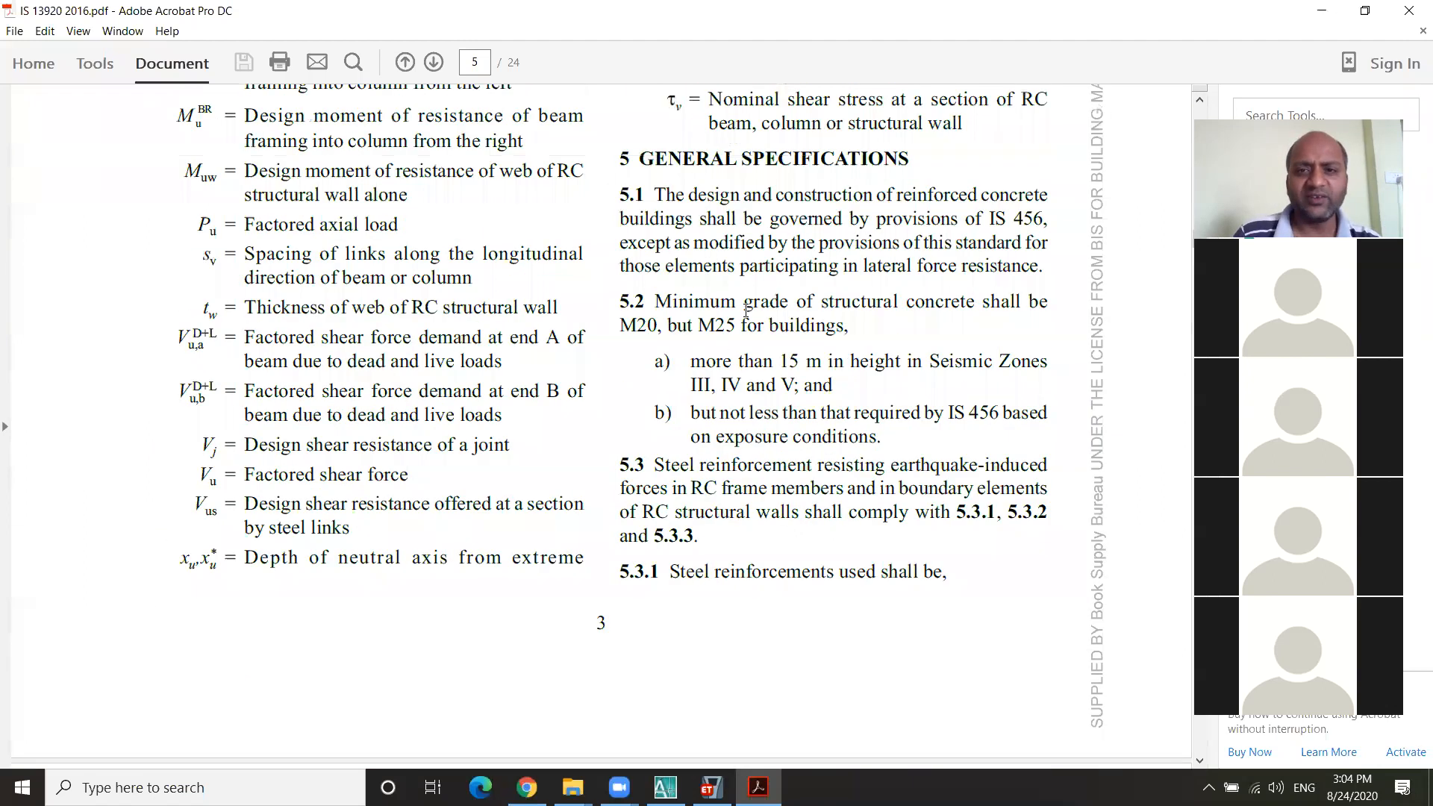
scroll(858, 313, up, 1)
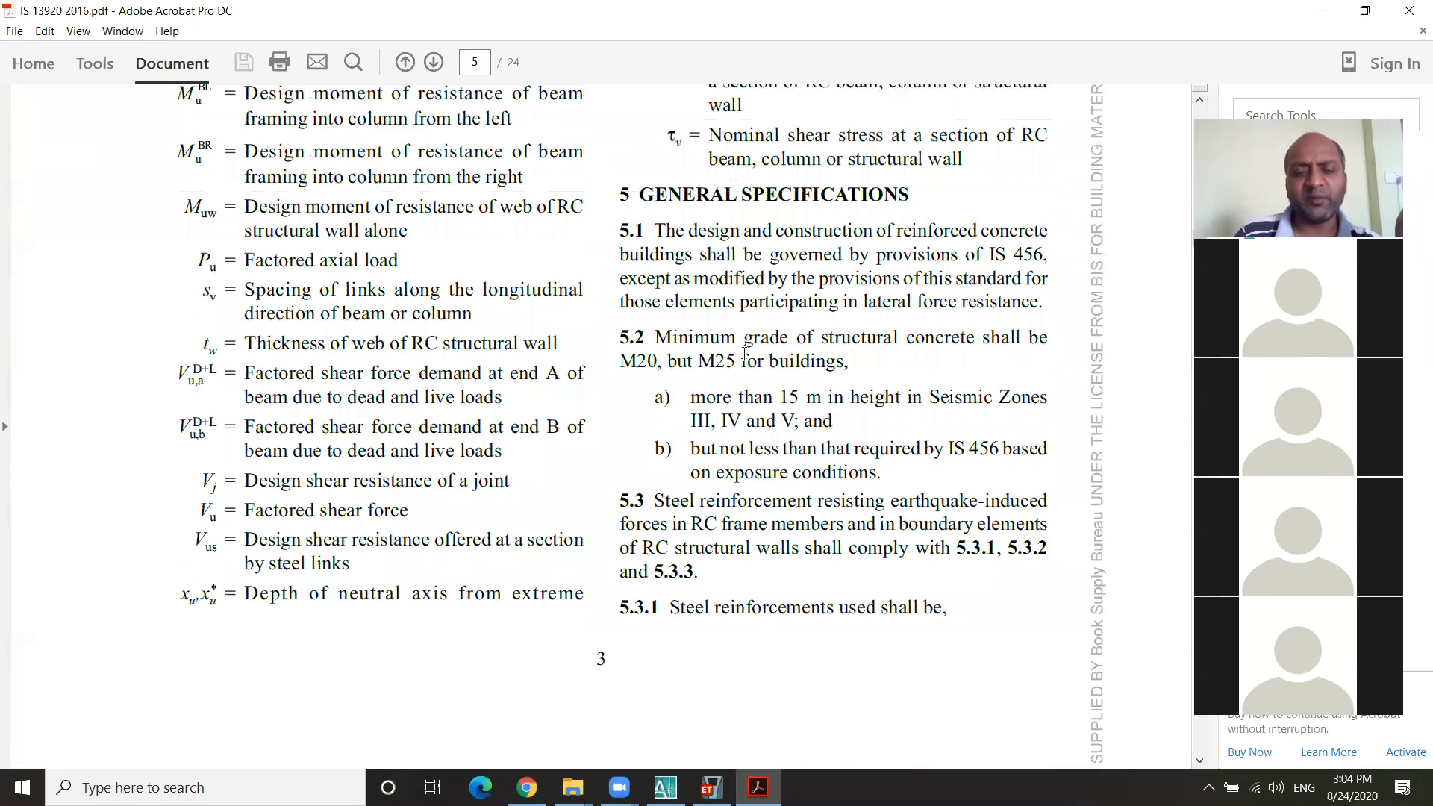
Step: Read clauses 5.2 to 5.3.1 on the minimum concrete grade and the permitted steel reinforcement grades
scroll(1034, 351, down, 4)
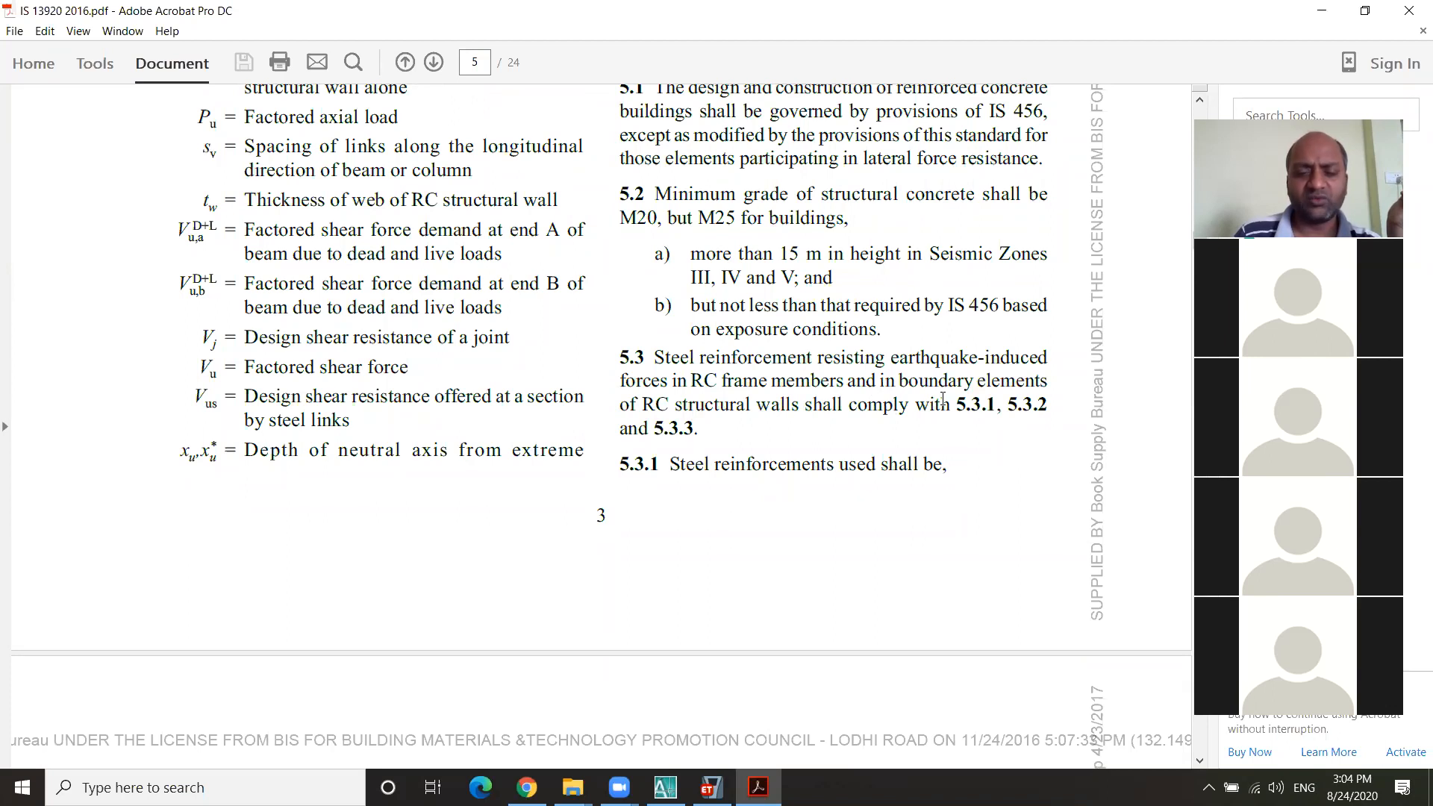
scroll(653, 379, down, 3)
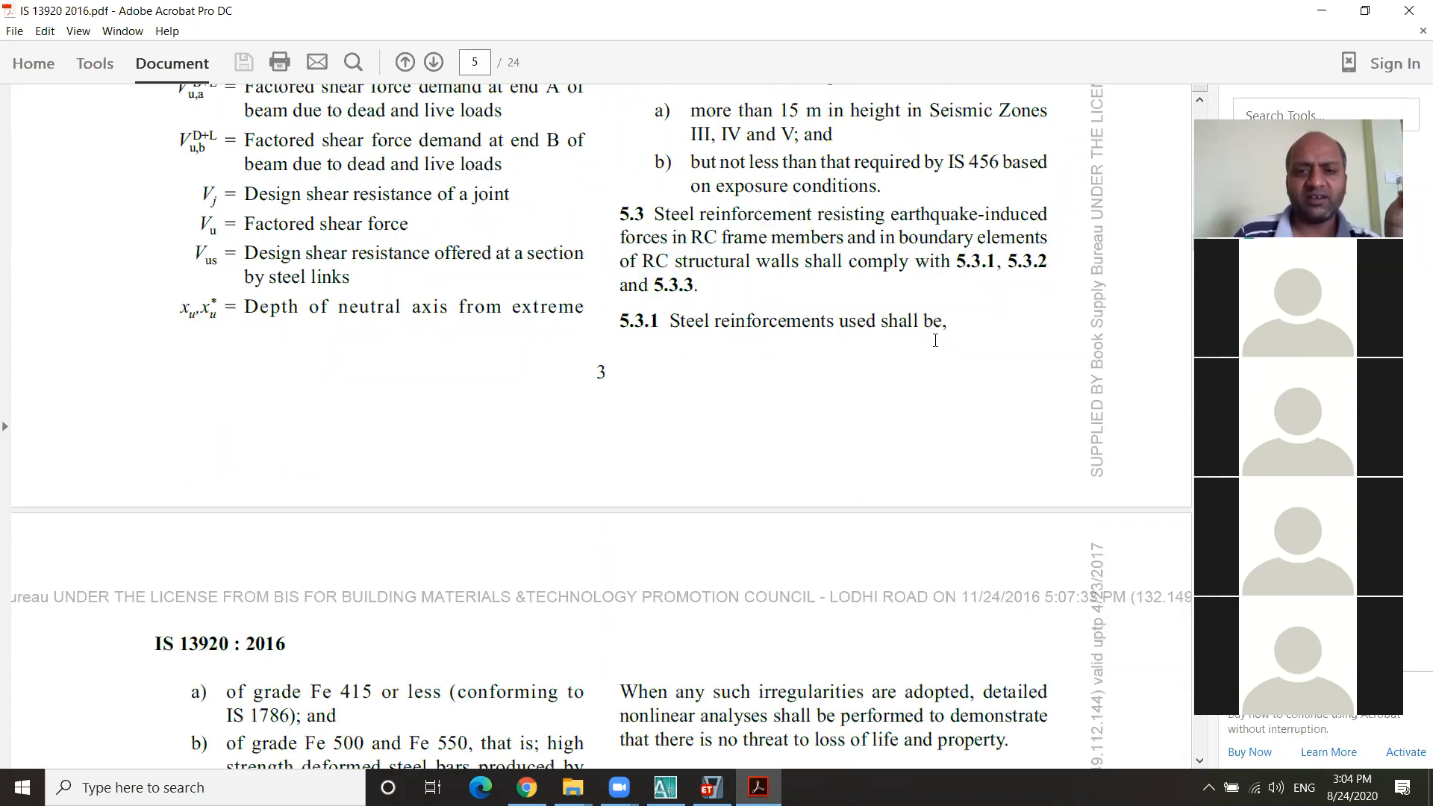
scroll(940, 342, down, 1)
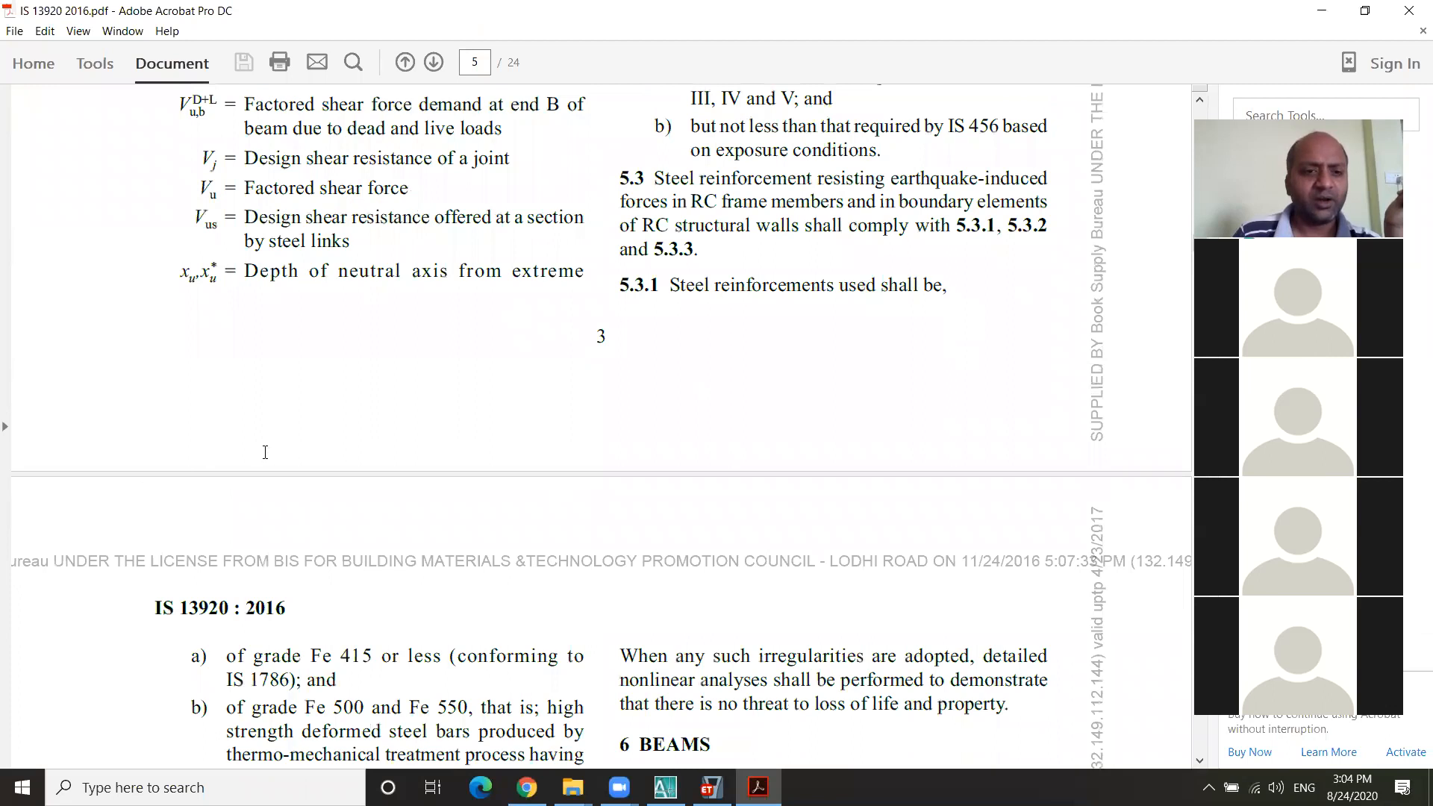
scroll(350, 438, down, 6)
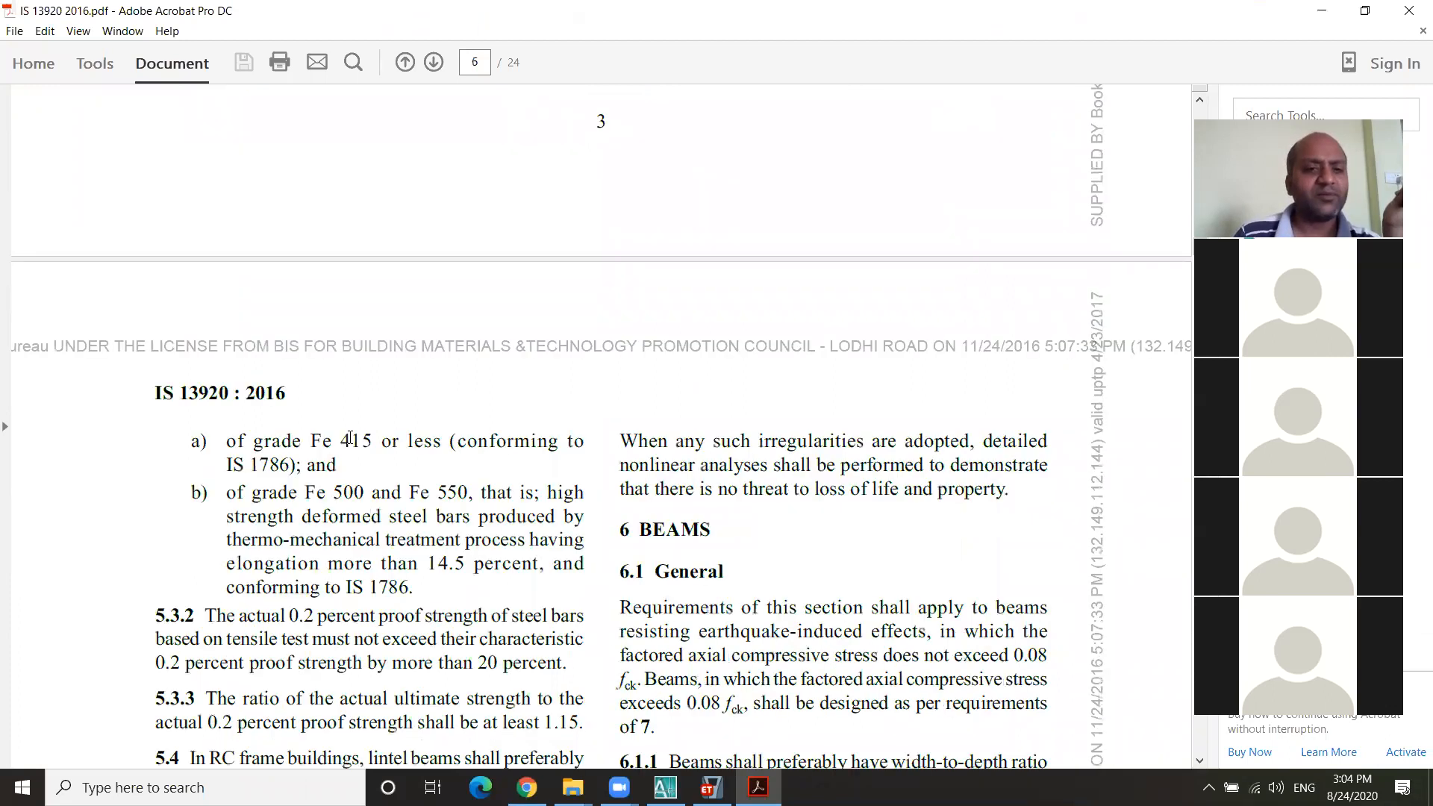
scroll(537, 459, down, 3)
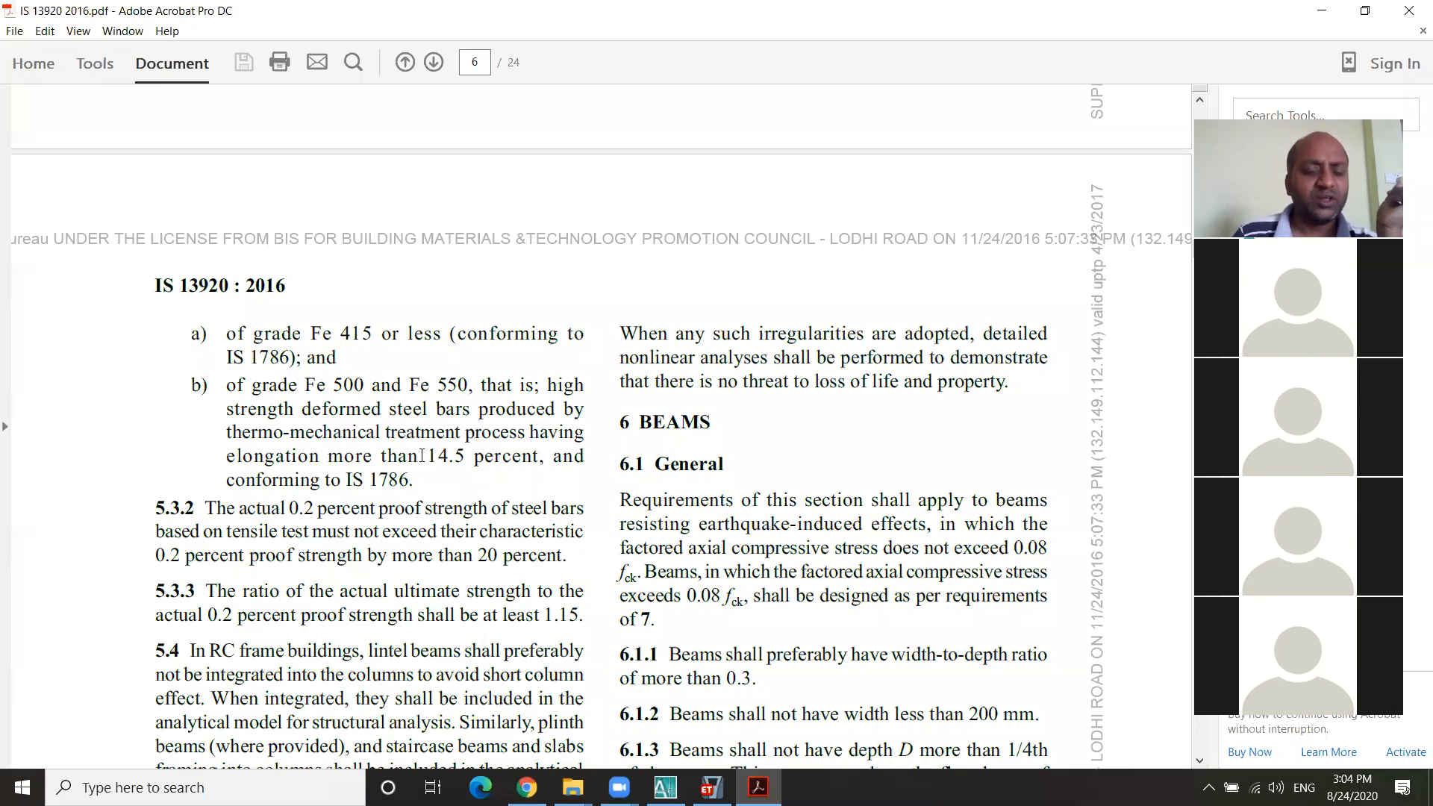
Step: Highlight the Fe 500 and Fe 550 steel provision and its 14.5 percent elongation requirement in clause 5.3.1 b)
drag(422, 456, 550, 457)
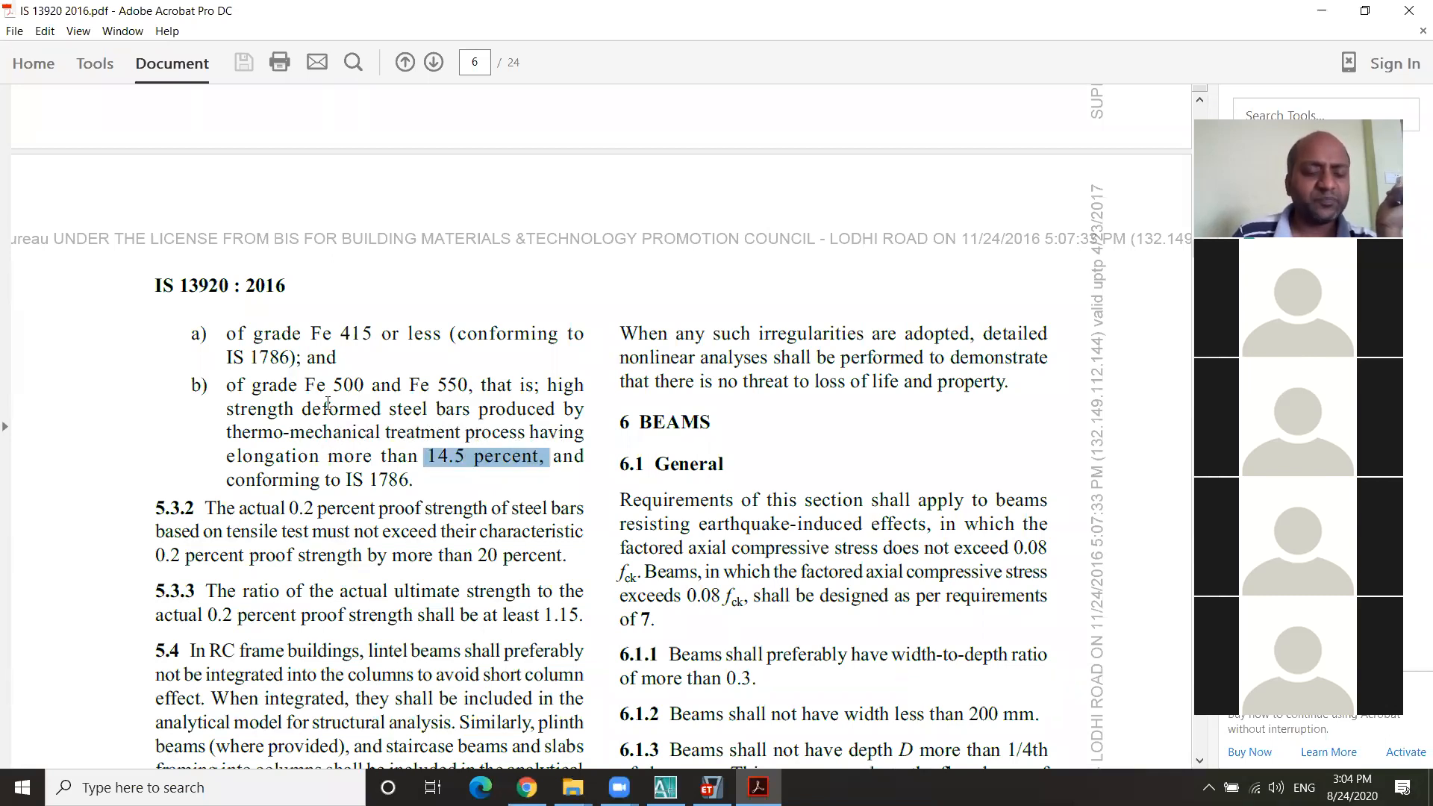
drag(304, 389, 543, 464)
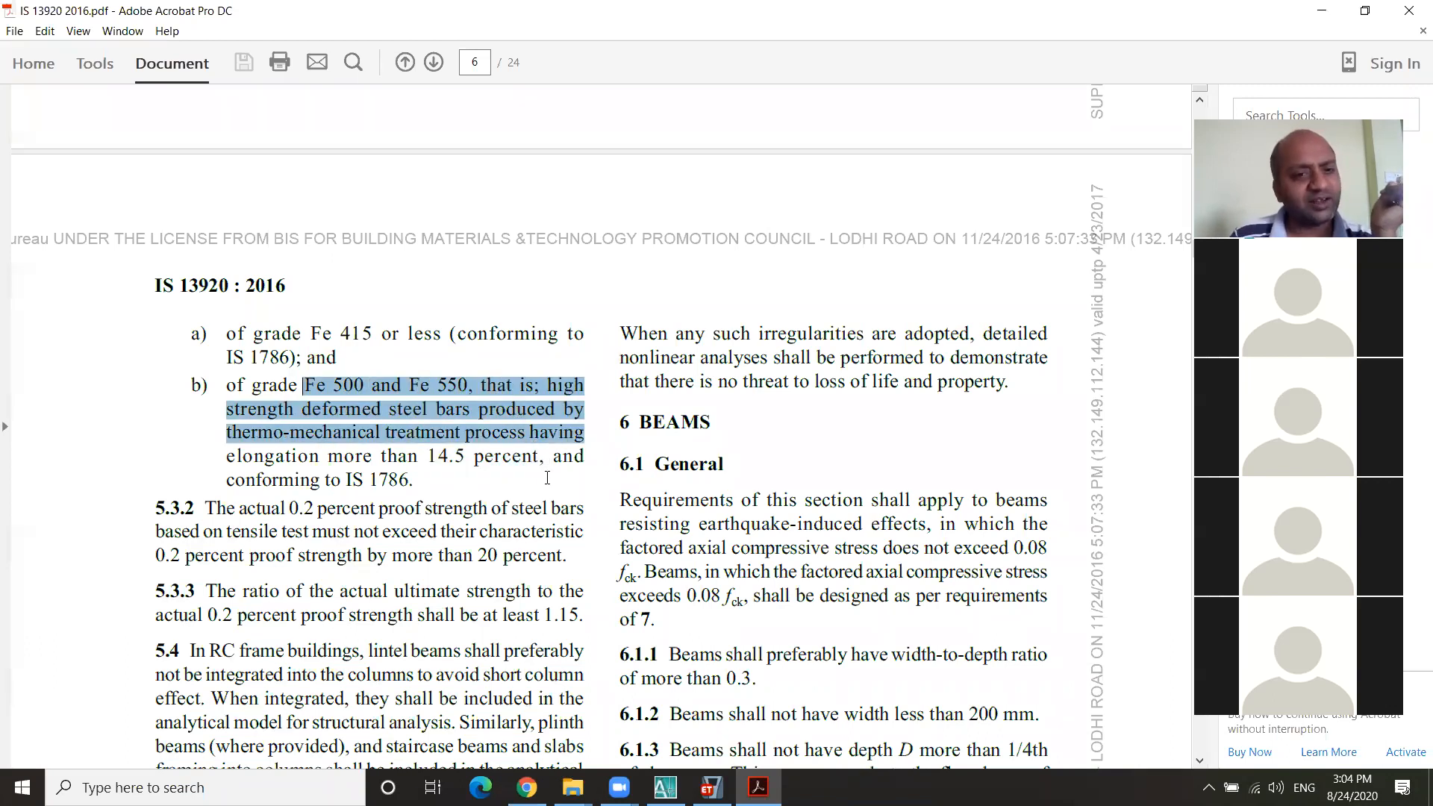
click(397, 424)
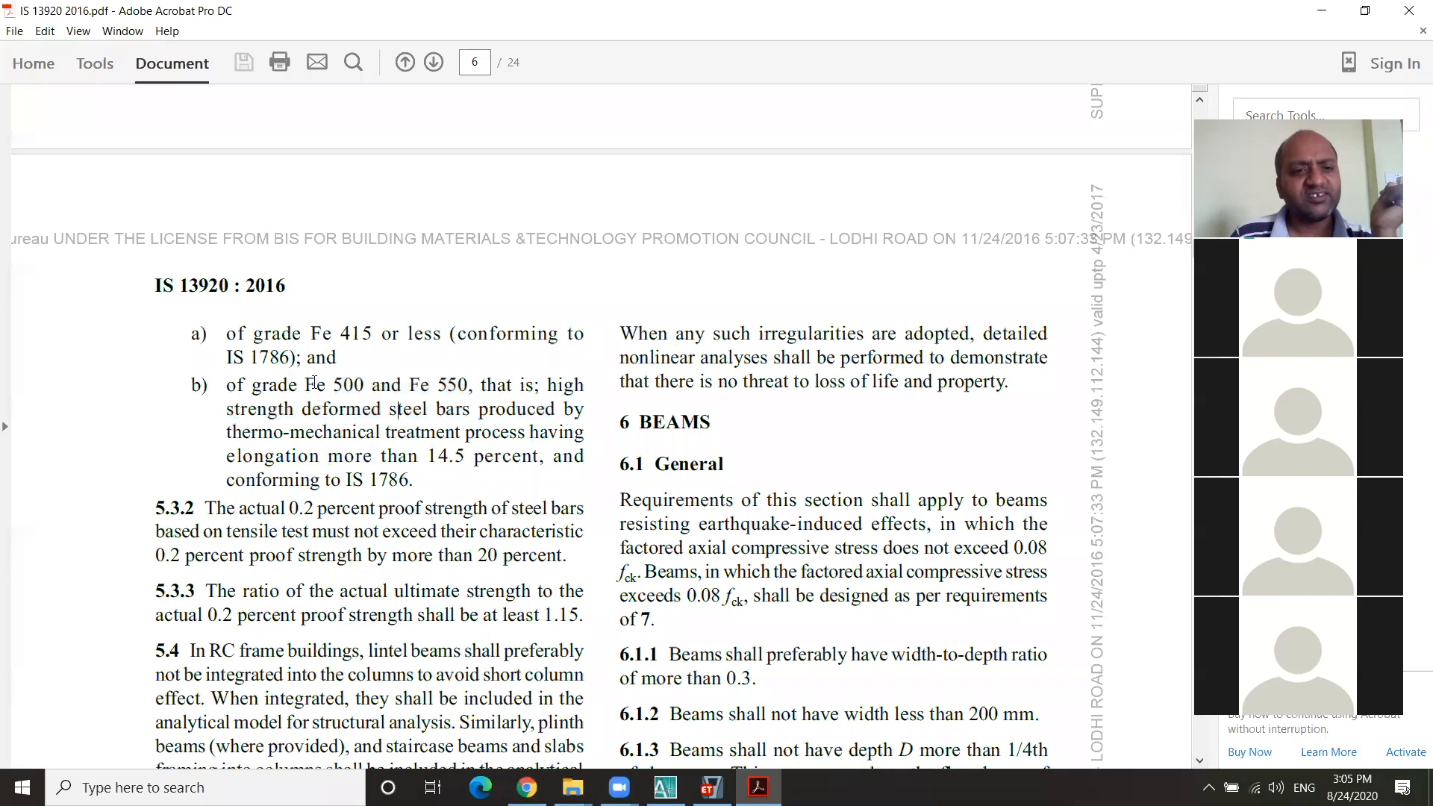
drag(311, 382, 428, 486)
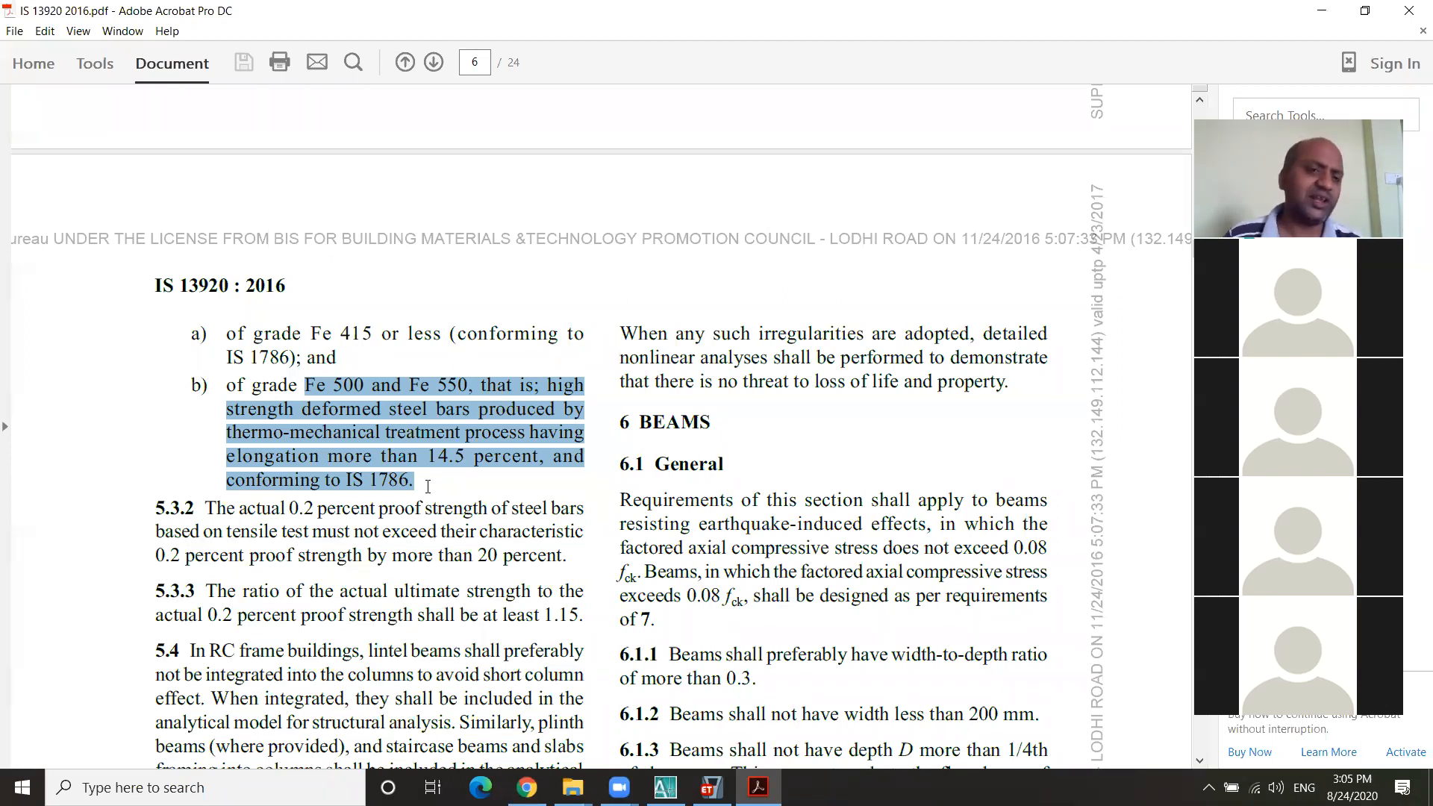
click(361, 387)
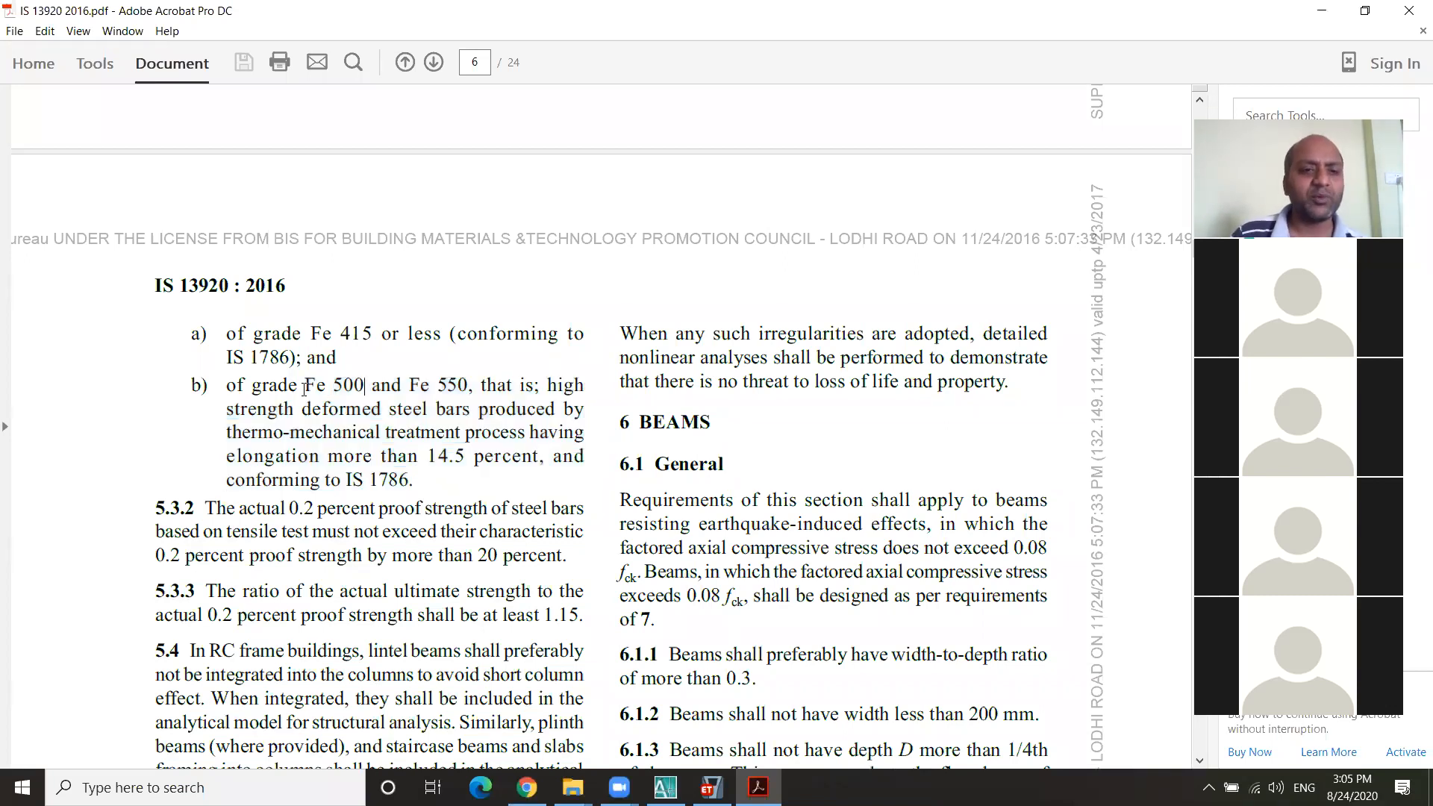
drag(306, 387, 377, 389)
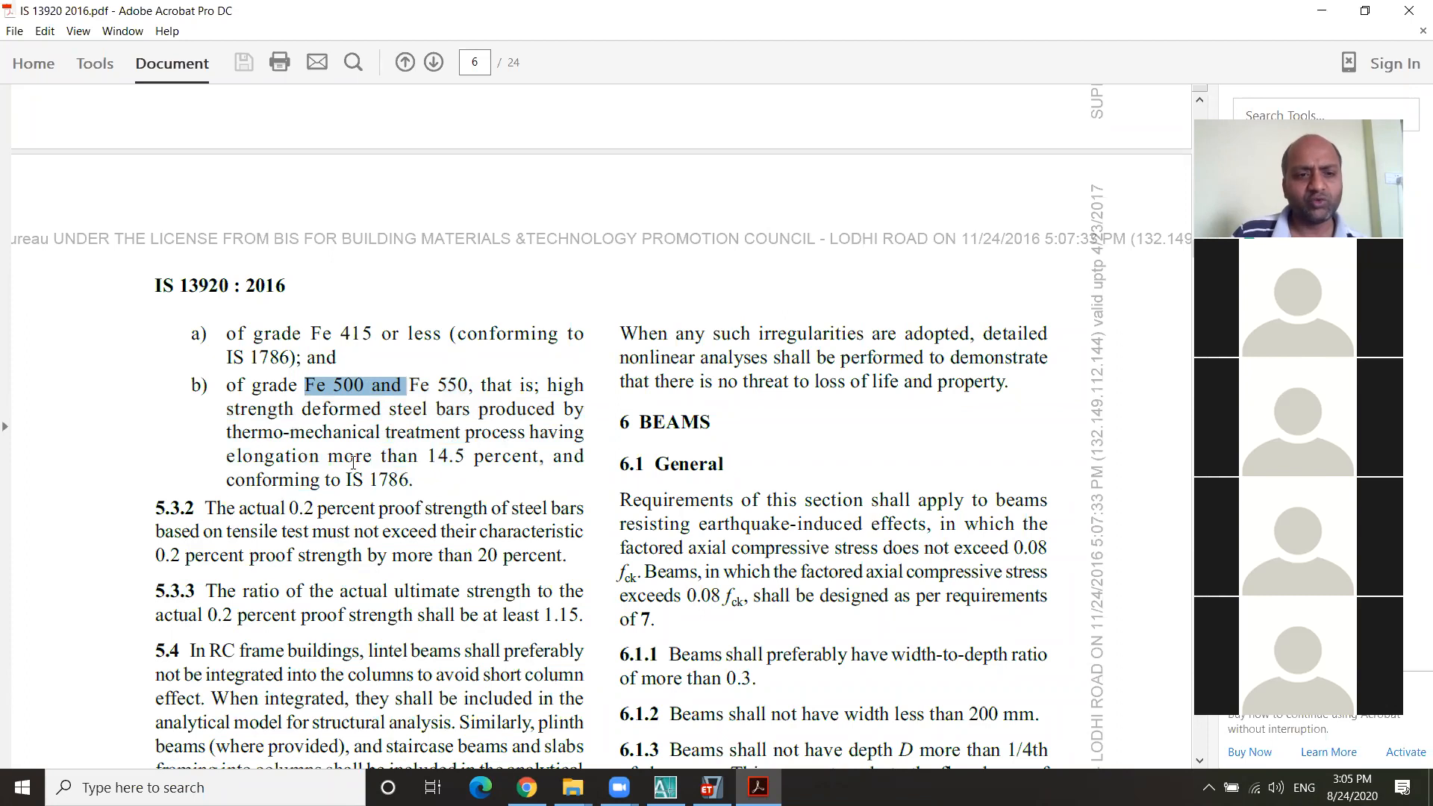
drag(427, 457, 540, 463)
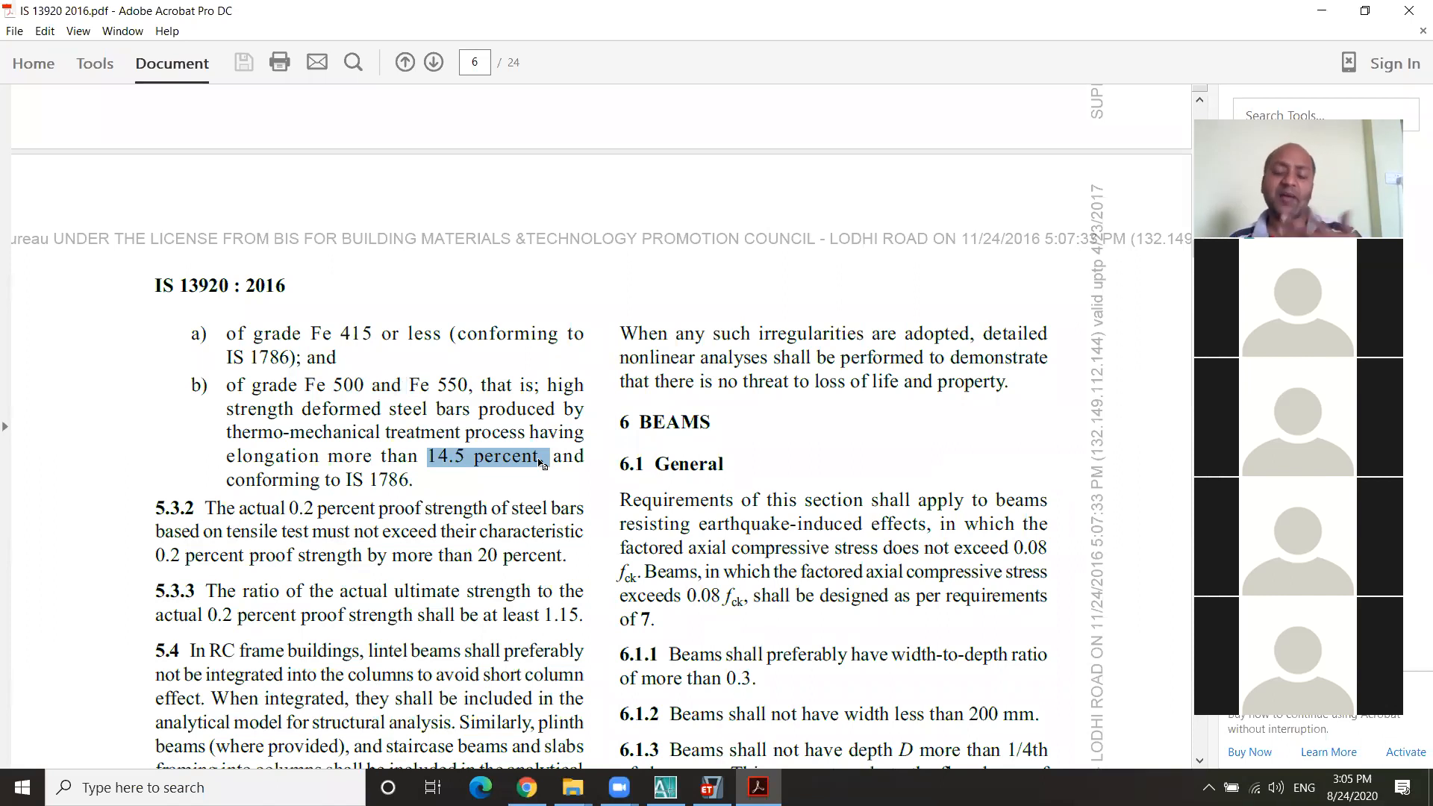
Step: Minimize the code document and the codes folder to return to ETABS, and select A416Gr270 in the materials list
click(1320, 12)
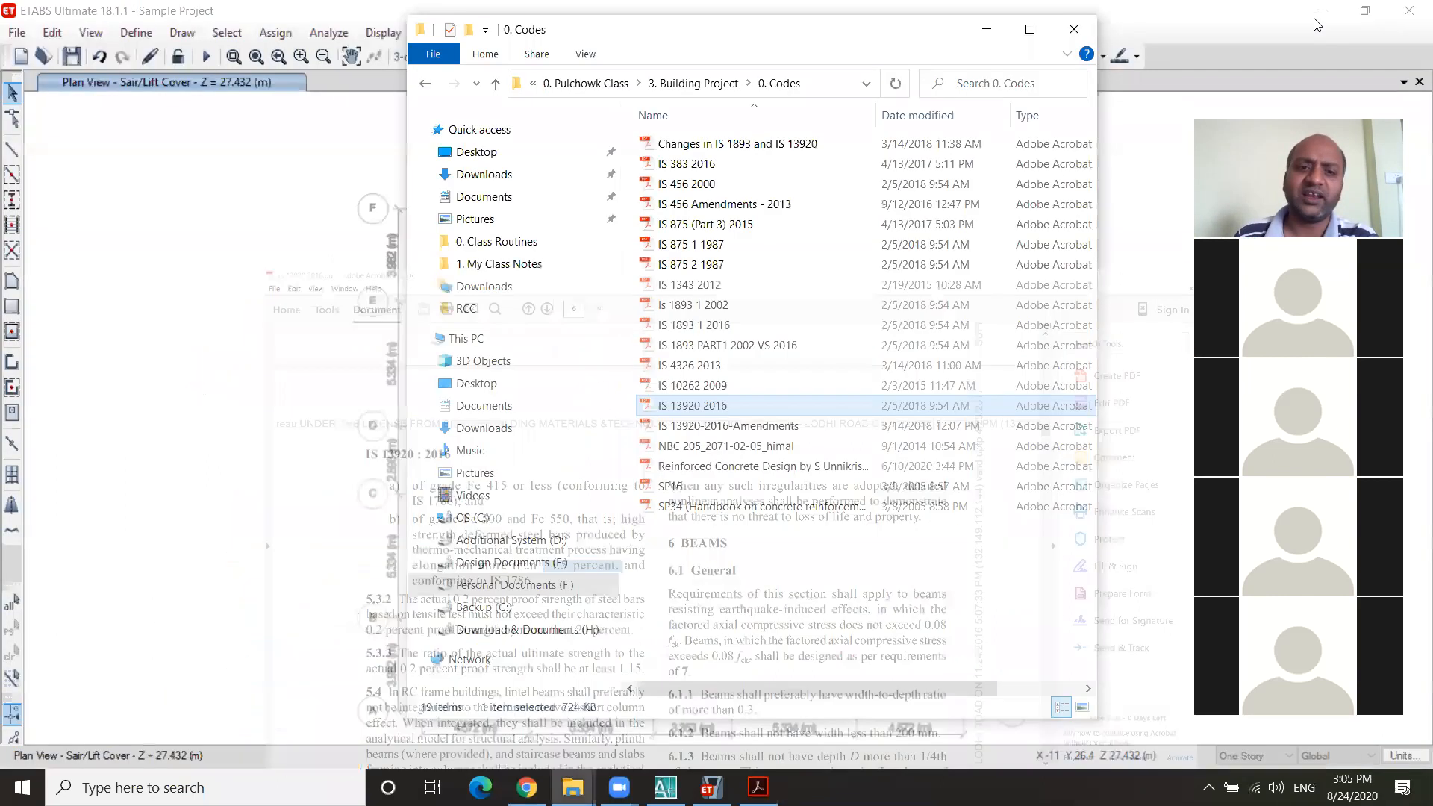
click(986, 42)
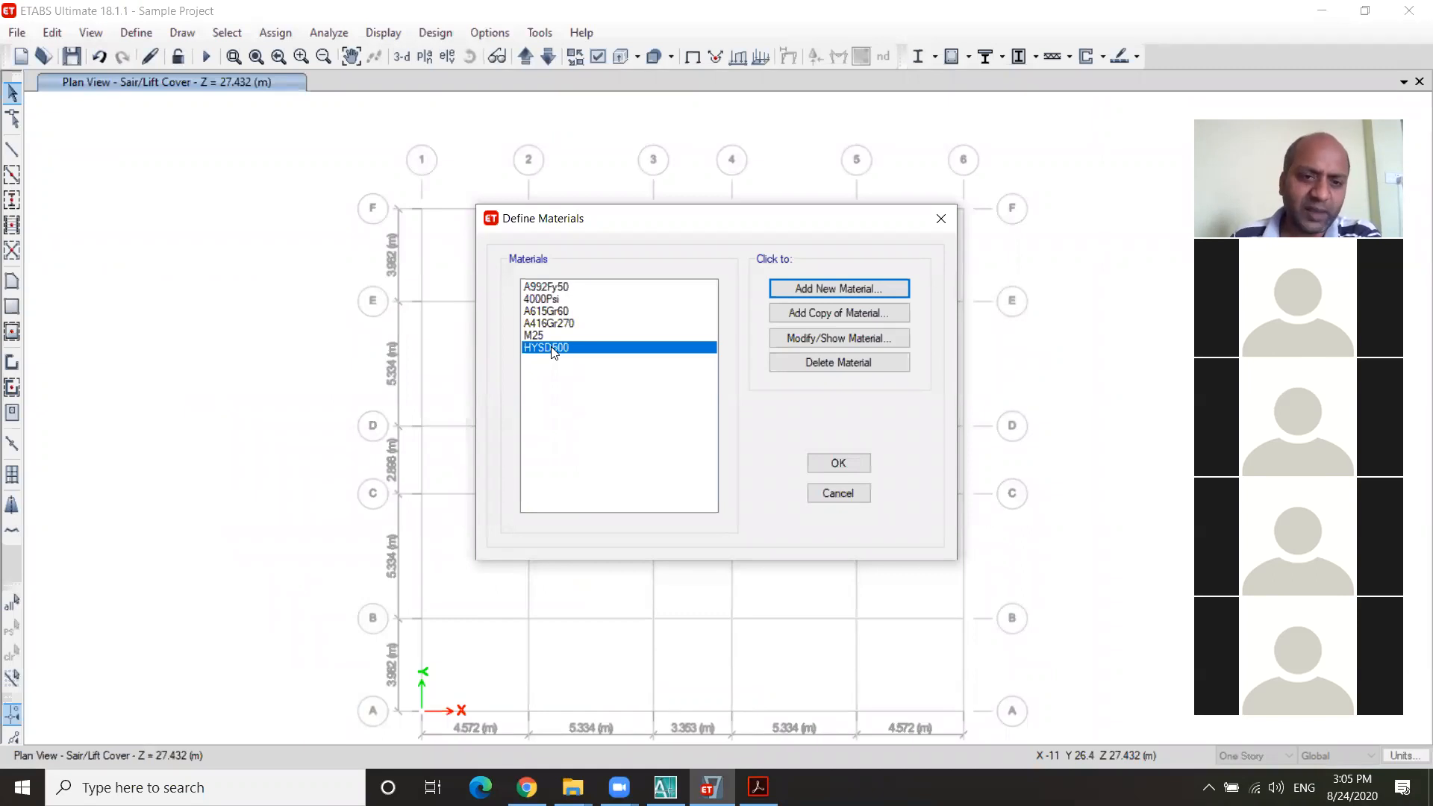
click(543, 324)
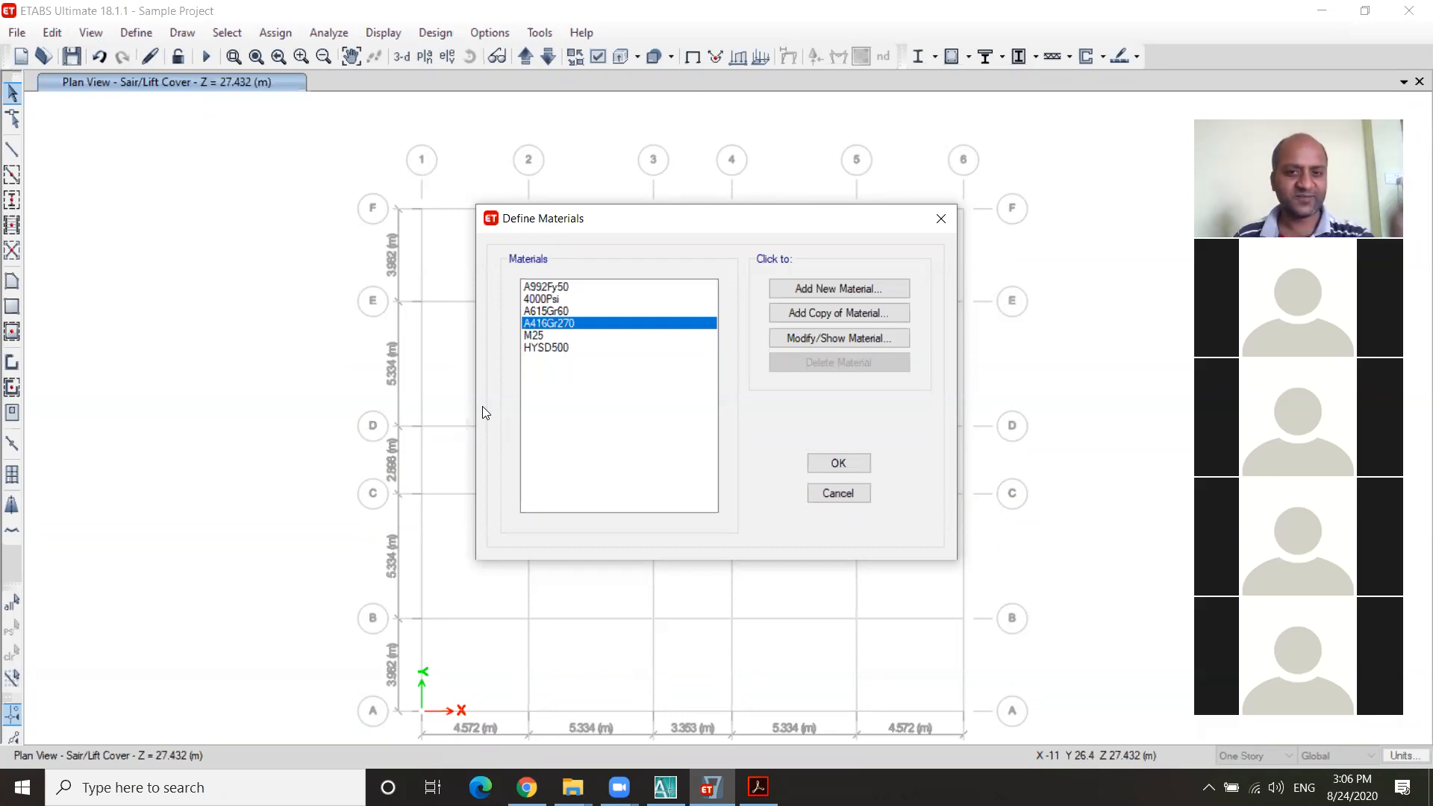
click(833, 135)
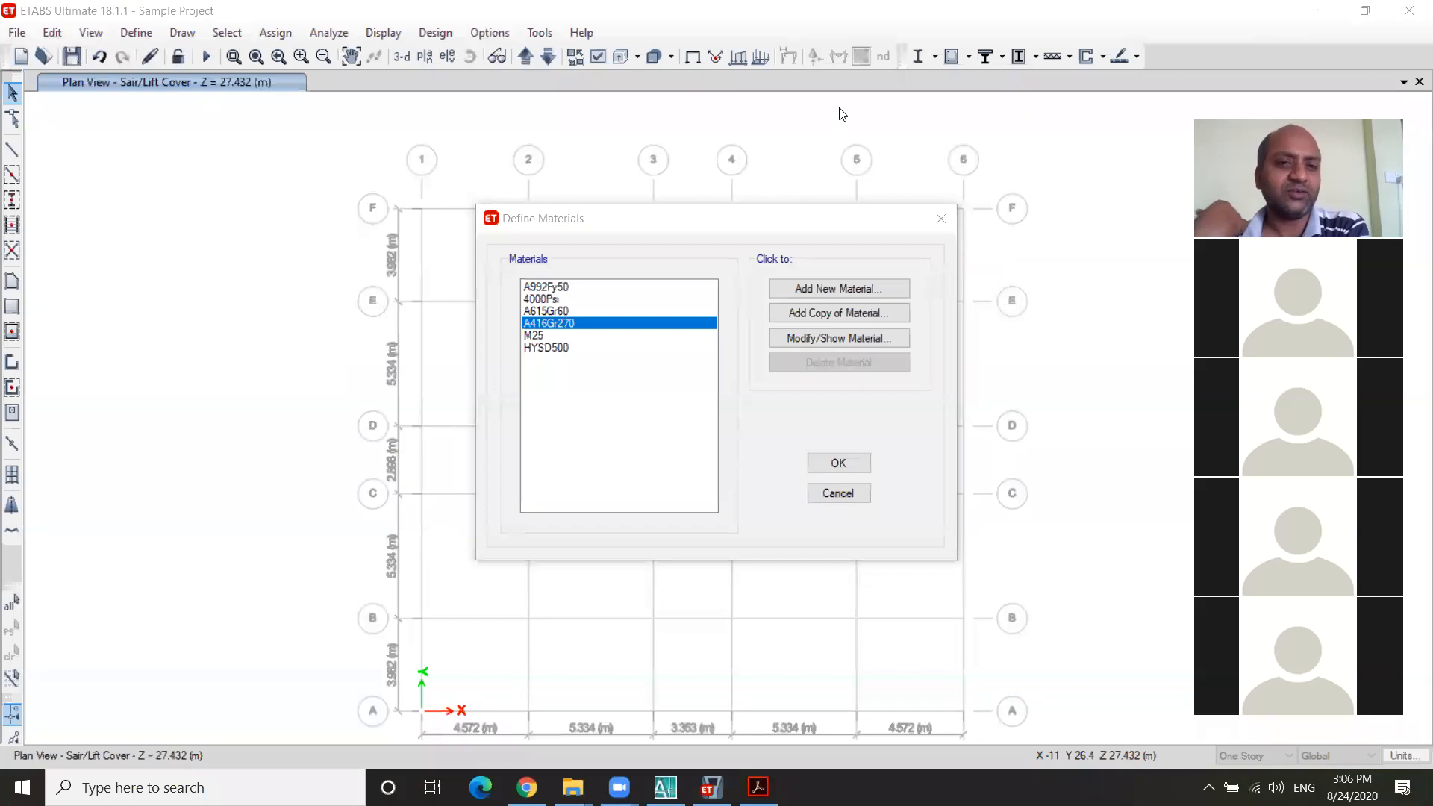
Step: Go through the default materials A992Fy50, 4000Psi, A615Gr60 and A416Gr270, and accept the material definitions
click(557, 311)
click(554, 298)
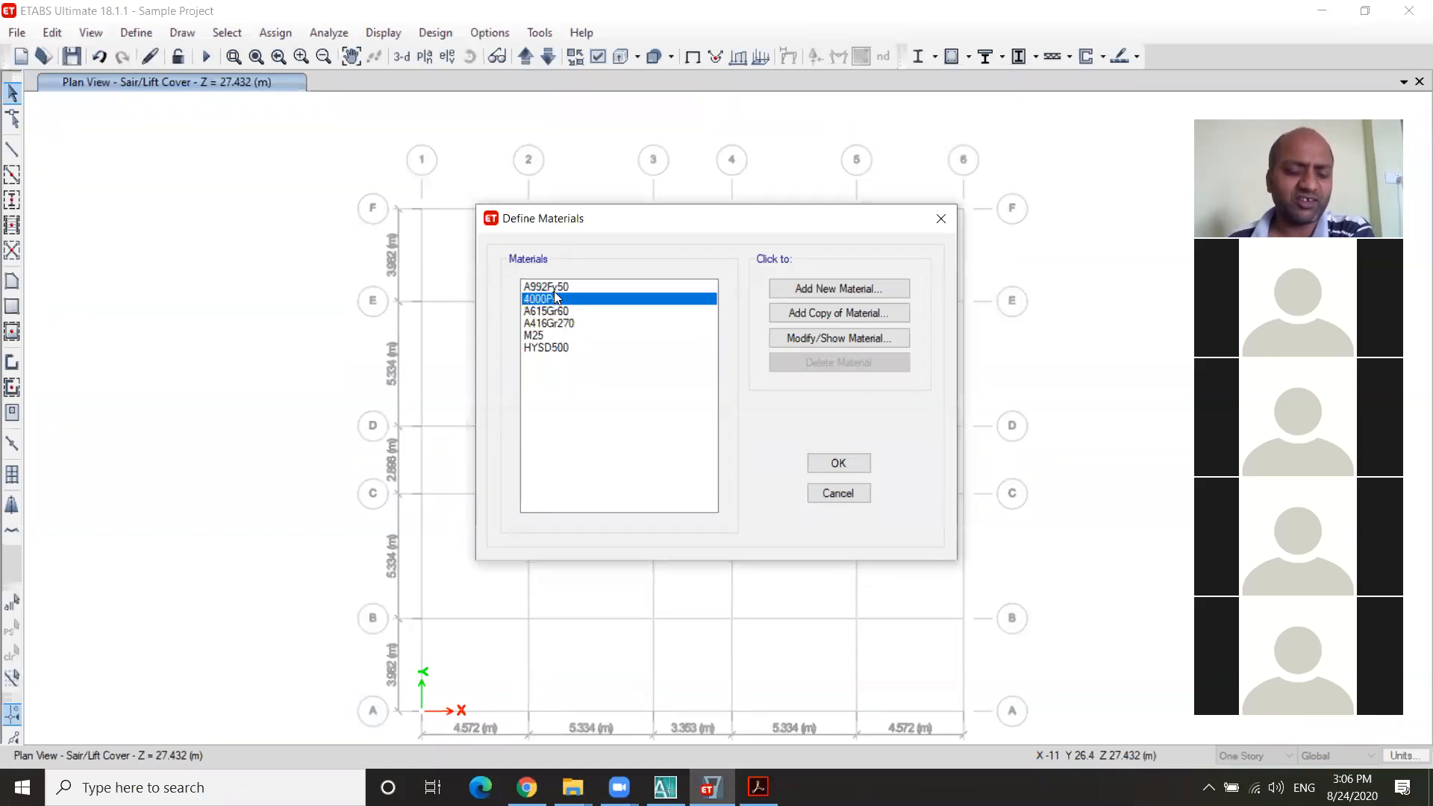
click(556, 287)
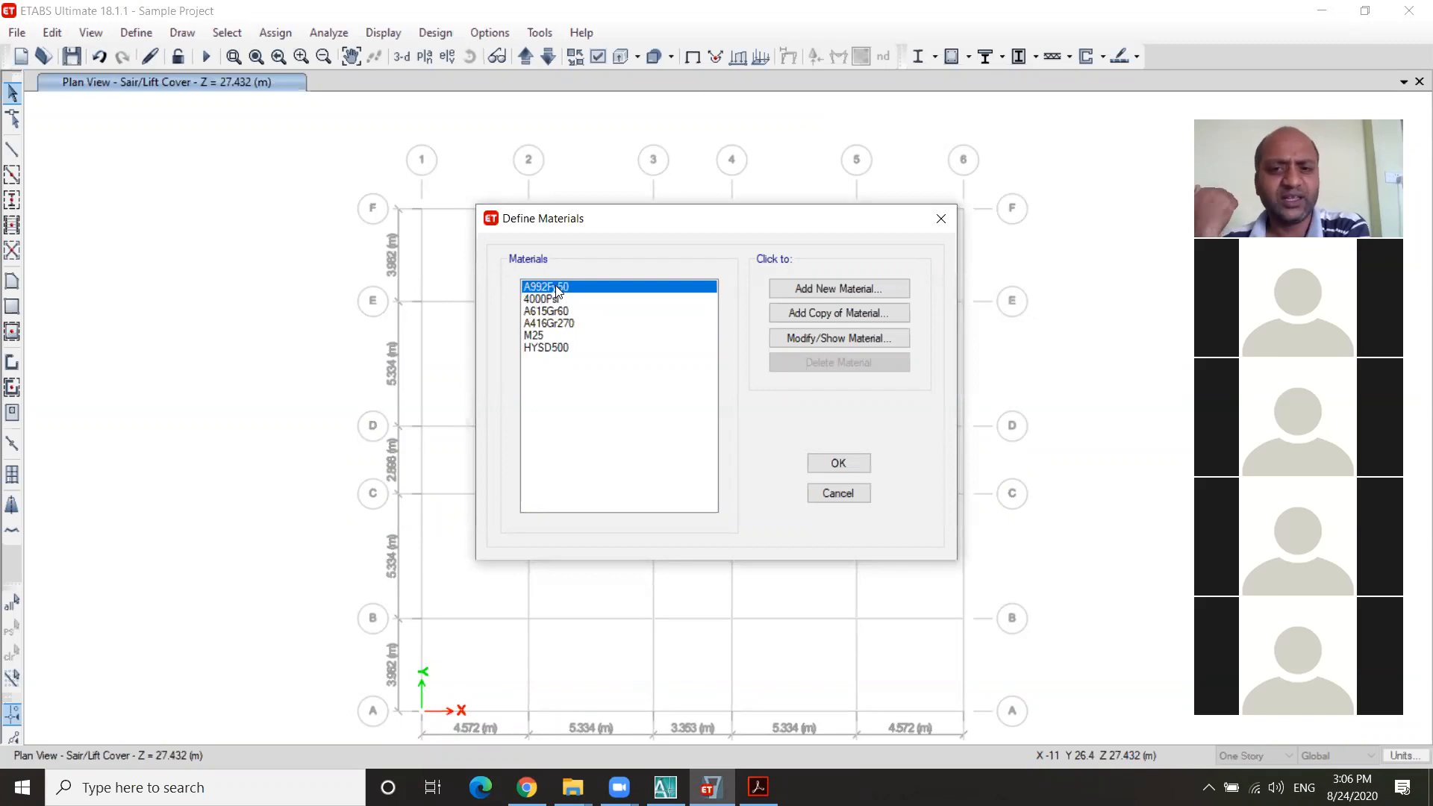
click(557, 299)
click(551, 312)
click(550, 323)
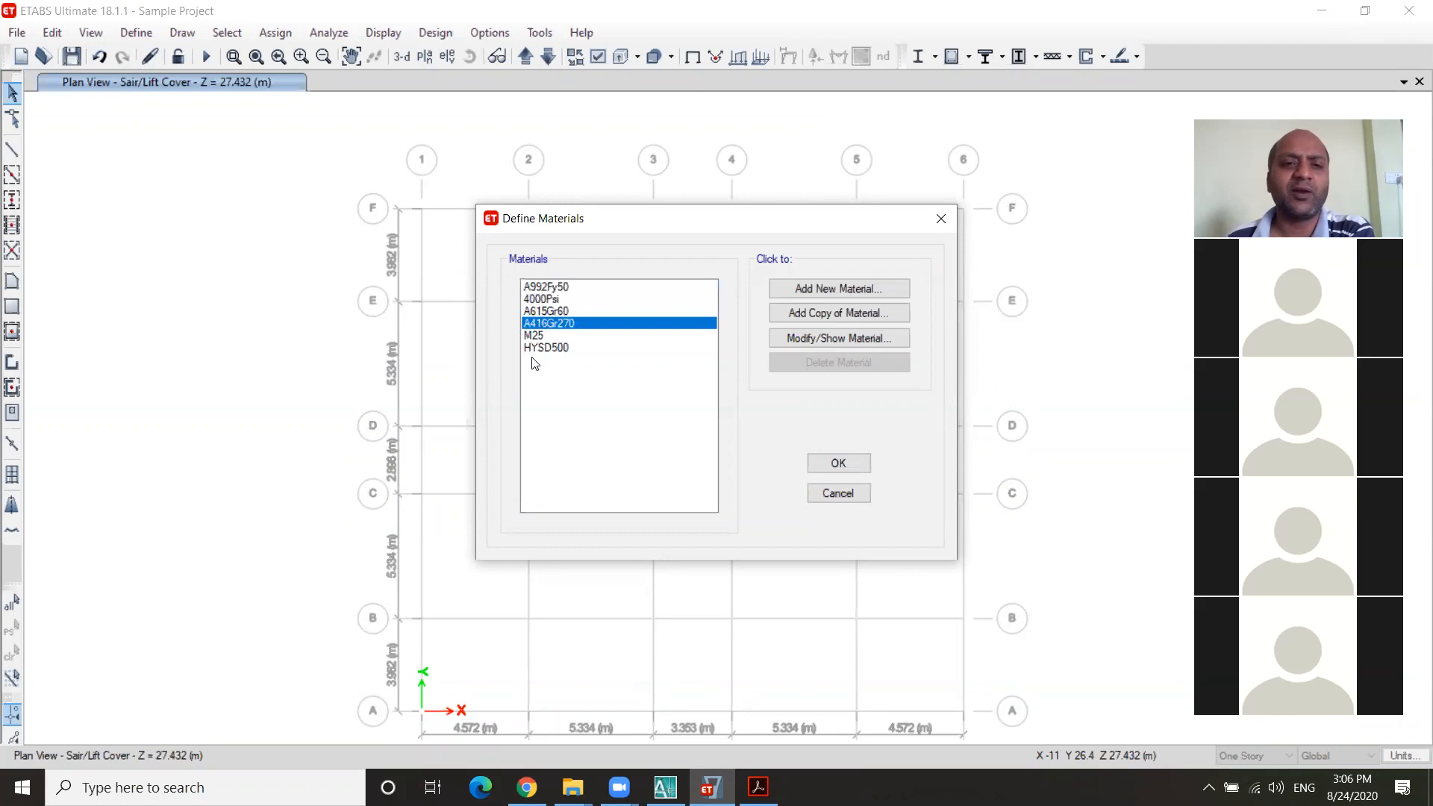
click(839, 464)
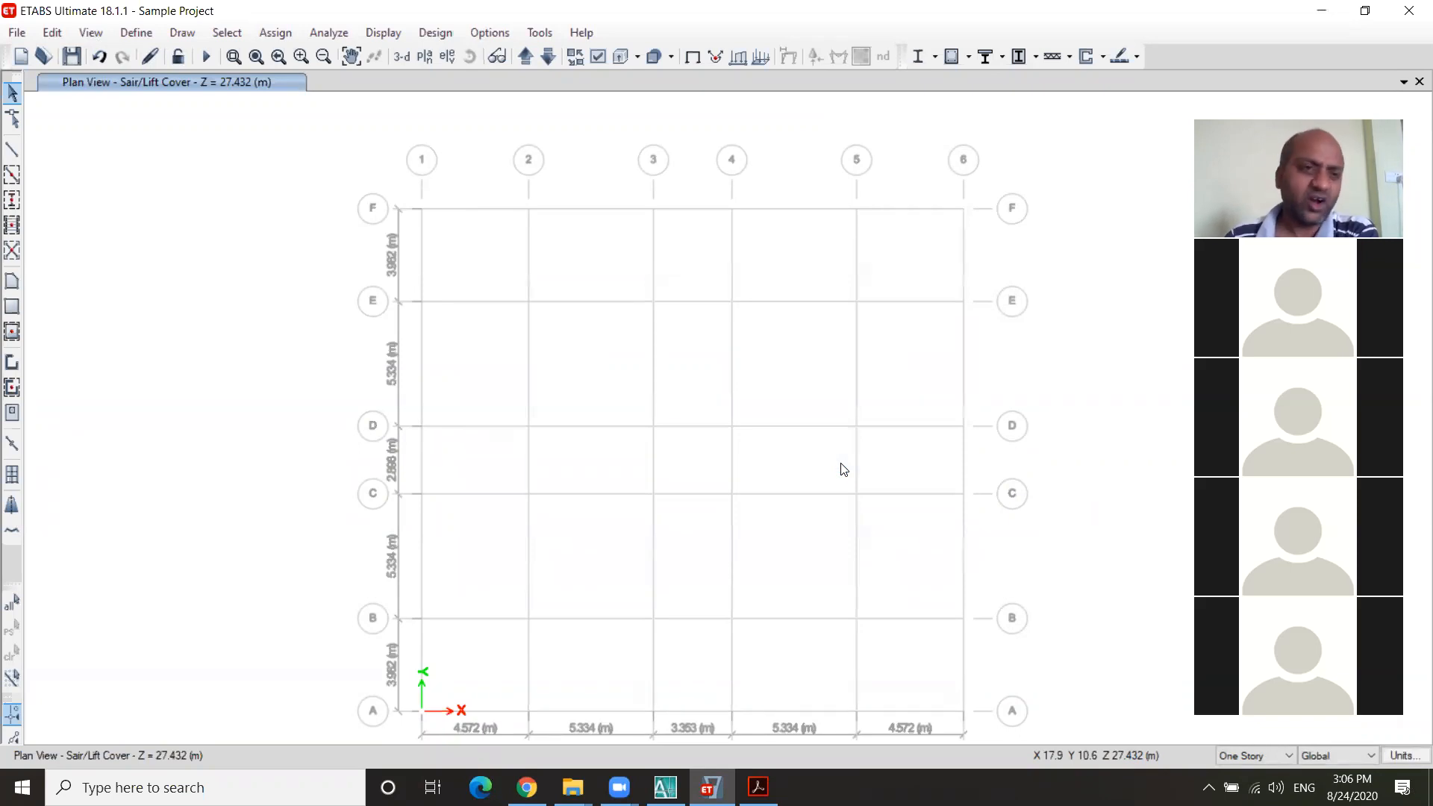
Step: Open the frame section definitions and delete the default sections A-CompBm, A-GravBm and A-GravCol
click(137, 34)
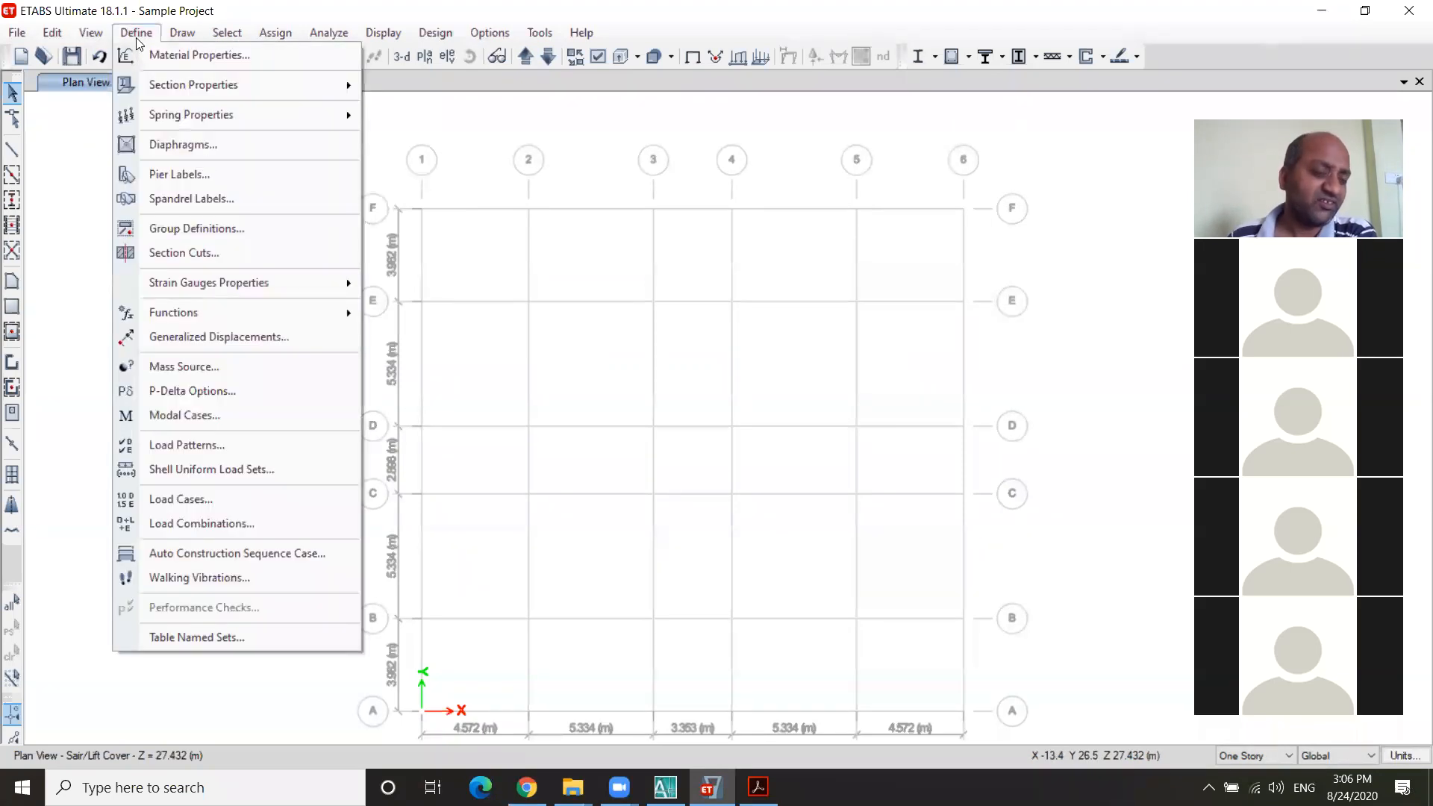
mouse_move(221, 87)
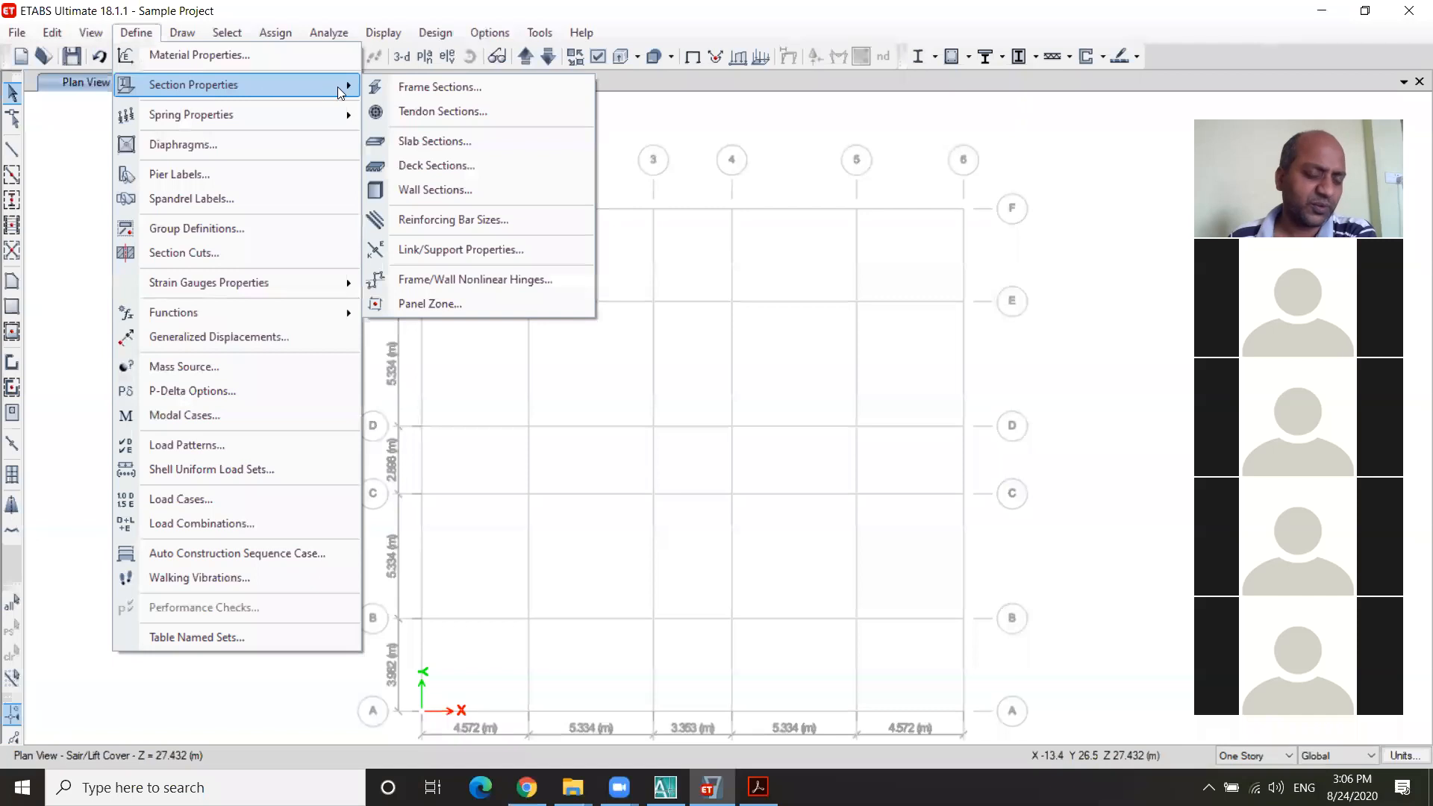
click(425, 87)
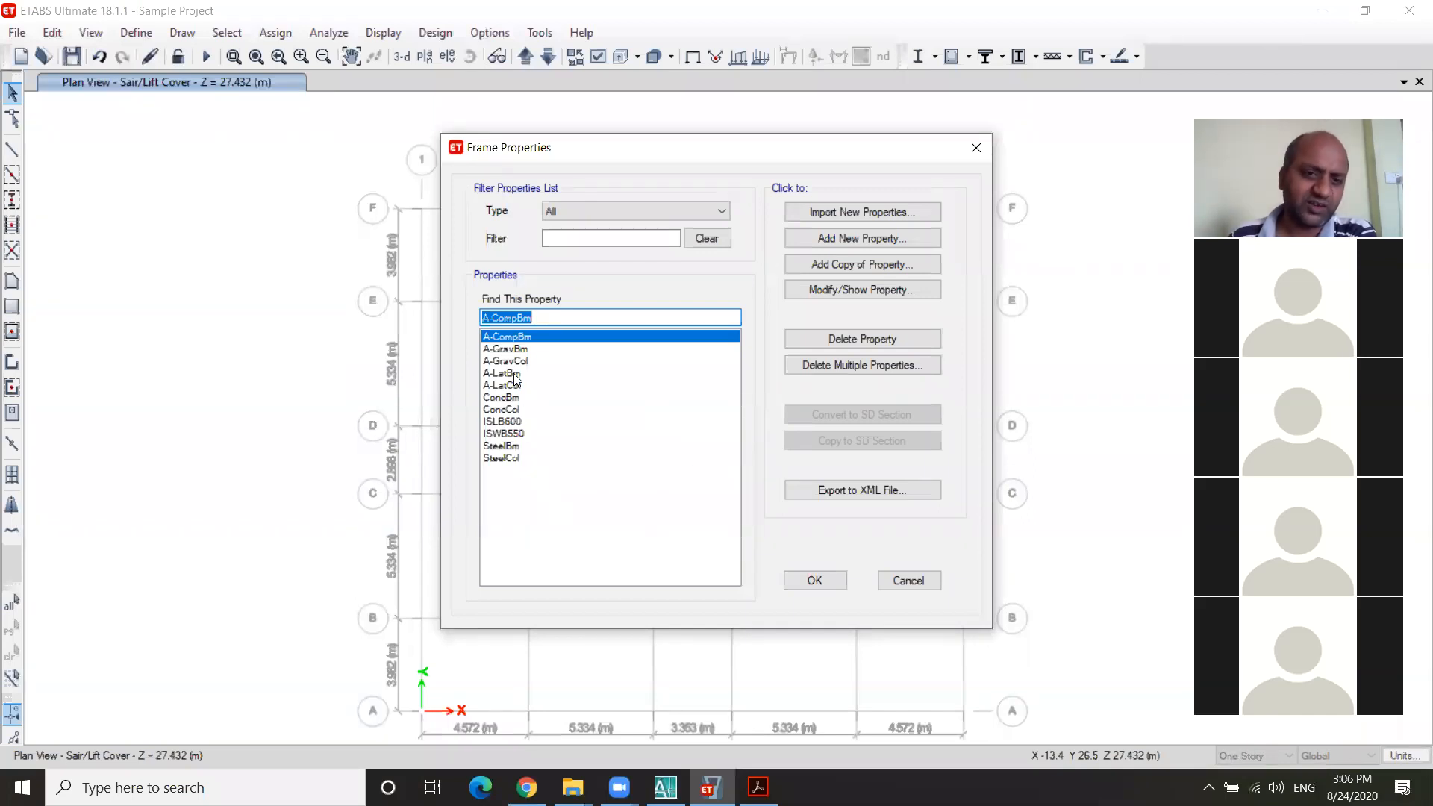
click(515, 349)
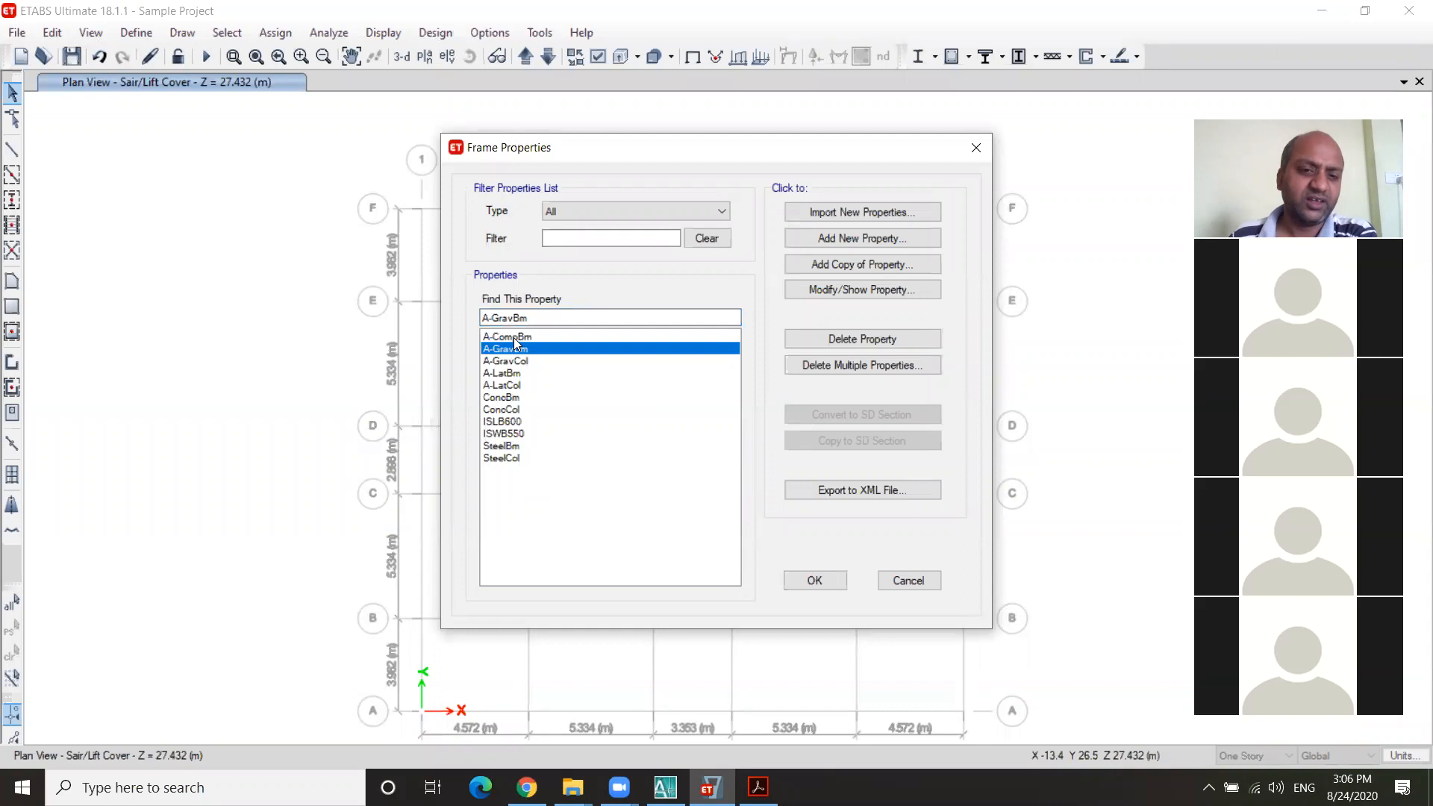
click(514, 338)
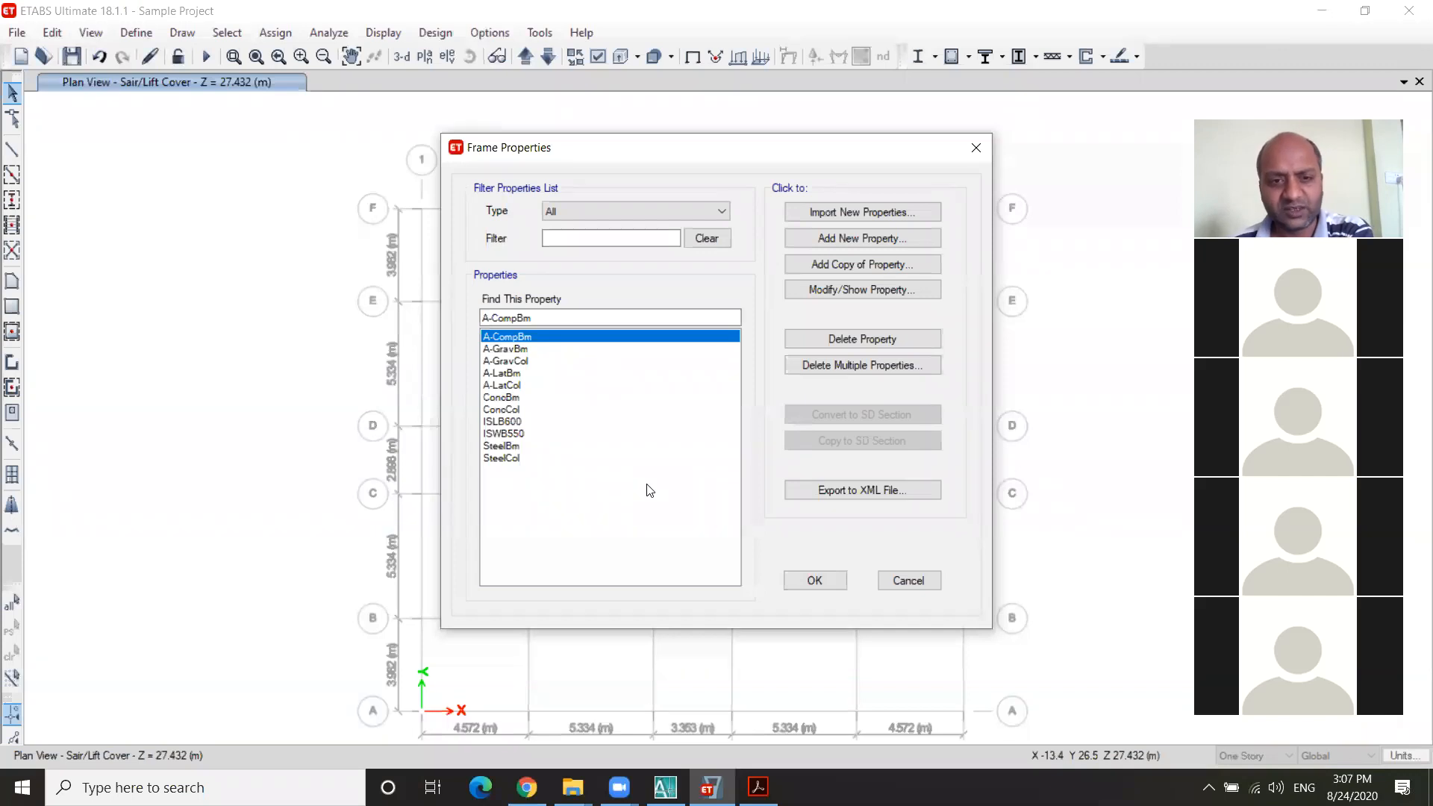
click(902, 342)
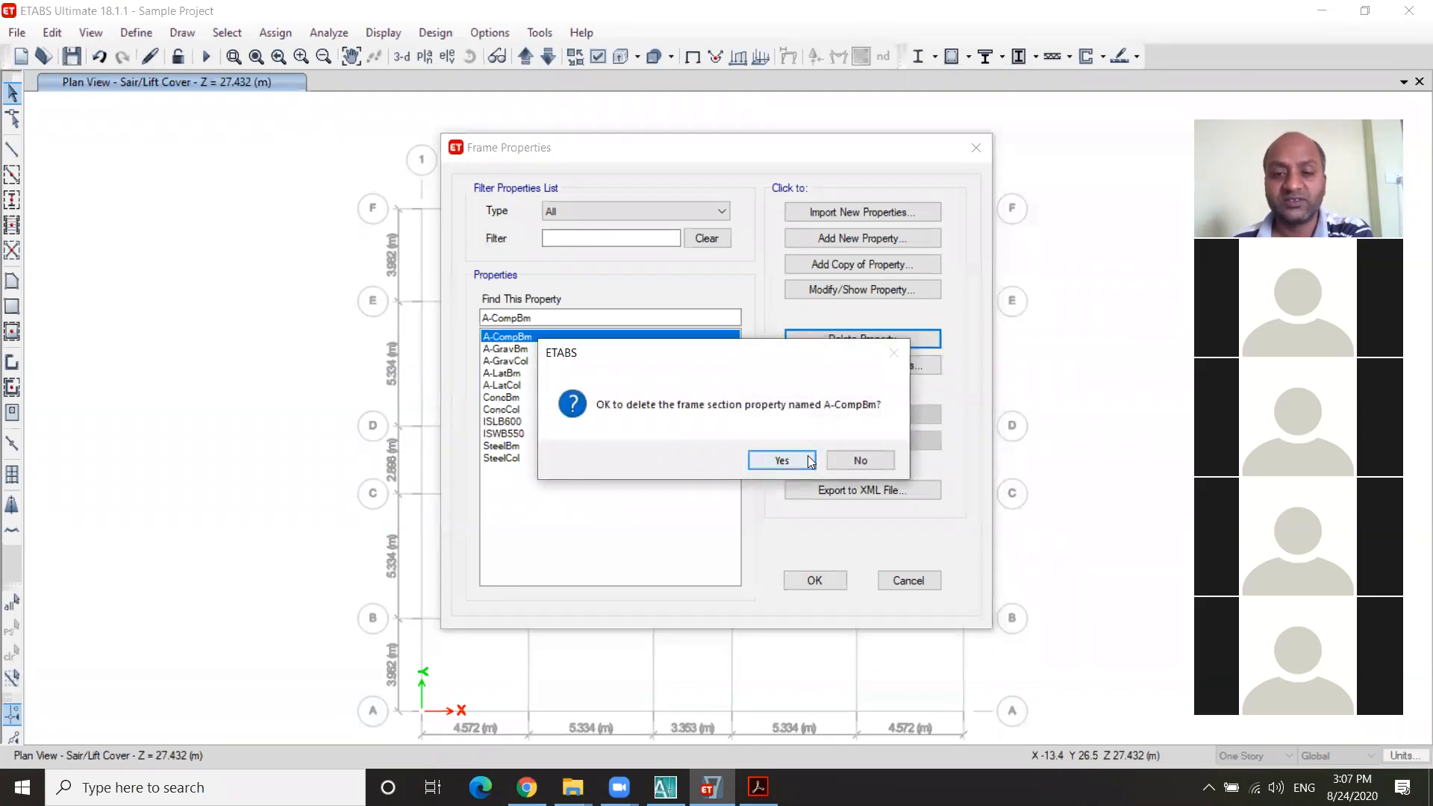
click(780, 458)
click(851, 341)
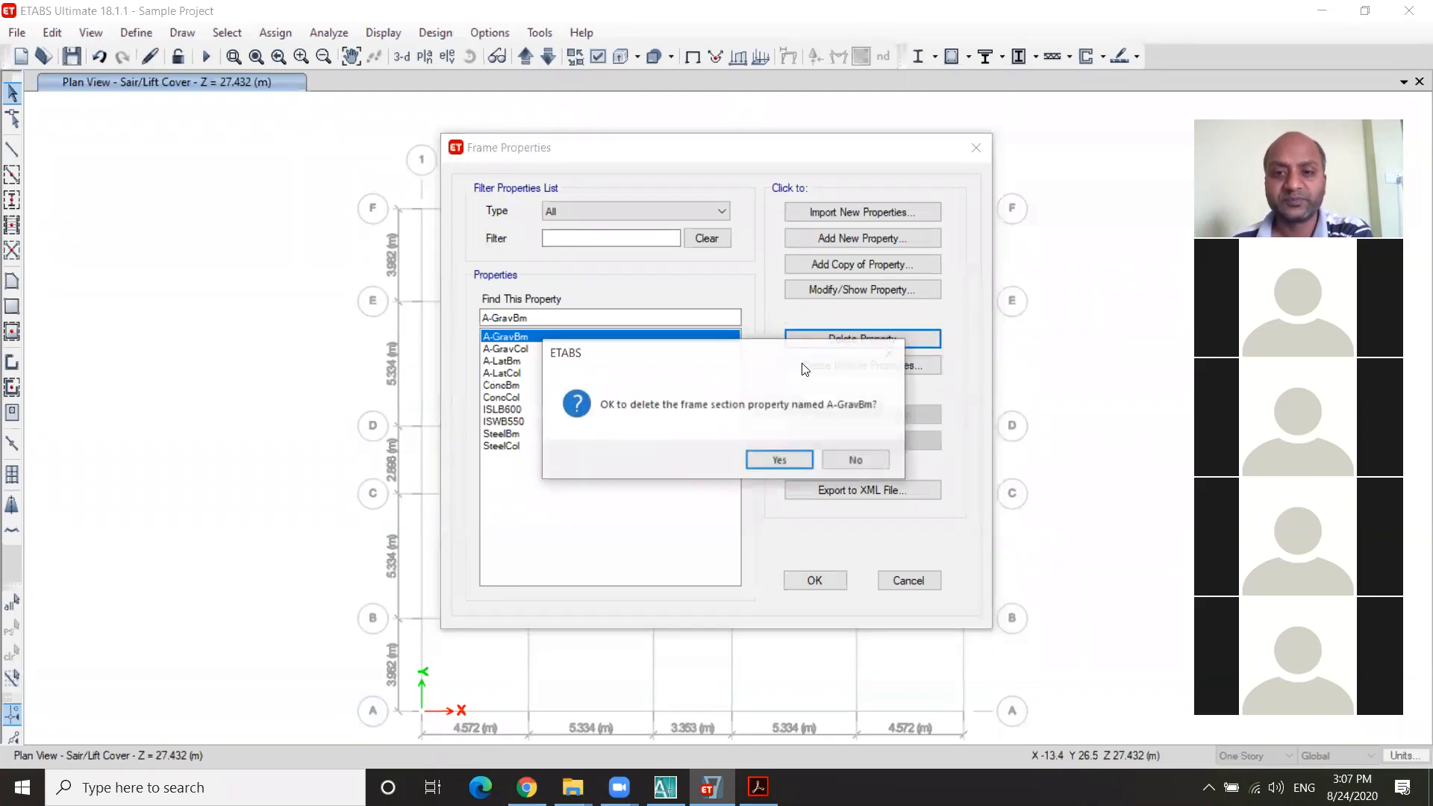
click(781, 458)
click(849, 339)
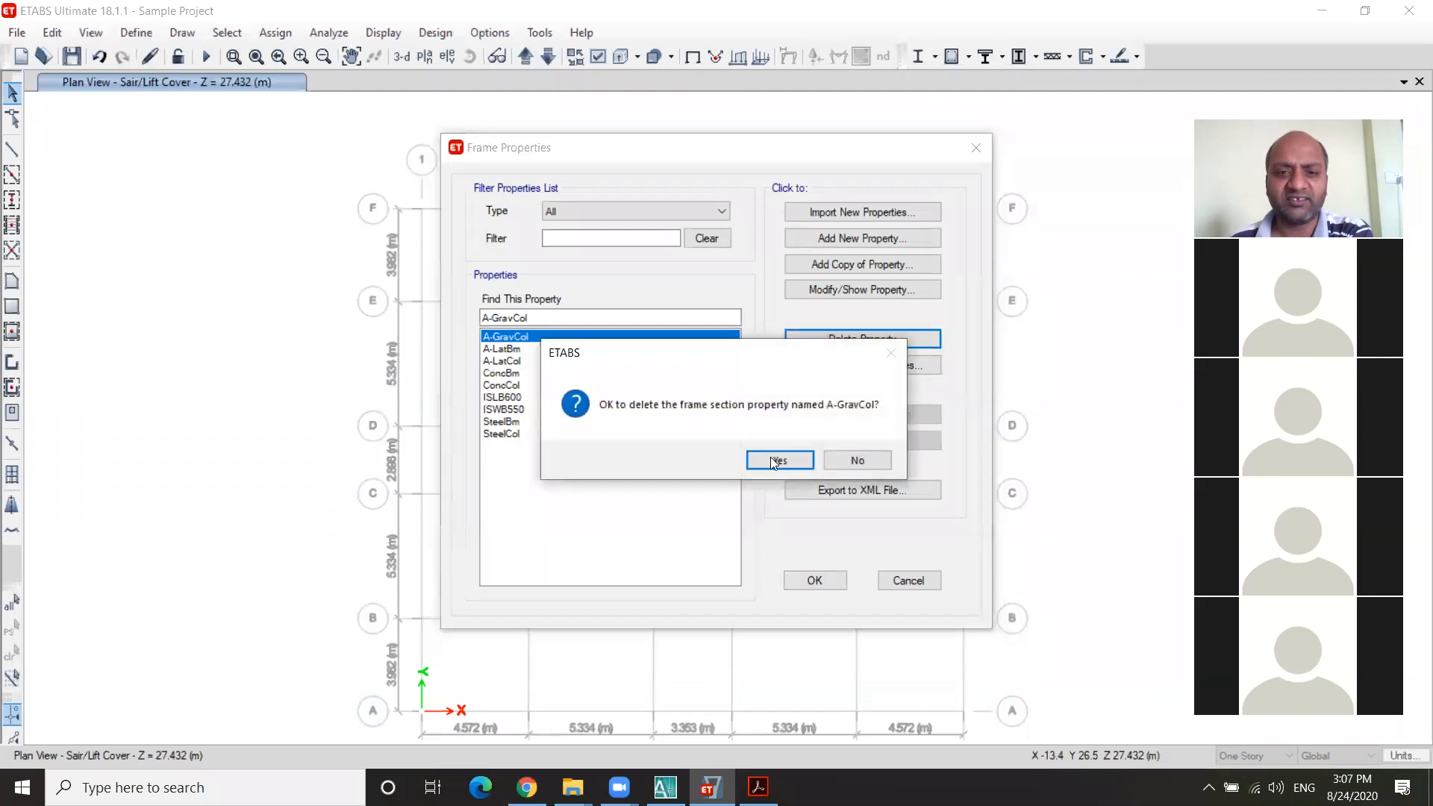
click(773, 458)
Step: Delete the lateral sections A-LatBm and A-LatCol and the concrete sections ConcBm and ConcCol
click(843, 338)
click(780, 458)
click(850, 338)
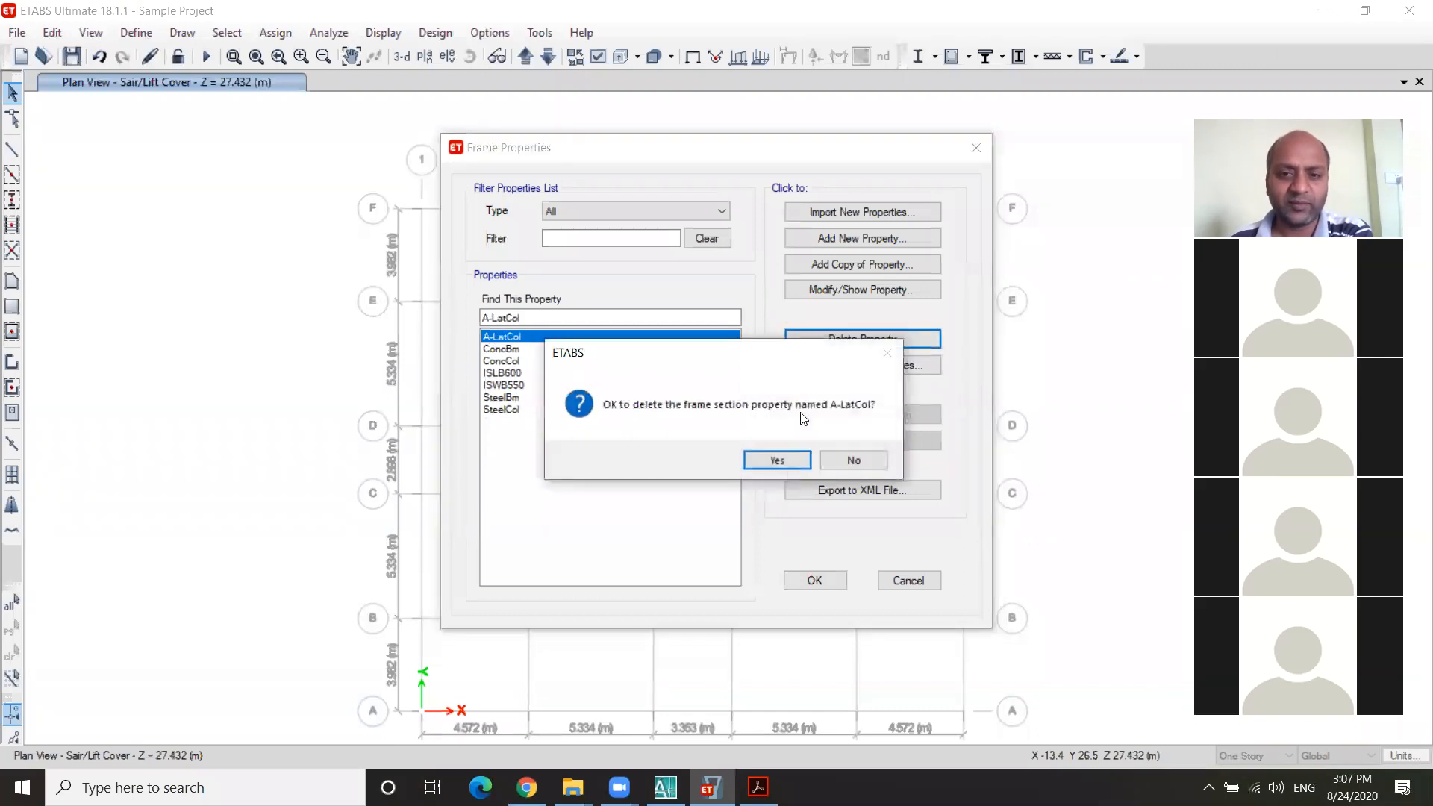
click(780, 458)
click(846, 340)
click(792, 457)
click(833, 340)
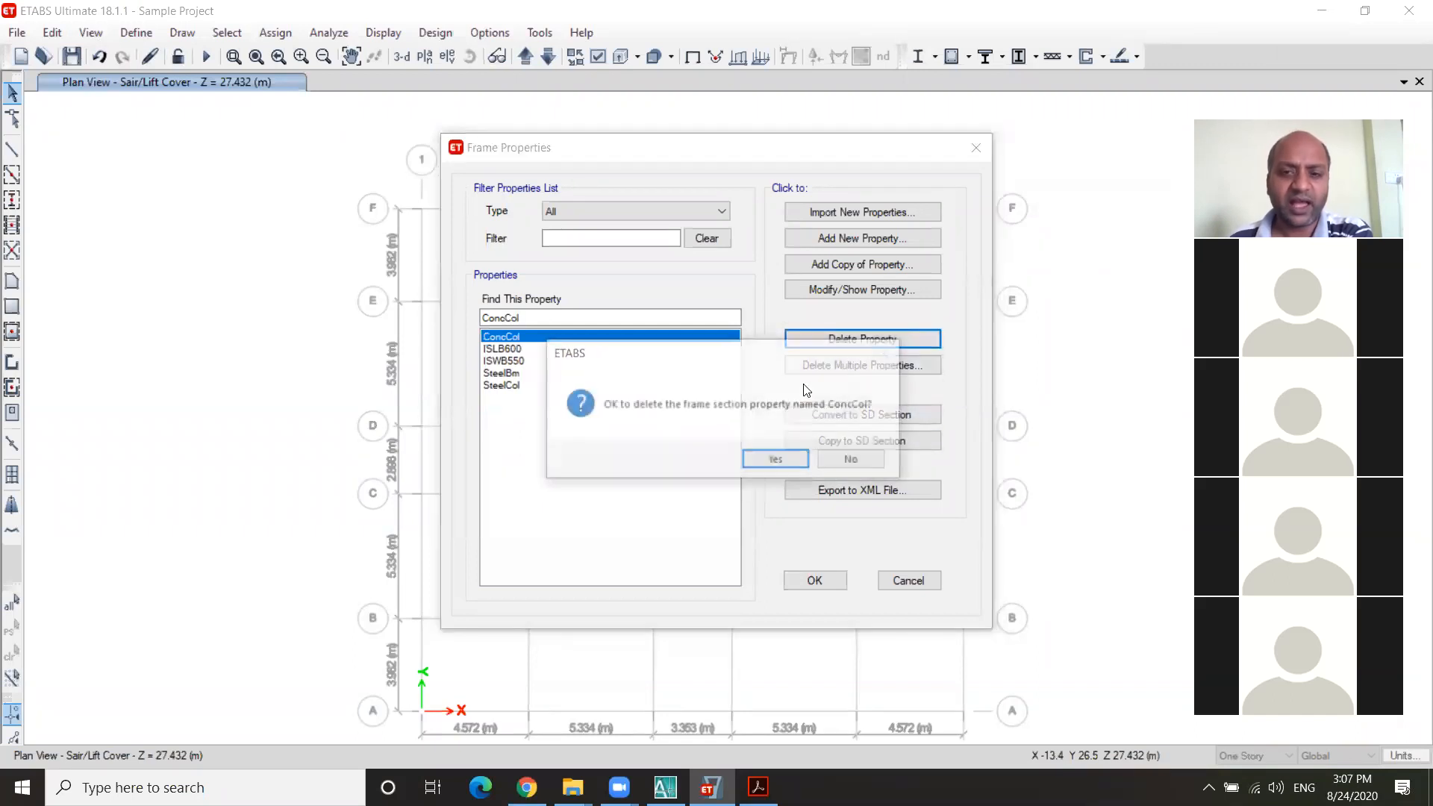
click(790, 460)
Step: Delete the steel frame sections ISLB600, ISWB550 and SteelBm from the properties list
click(824, 340)
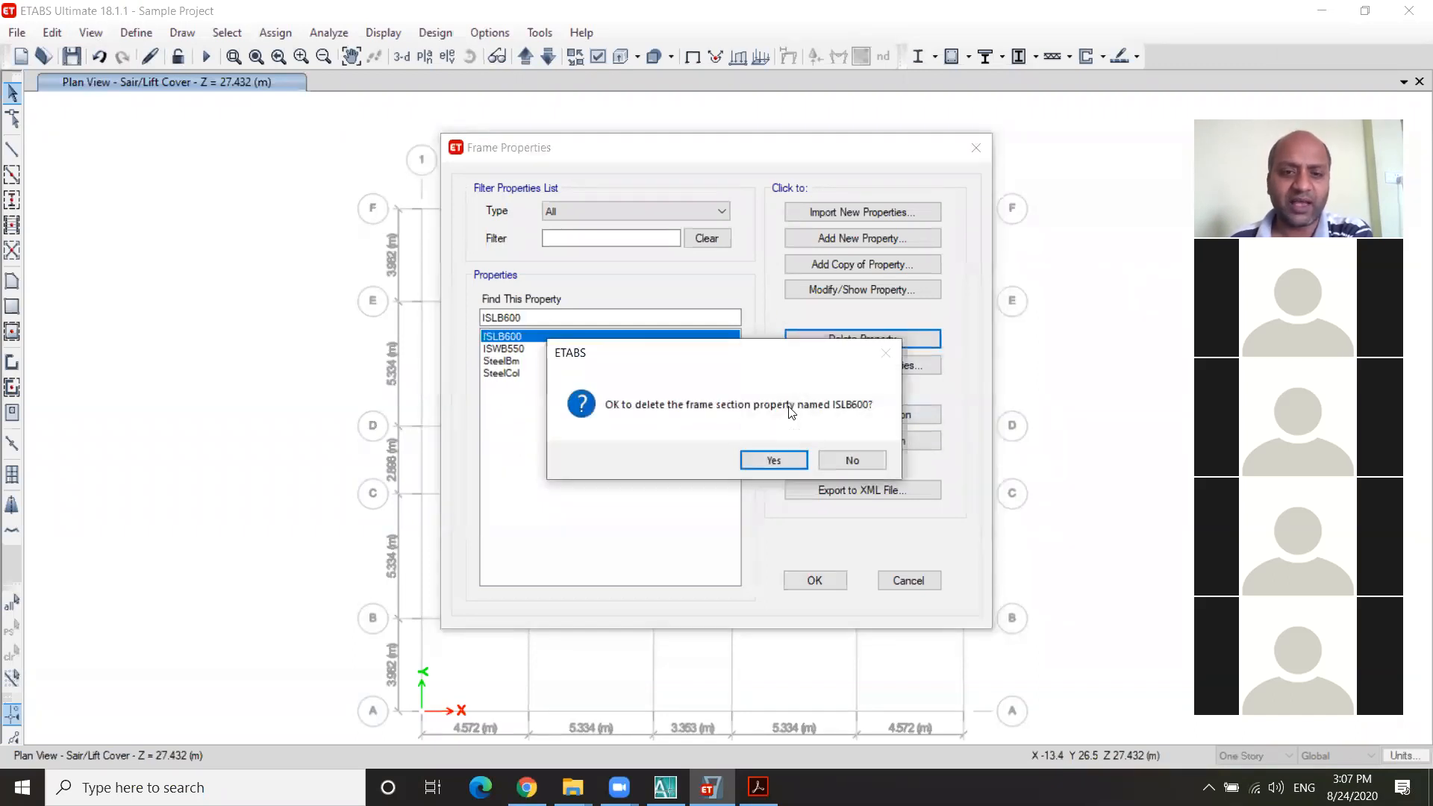
click(775, 460)
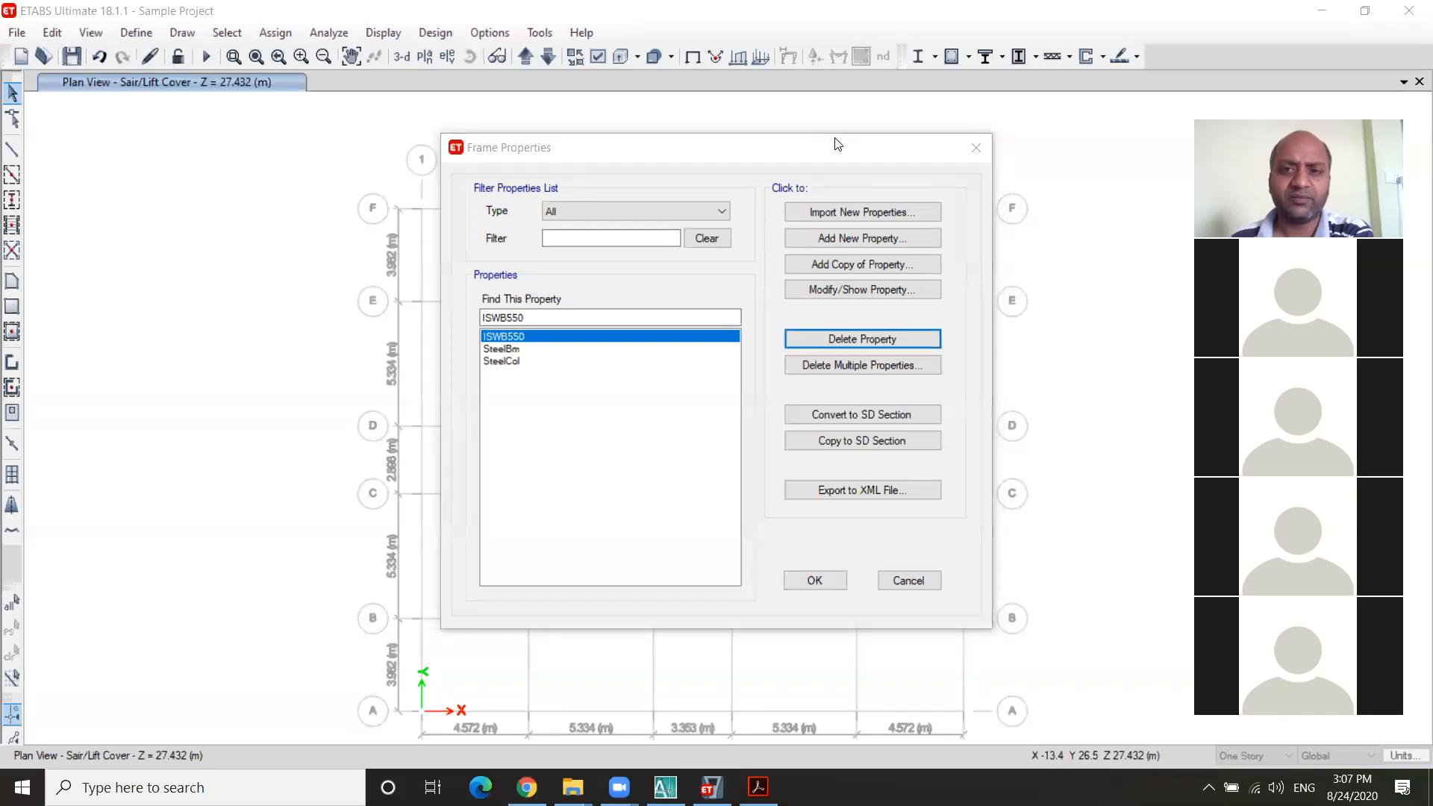
click(849, 340)
click(848, 337)
click(796, 459)
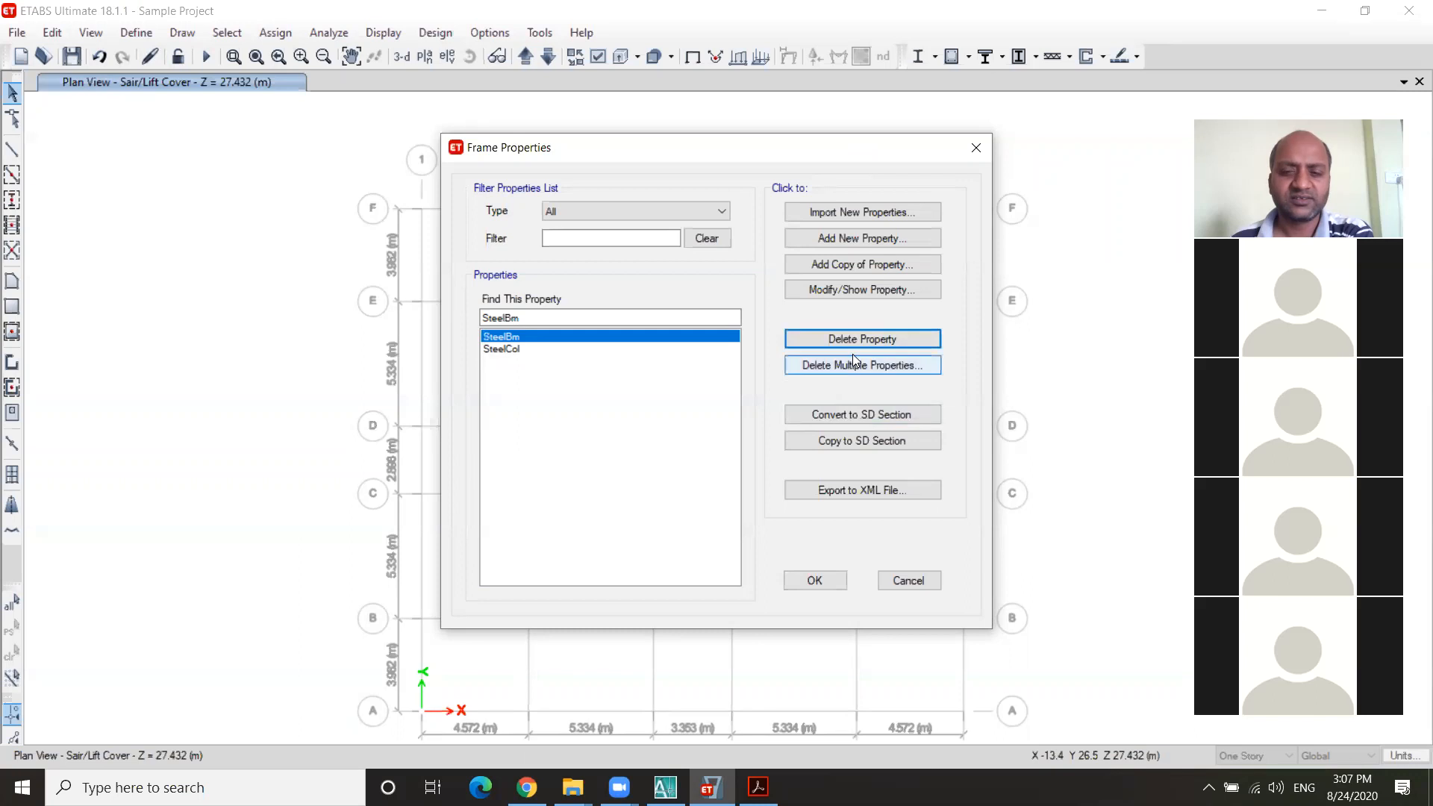
click(857, 341)
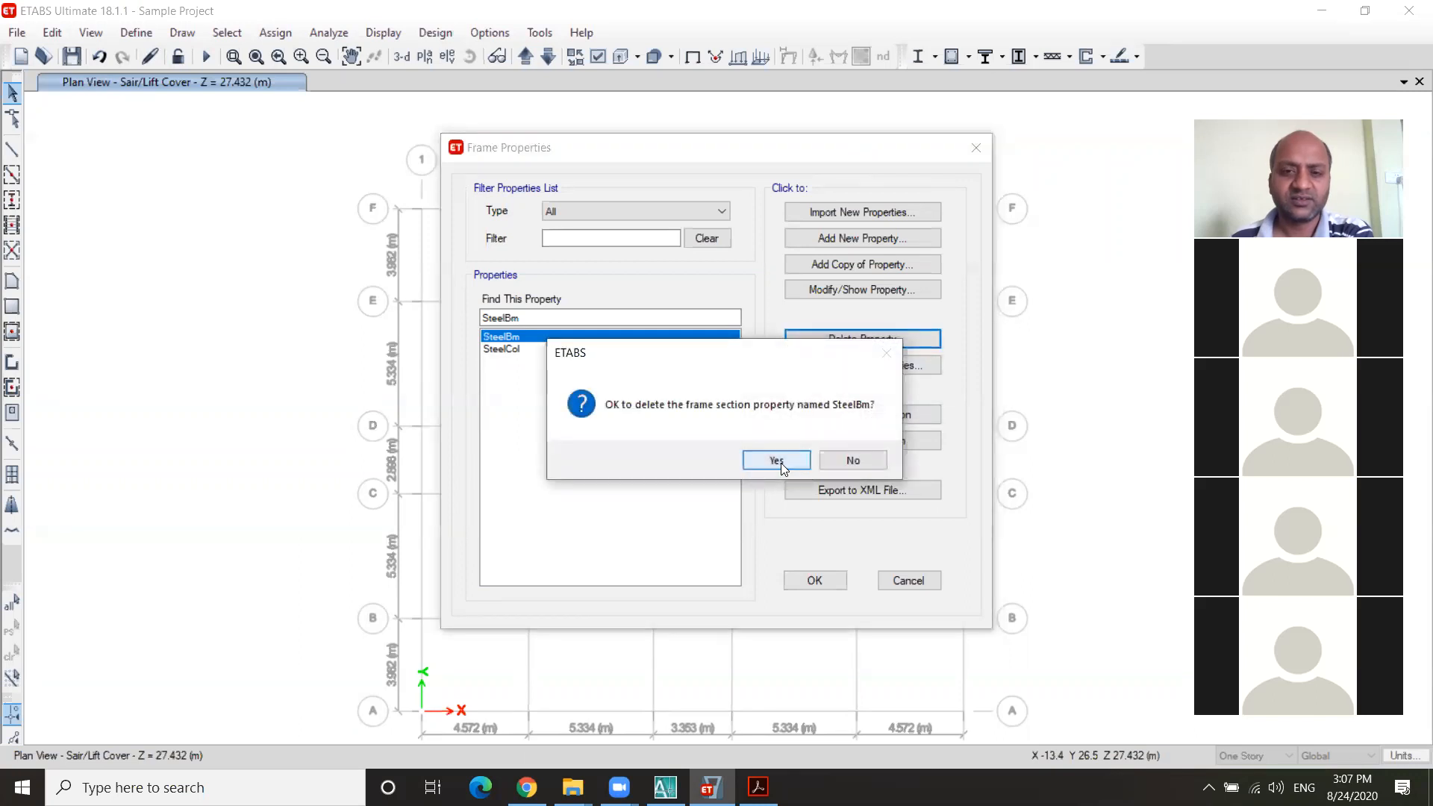
click(779, 463)
Step: Try to delete the SteelCol section, and accept the frame property definitions
click(852, 340)
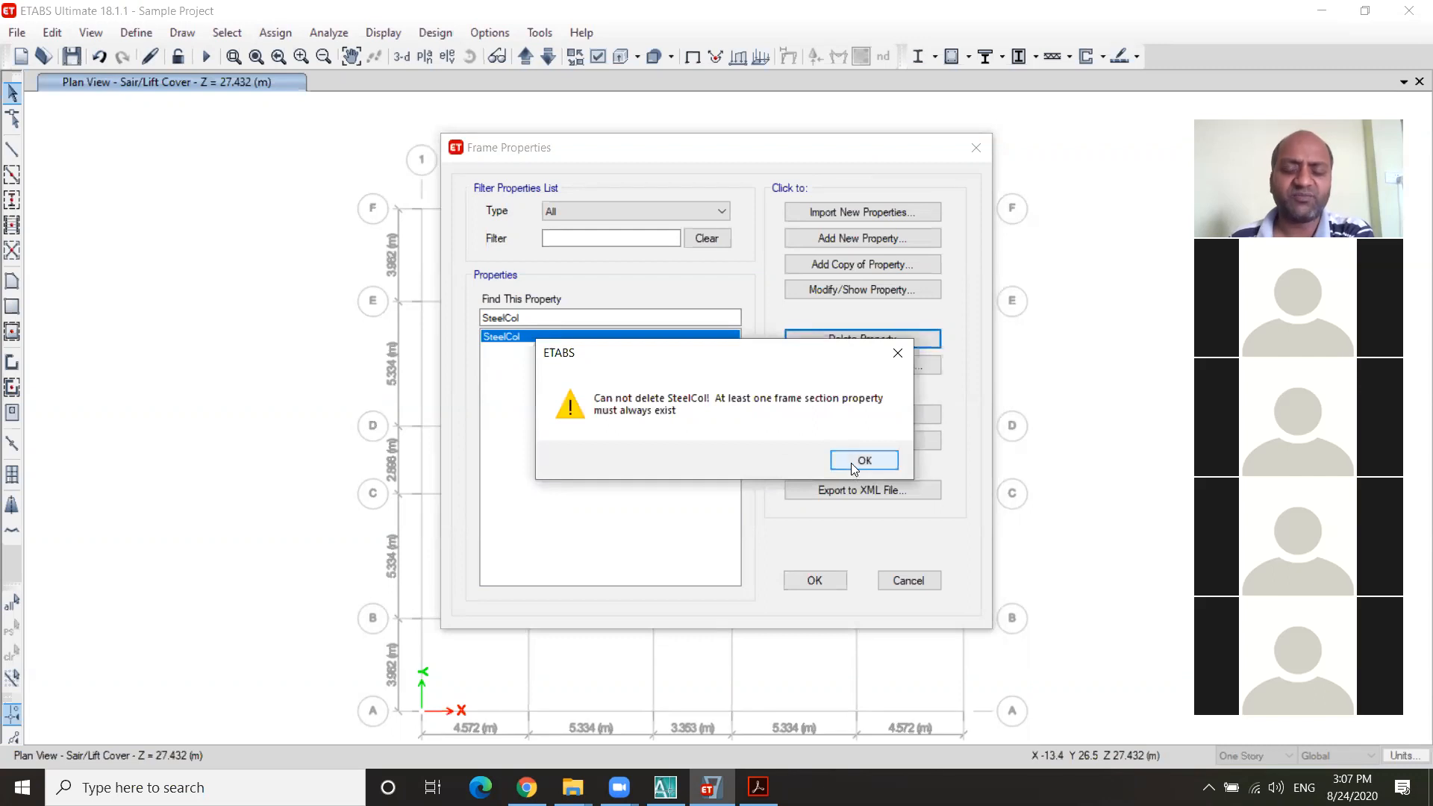
click(850, 461)
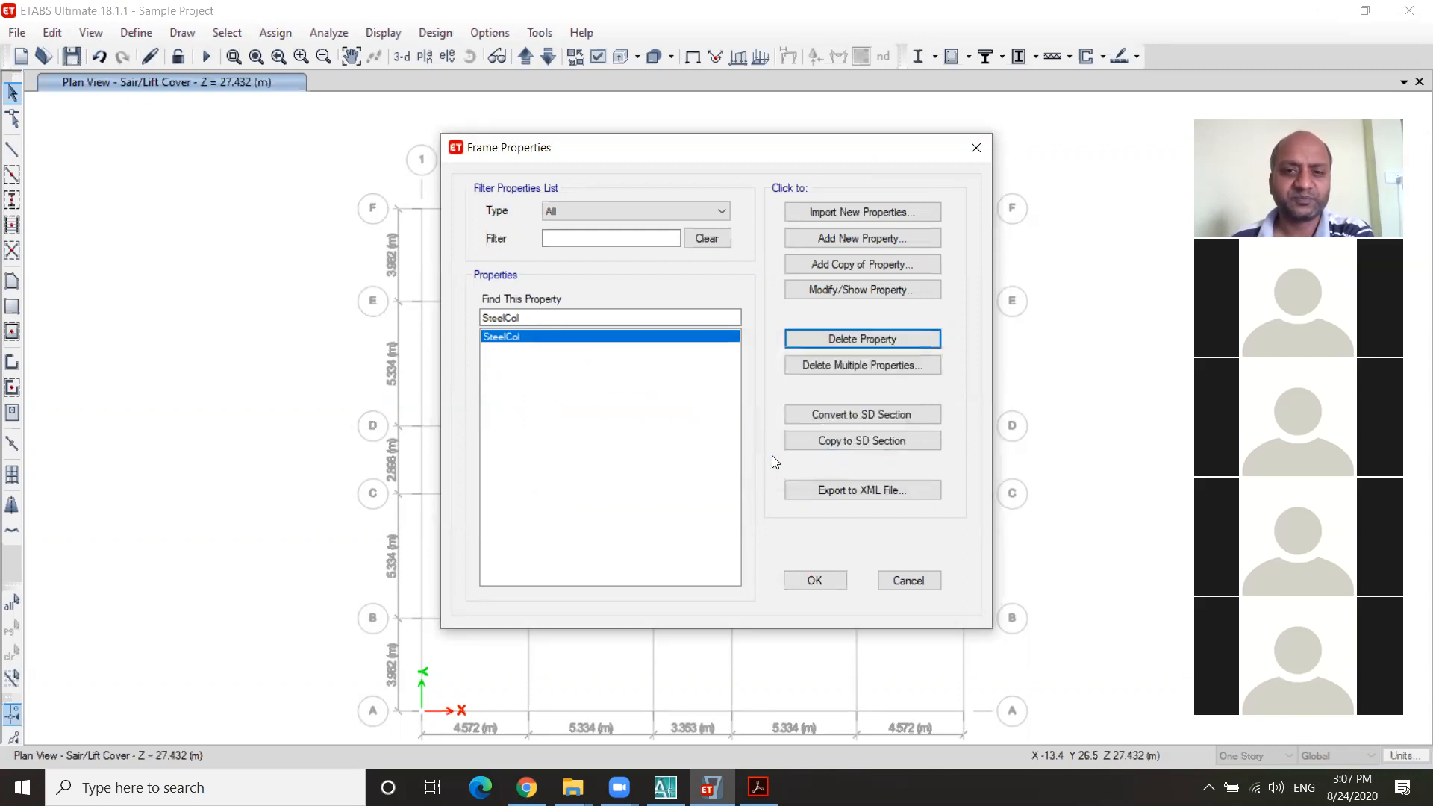
click(538, 425)
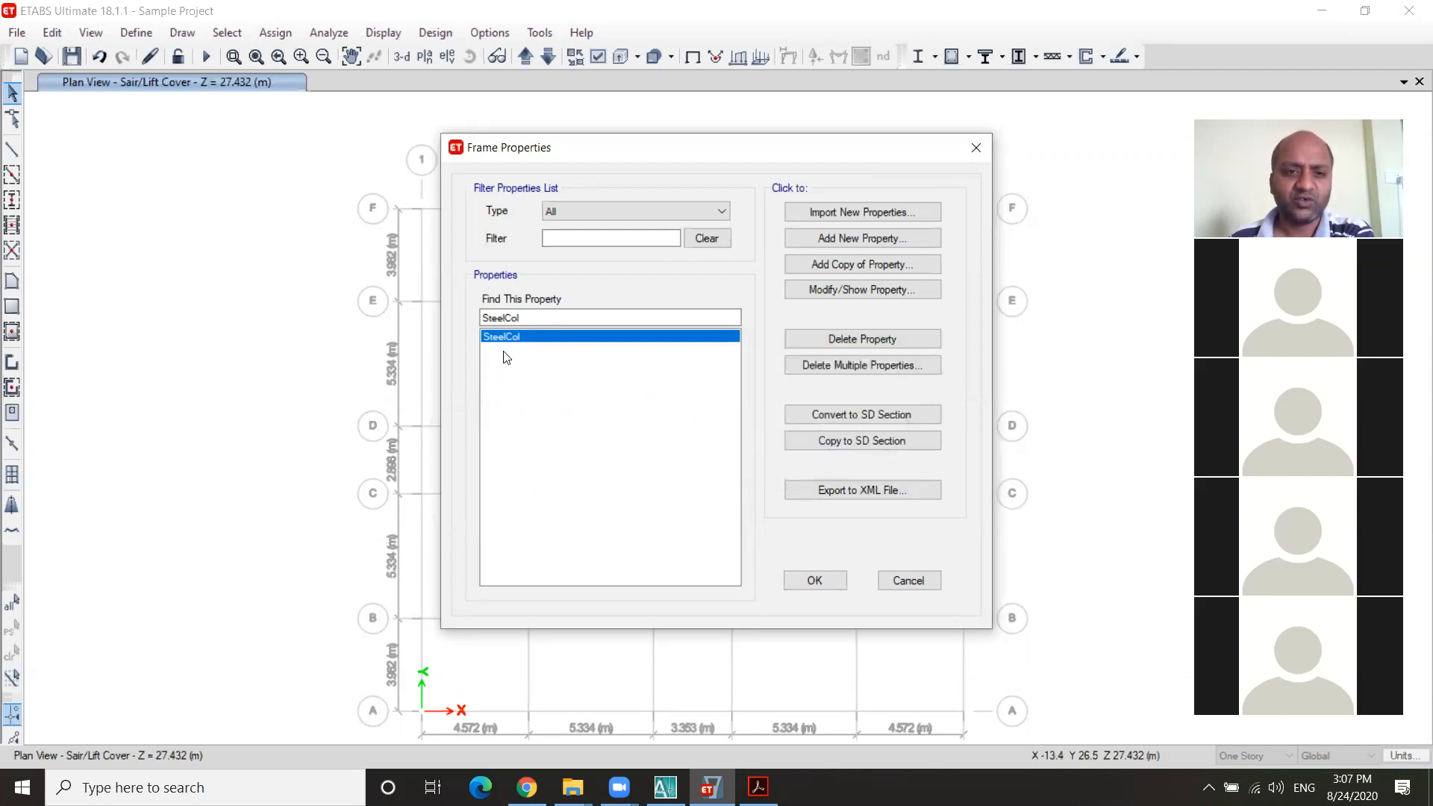
click(851, 342)
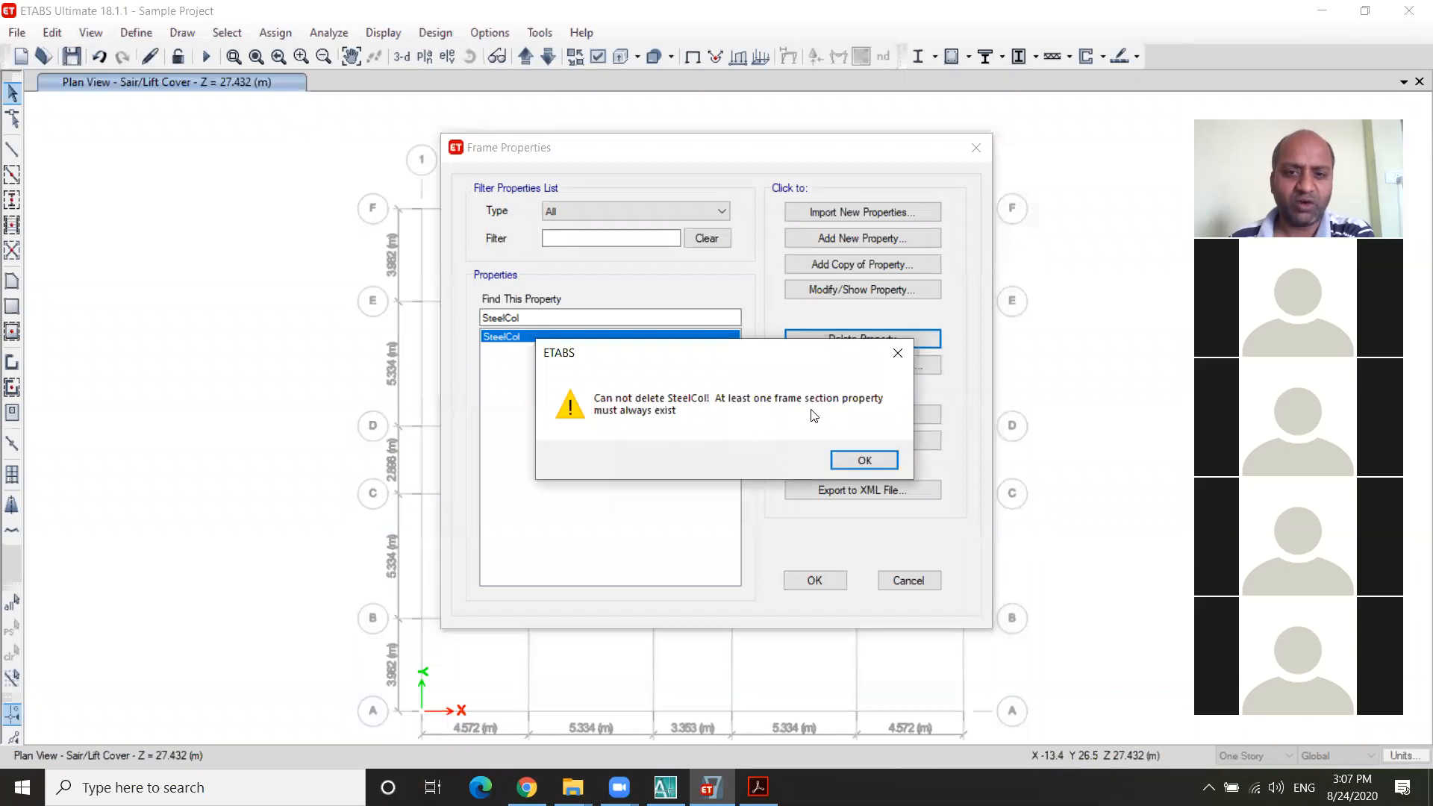
click(878, 459)
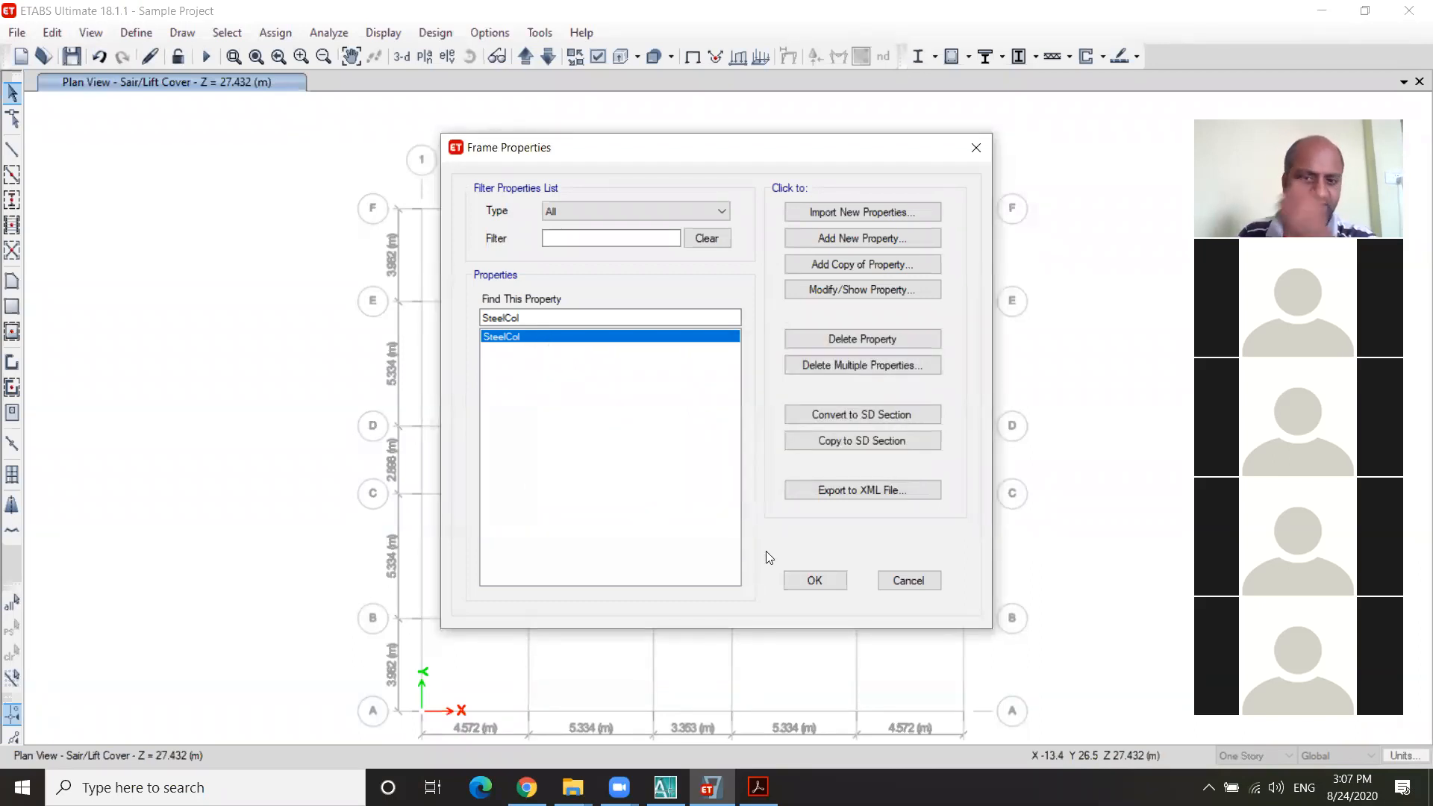
click(805, 582)
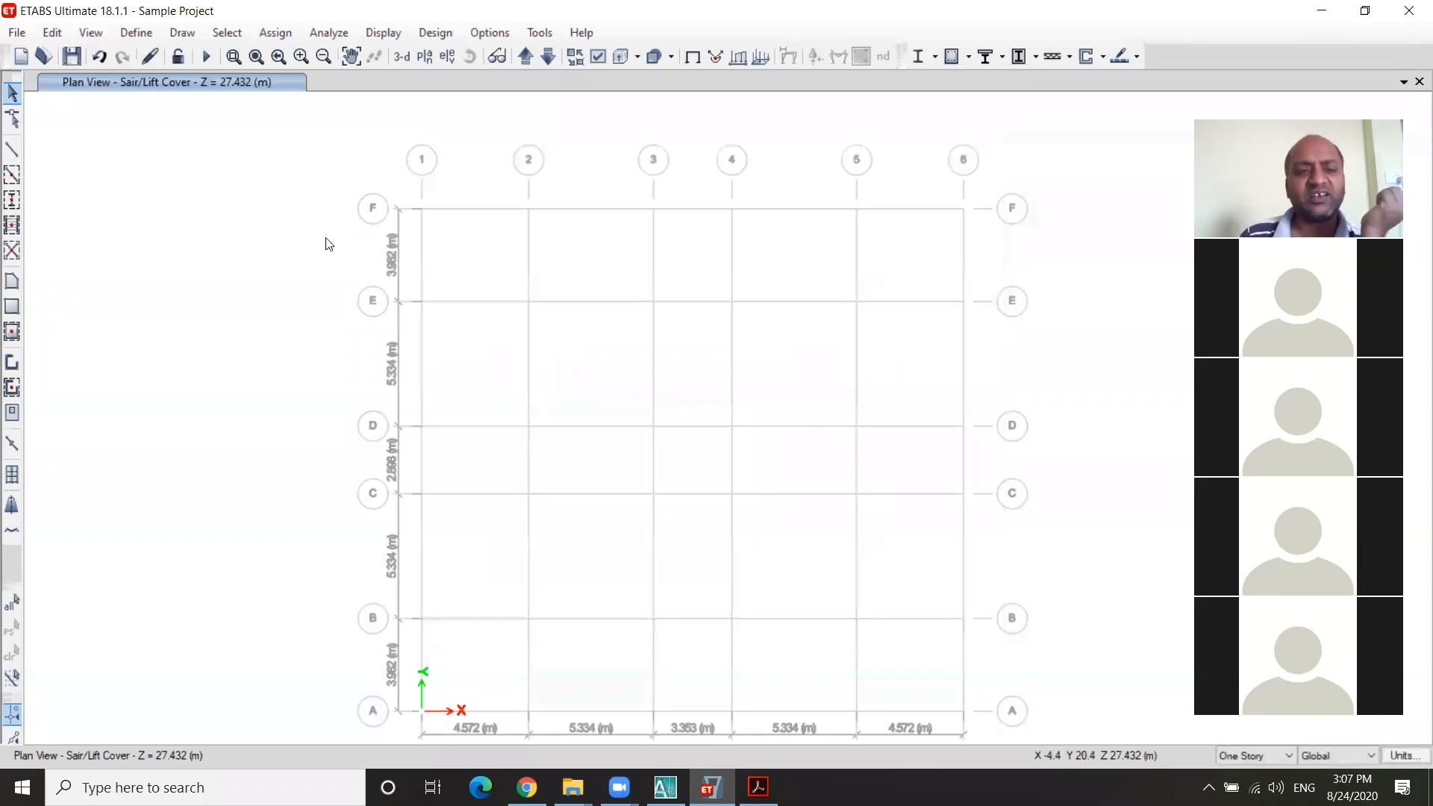
Step: Reopen the frame section definitions for the model
click(136, 36)
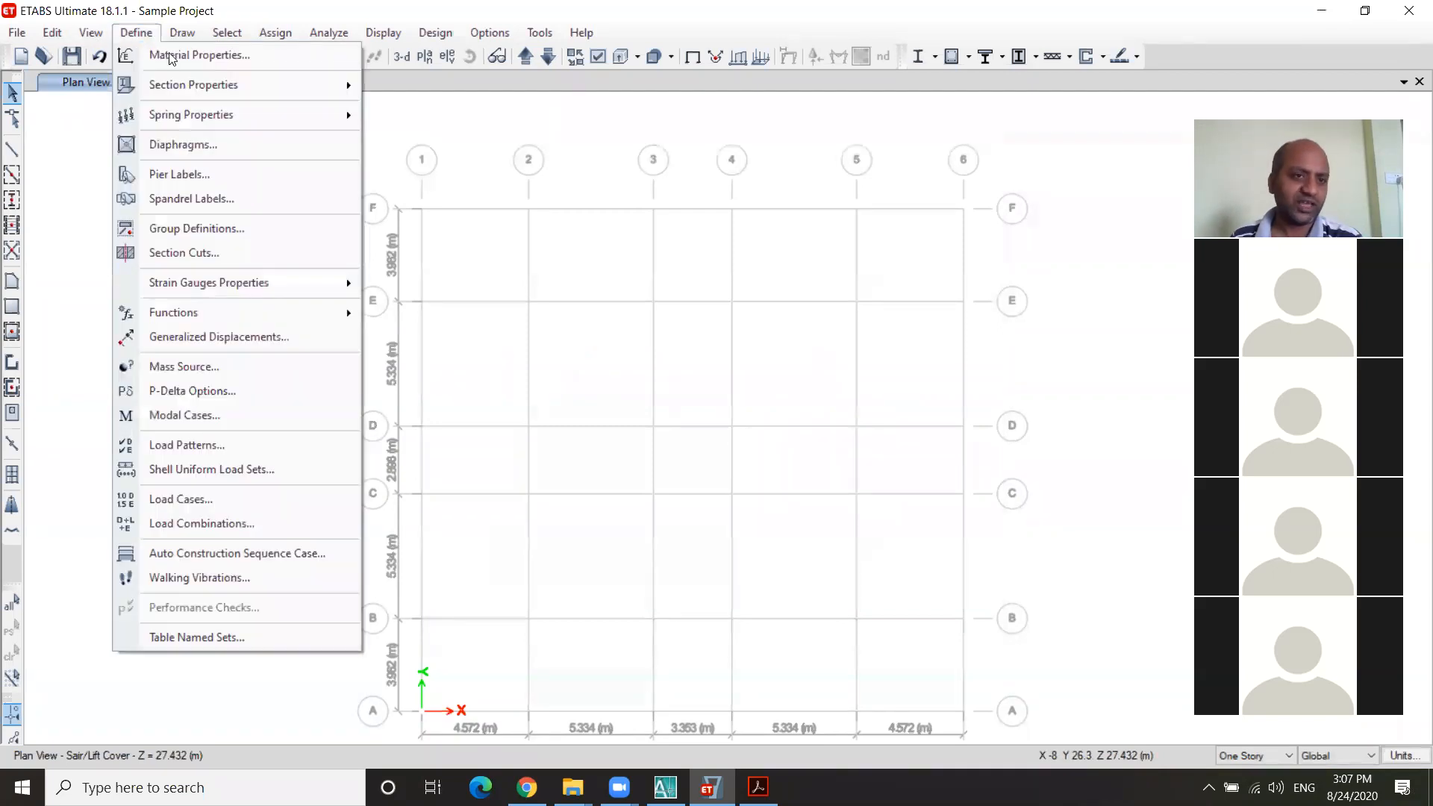
mouse_move(264, 86)
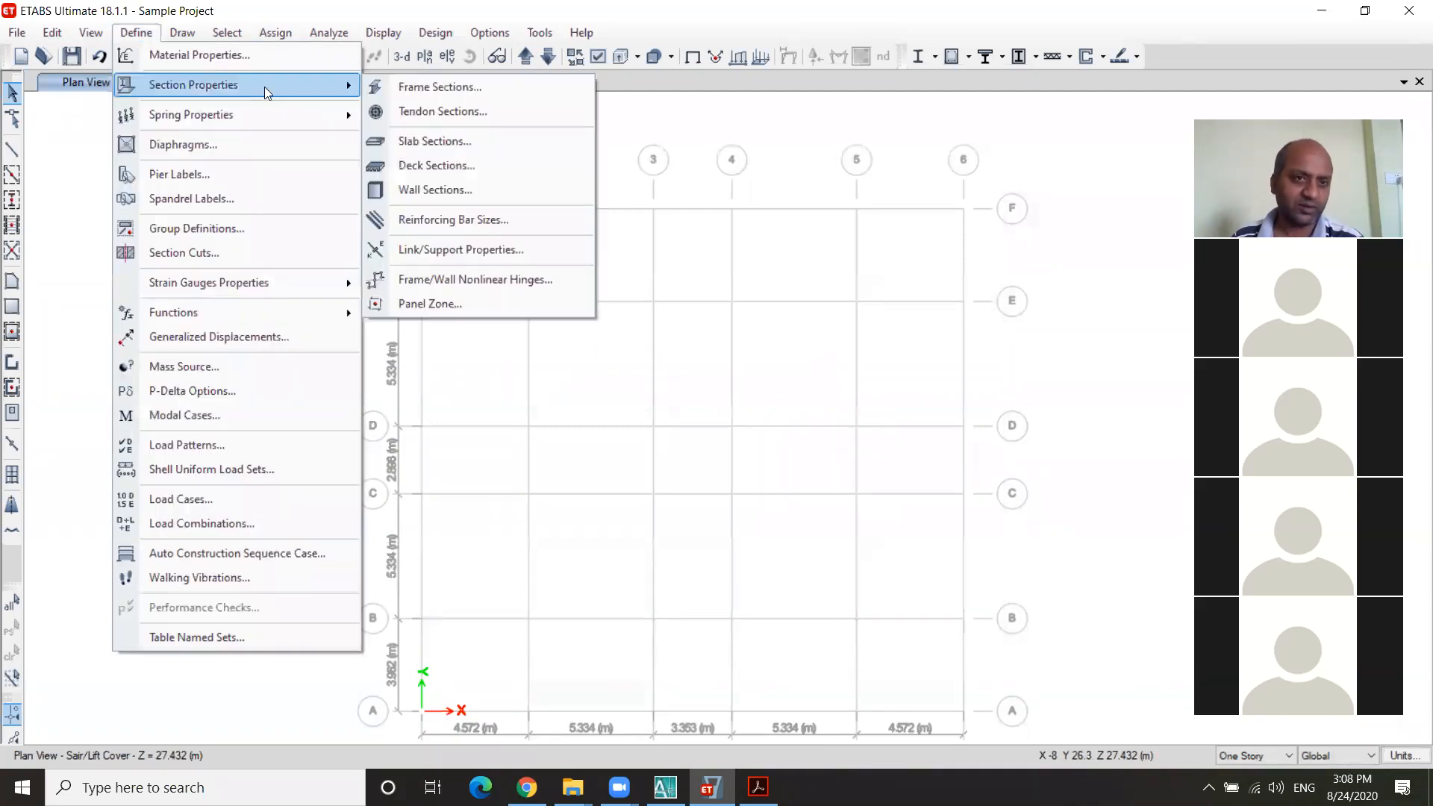
click(438, 88)
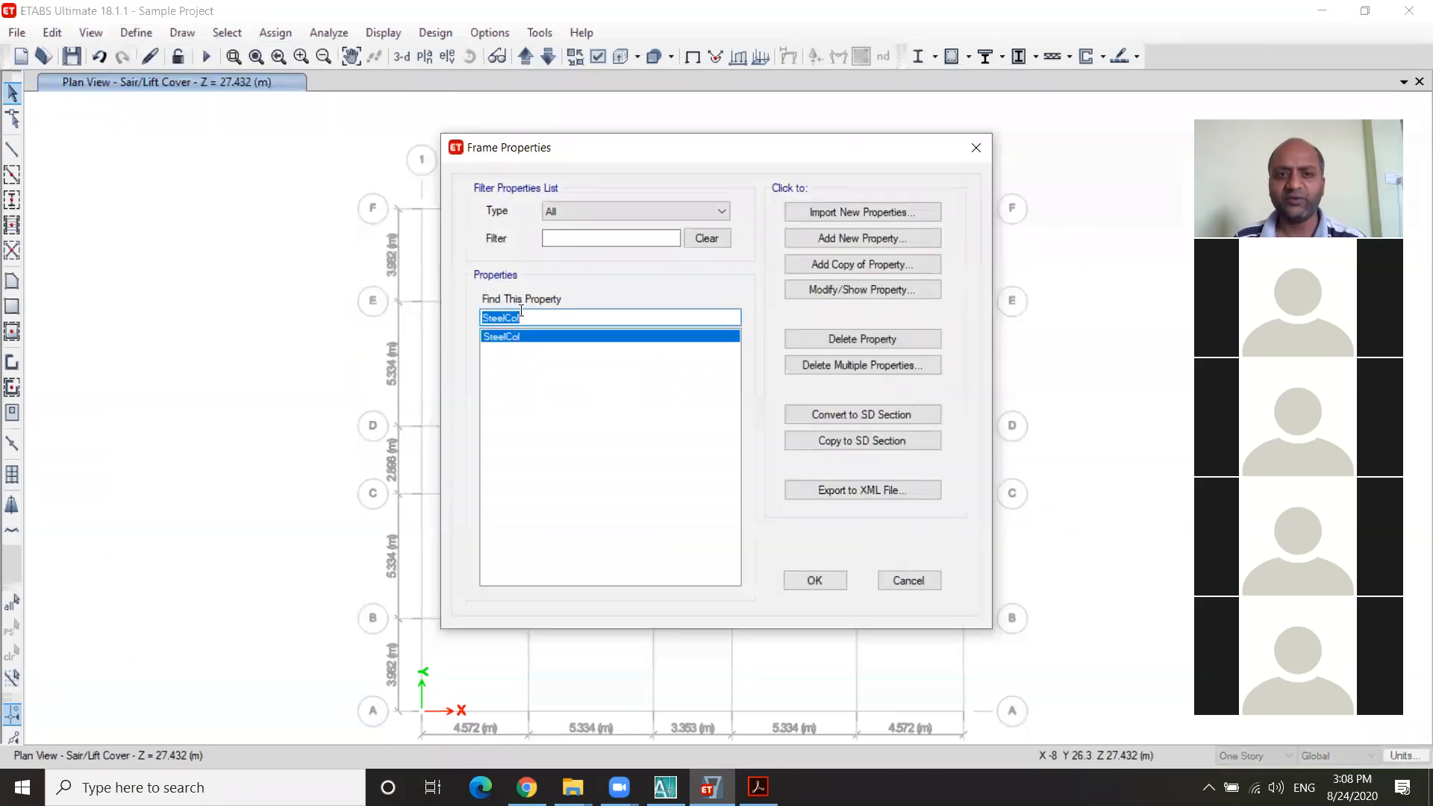
click(527, 388)
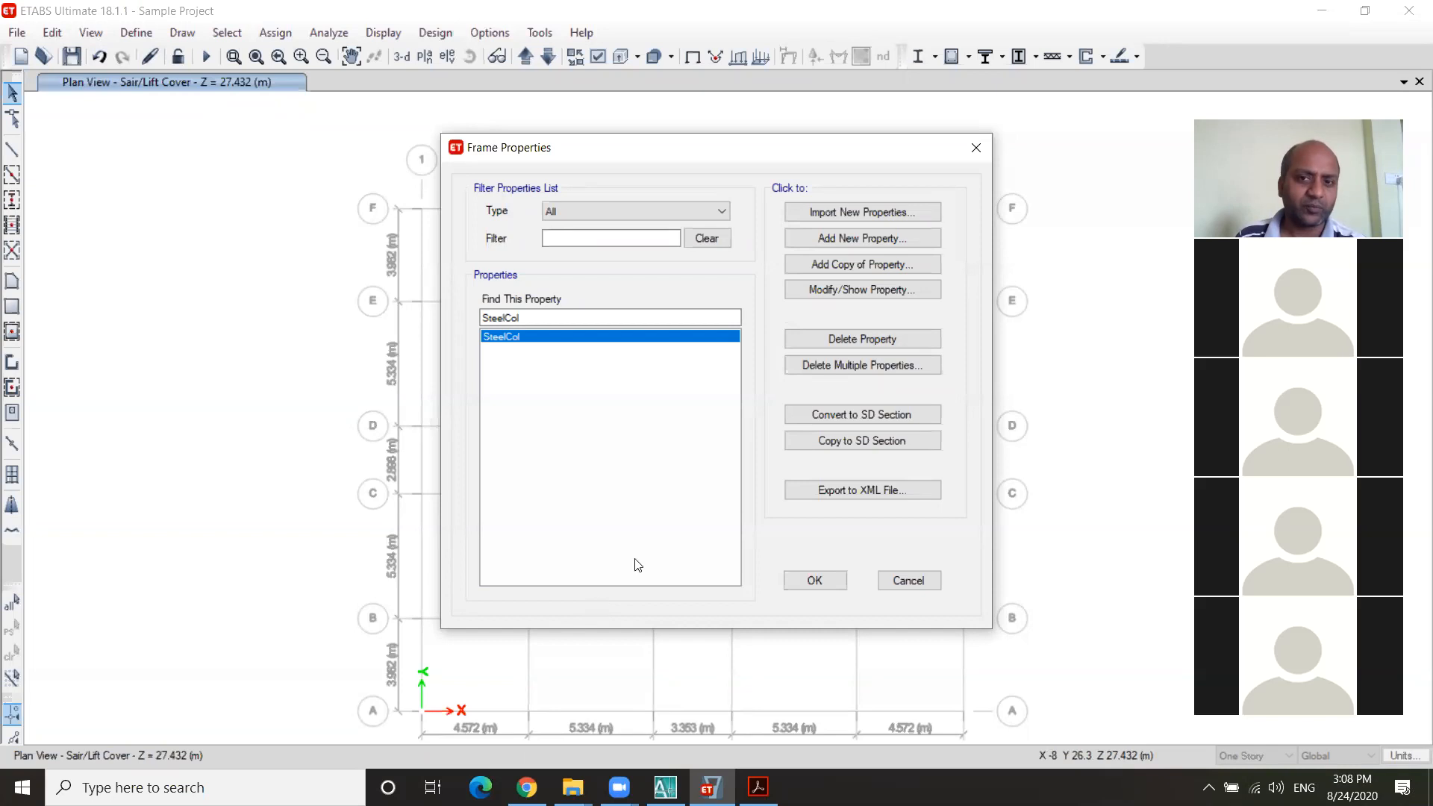
click(869, 237)
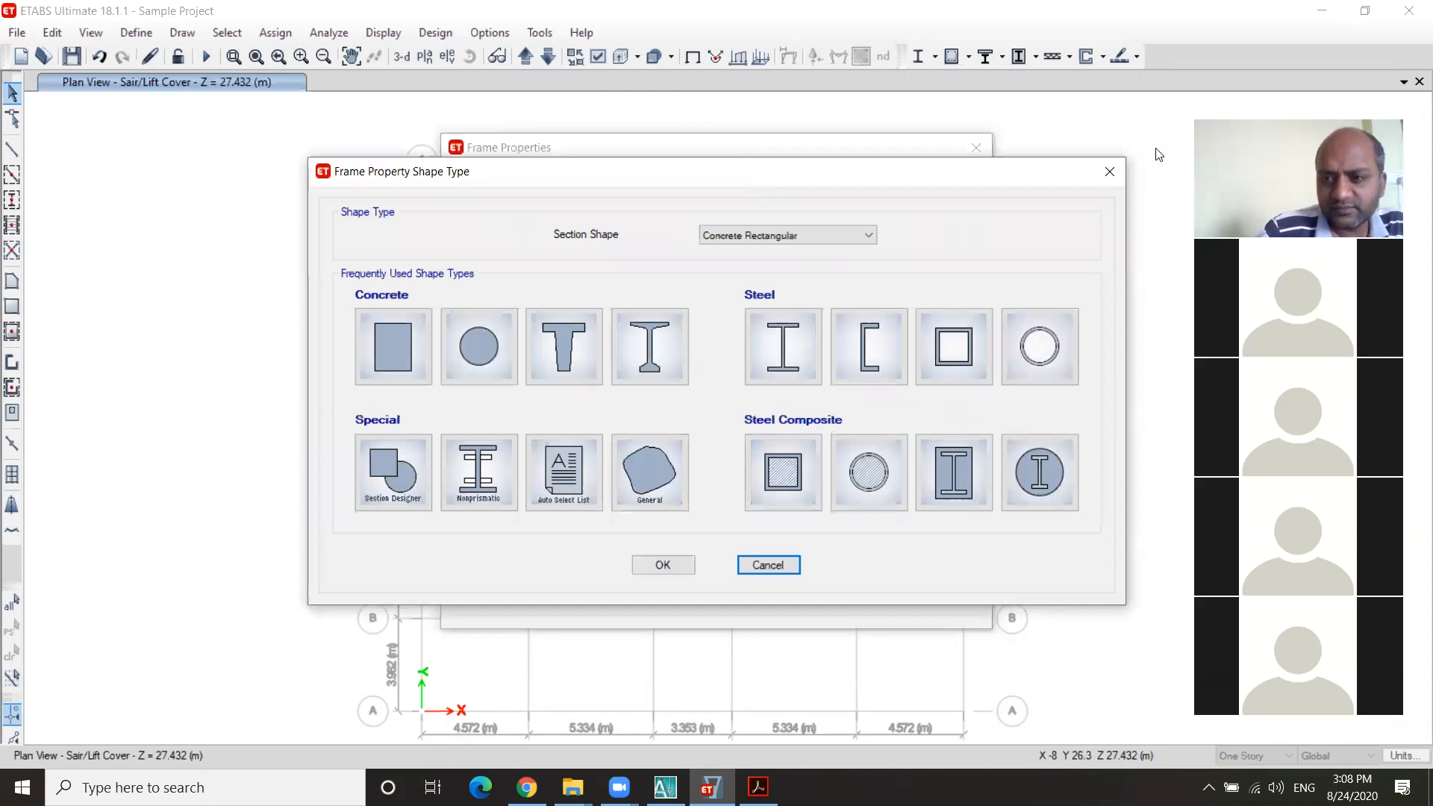
drag(746, 172, 684, 96)
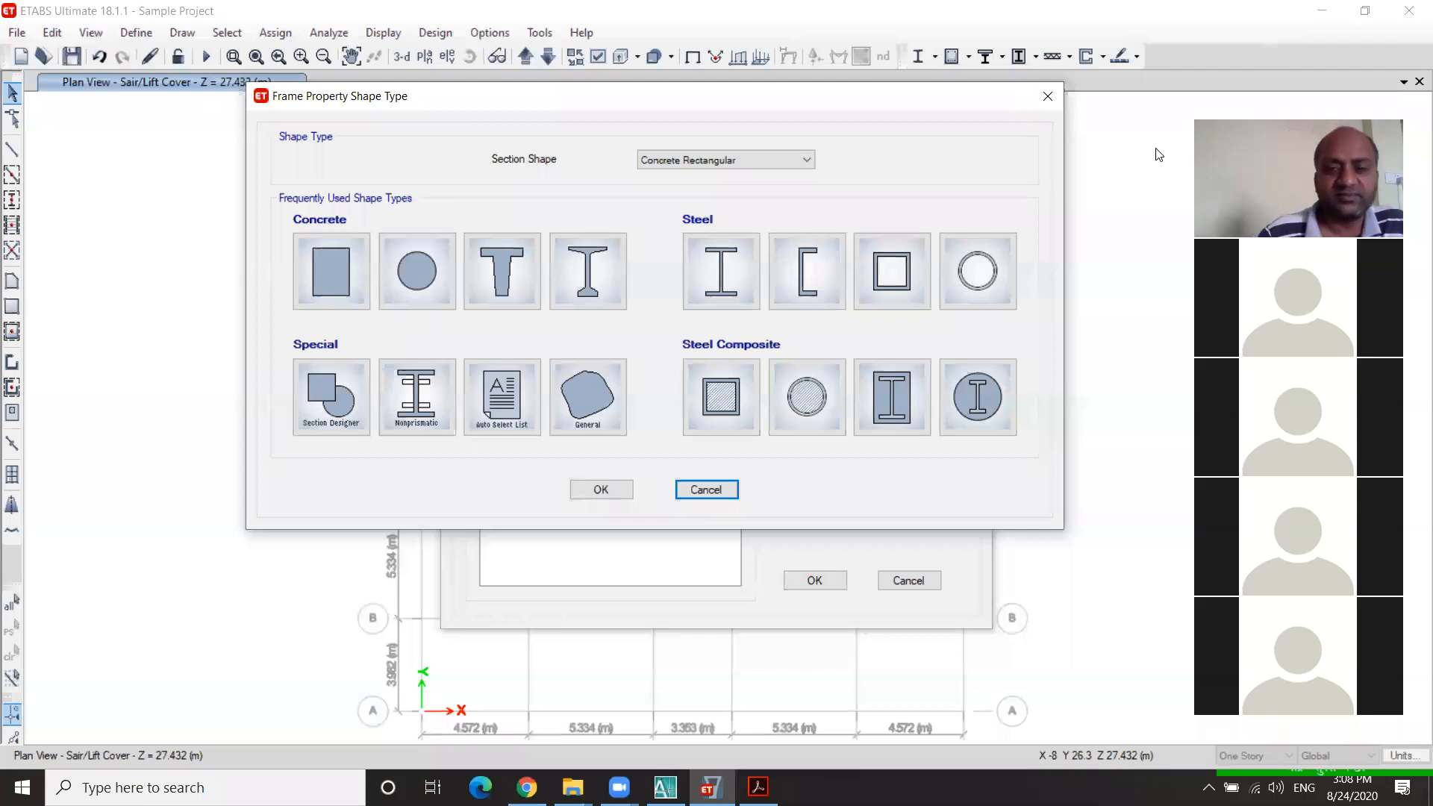
click(1047, 99)
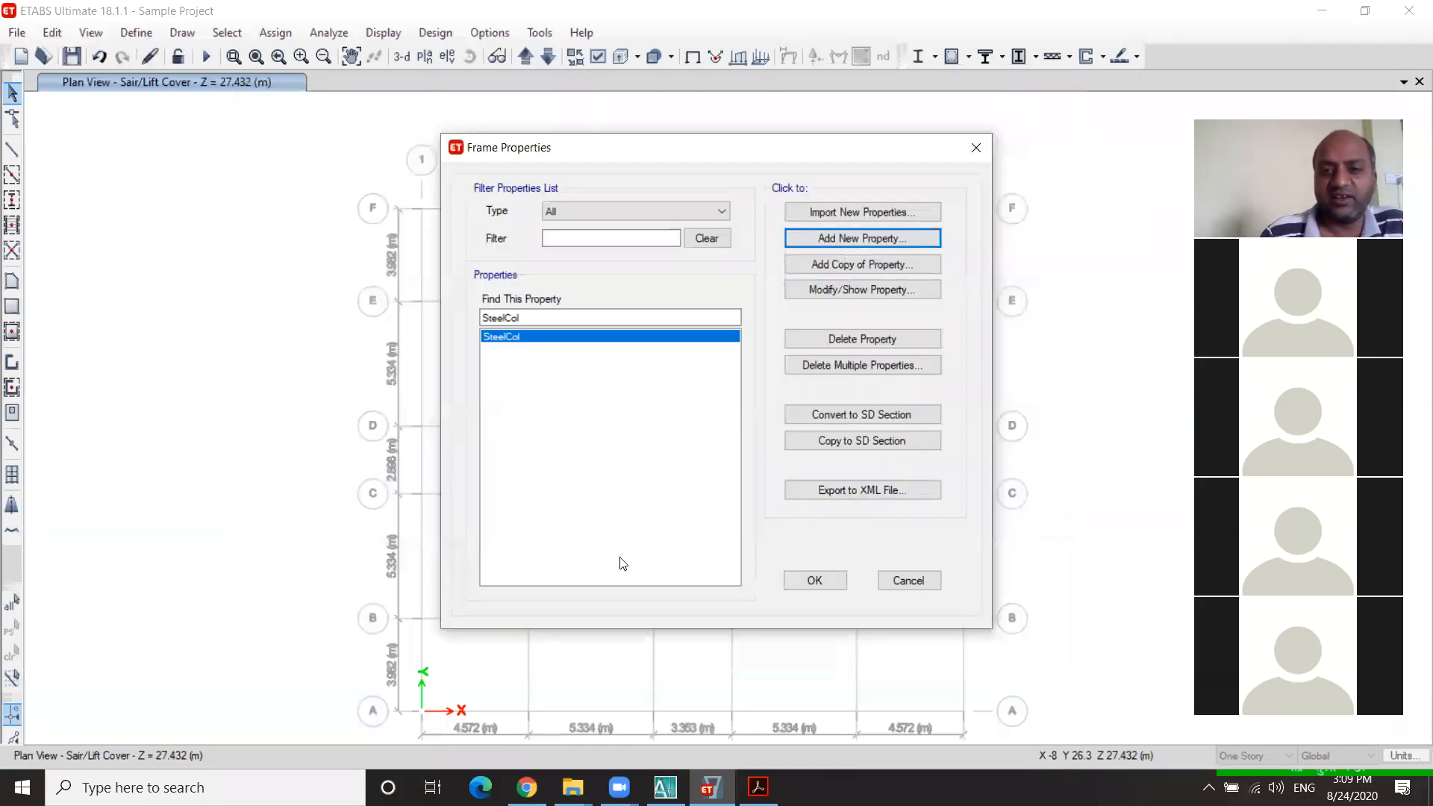
click(872, 239)
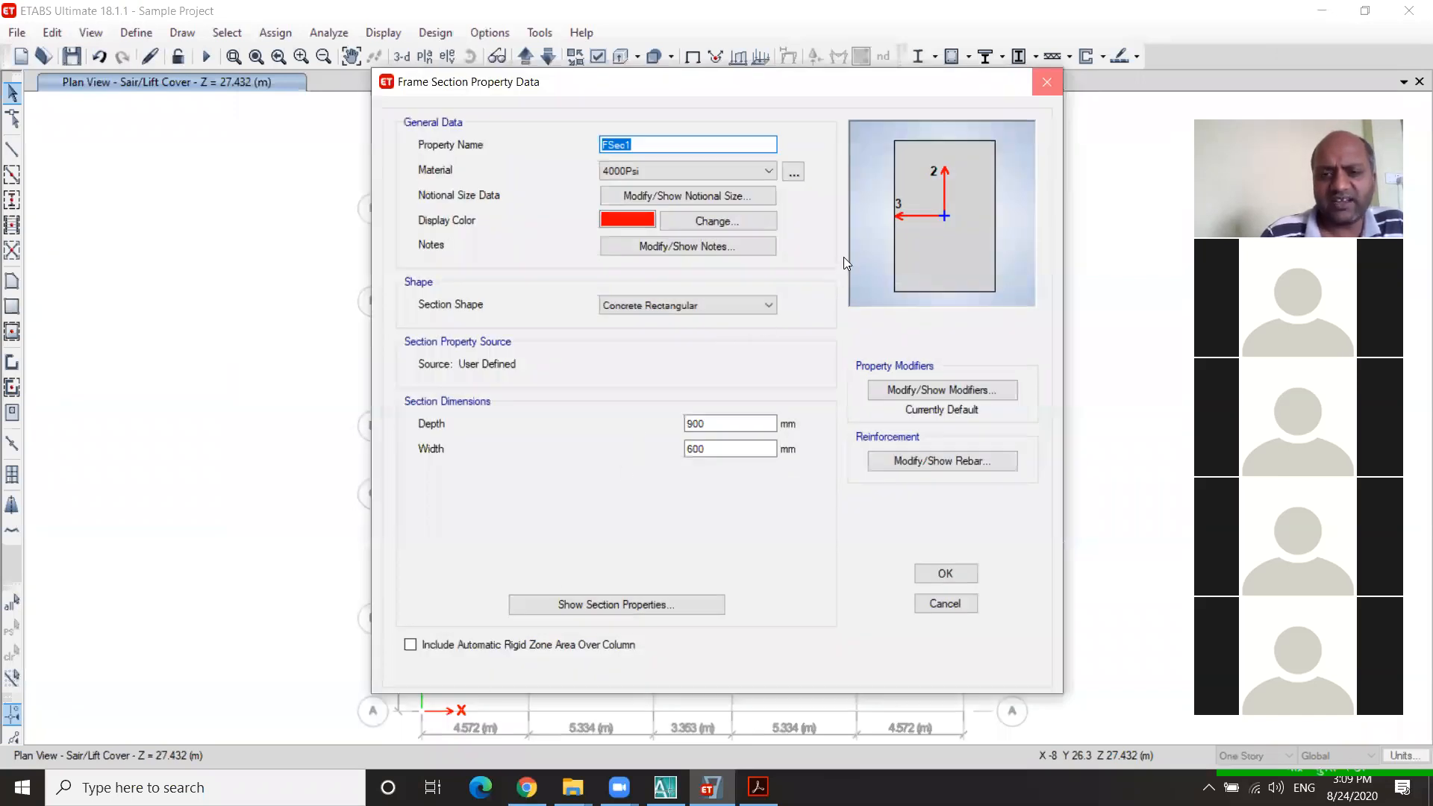
key(Escape)
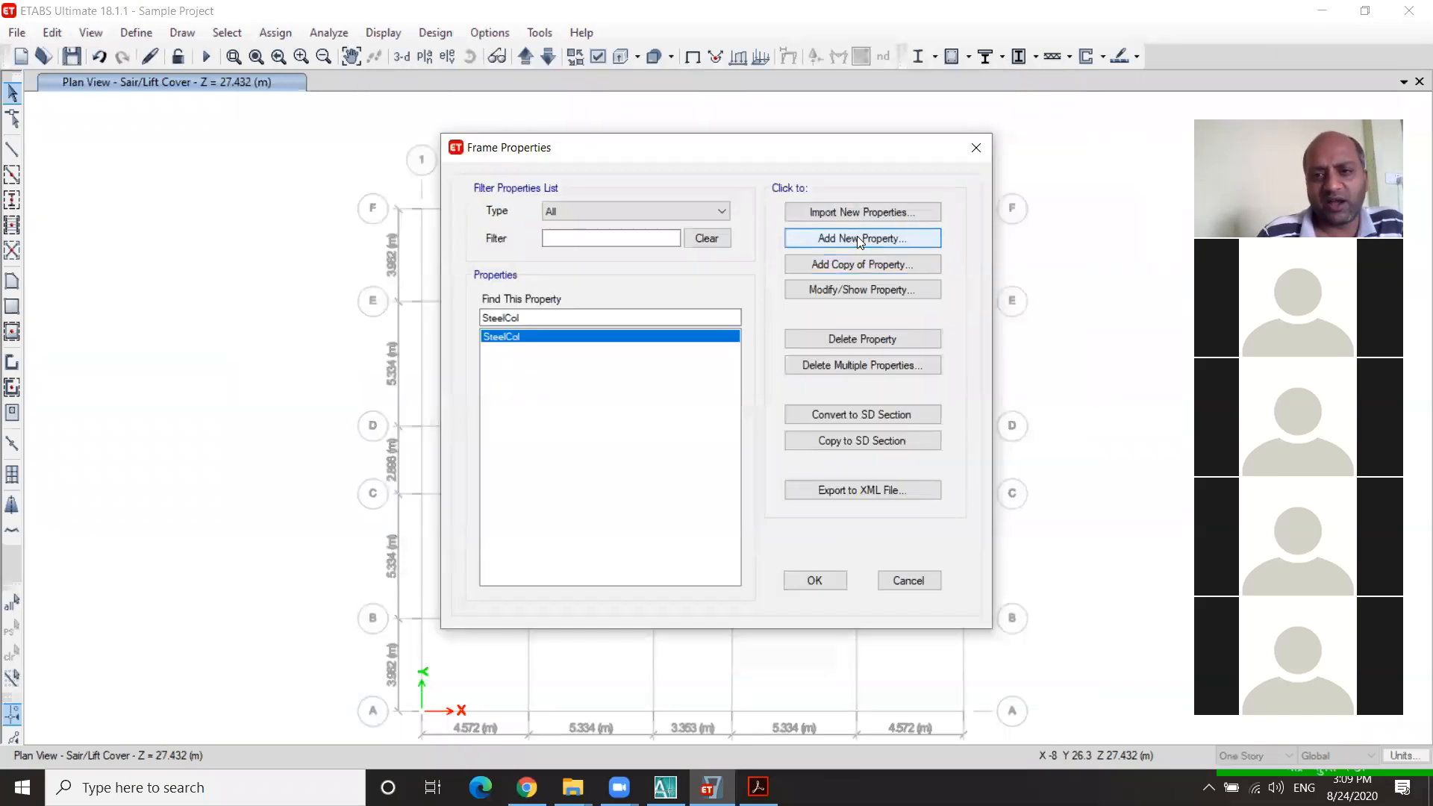
Step: Add a new frame section property with the Concrete Rectangular shape
click(857, 238)
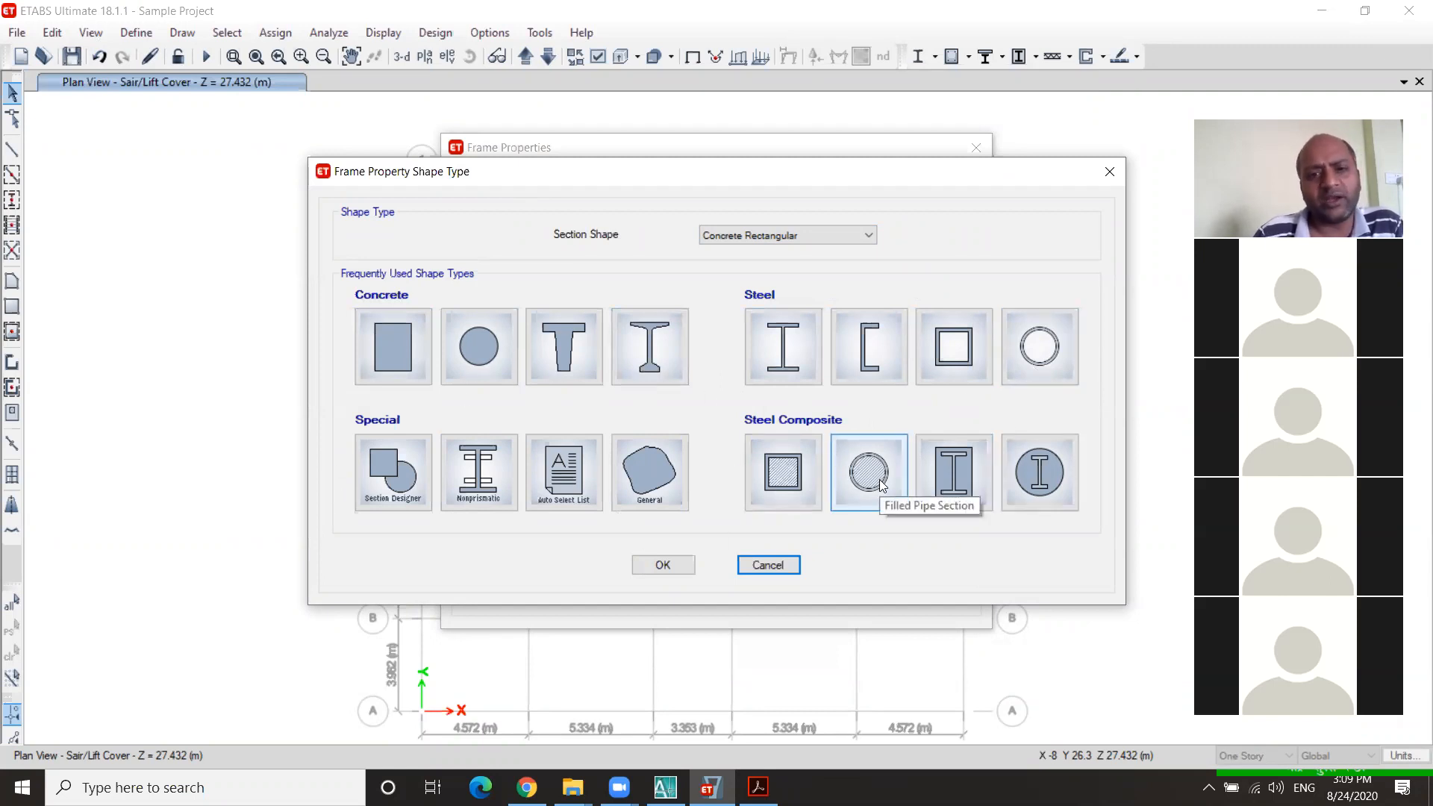
click(386, 340)
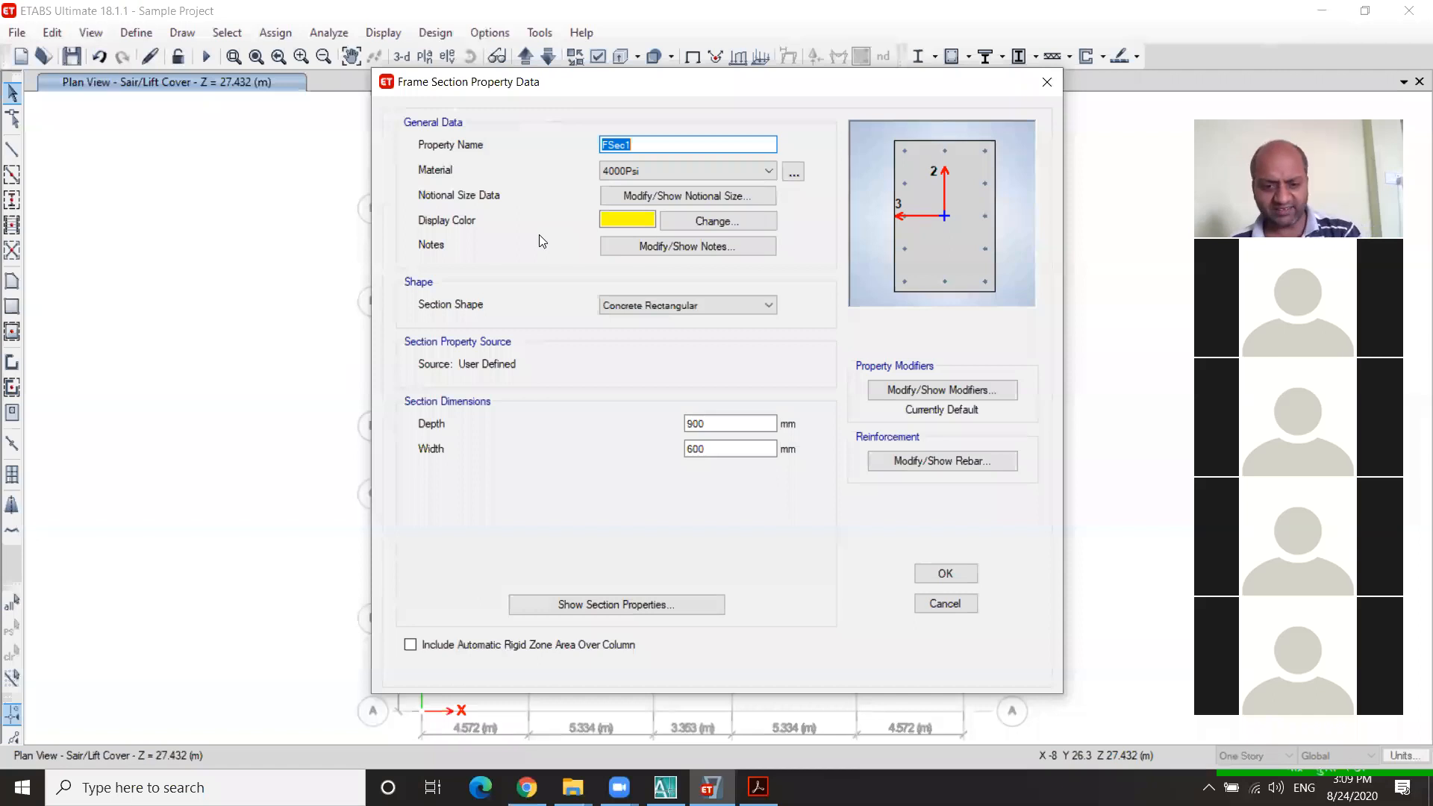
Step: Switch to AutoCAD and measure the side of the column at the wall junction with a linear dimension, without keeping the dimension
click(665, 787)
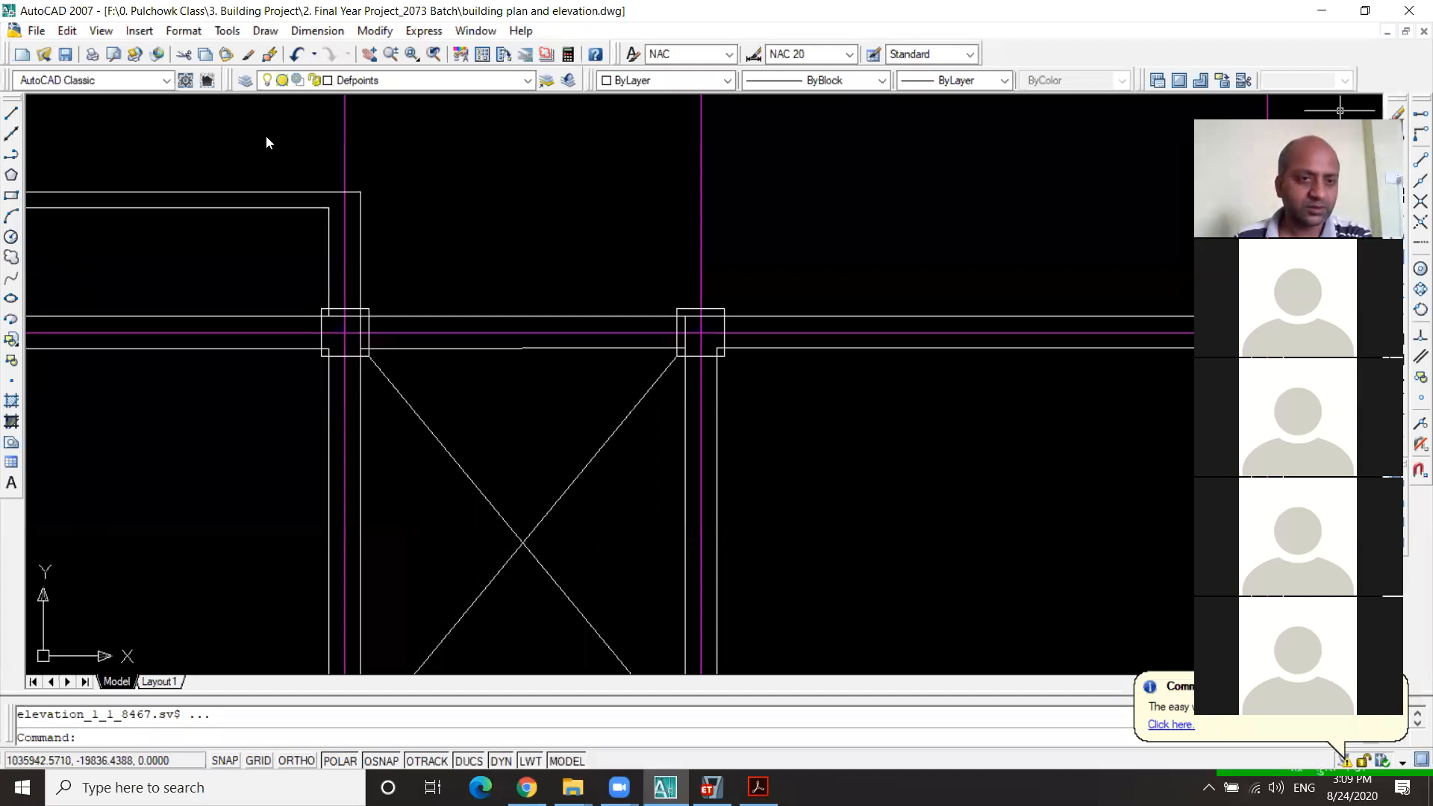
drag(78, 170, 27, 192)
click(35, 113)
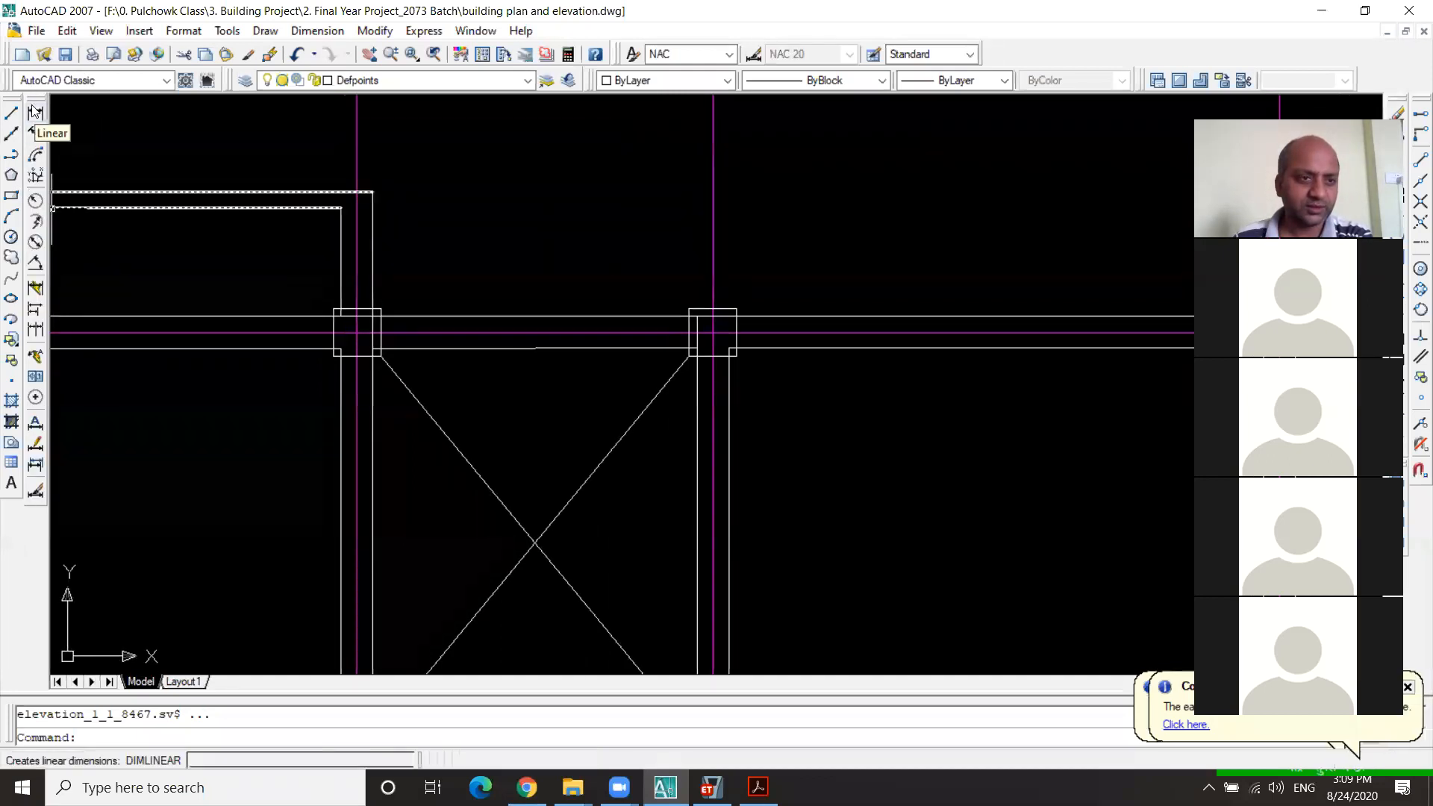
scroll(340, 313, up, 3)
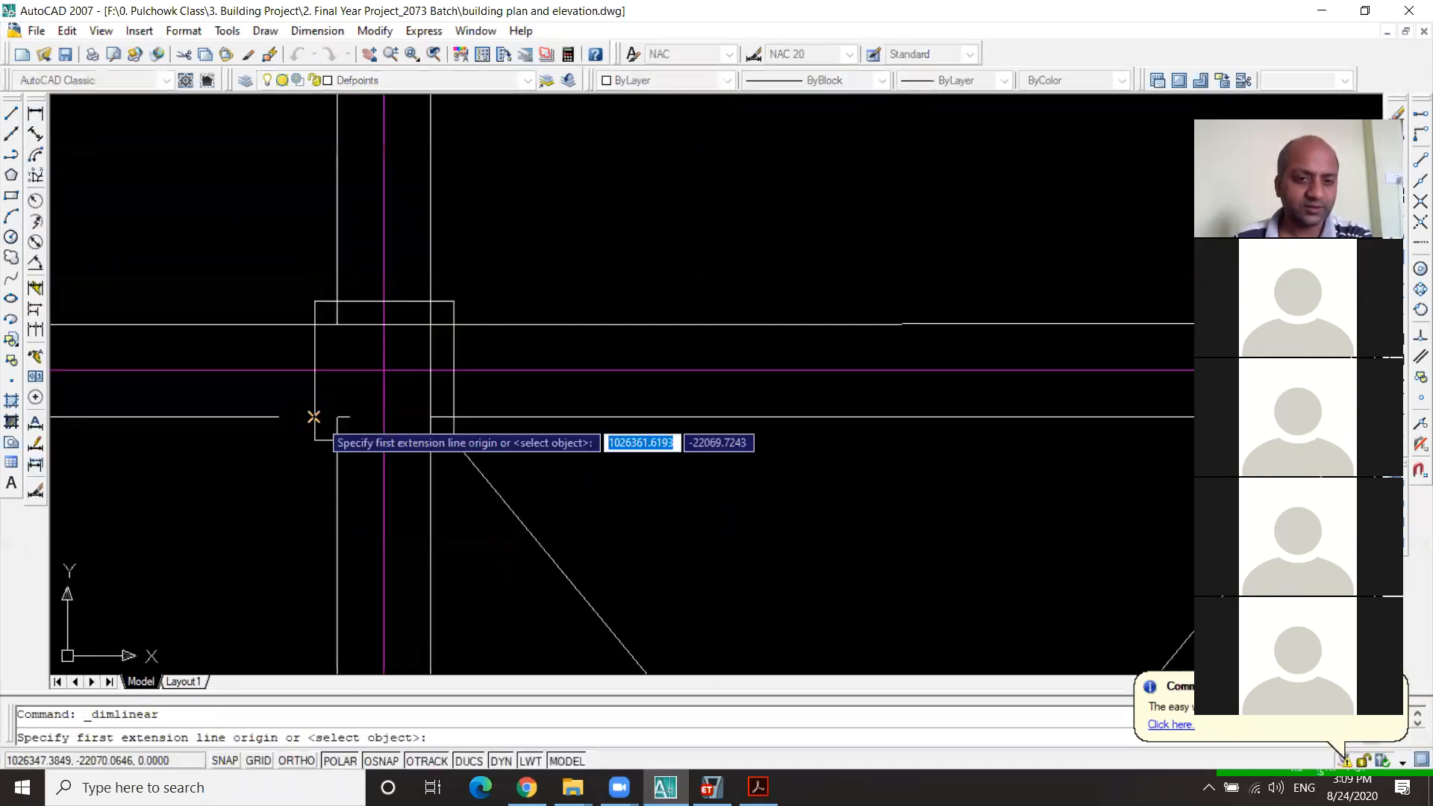
click(313, 417)
click(453, 301)
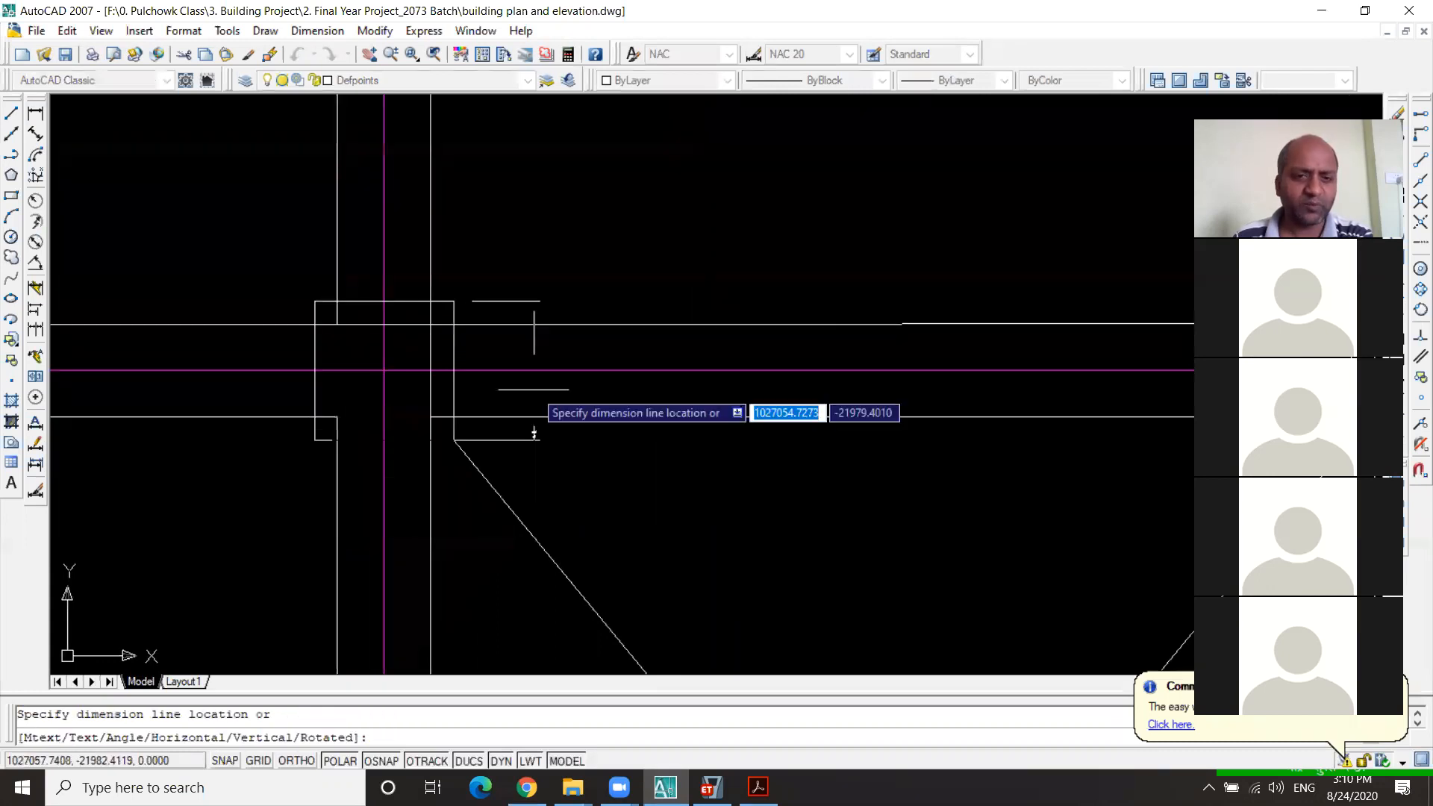
key(Escape)
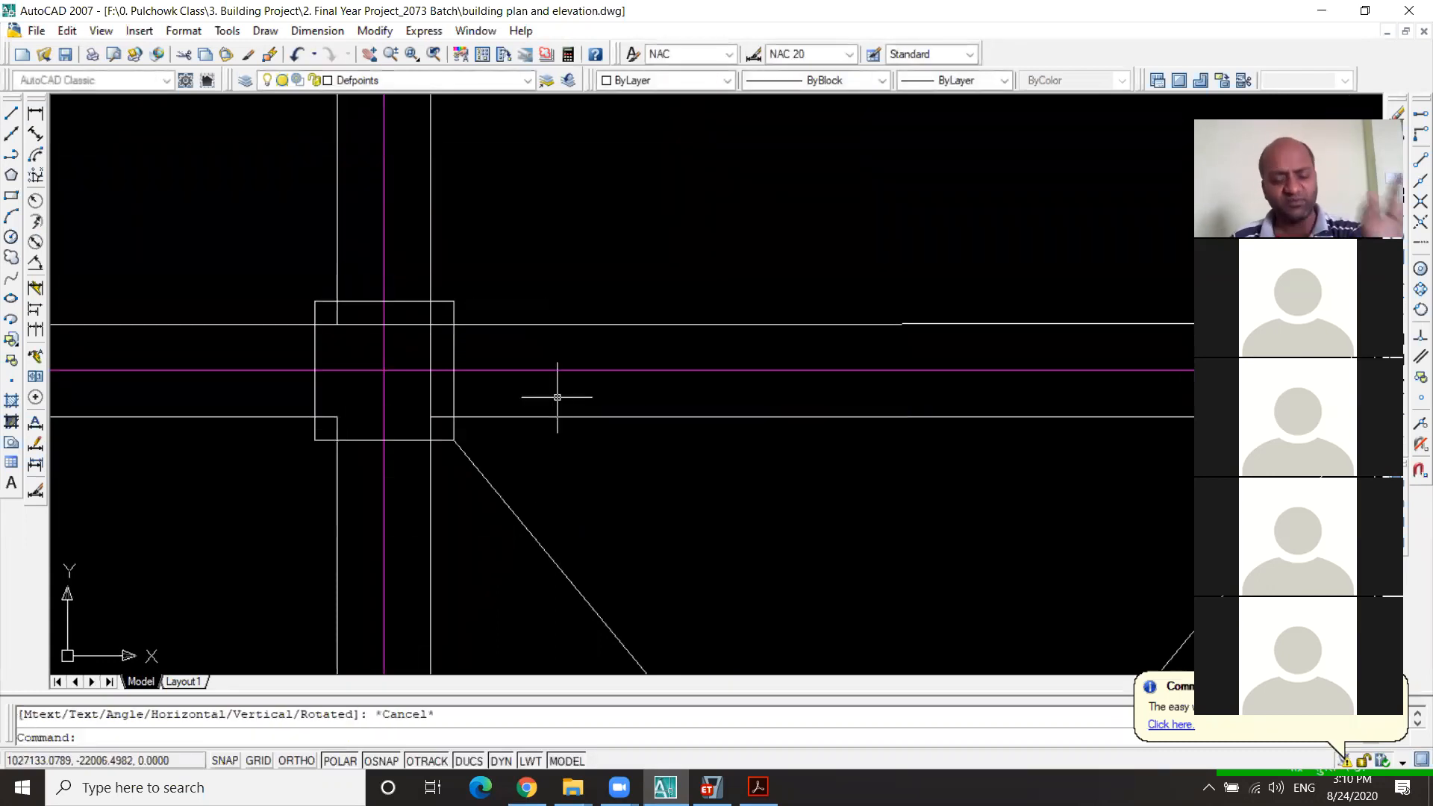
Step: Switch back to ETABS, name the new concrete section "C 450 x 450" and assign it the M25 material
click(711, 786)
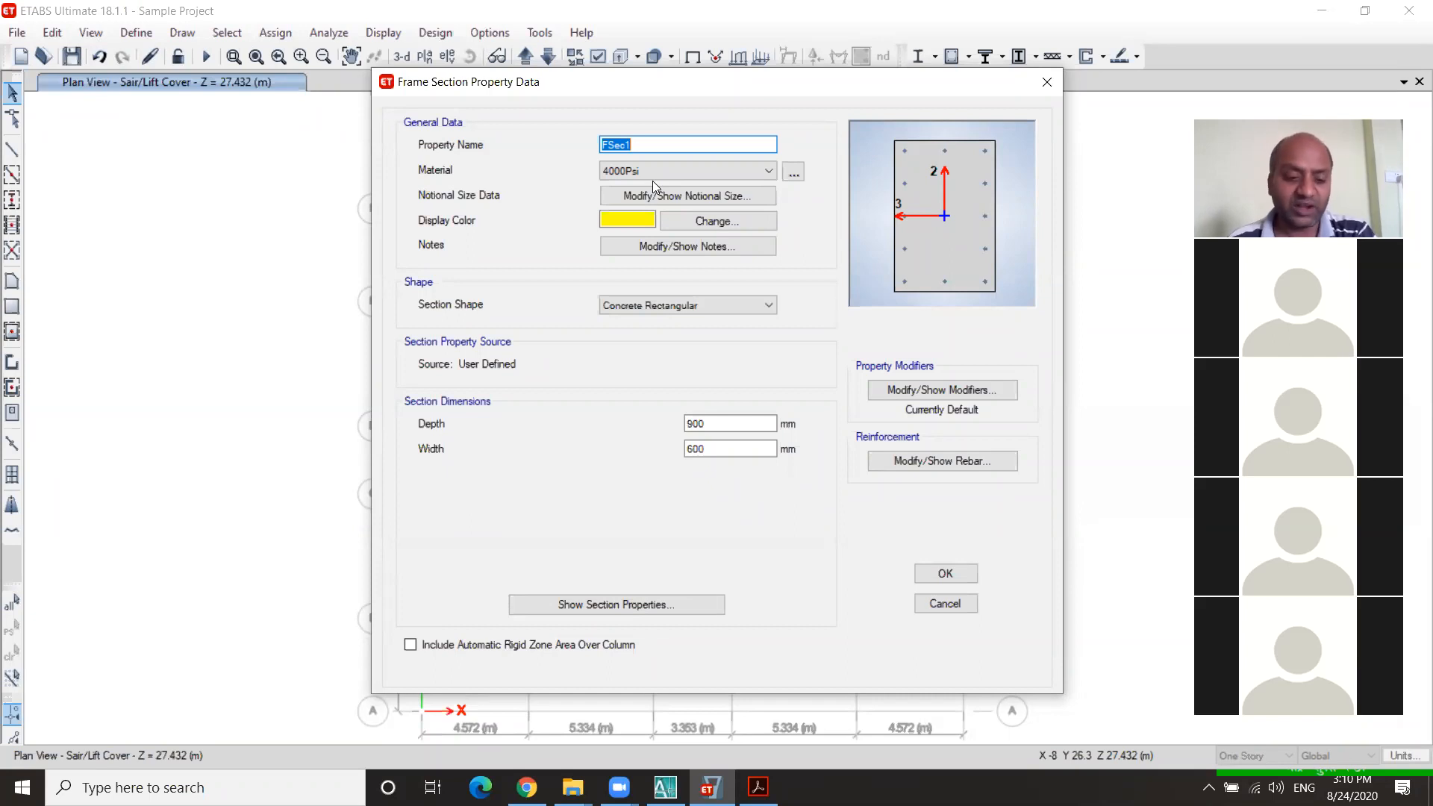
text(C)
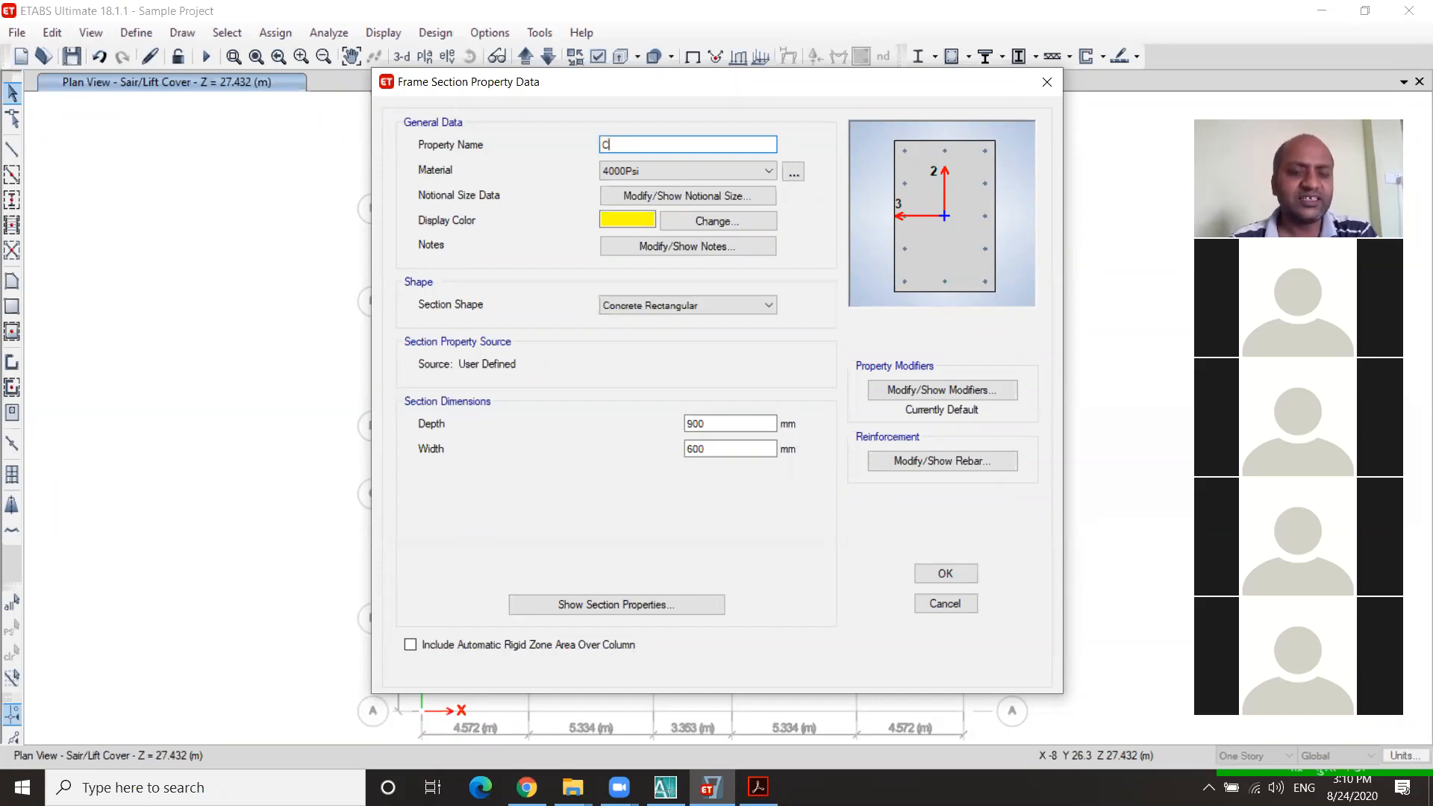
text( 45)
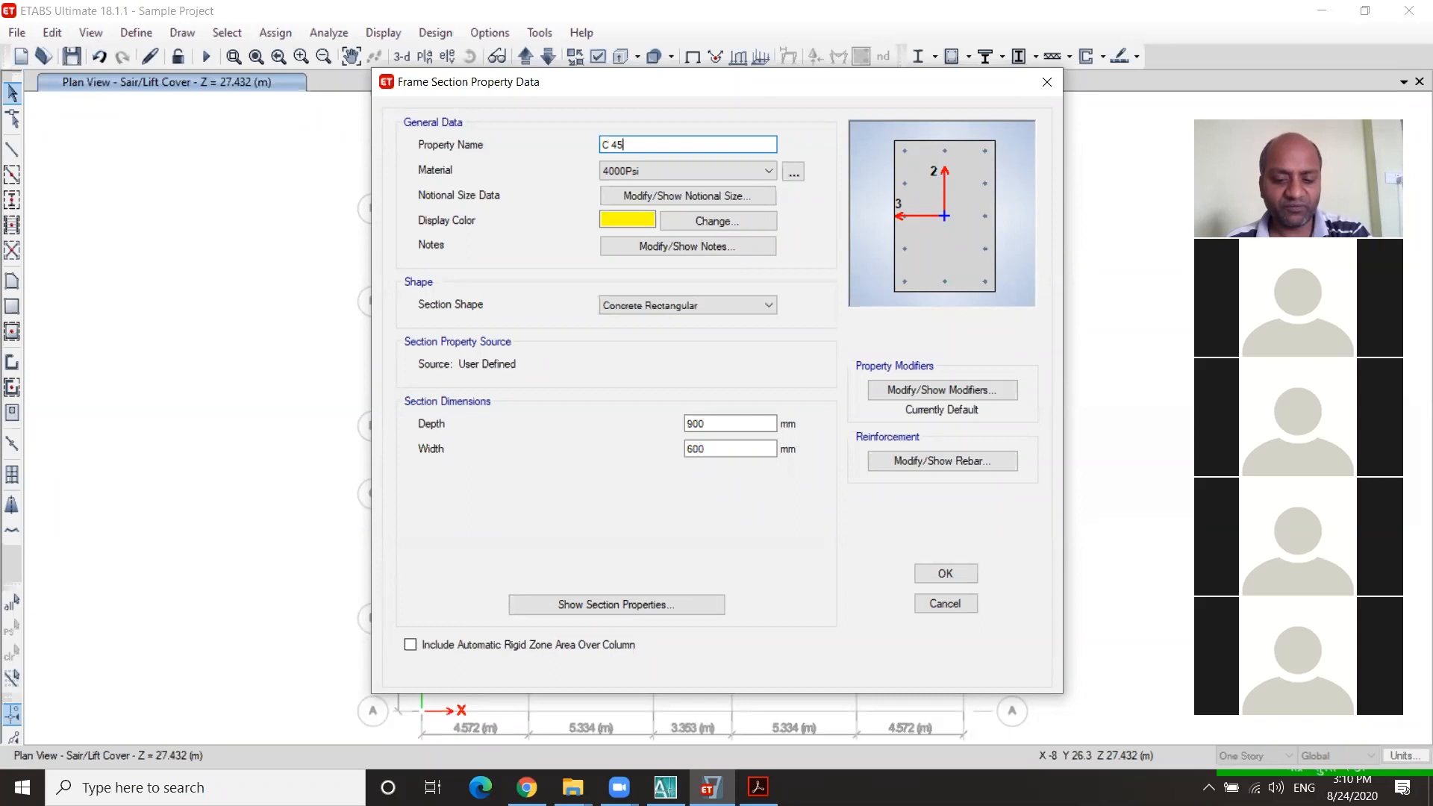
text(0 x 450)
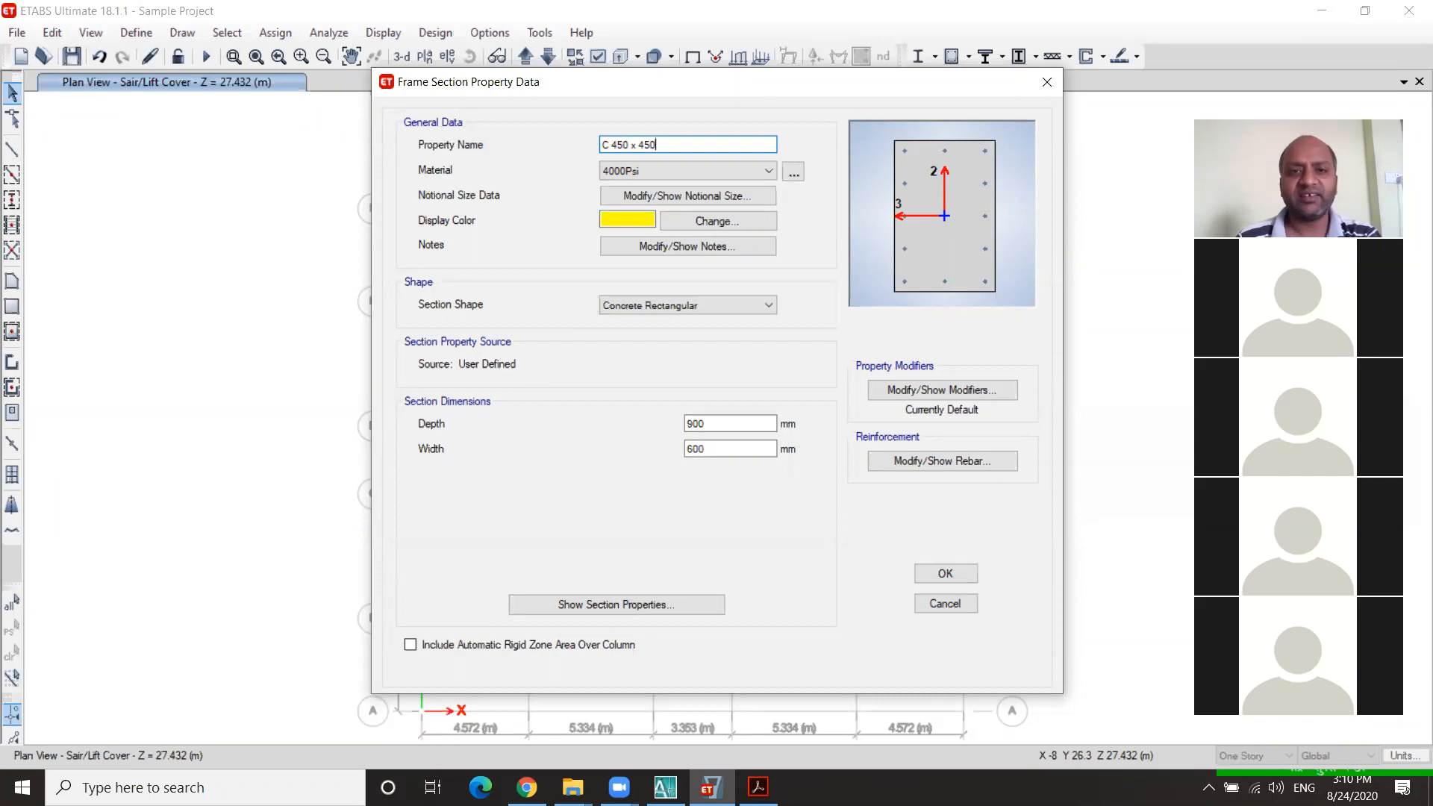
click(766, 172)
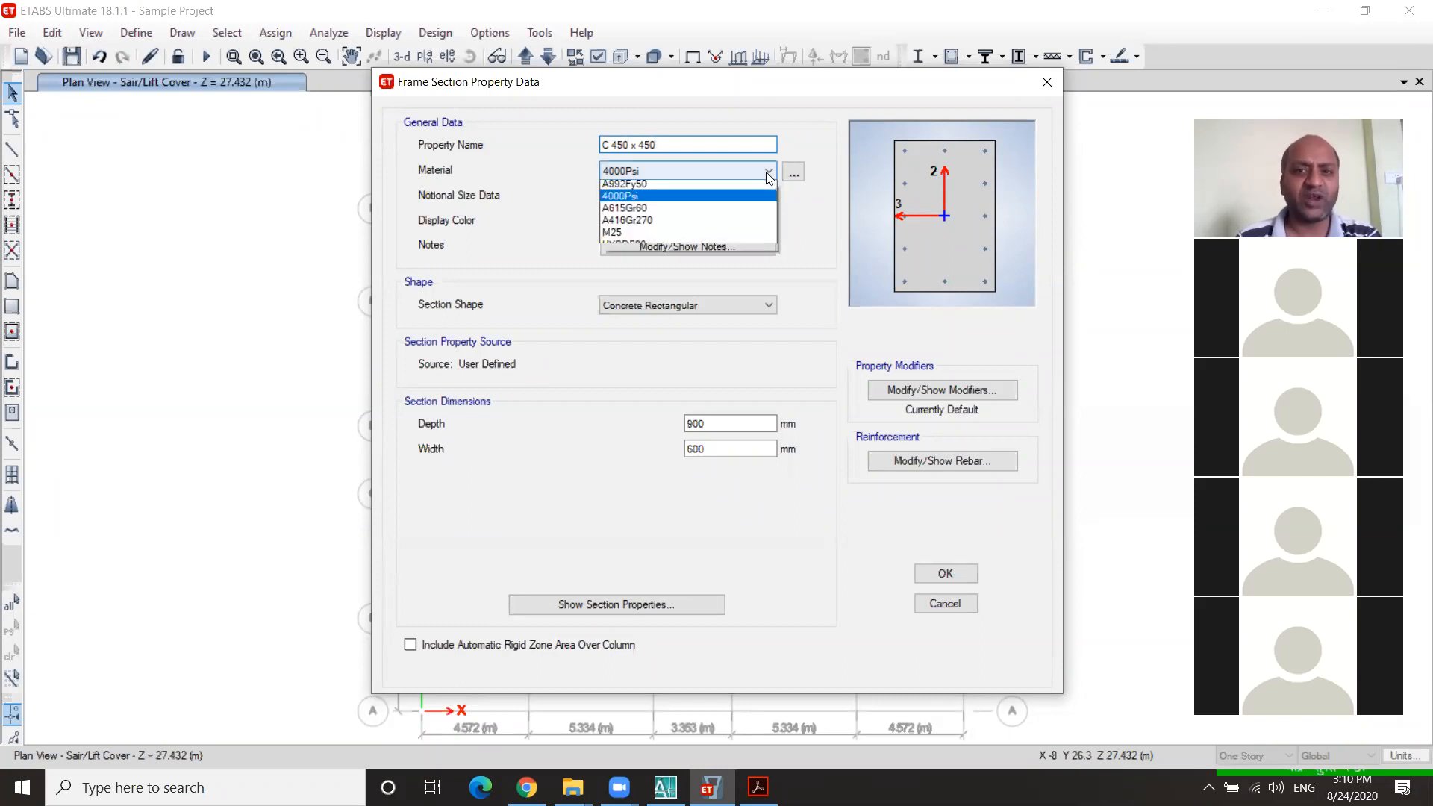
click(661, 235)
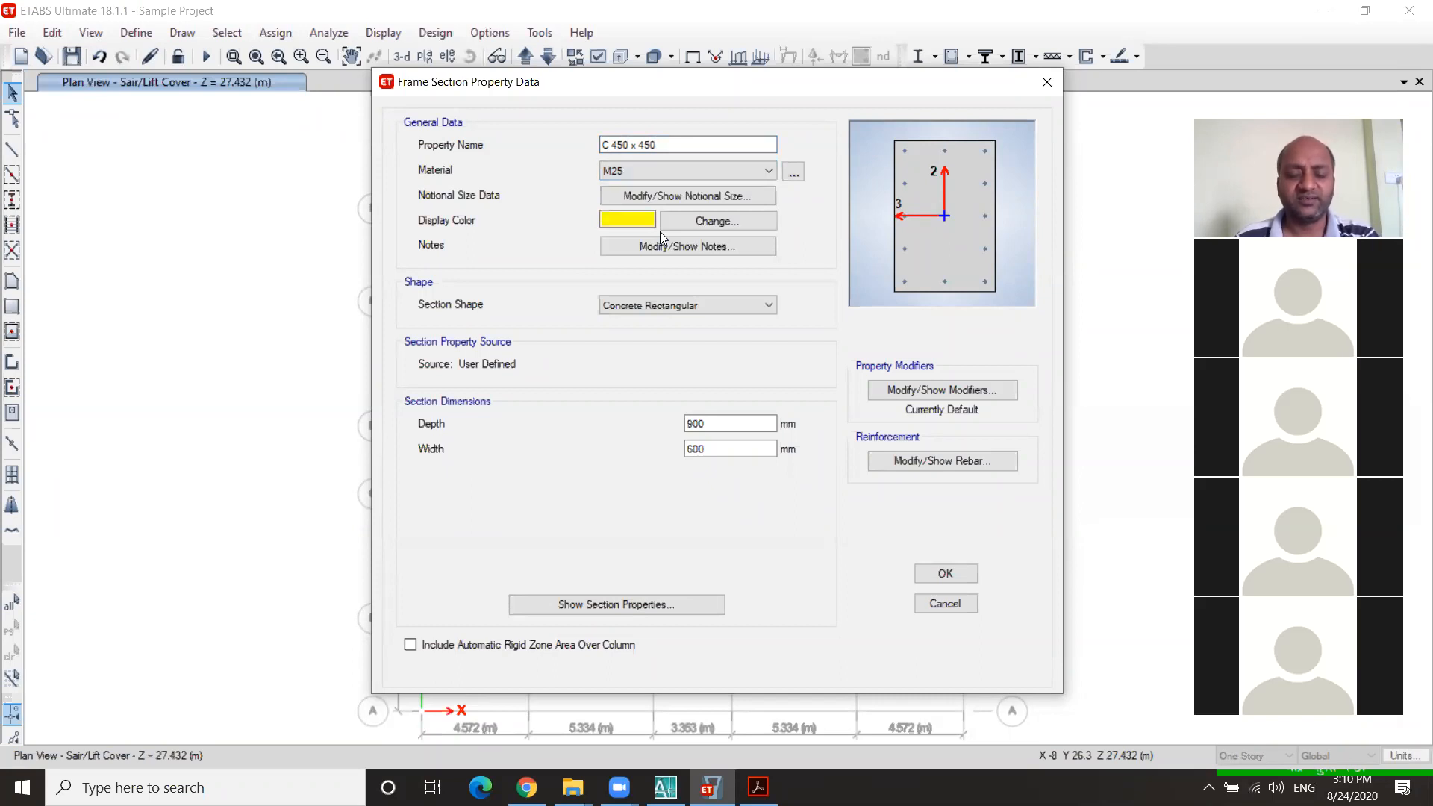
click(772, 172)
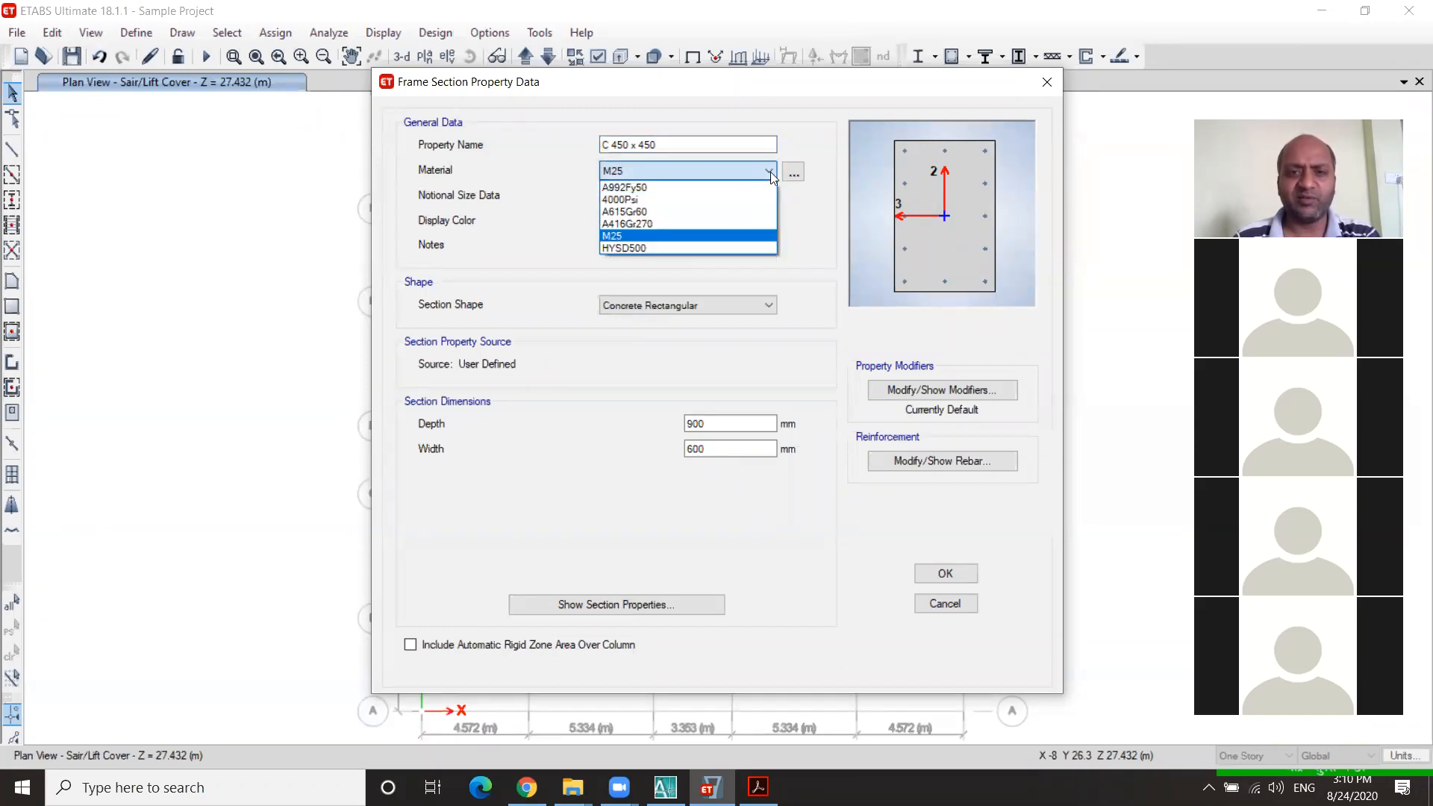
click(637, 236)
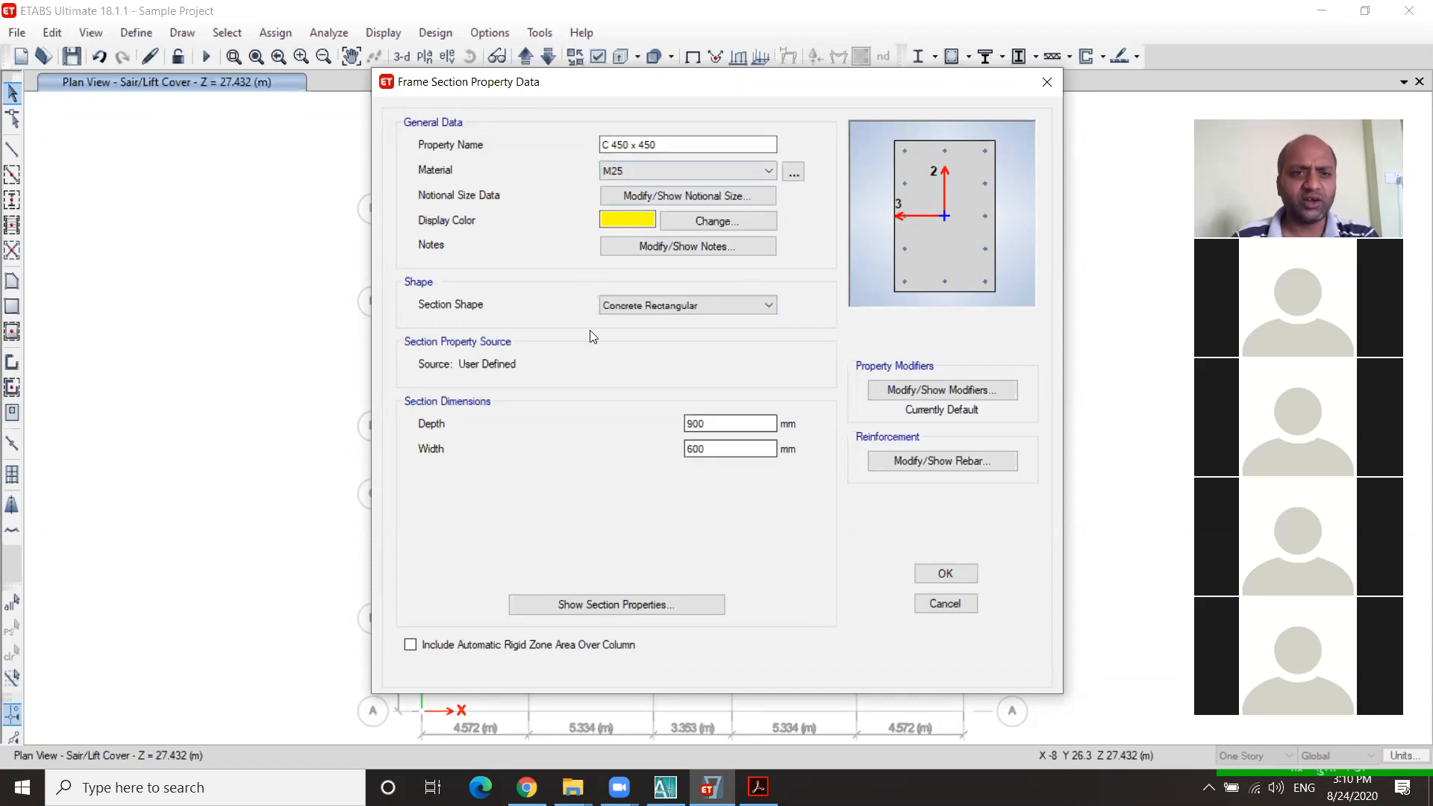
Step: Change the column section's display color to blue
click(706, 220)
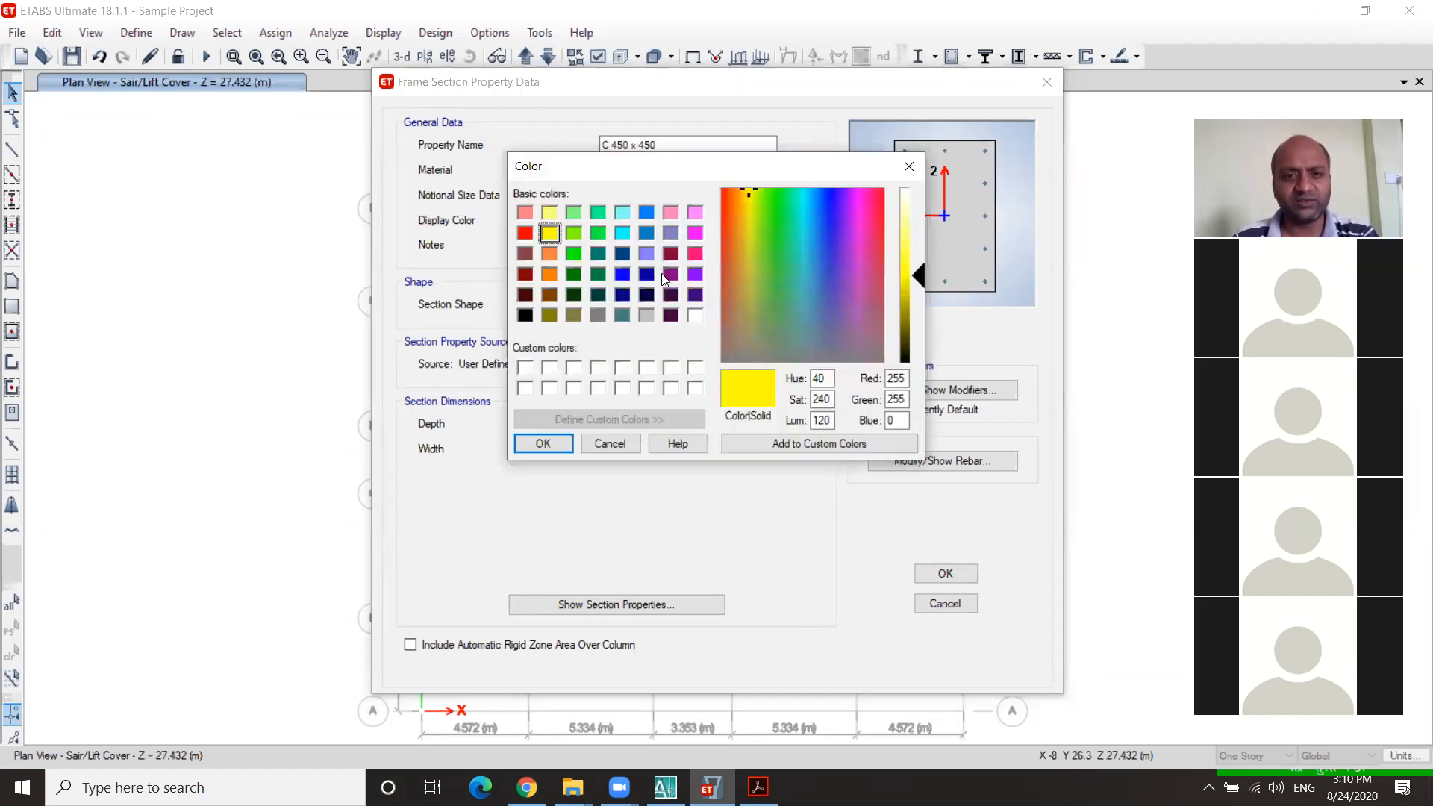
click(624, 275)
click(543, 443)
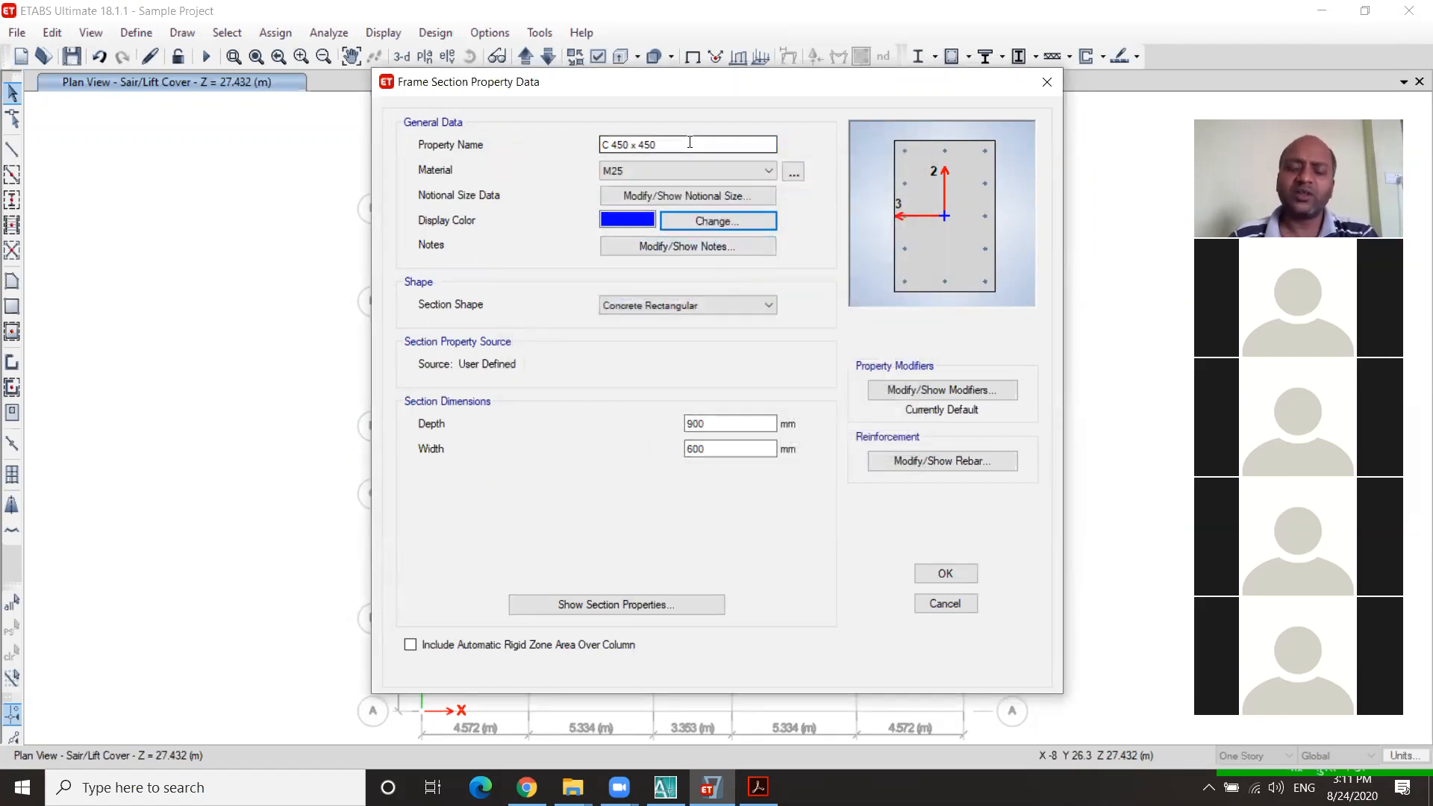
drag(657, 144, 586, 145)
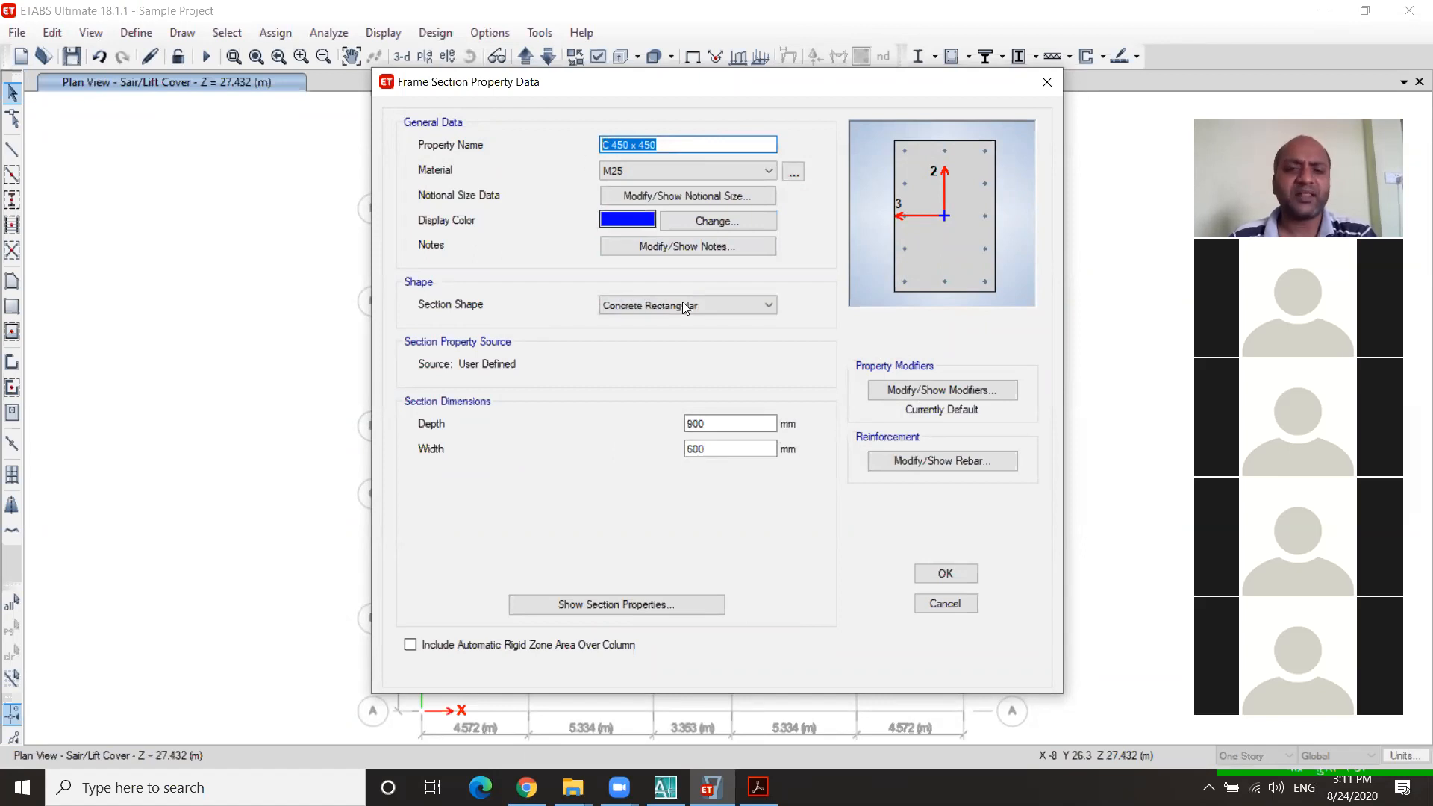
Step: Set the column section's depth and width to 450 mm each
drag(726, 418, 645, 432)
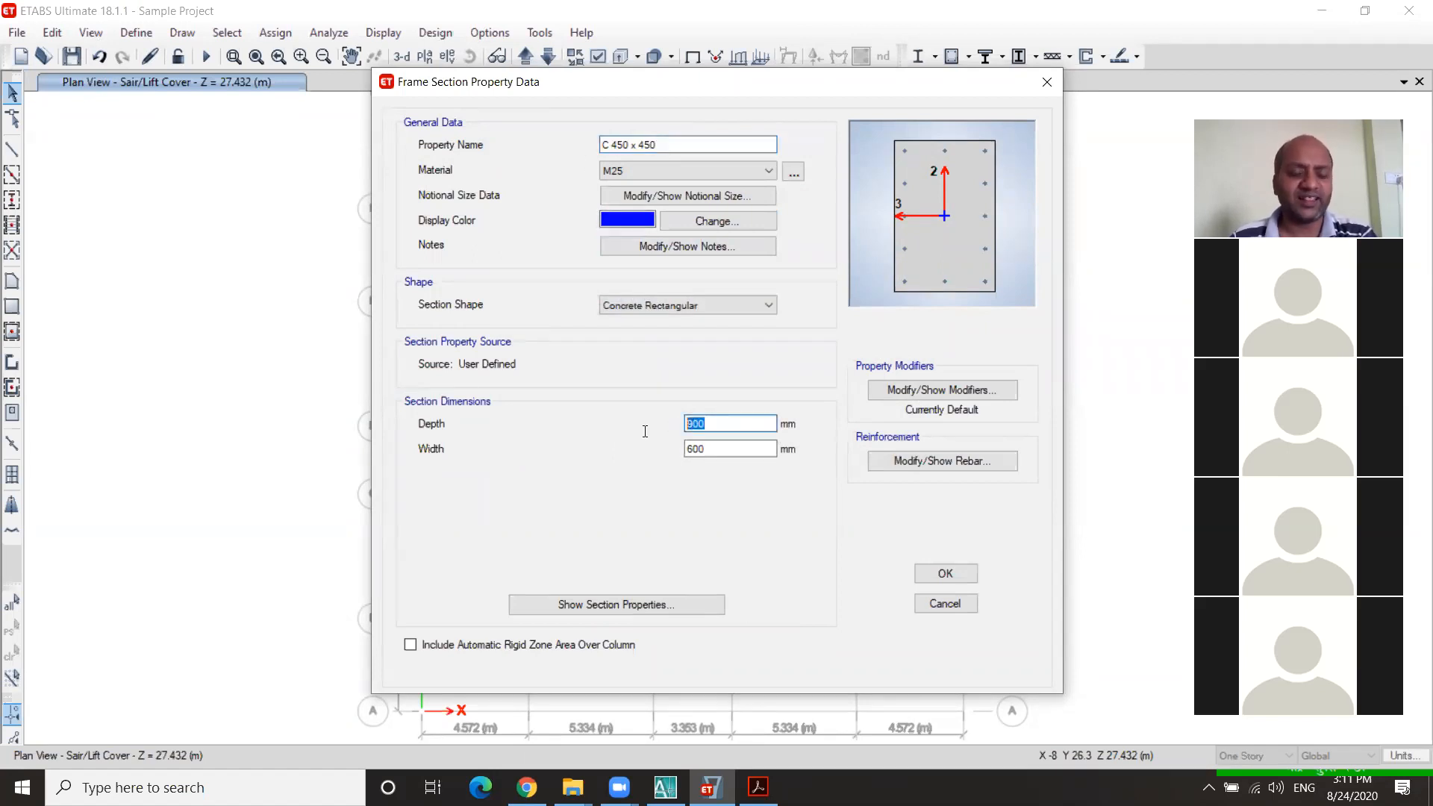
text(450)
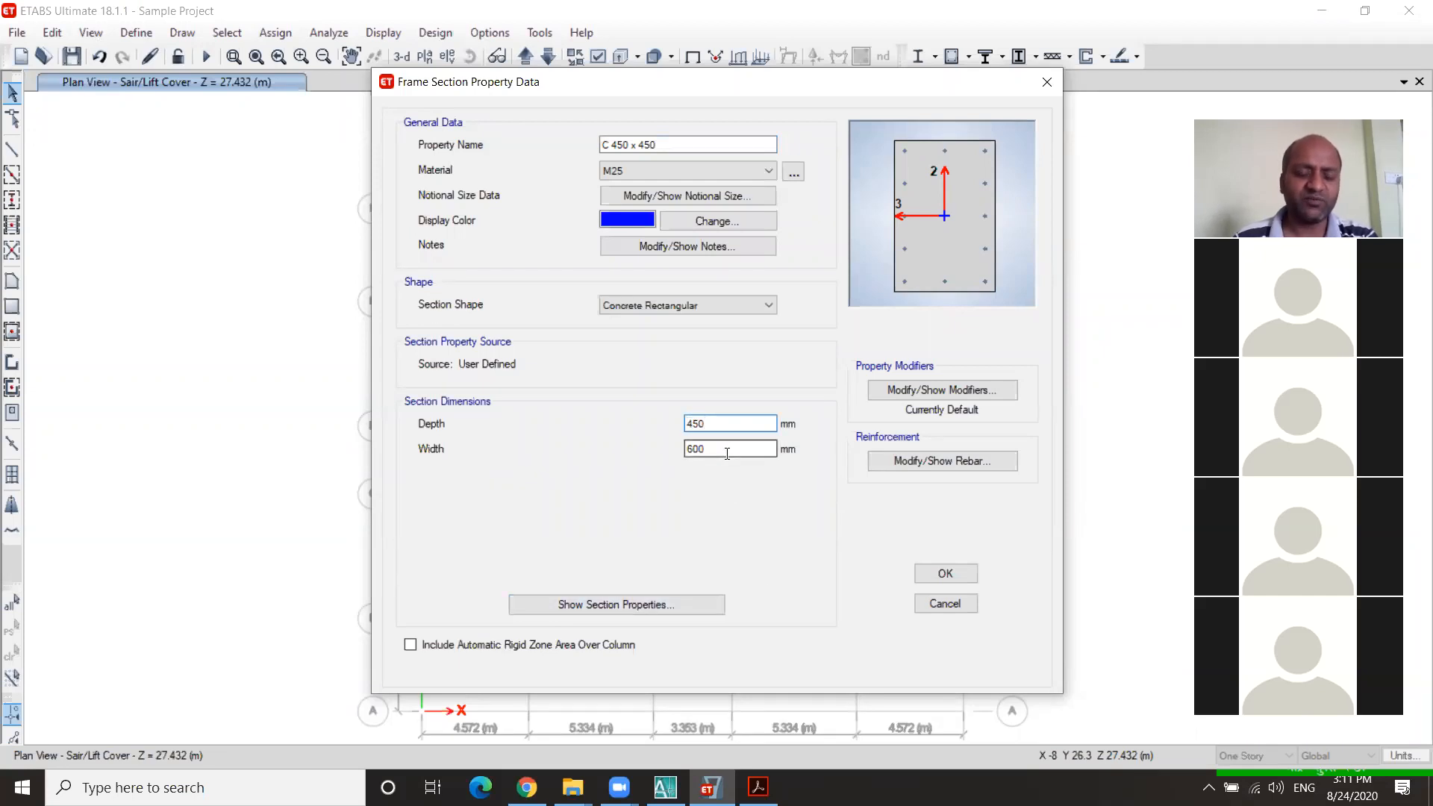
drag(729, 454, 615, 478)
text(450)
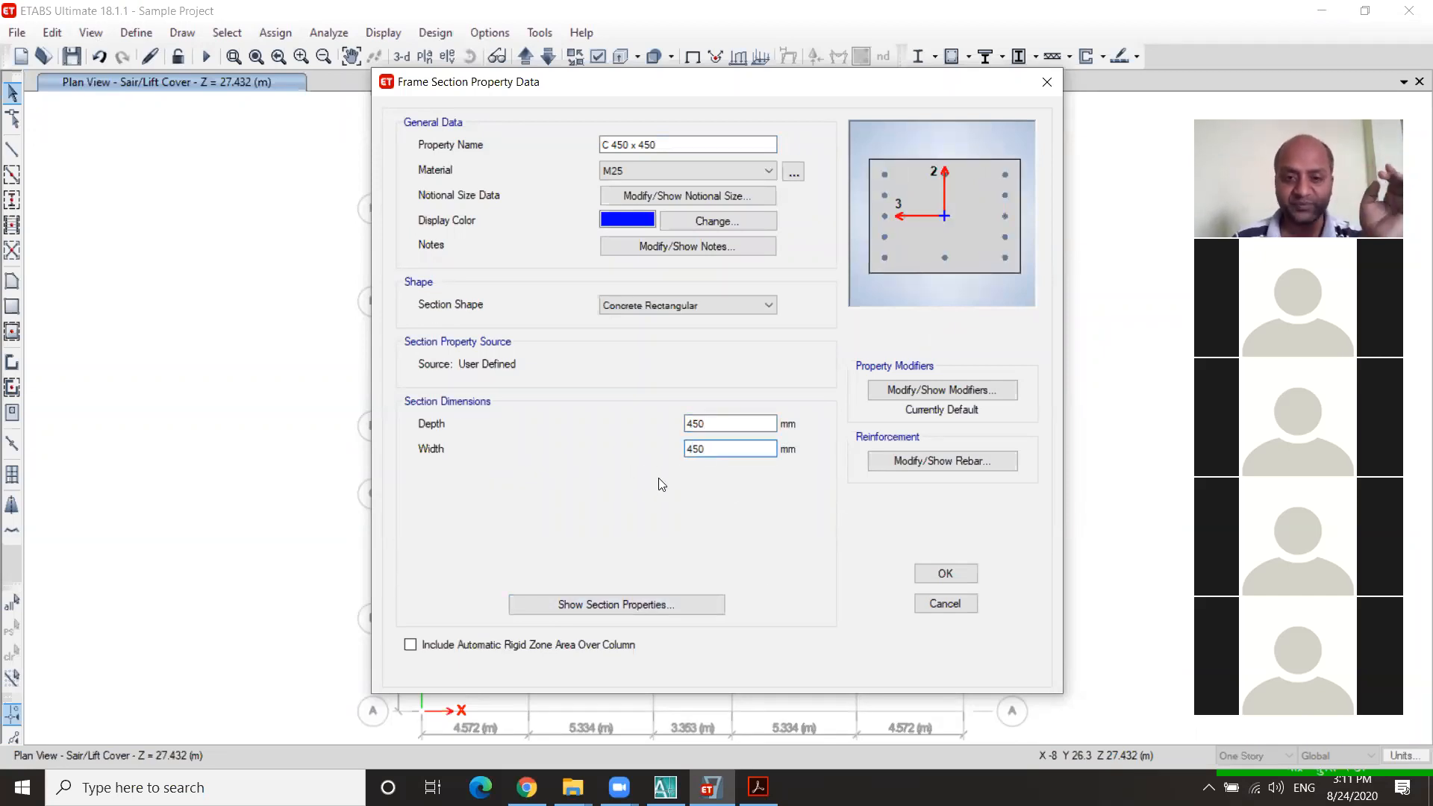
click(711, 424)
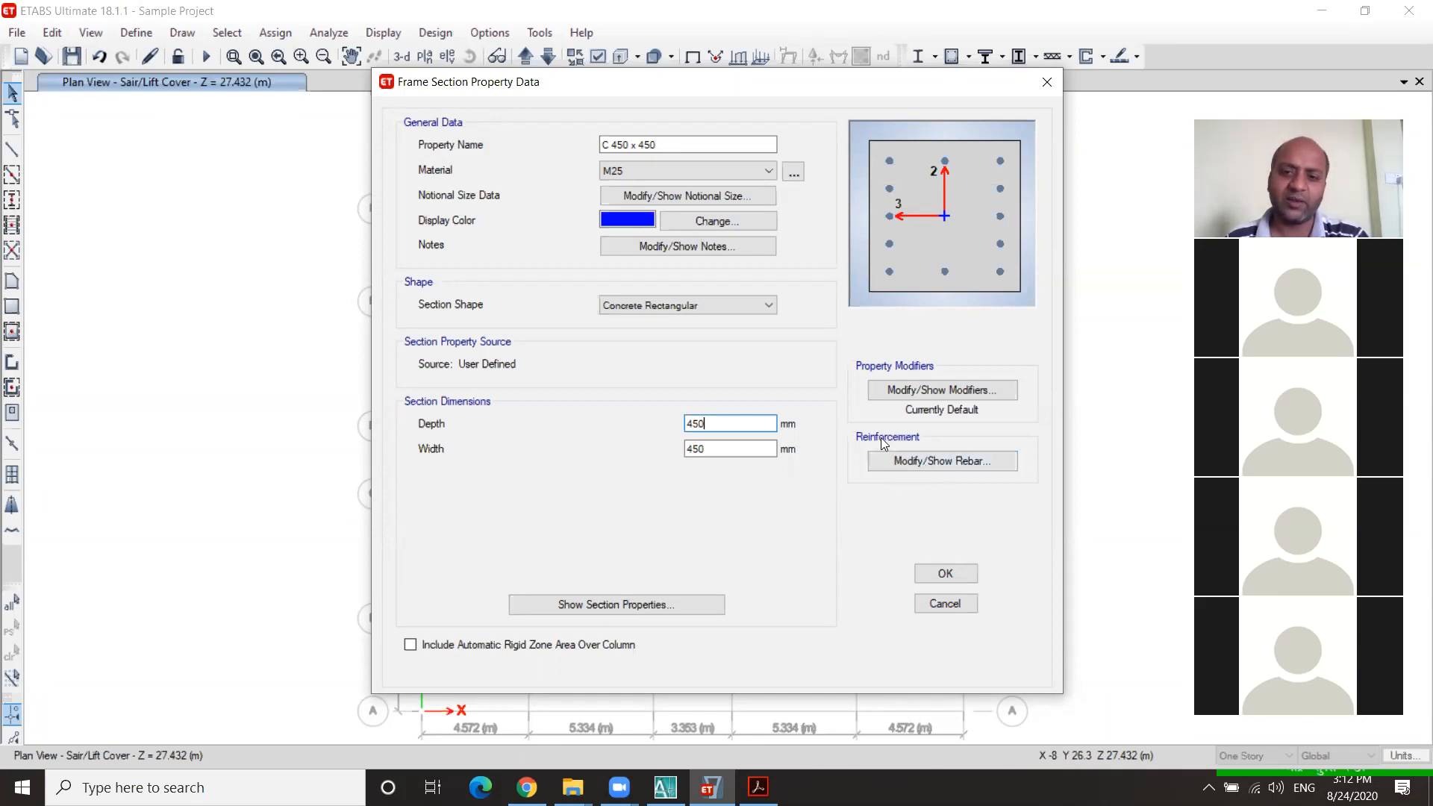
Step: Open the section's reinforcement data and set the rebar material to HYSD500 for both longitudinal bars and ties
click(912, 462)
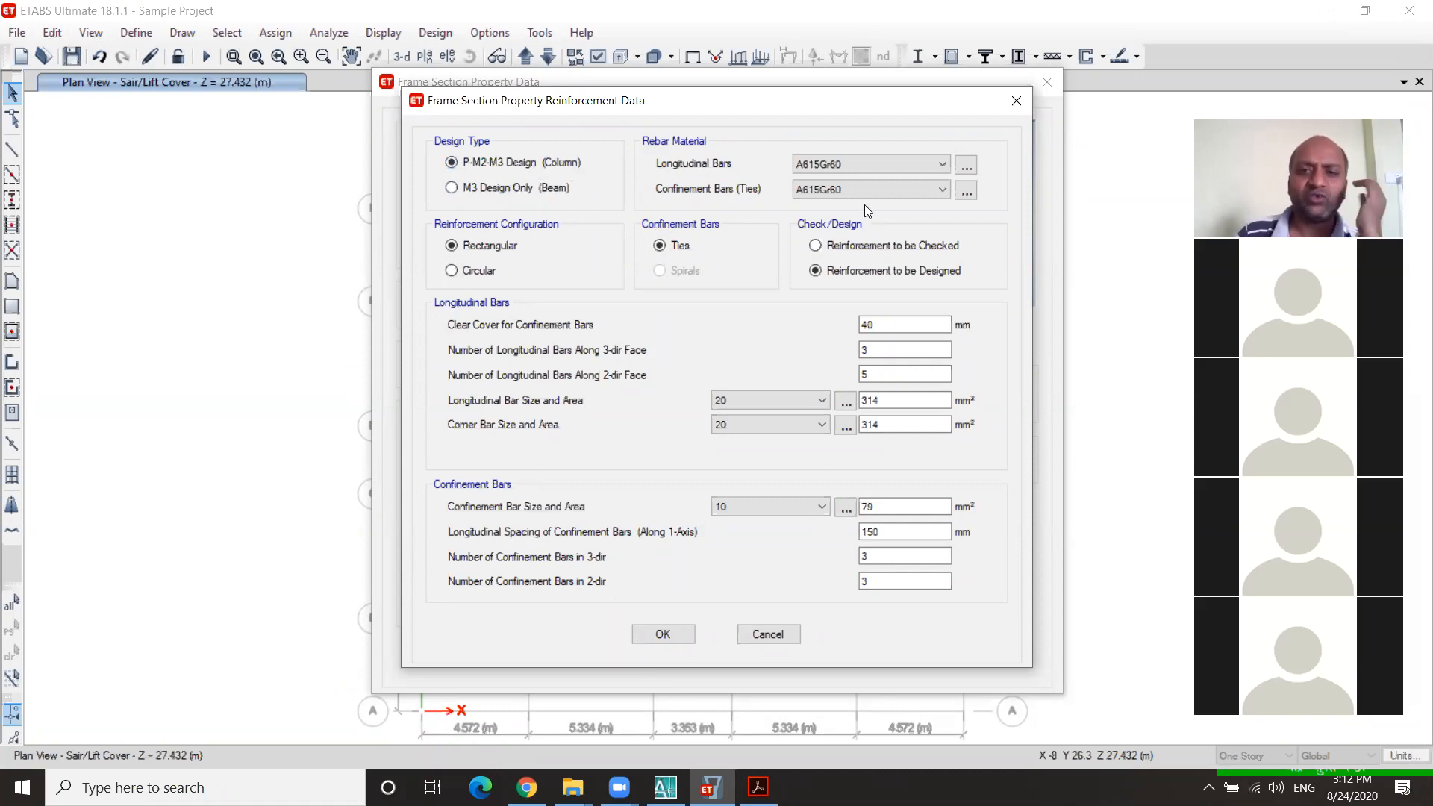
click(943, 165)
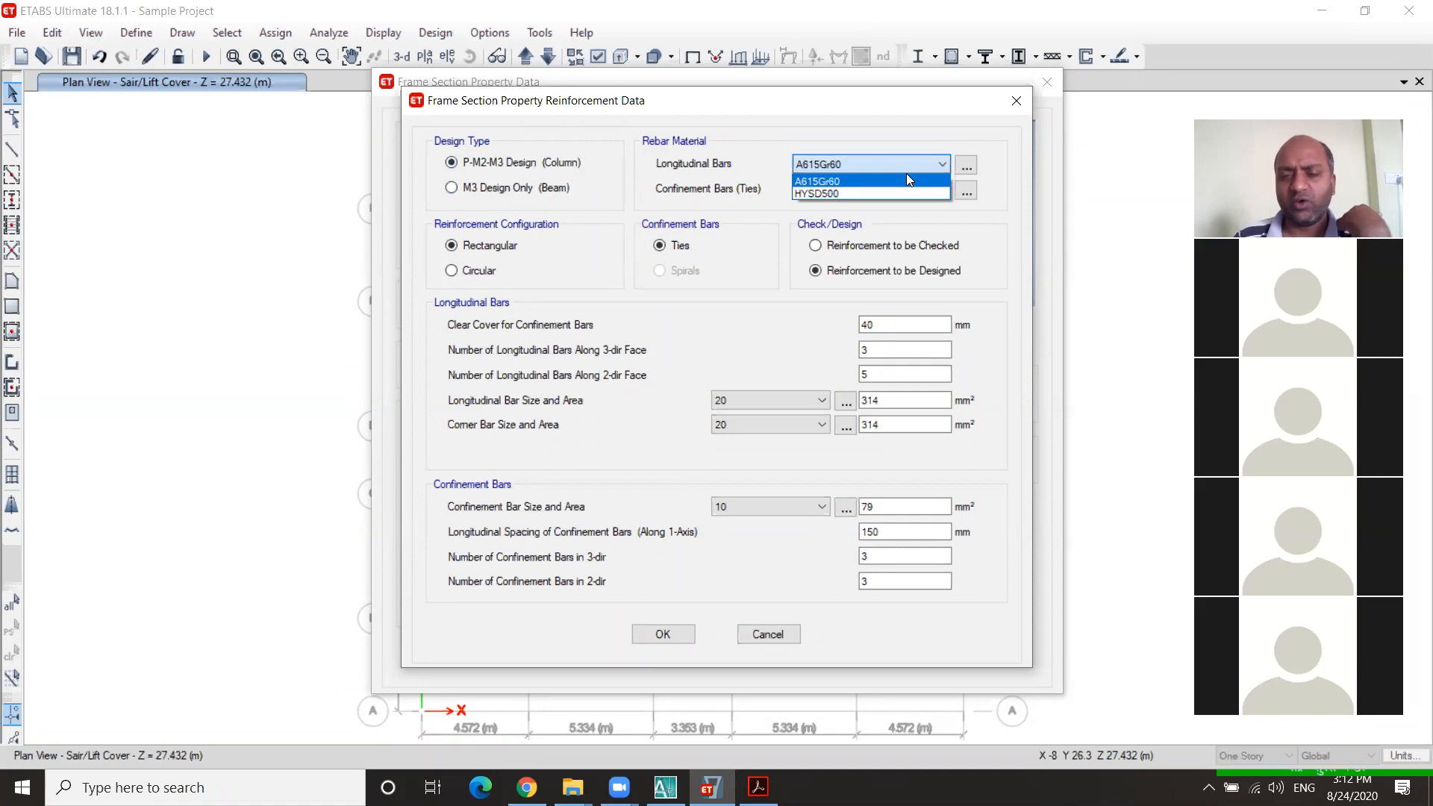
click(854, 194)
click(943, 191)
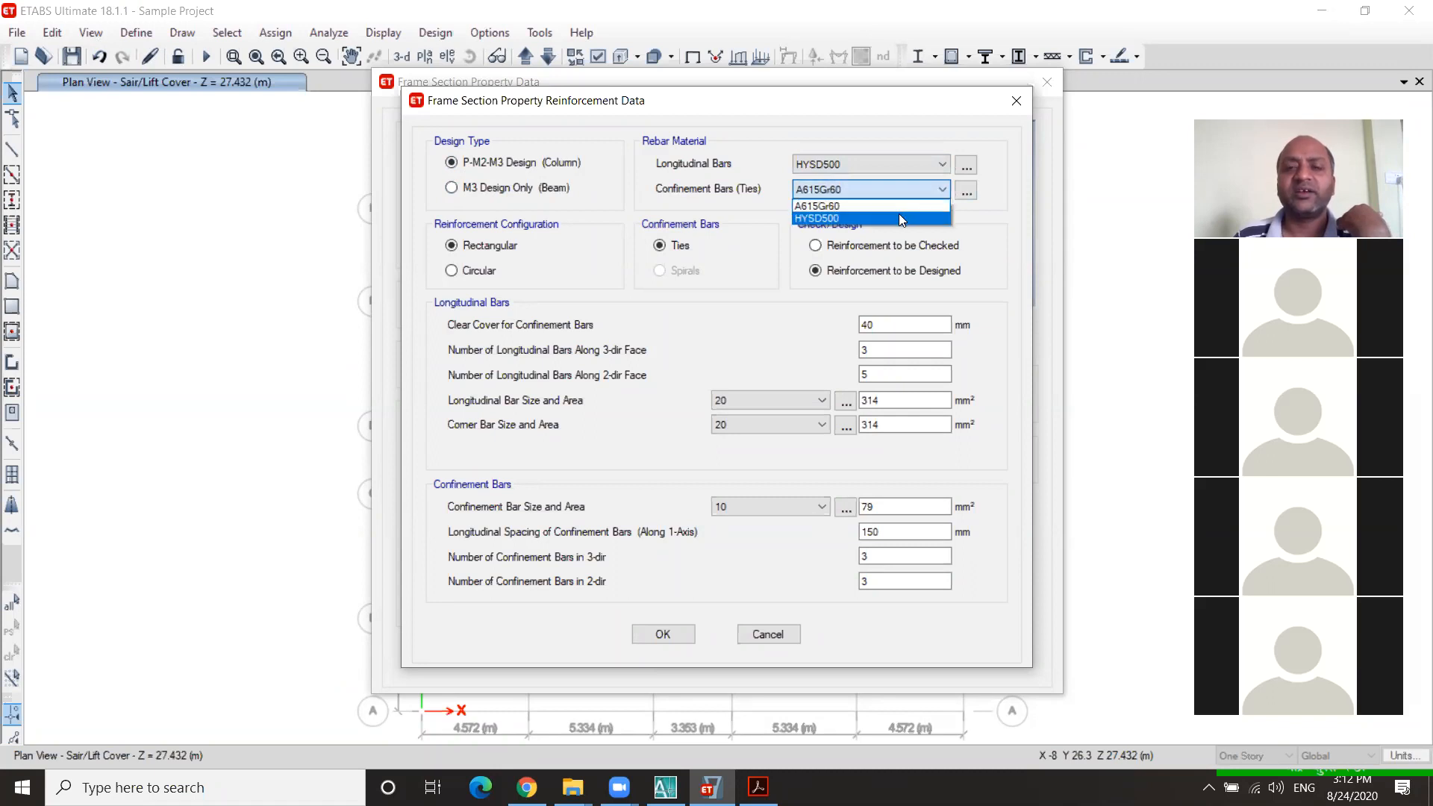
click(899, 214)
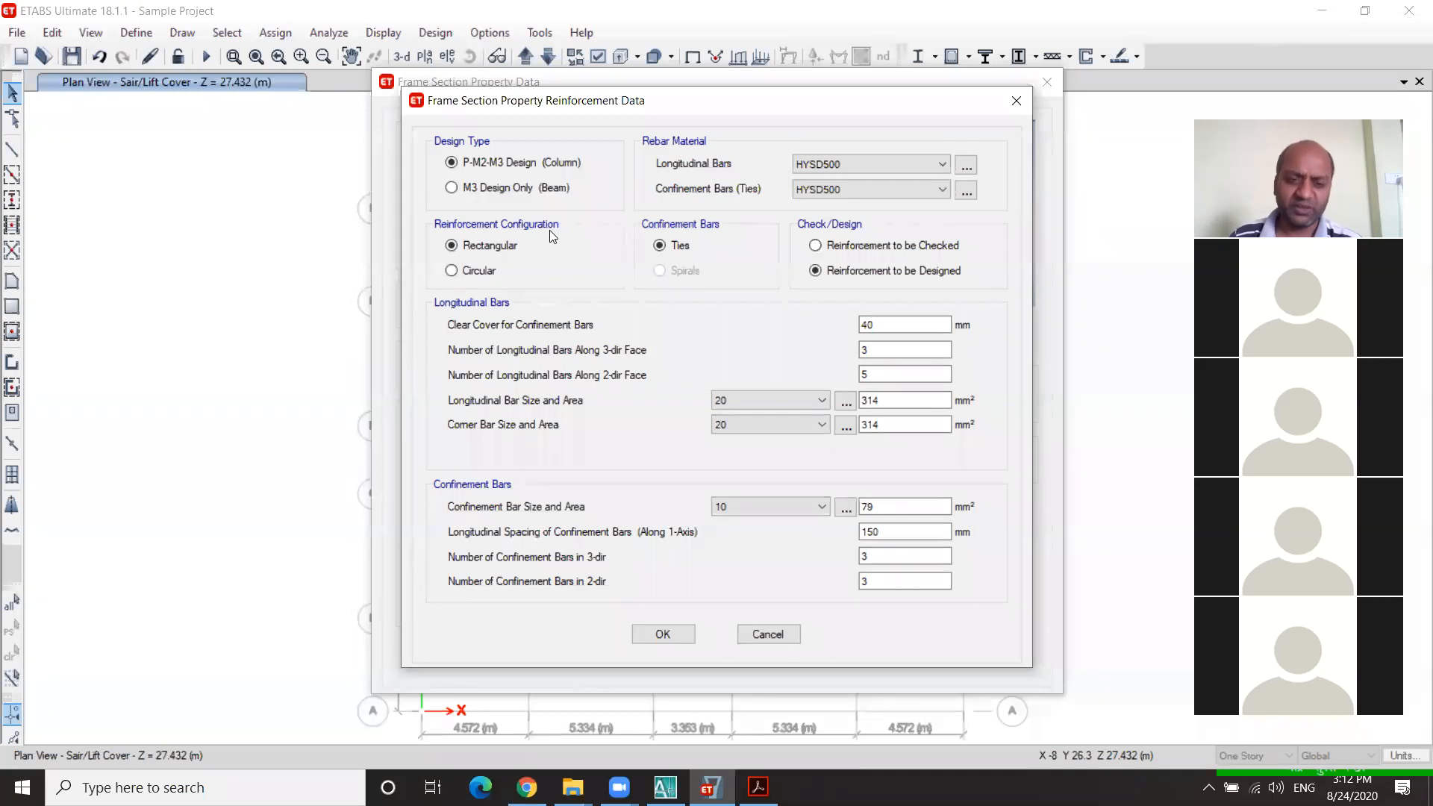
Step: Try the circular reinforcement configuration to compare its bar options, and restore the rectangular configuration
click(456, 271)
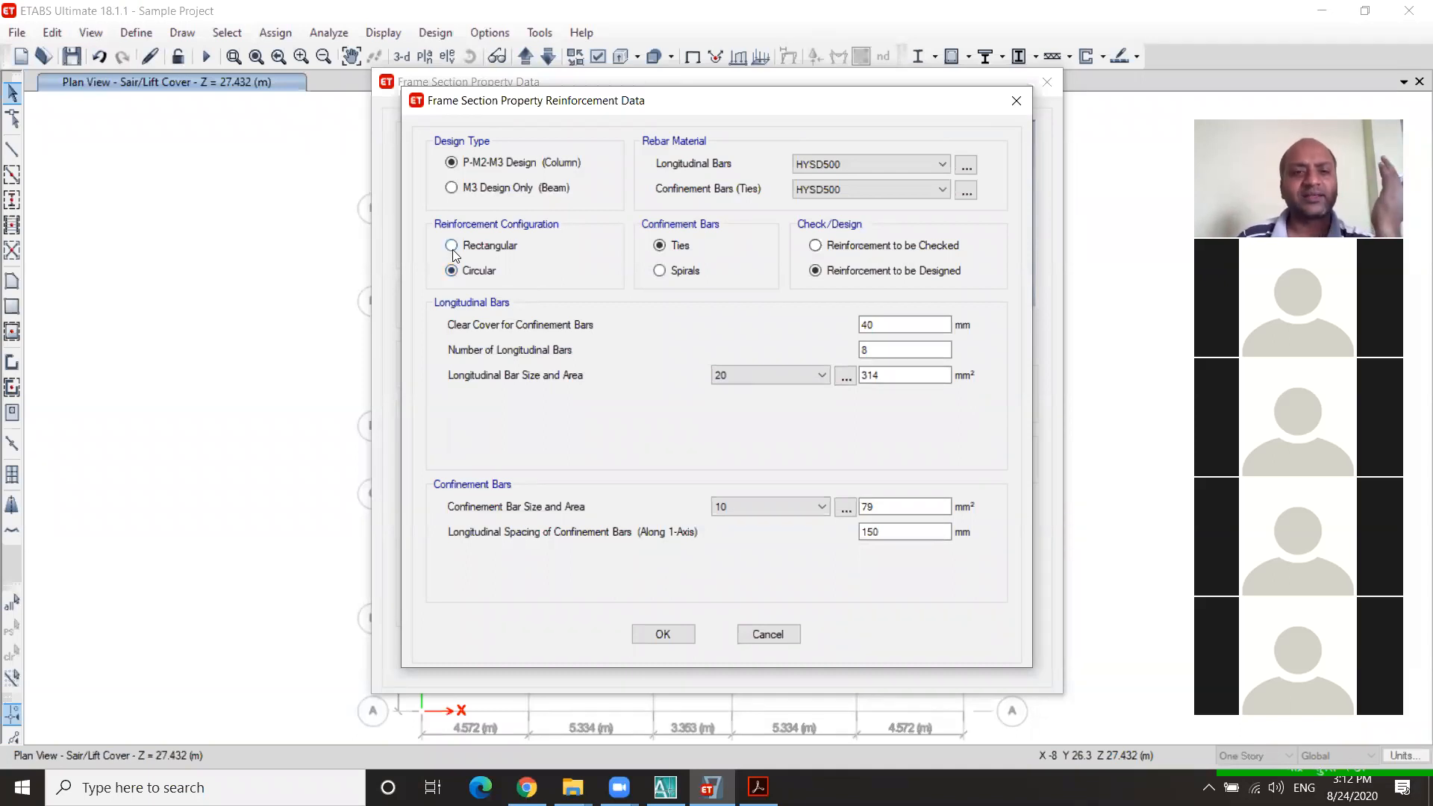
click(453, 251)
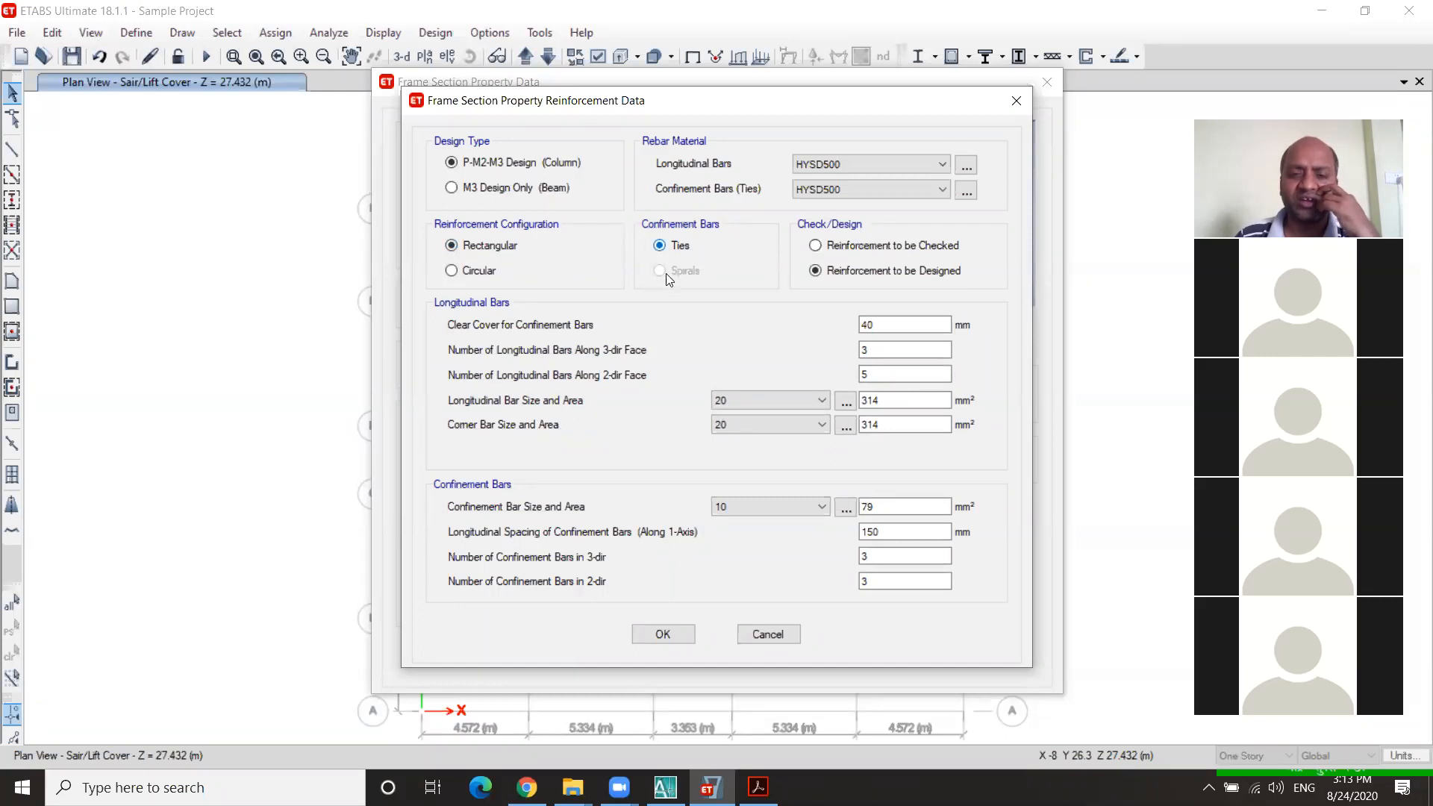
click(452, 274)
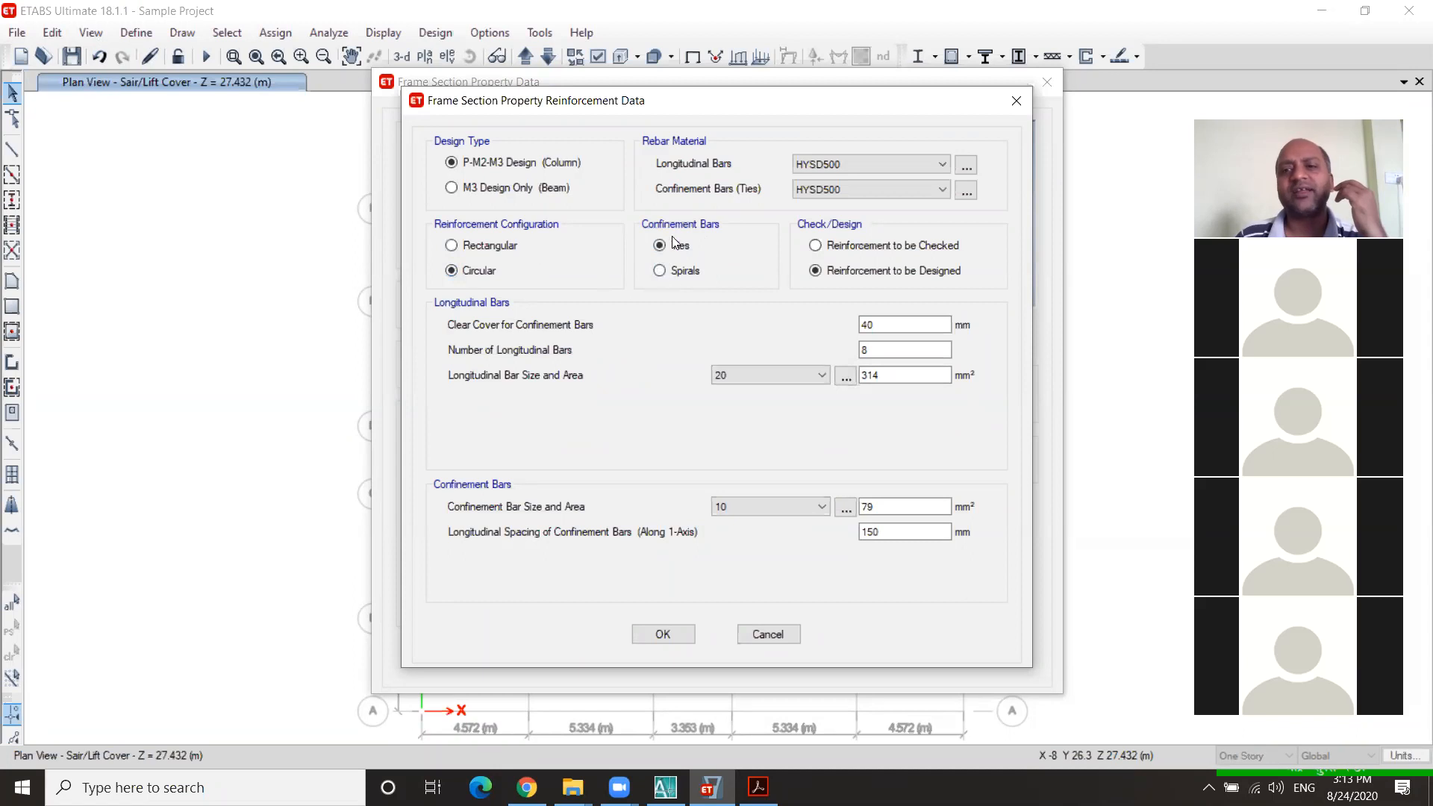
click(475, 252)
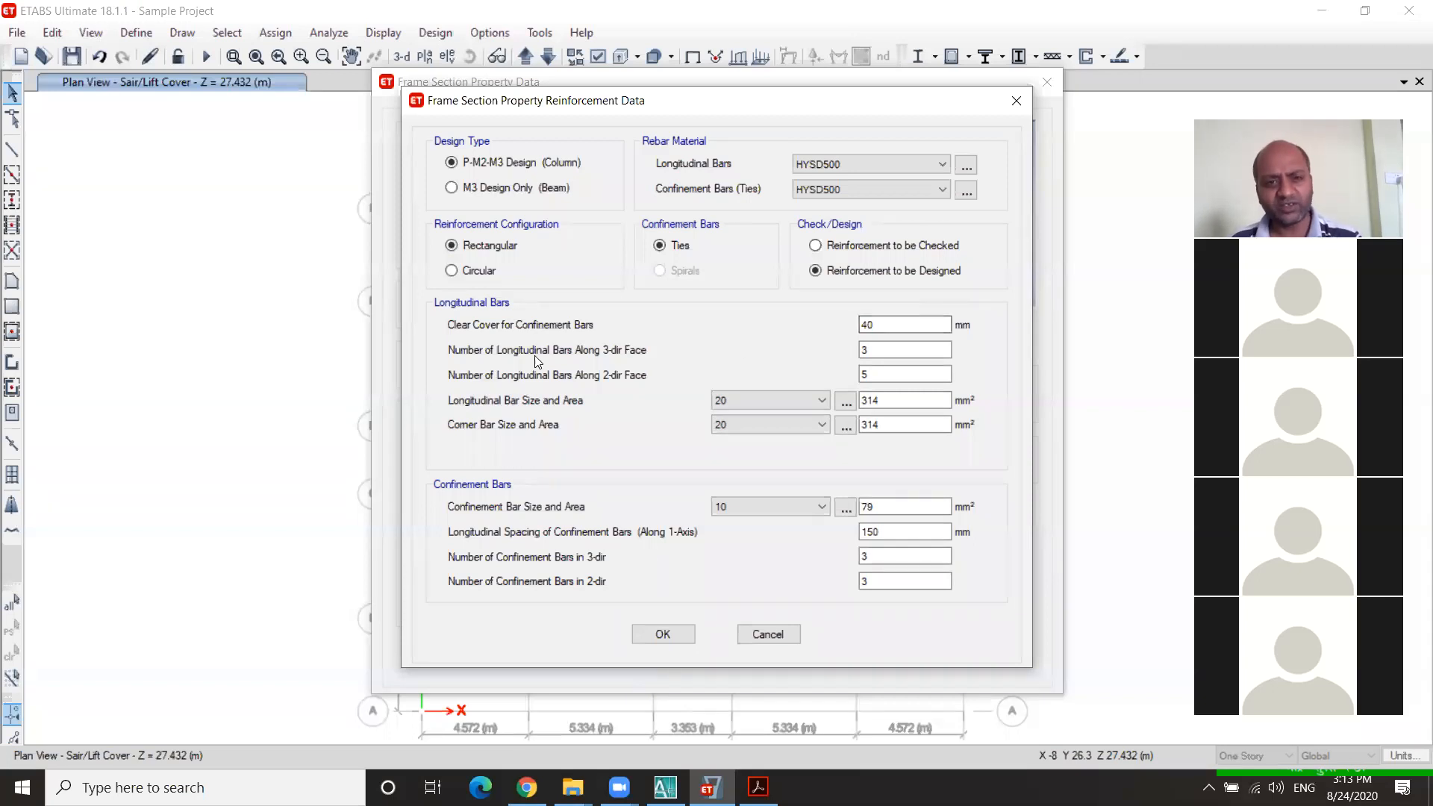
Step: Set 4 longitudinal bars along both the 3-dir and 2-dir faces, with a longitudinal bar size of 25
click(908, 327)
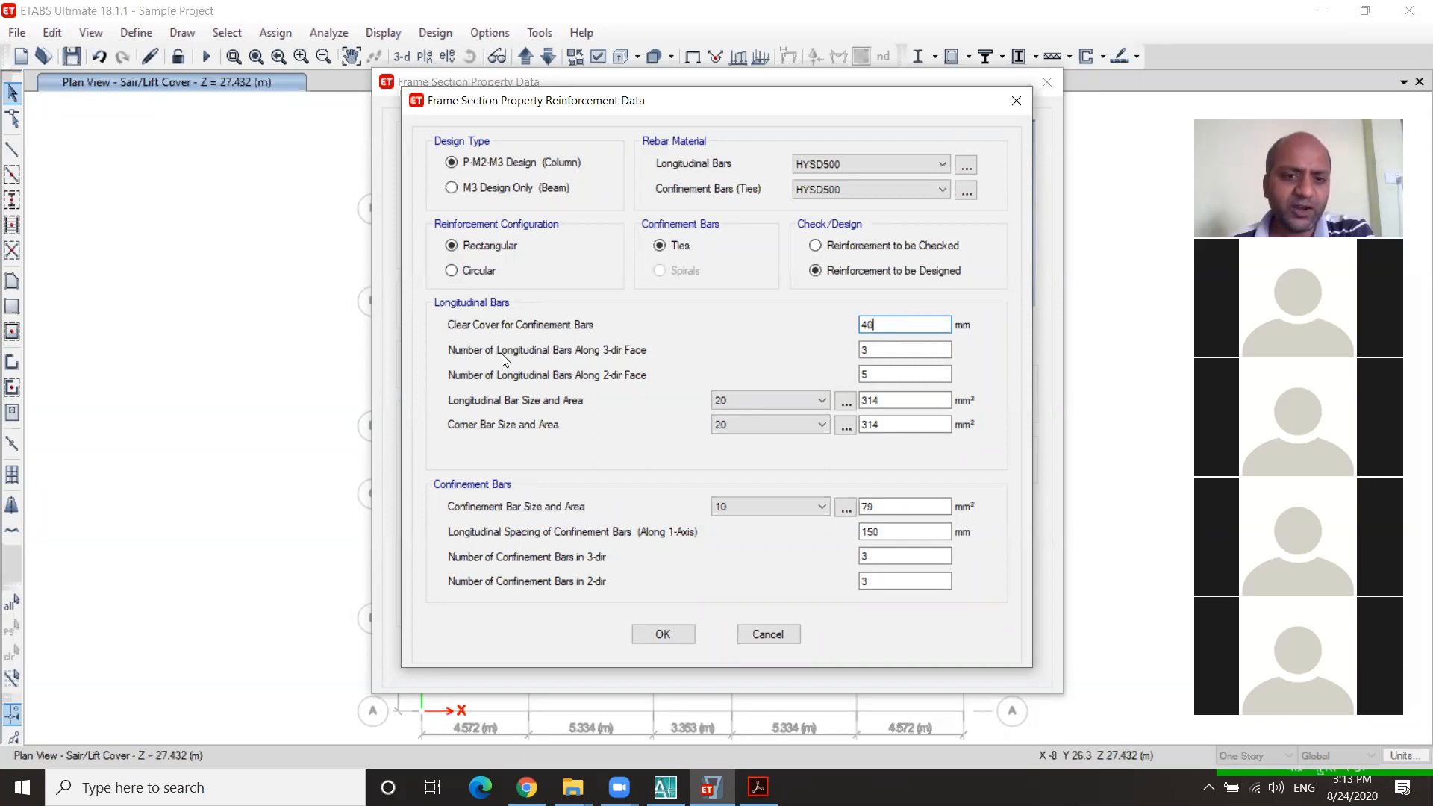
click(865, 351)
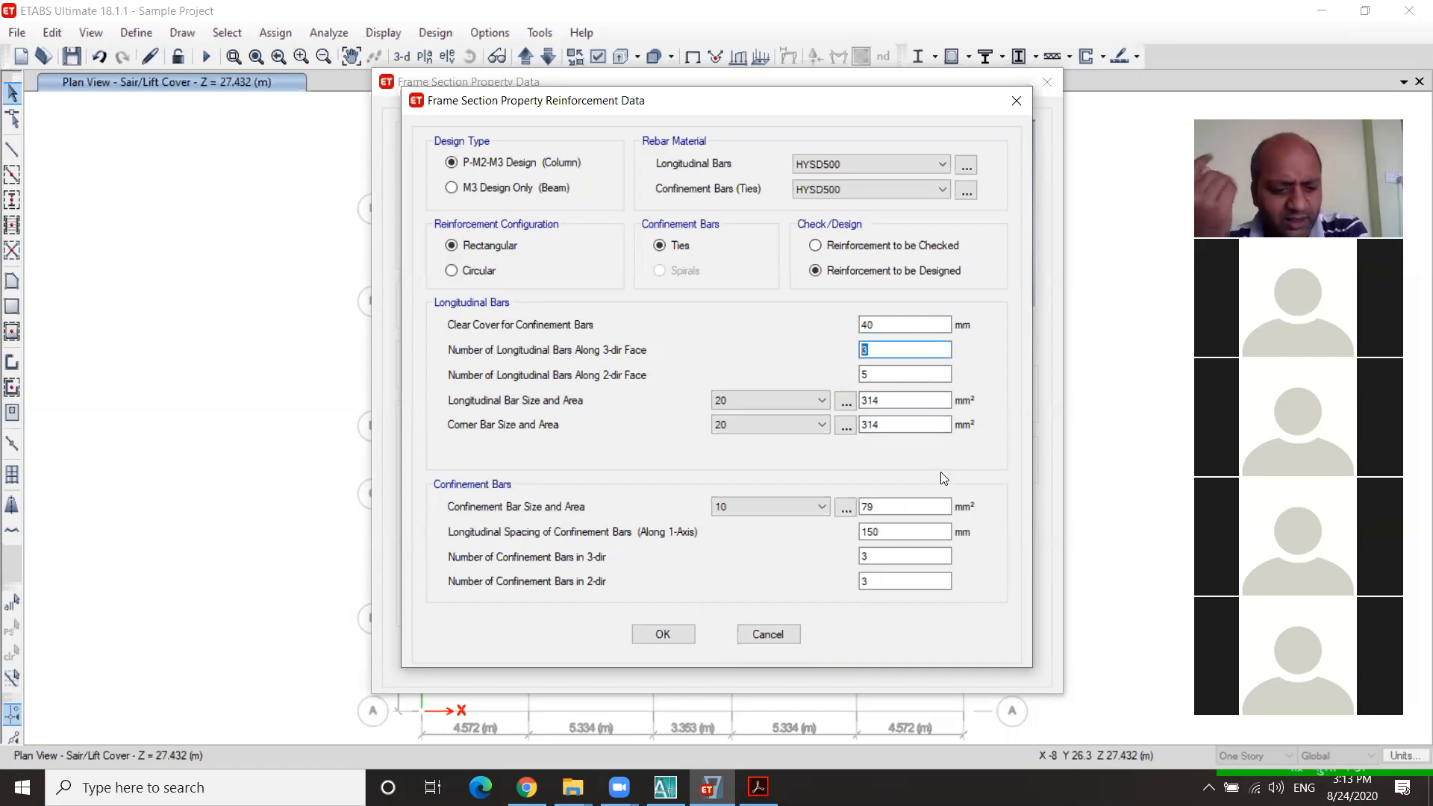
text(4)
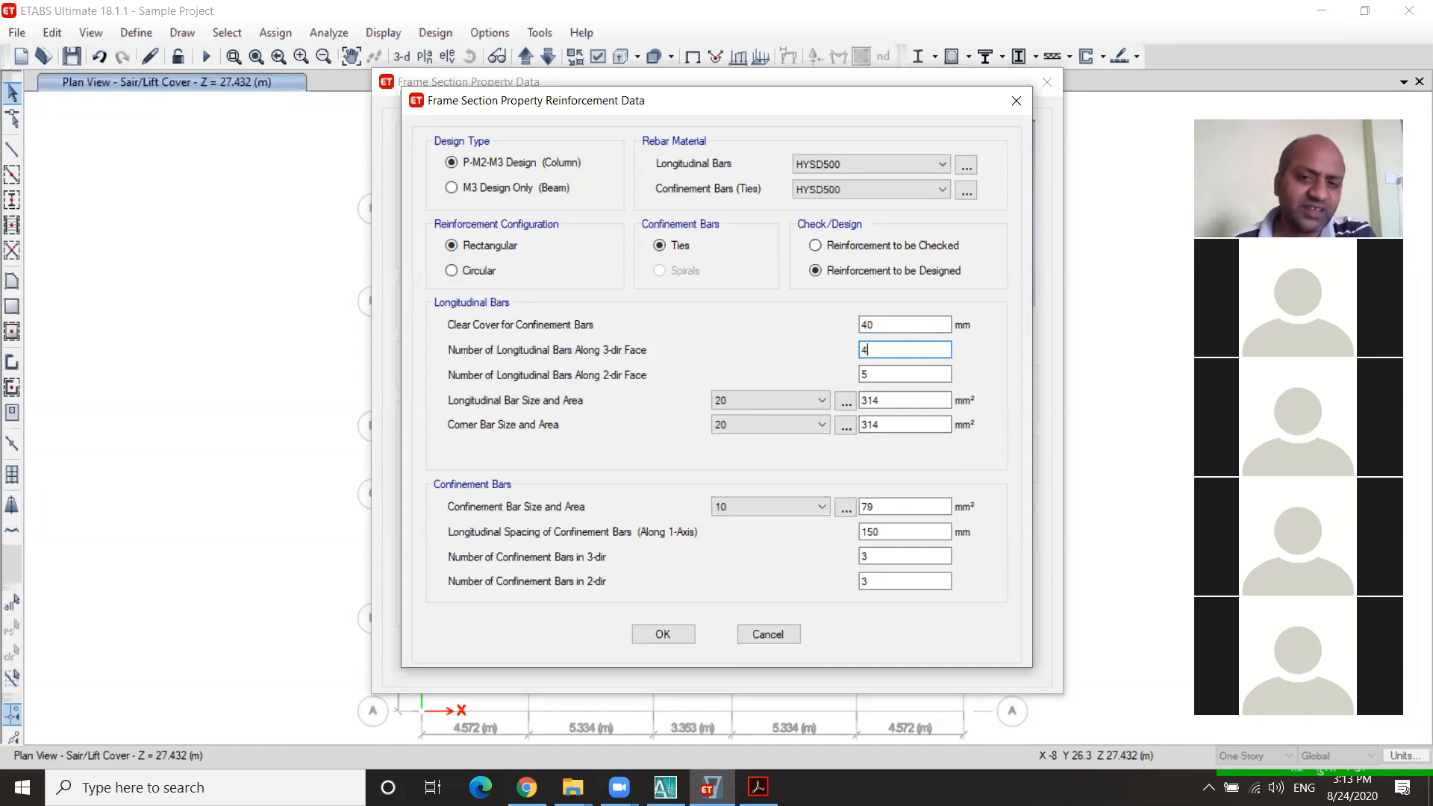
key(Tab)
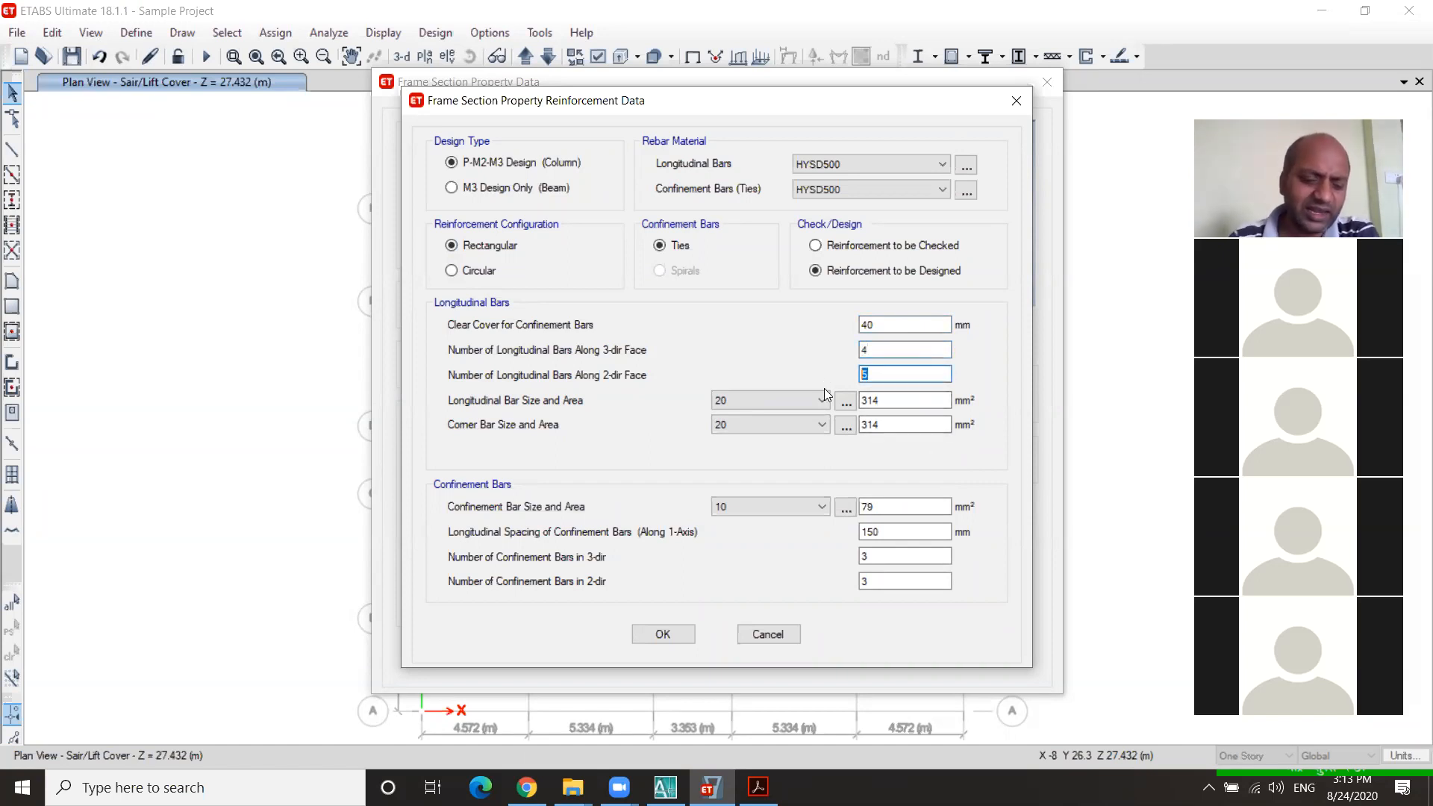
text(4)
click(908, 351)
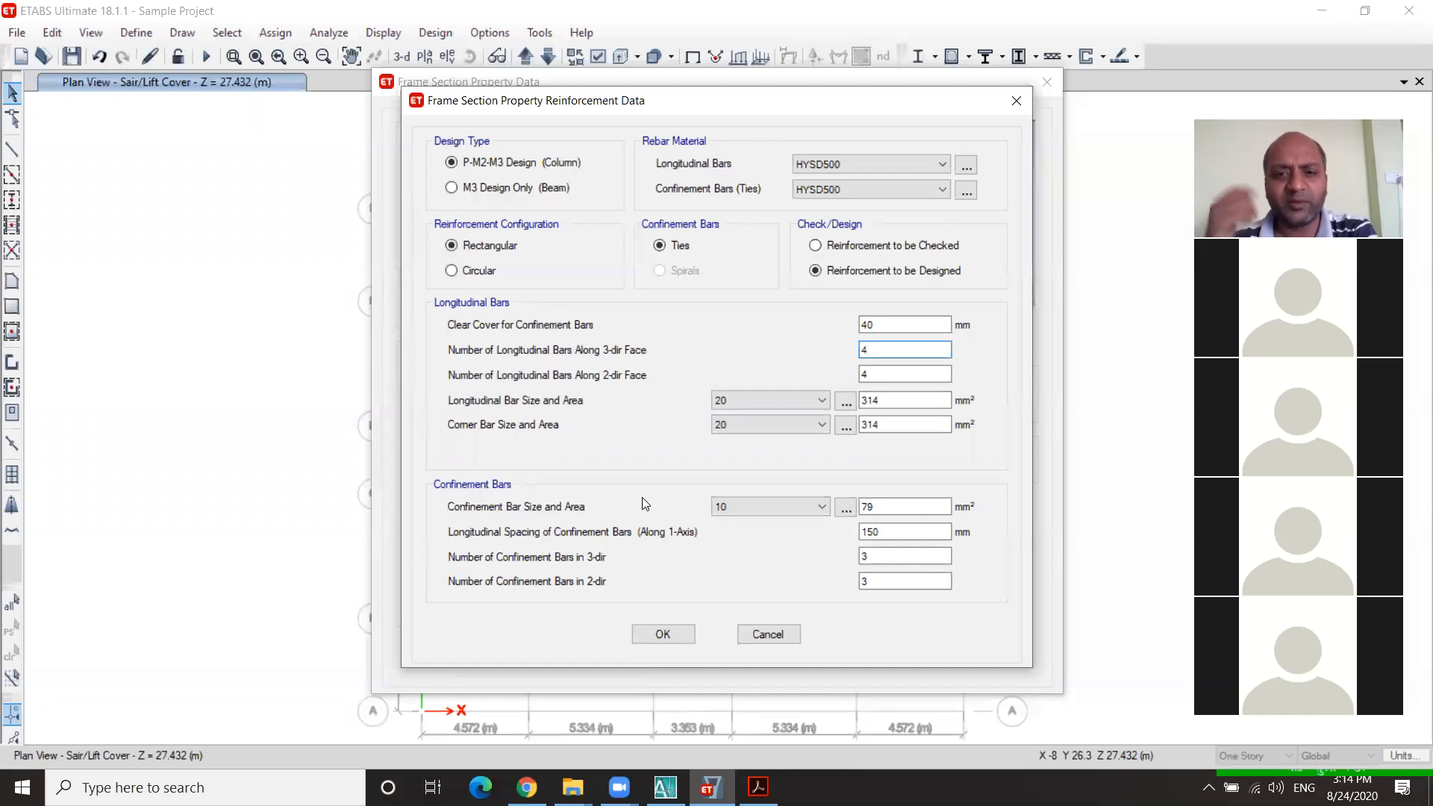
click(822, 403)
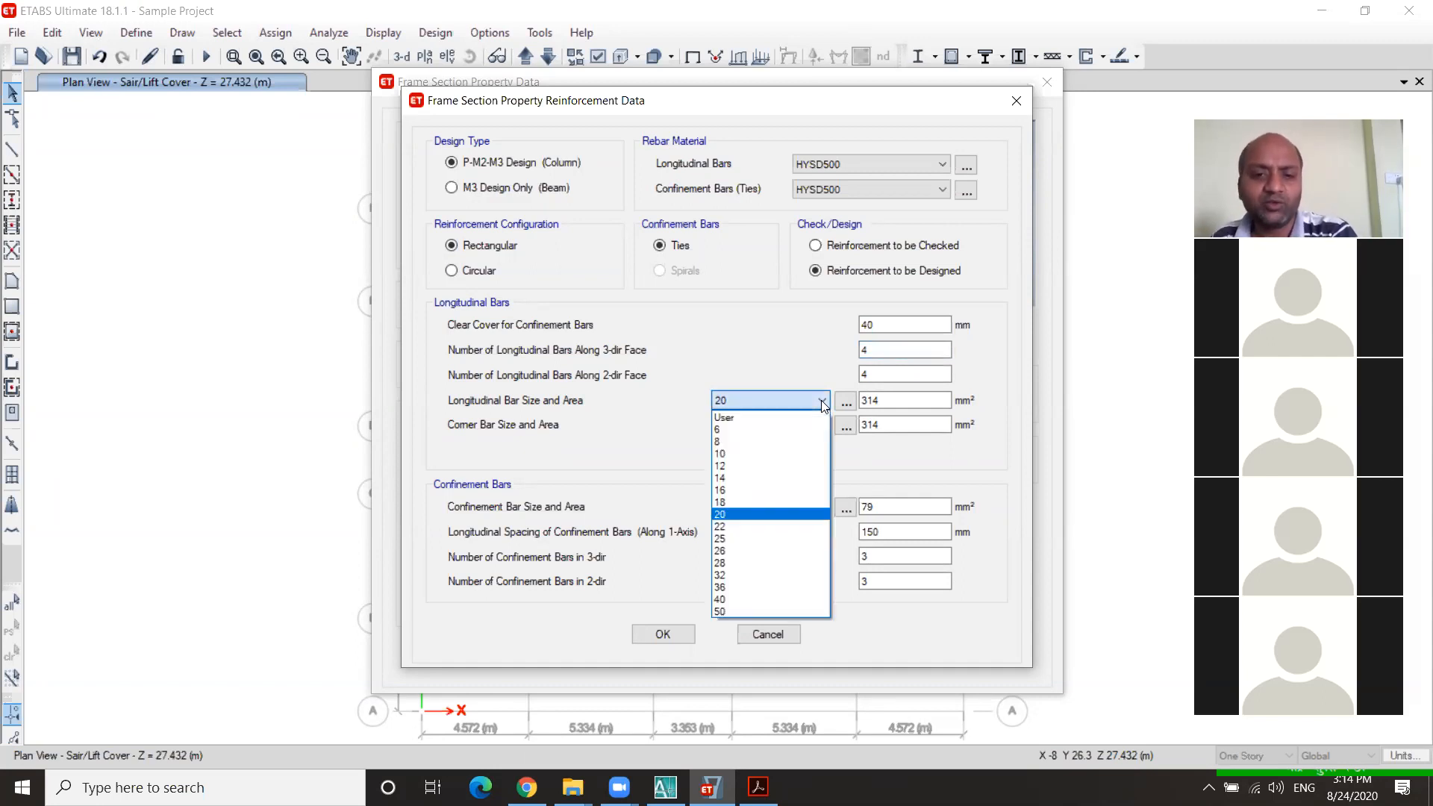
click(759, 539)
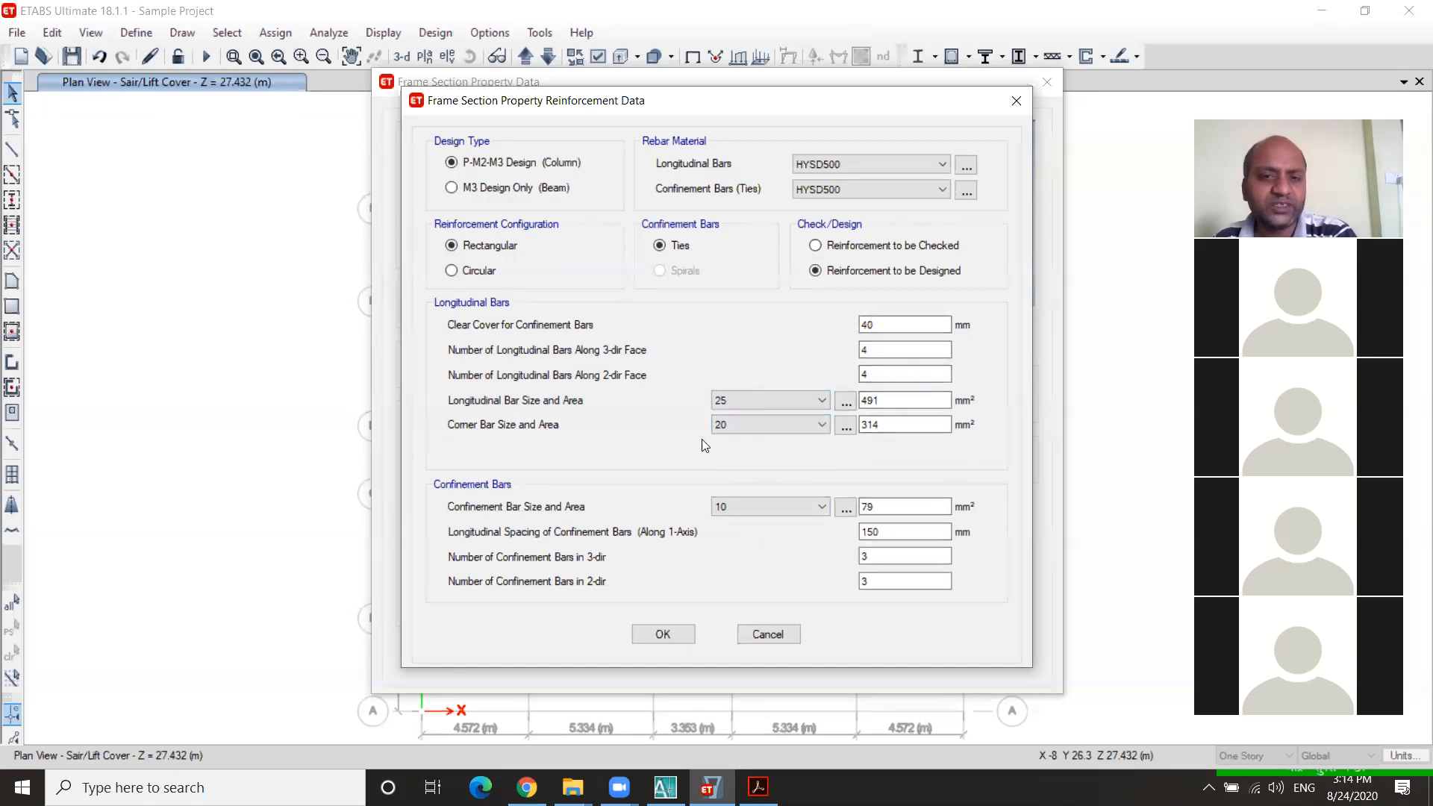
Step: Set the column's corner bar size to 25 and the confinement bar size to 8
click(821, 425)
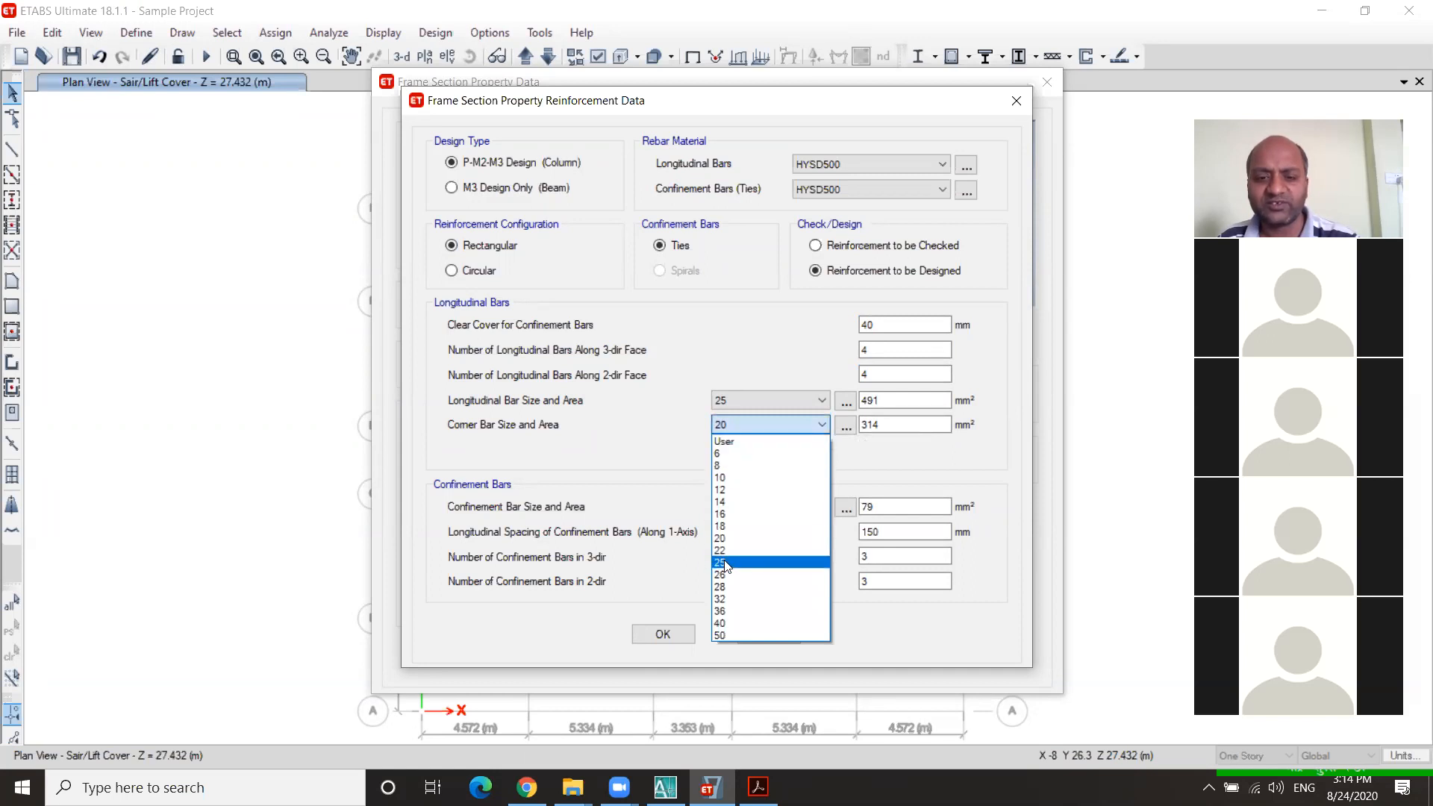
click(724, 562)
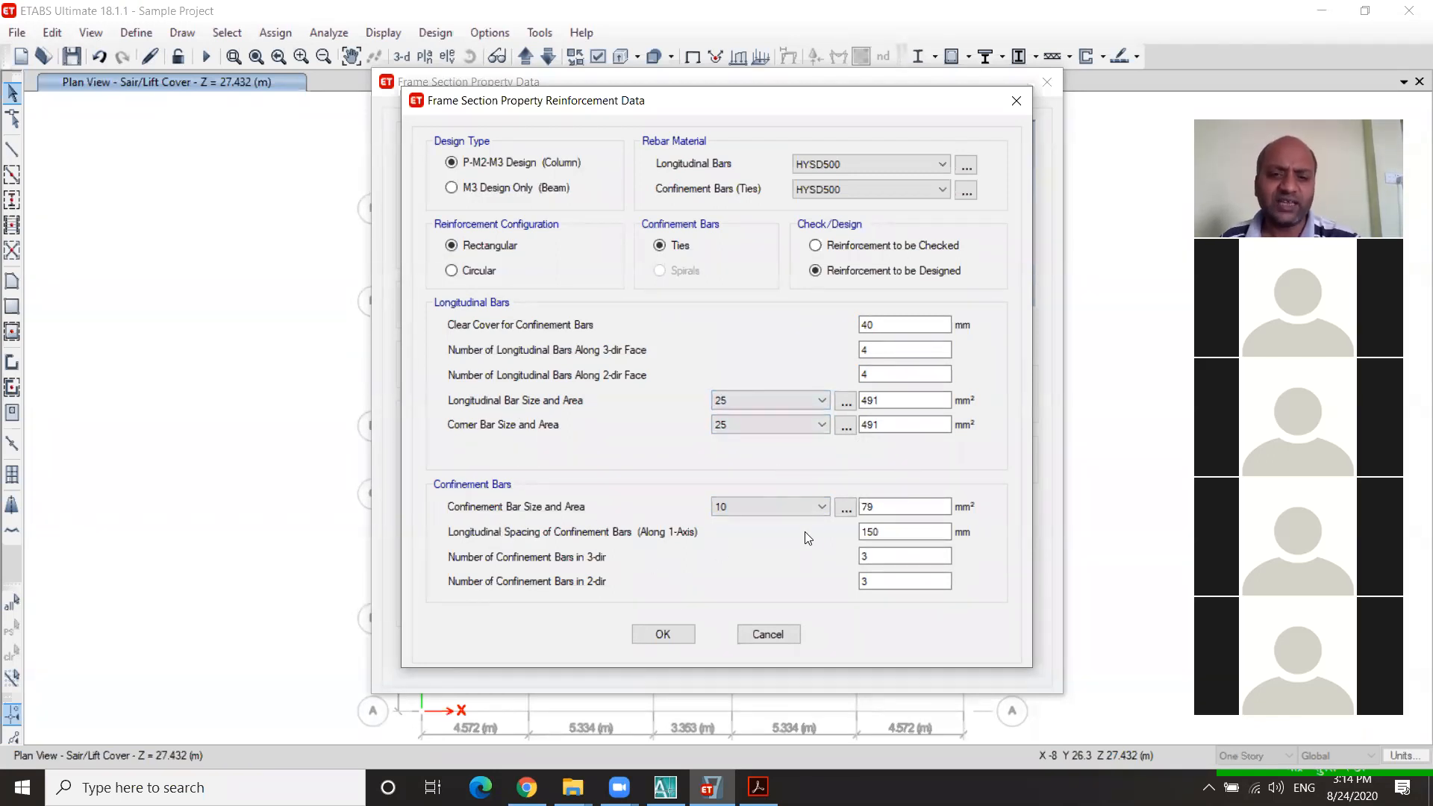
click(818, 509)
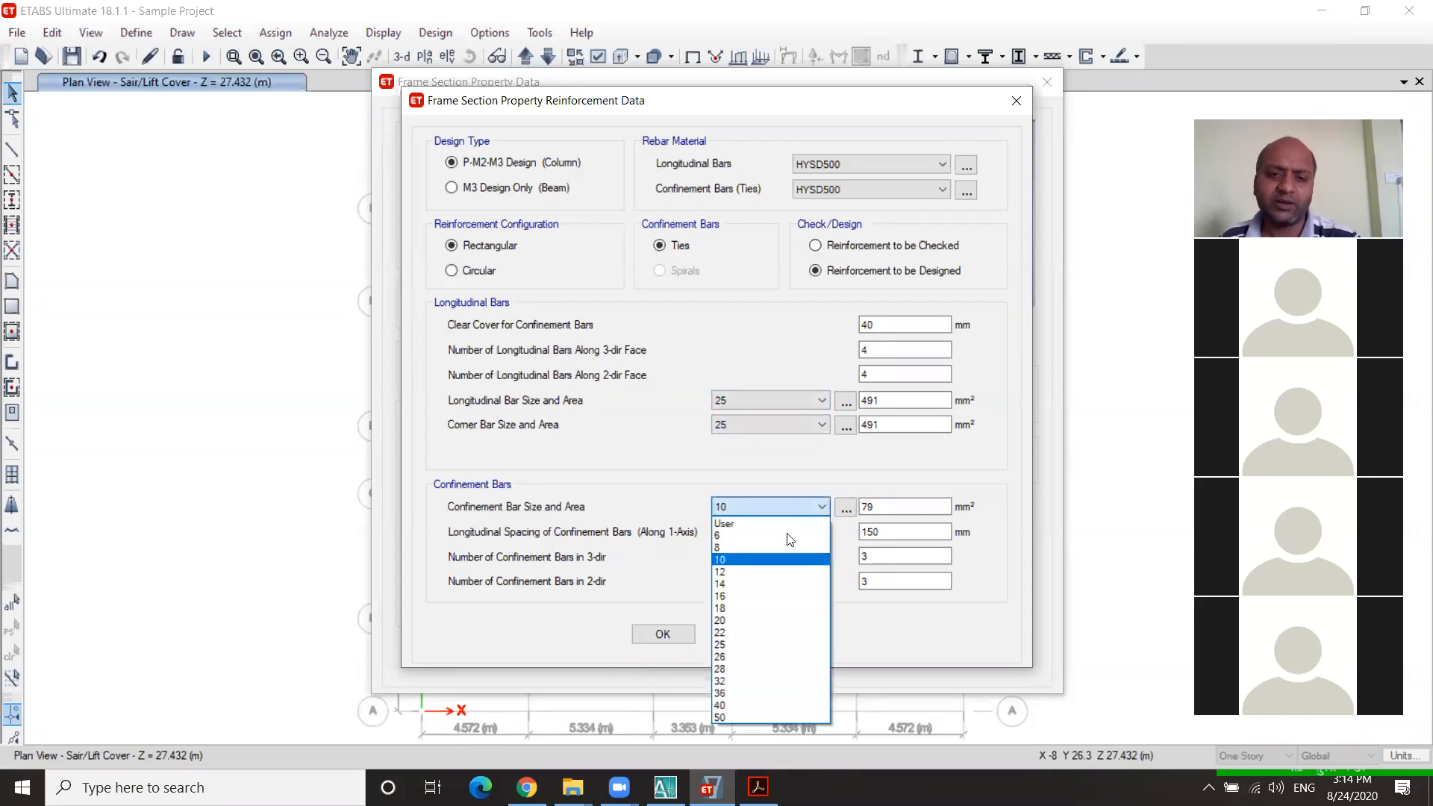
click(773, 548)
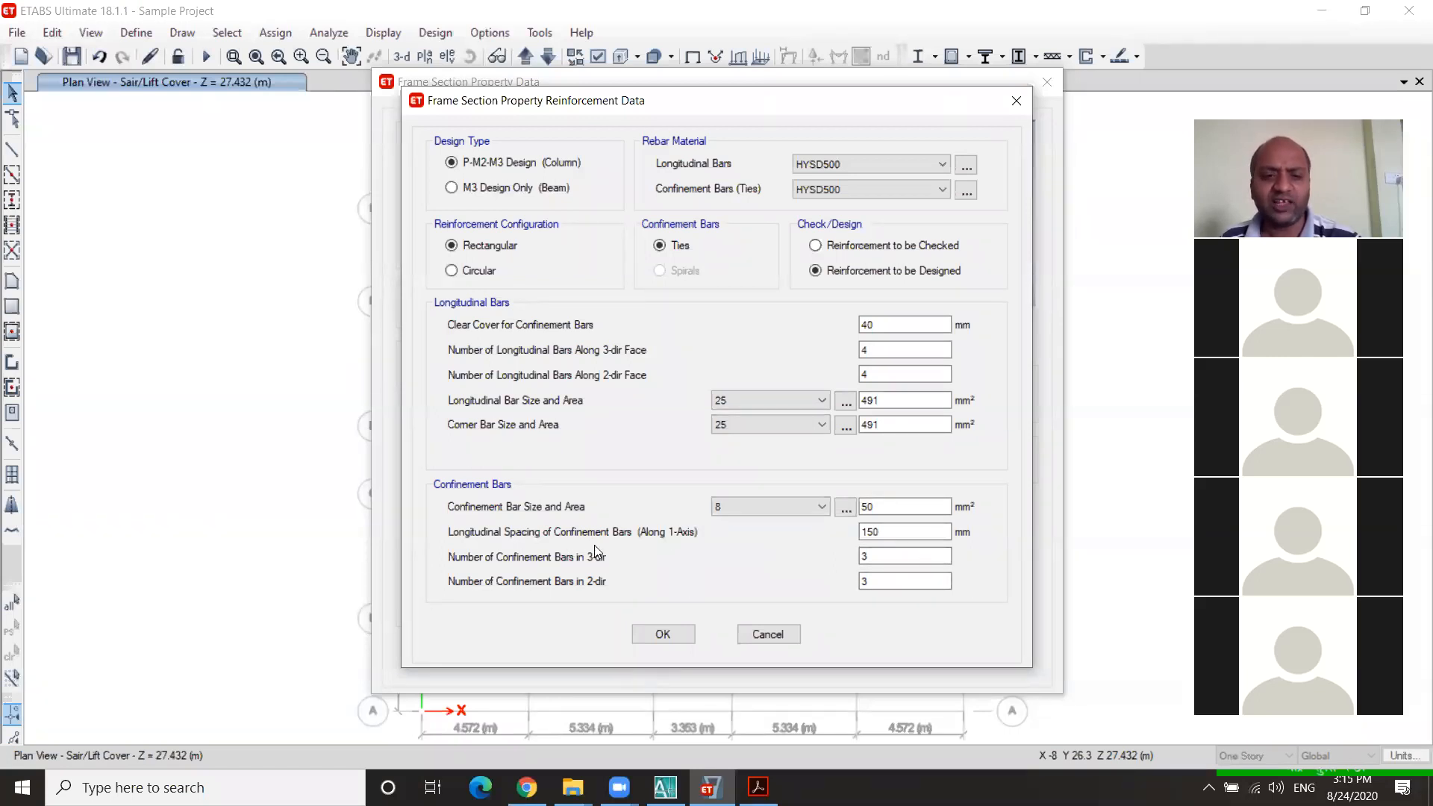
Step: Set the confinement bar spacing to 100 mm with 4 confinement bars in both the 3-dir and 2-dir, and accept the column section
click(896, 533)
double_click(895, 533)
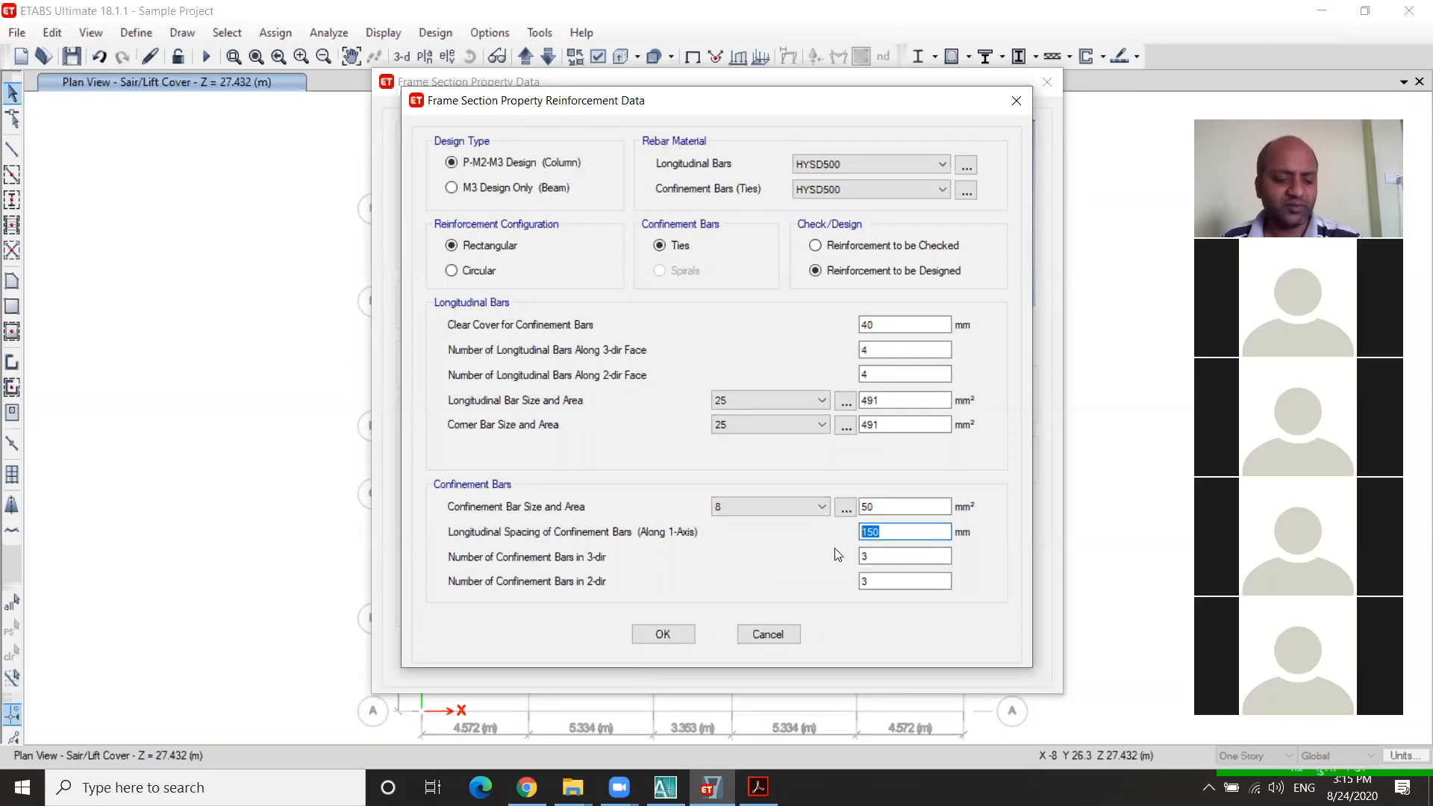
text(100)
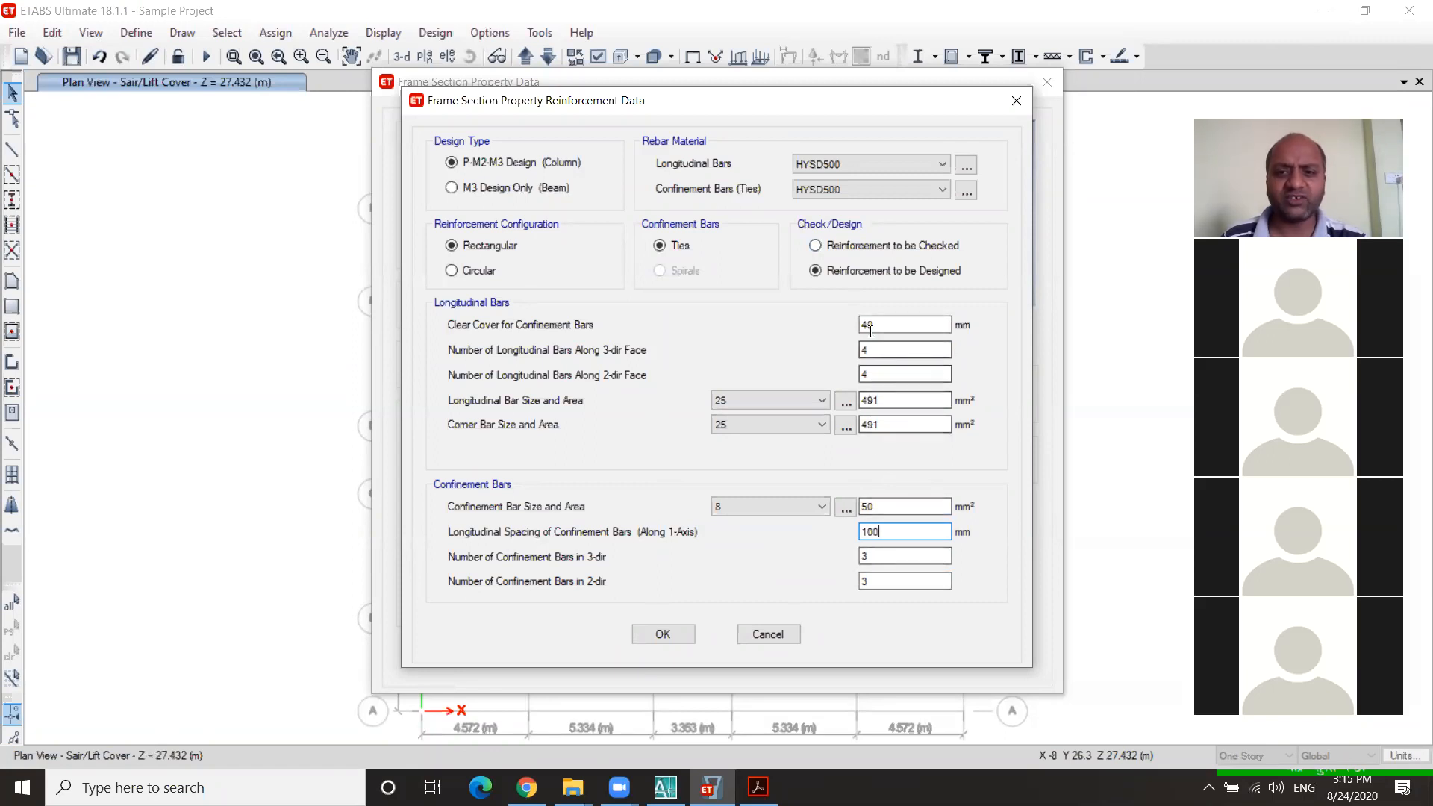
key(Tab)
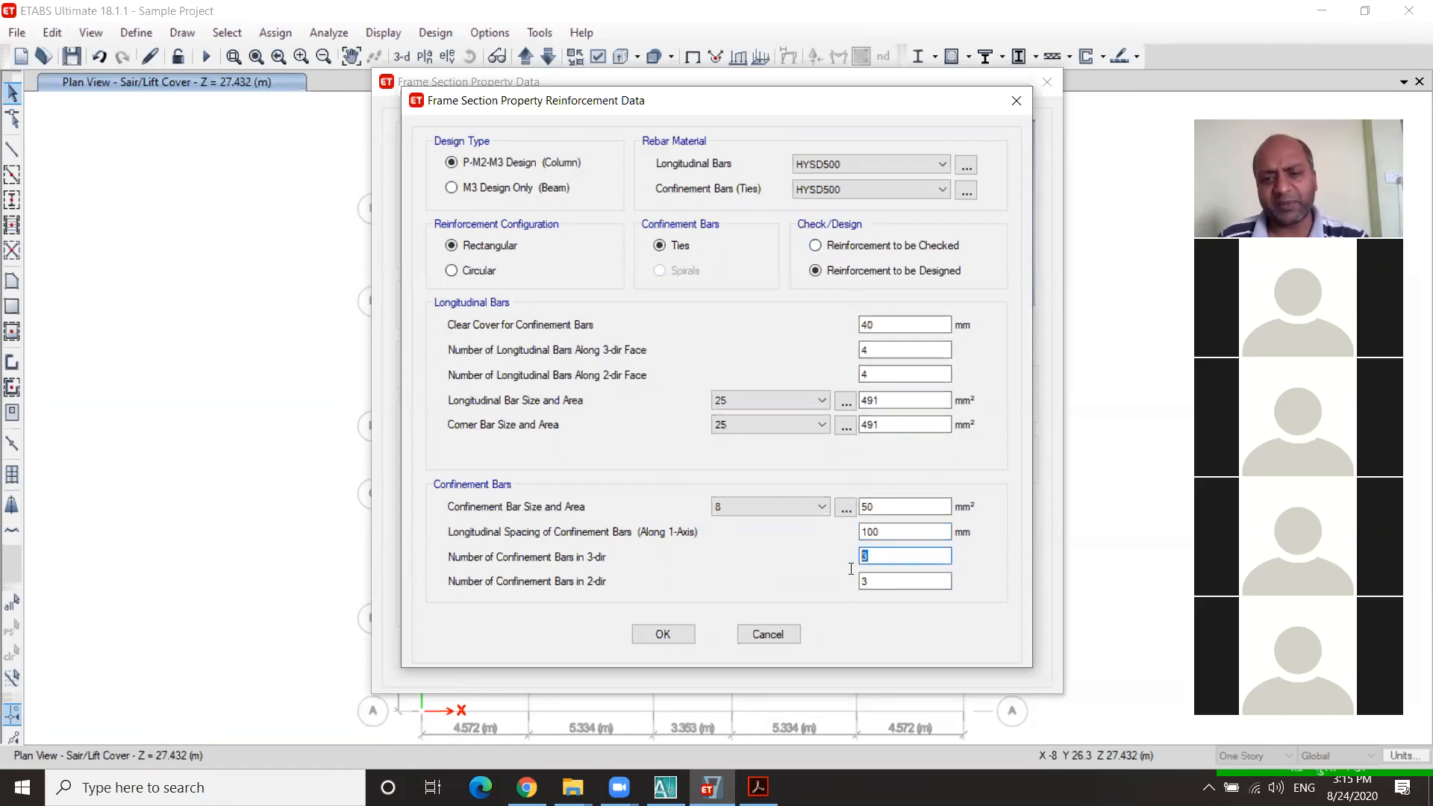
text(4)
key(Tab)
text(4)
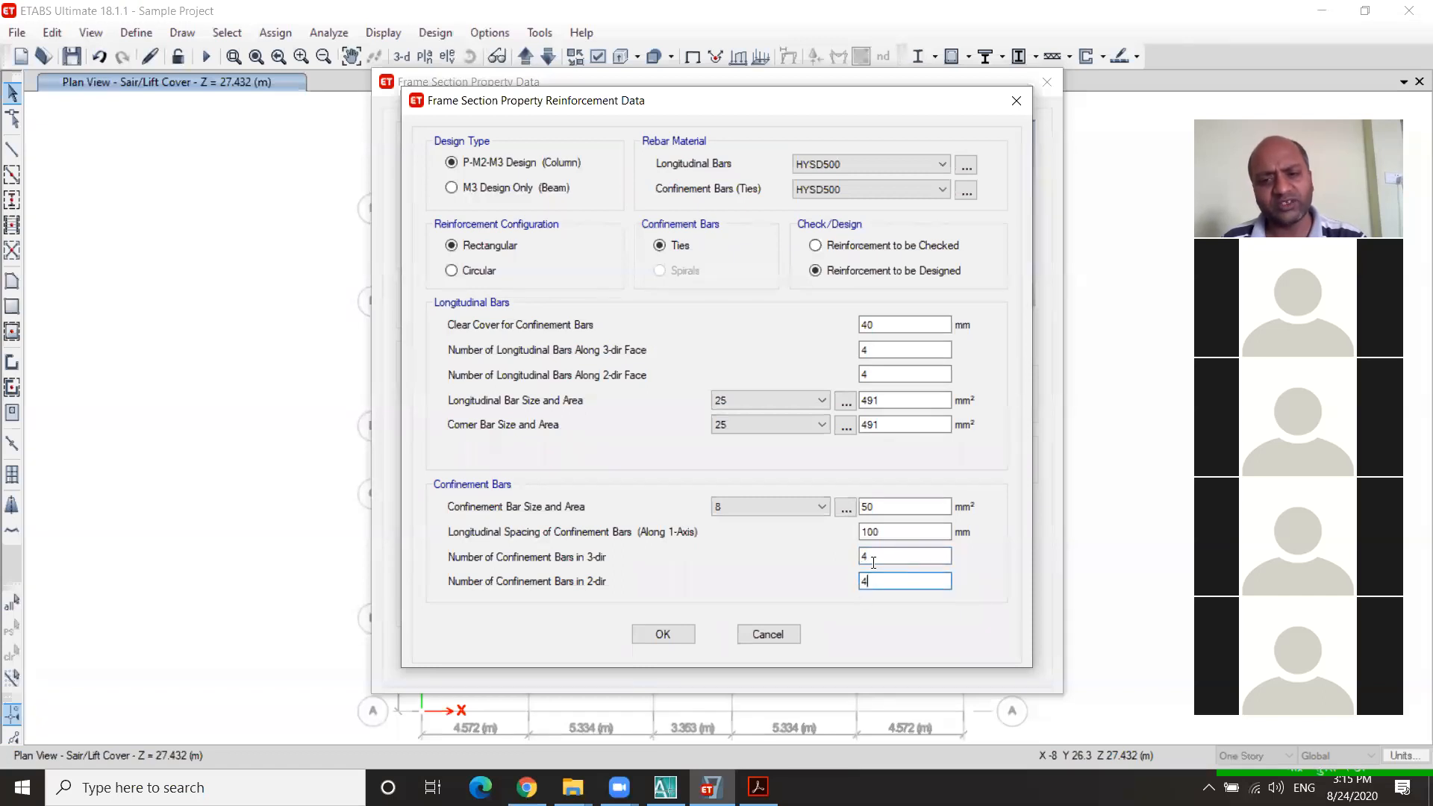
click(663, 634)
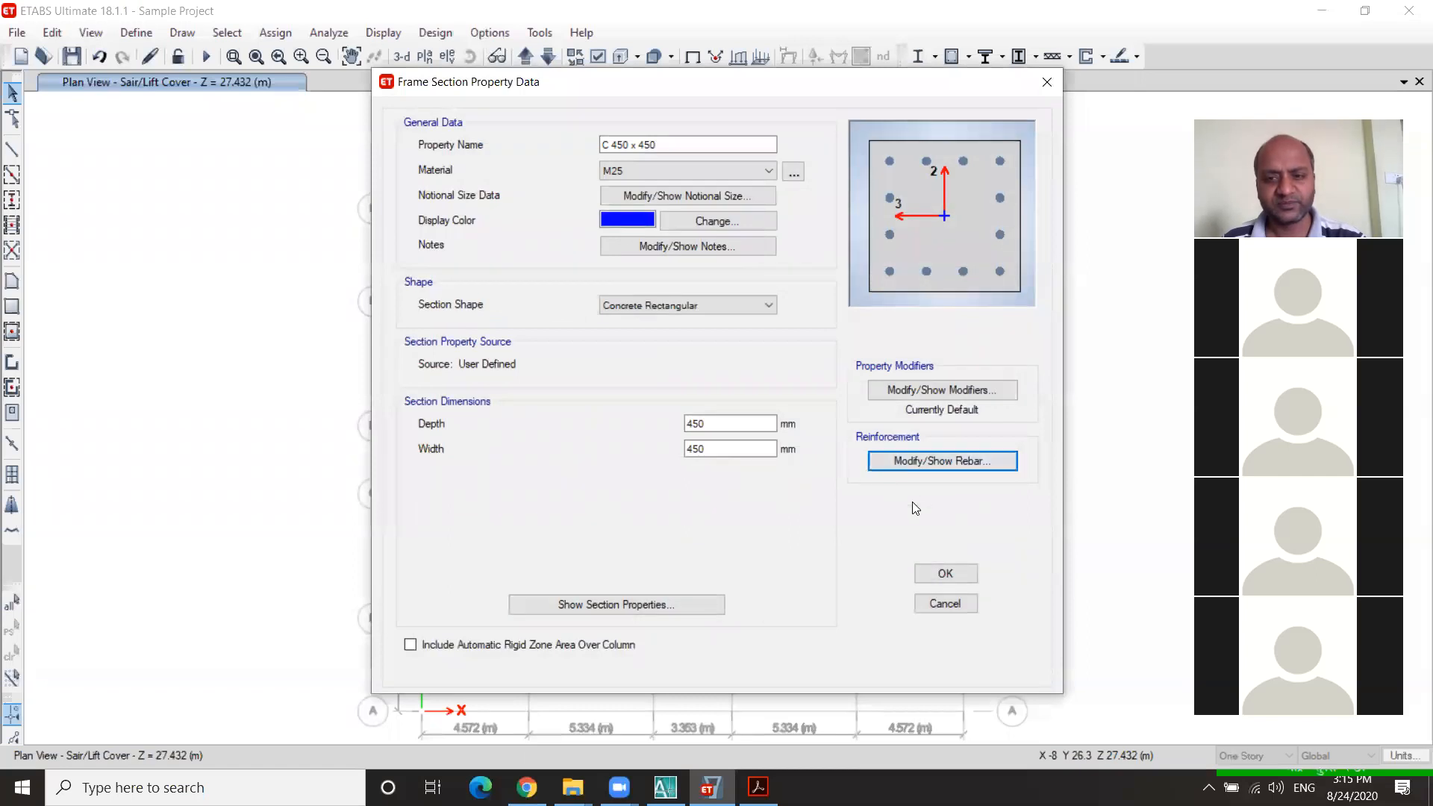
click(929, 571)
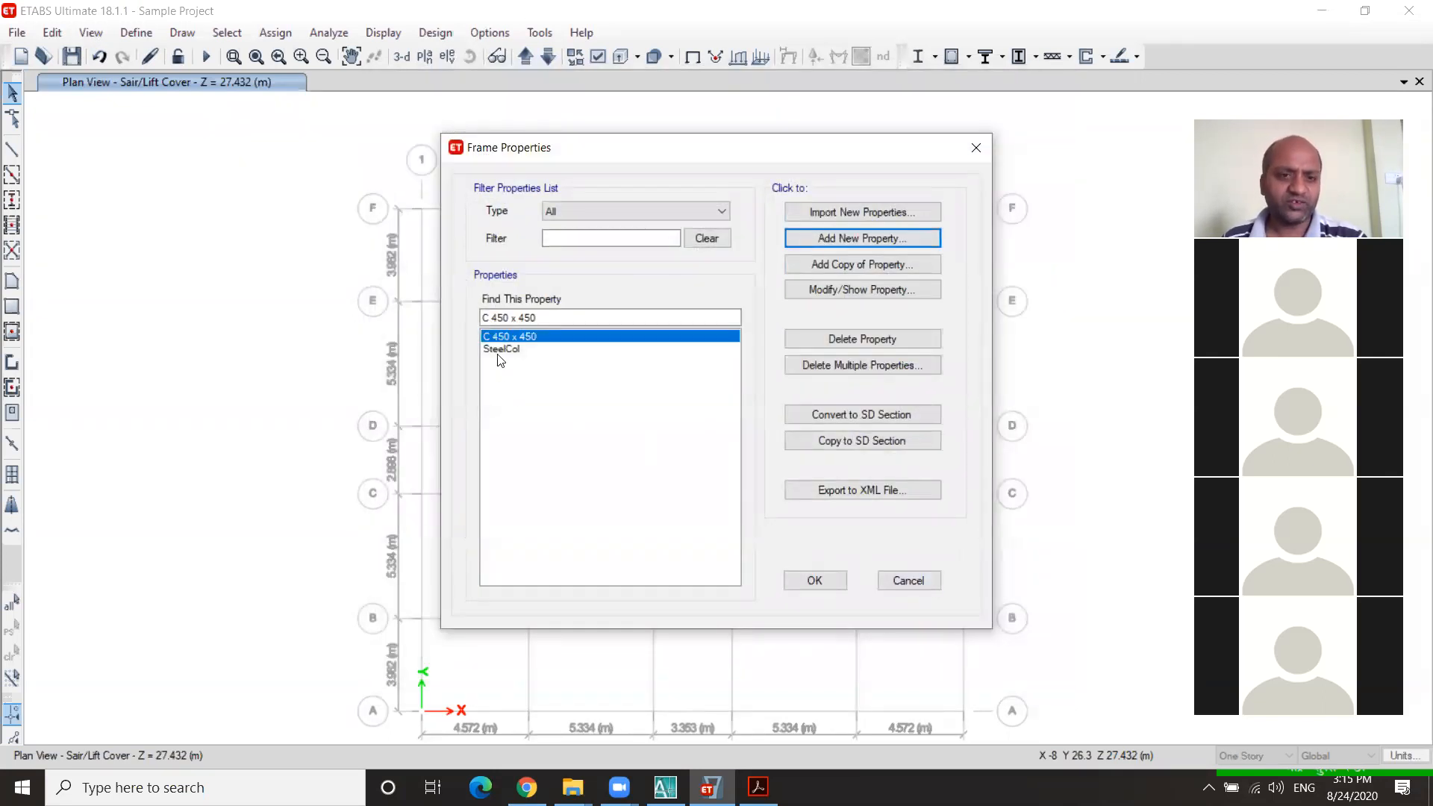
Step: Delete the SteelCol frame section property
click(501, 350)
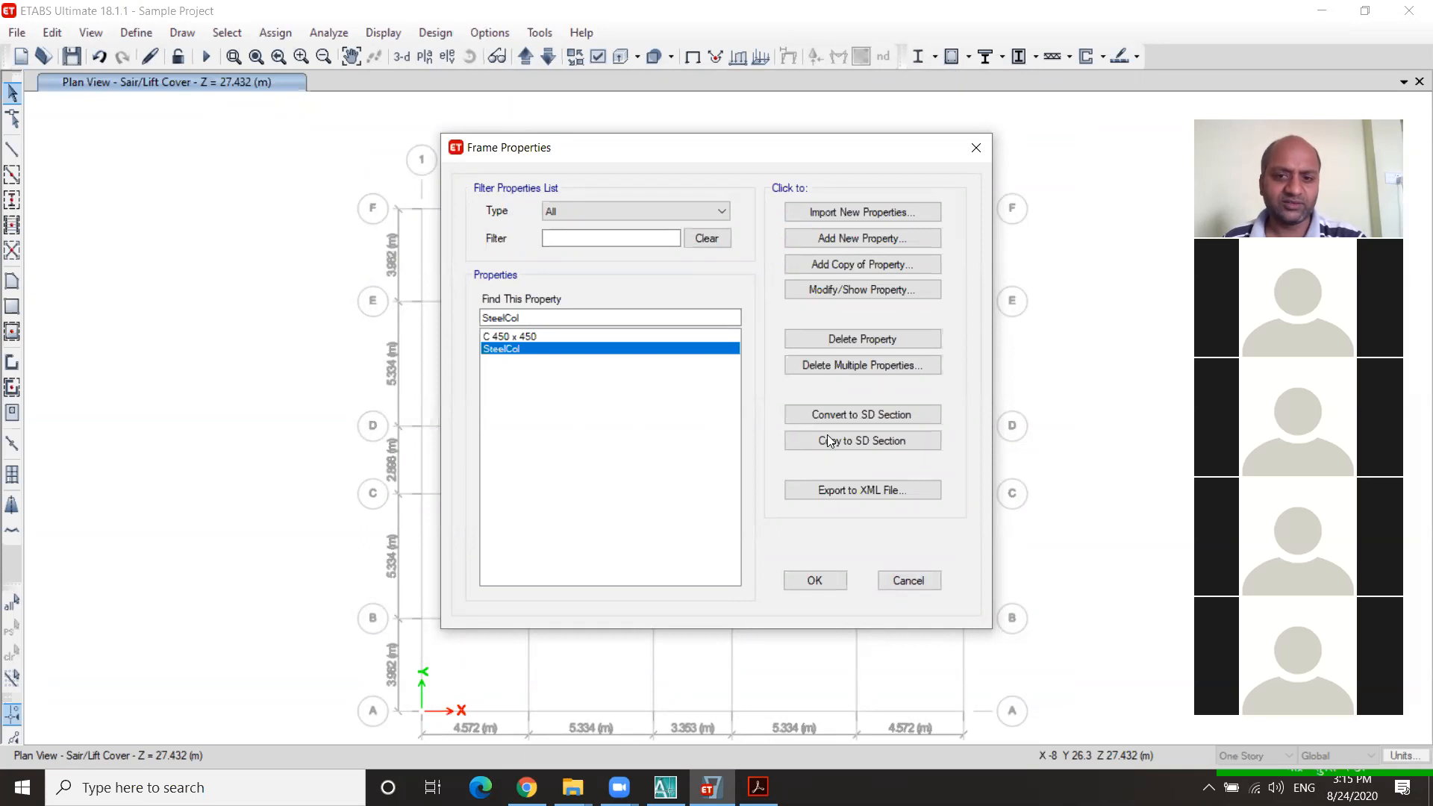
click(879, 341)
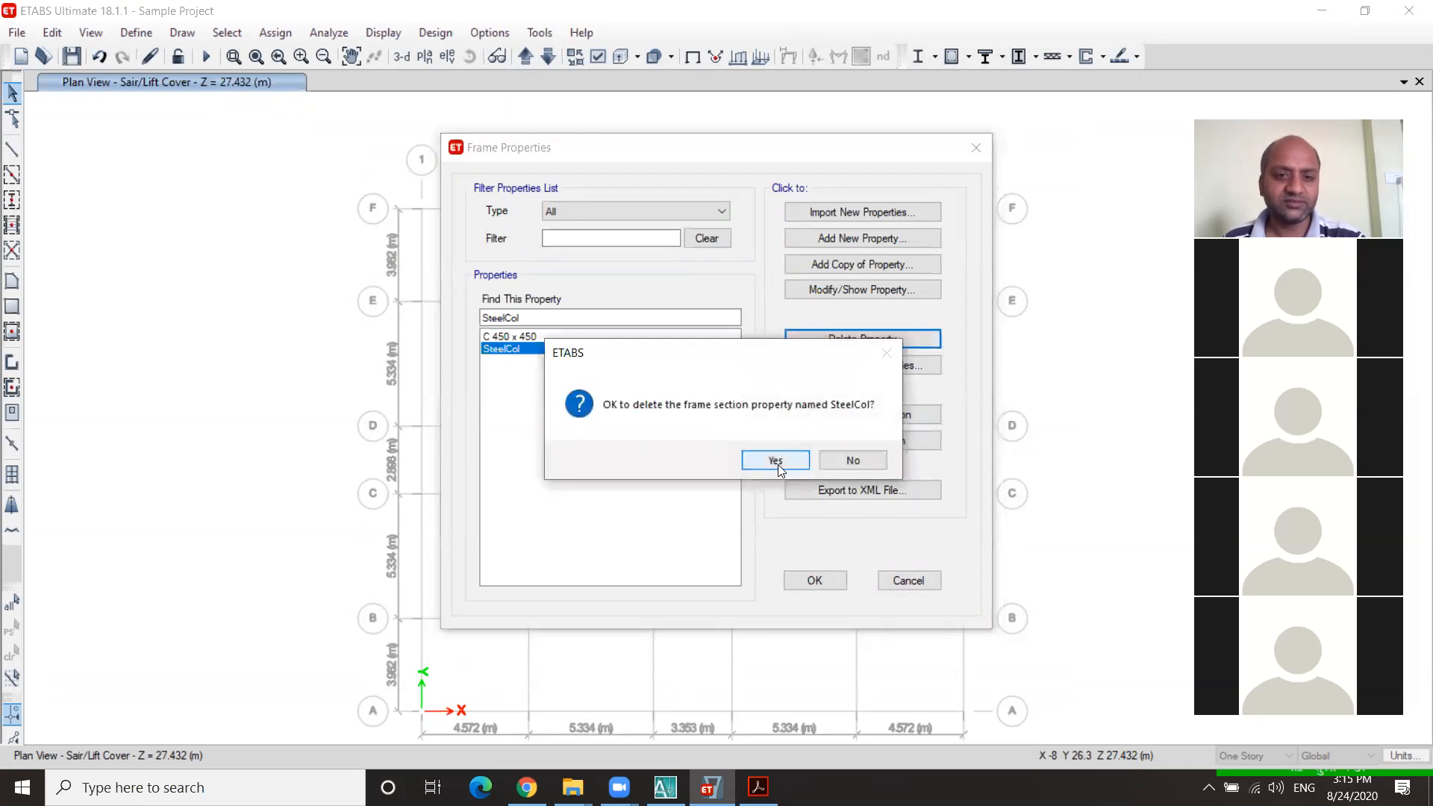
click(778, 463)
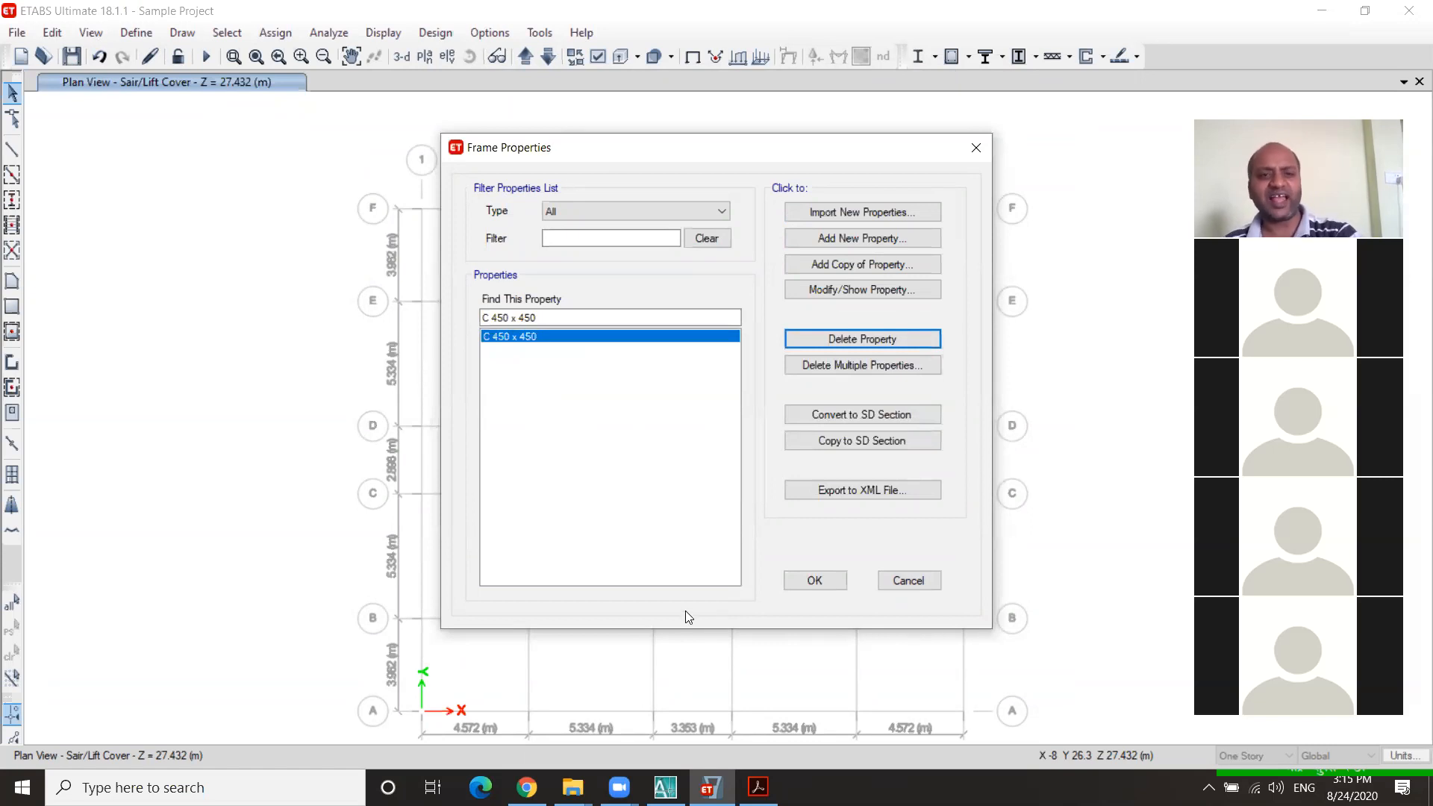
Step: Switch to the AutoCAD building plan and measure the width of the vertical beam strip meeting the column, without placing a dimension
click(665, 787)
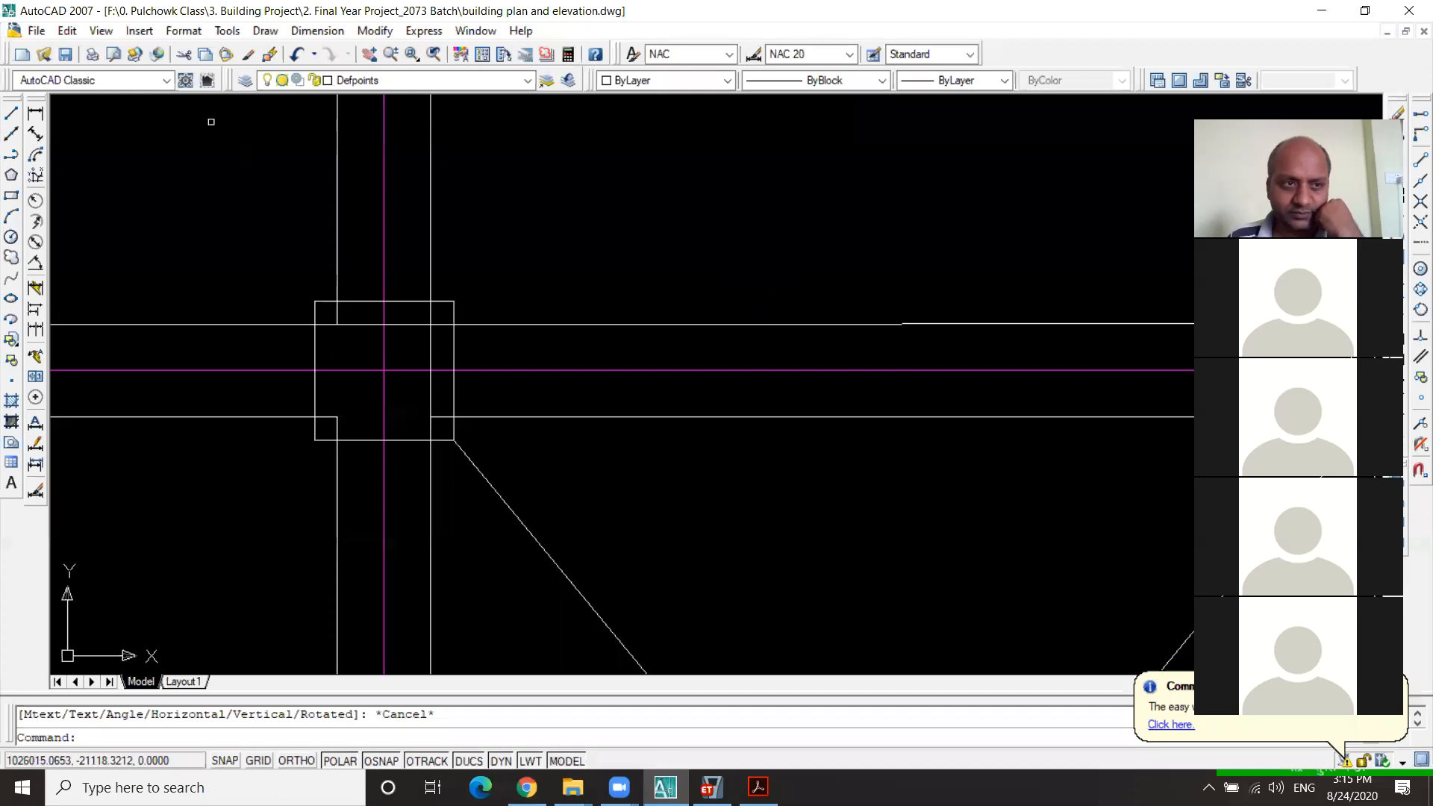
click(35, 112)
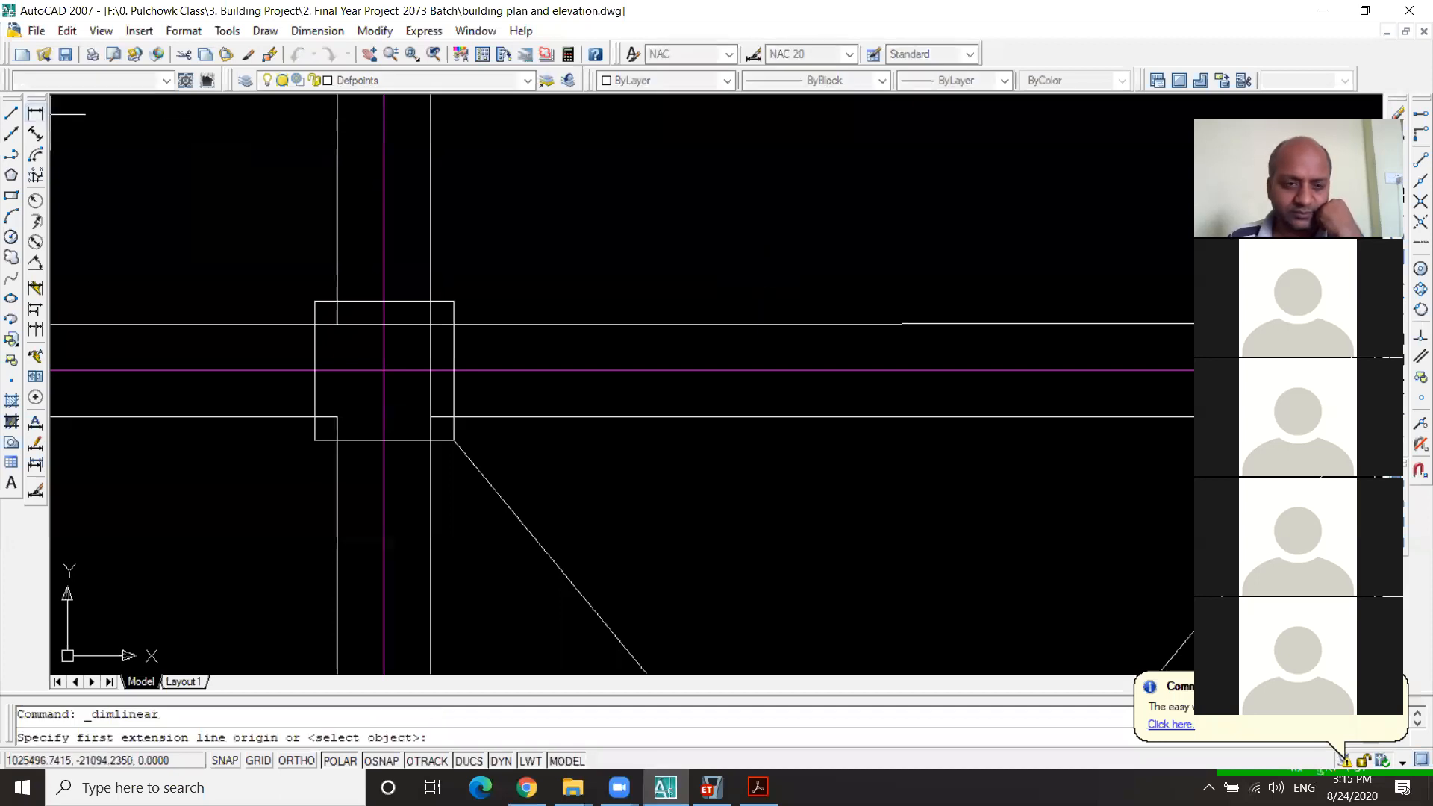
click(337, 301)
click(431, 301)
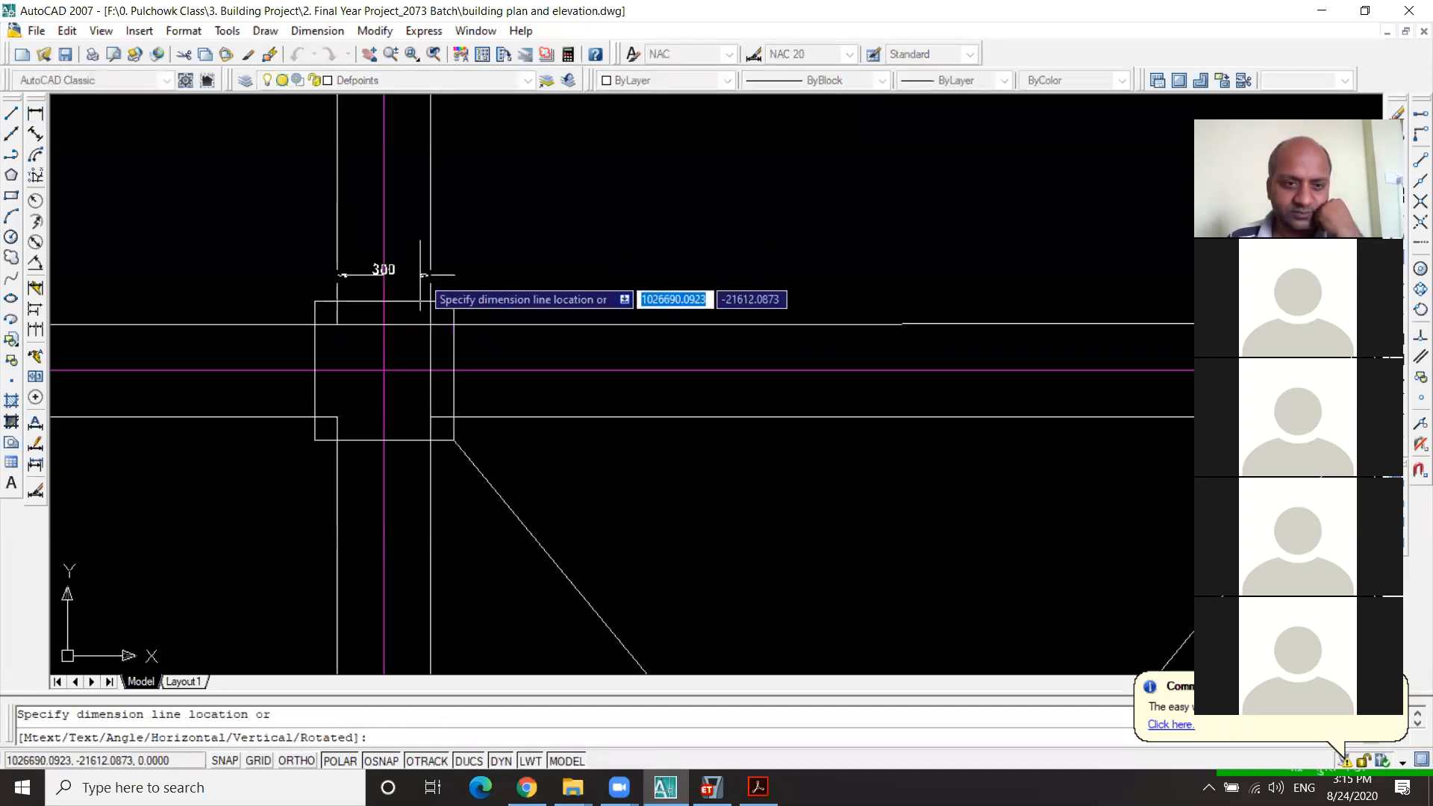
scroll(421, 275, up, 3)
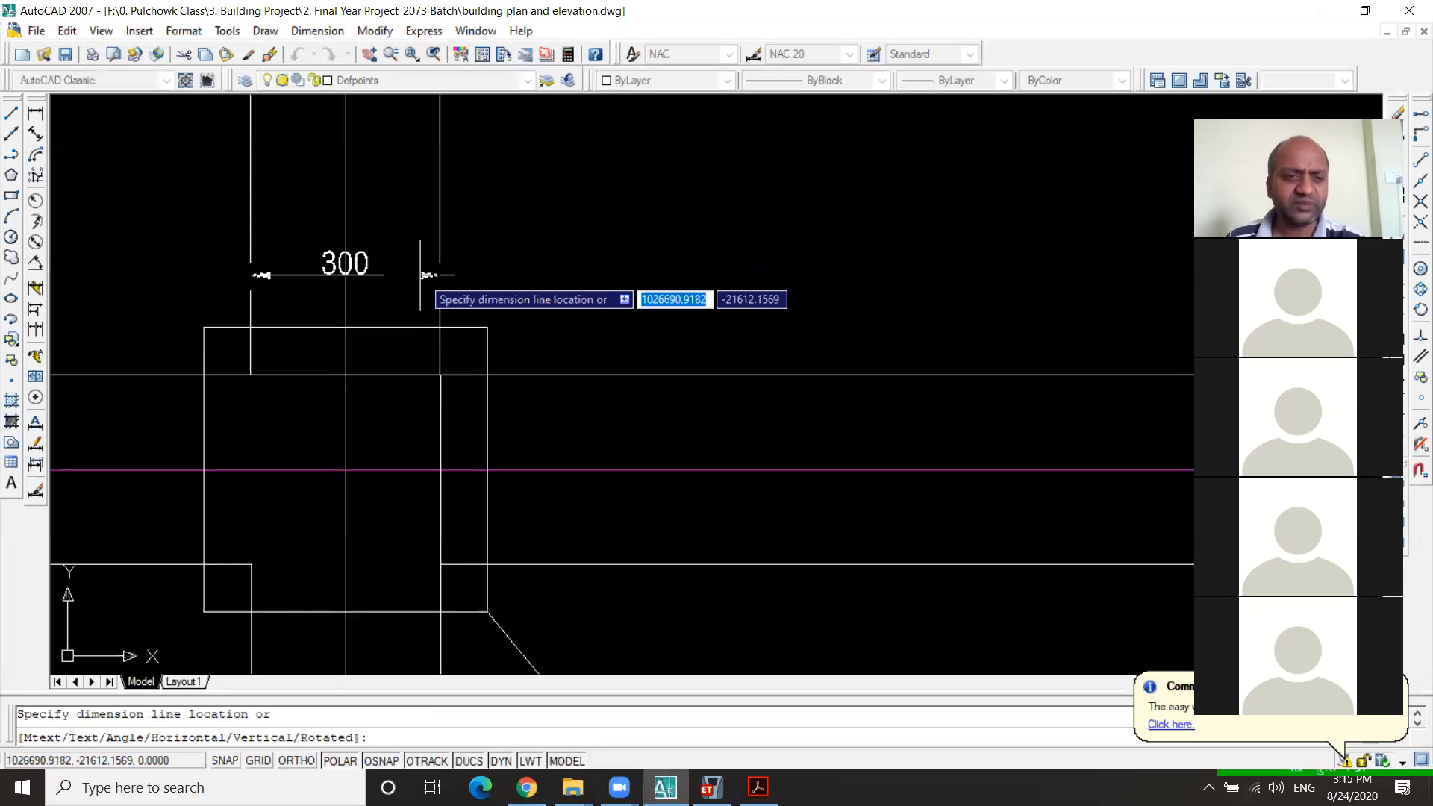
key(Escape)
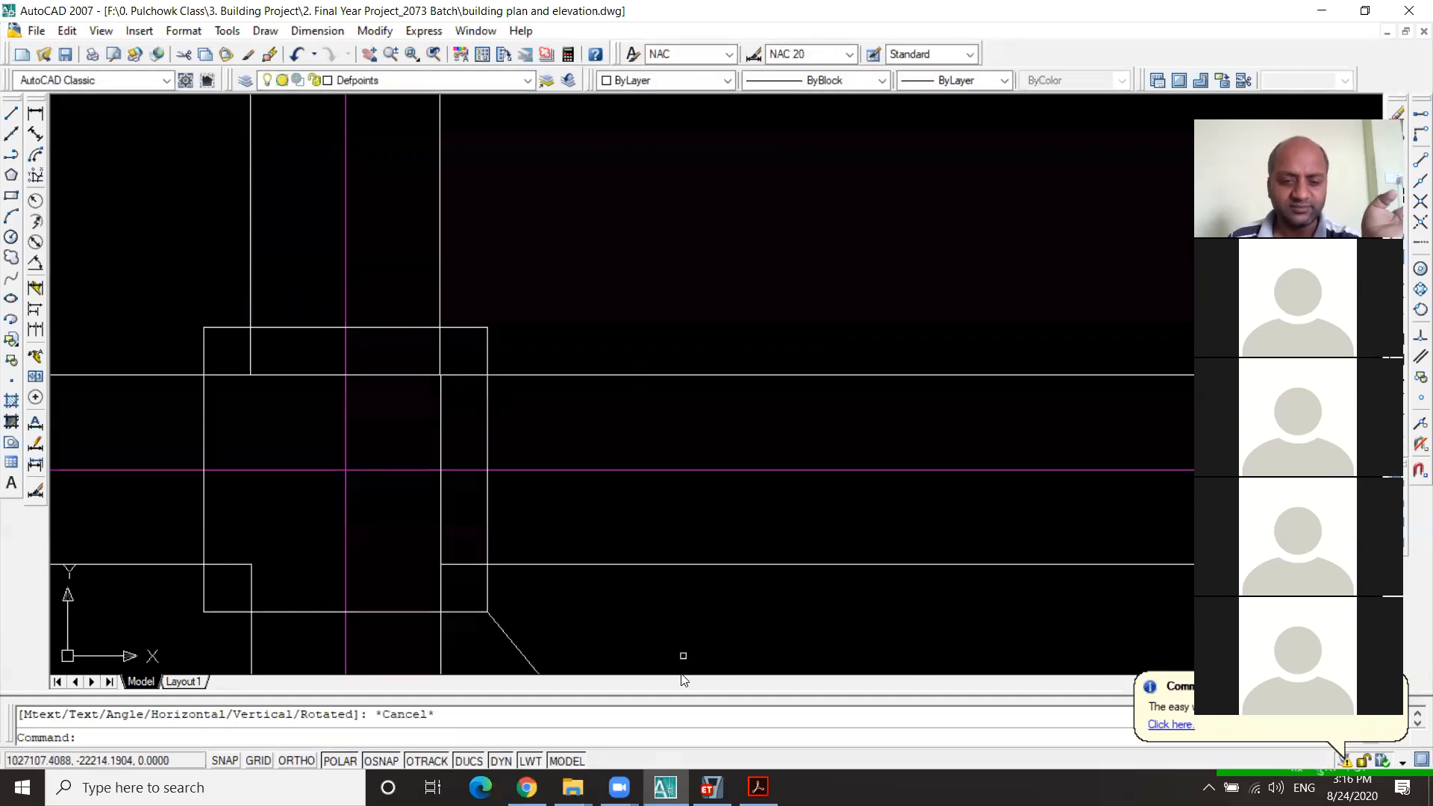
Step: Back in ETABS, add a copy of the C 450 x 450 section named "B 300 x500" with a green display color
click(711, 787)
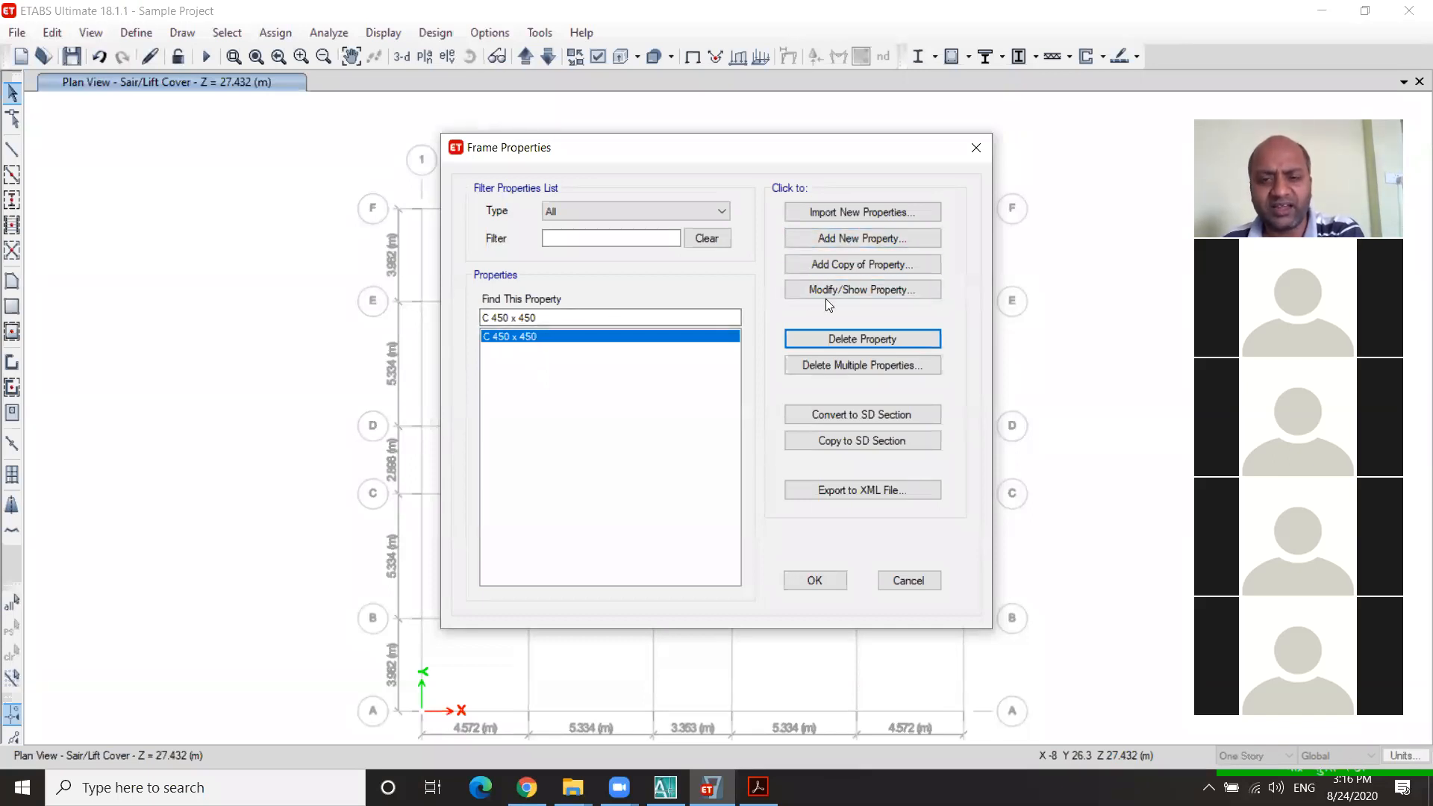
click(840, 263)
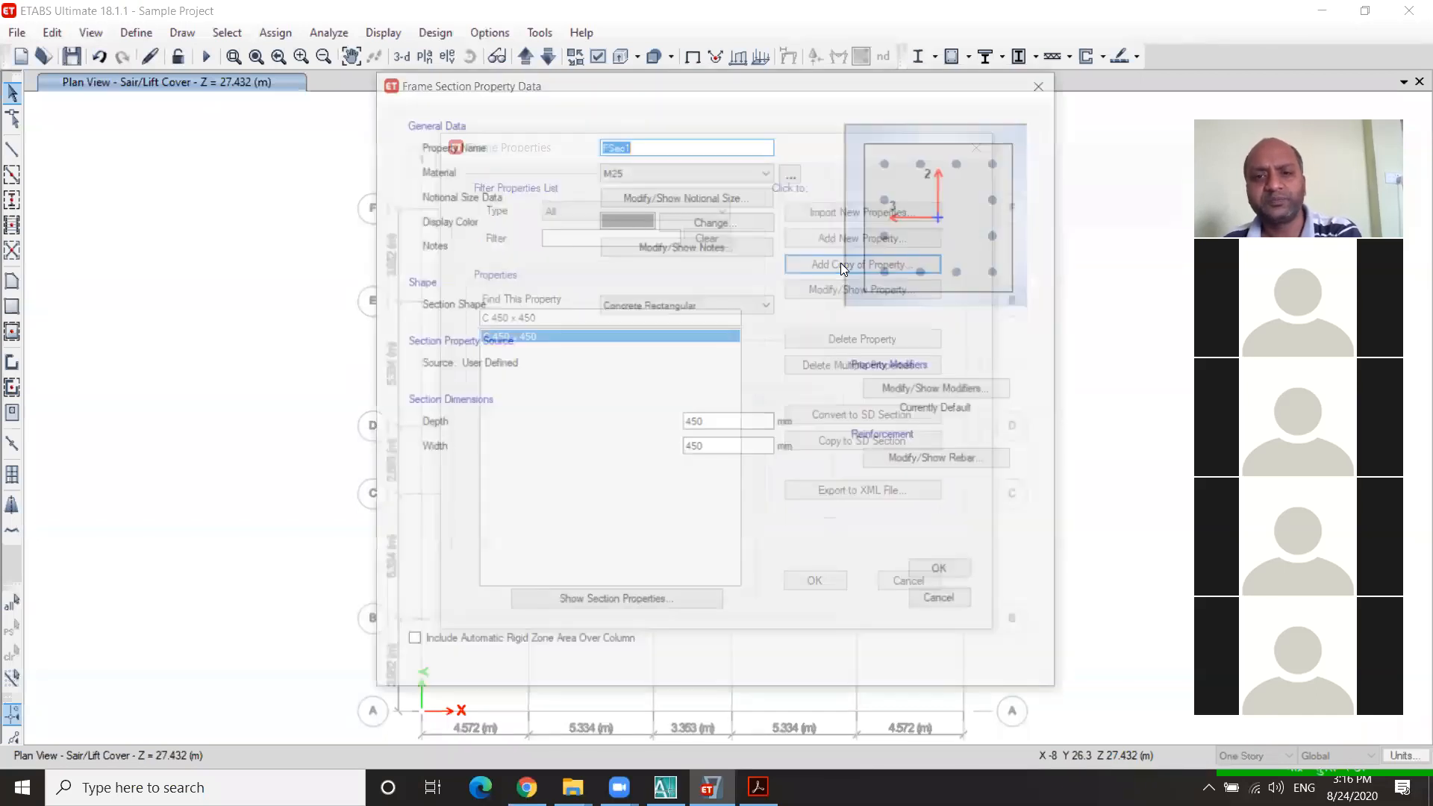
text(B)
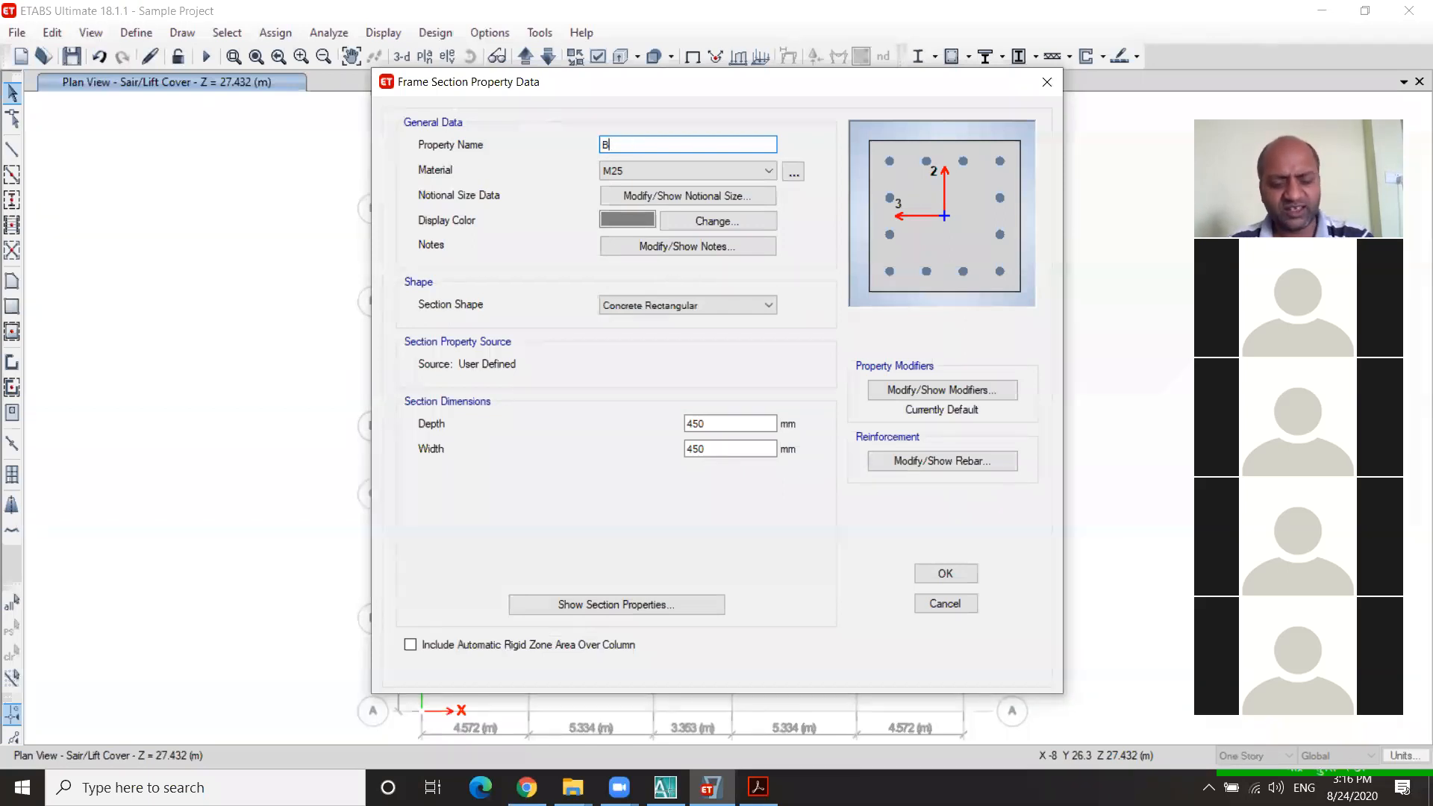
text( 300 x500)
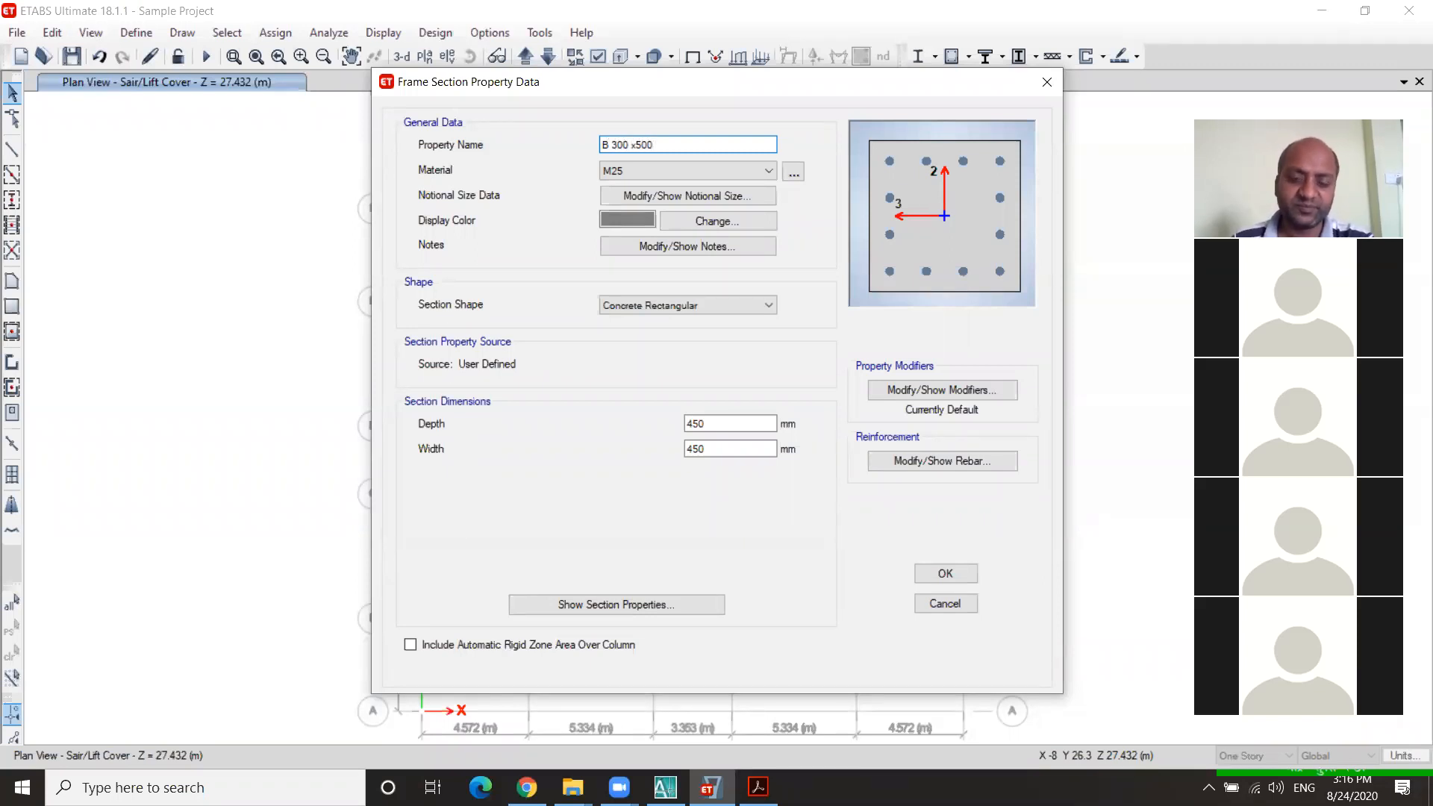
click(688, 223)
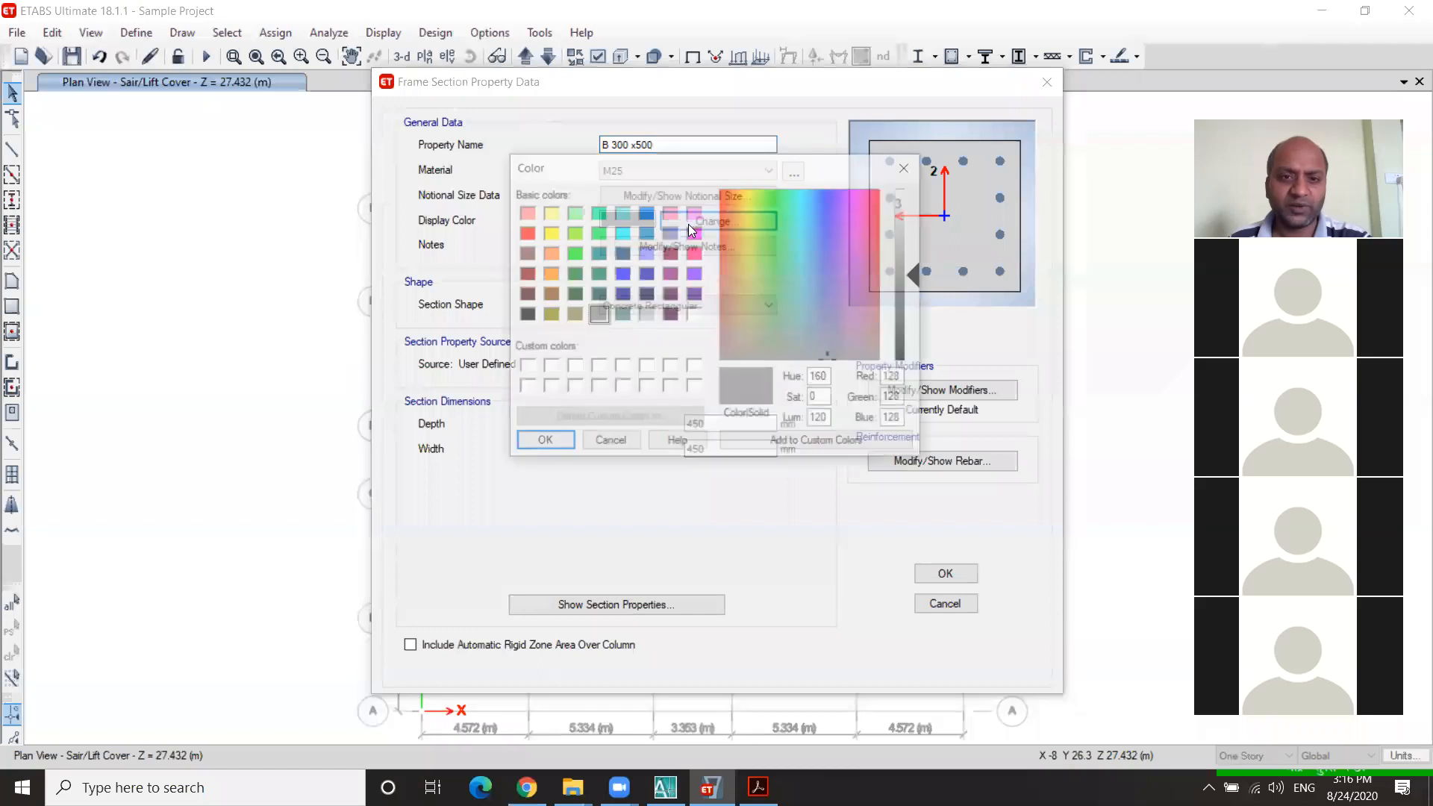
click(577, 252)
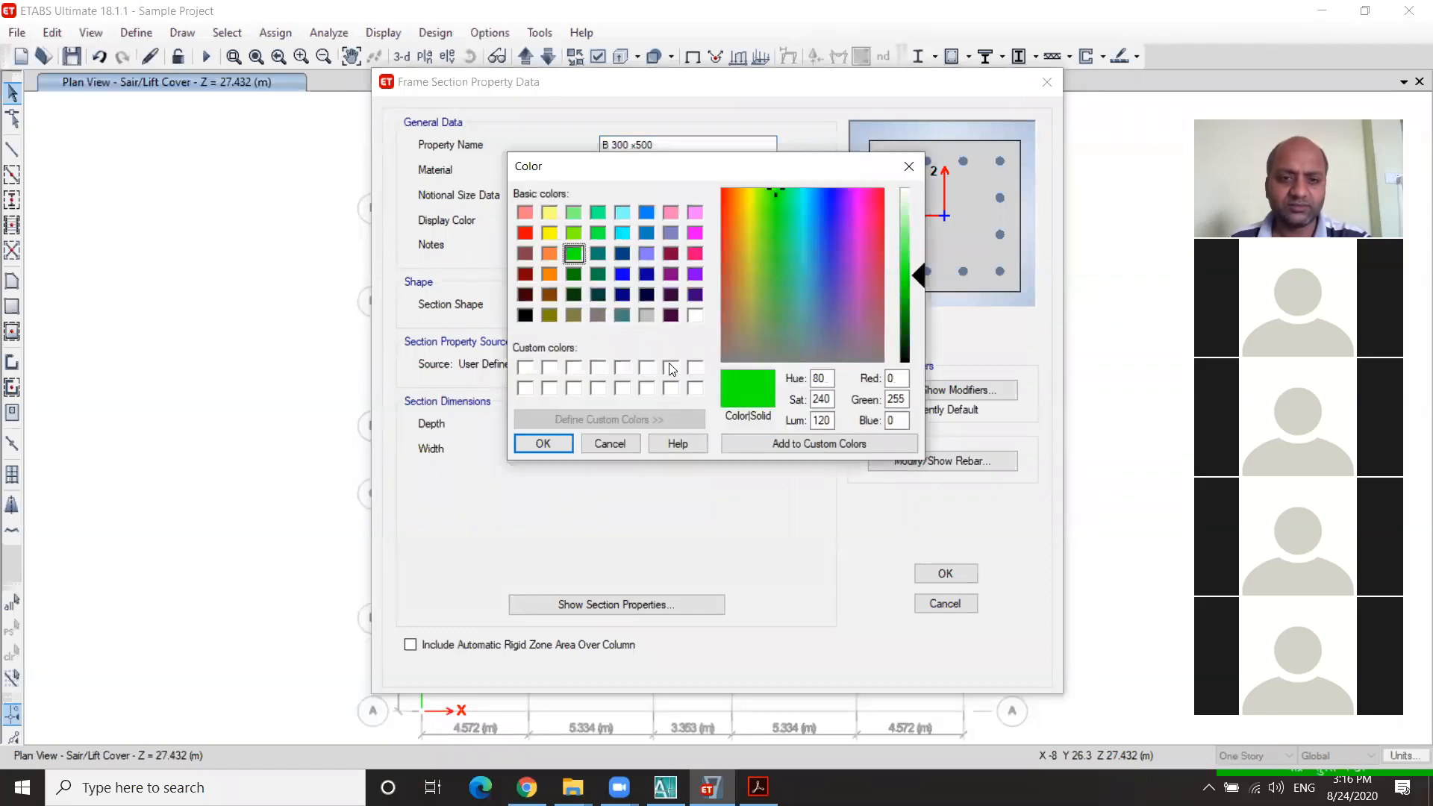
click(555, 445)
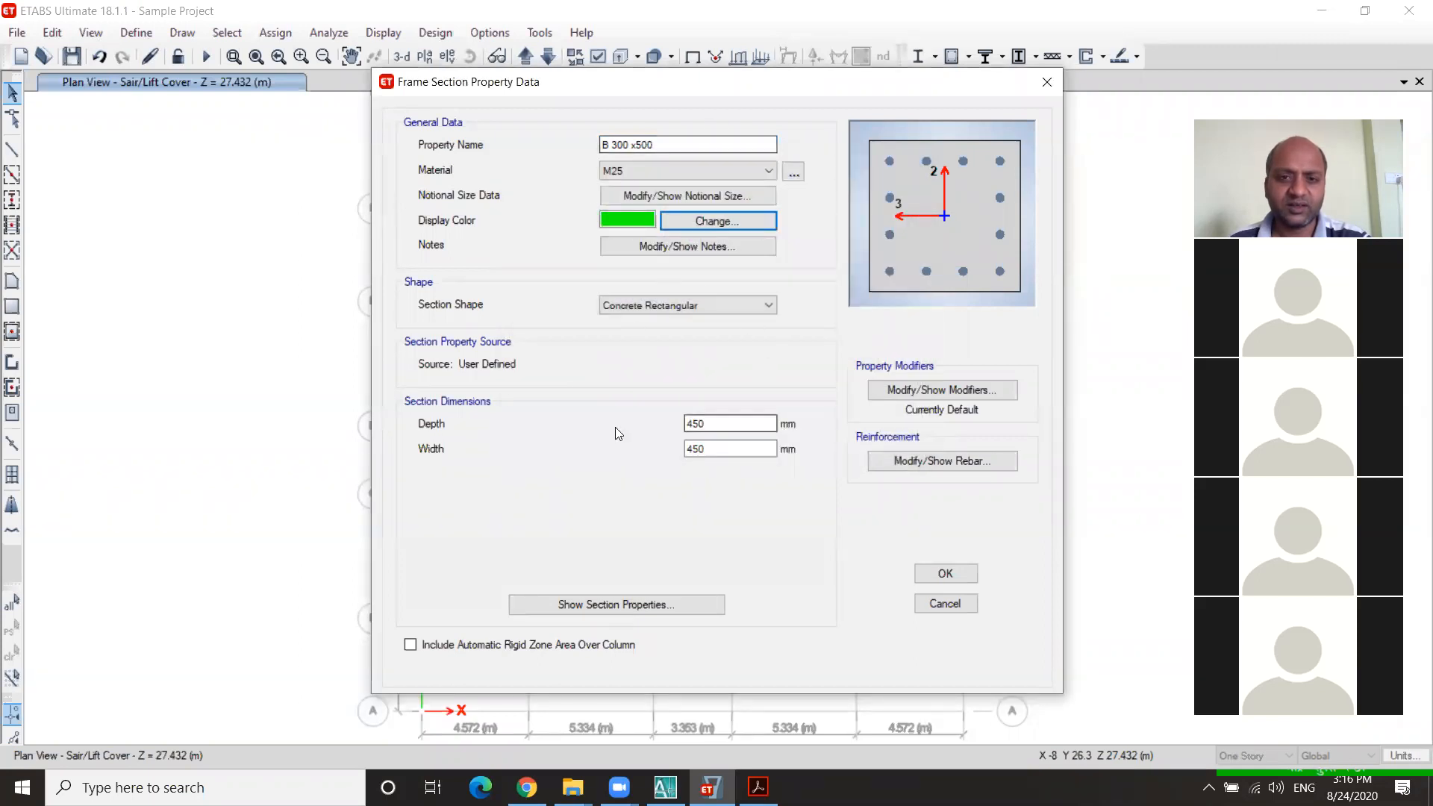
Step: Set the beam section's depth to 500 mm and width to 300 mm
click(724, 424)
text(500)
key(Tab)
text(300)
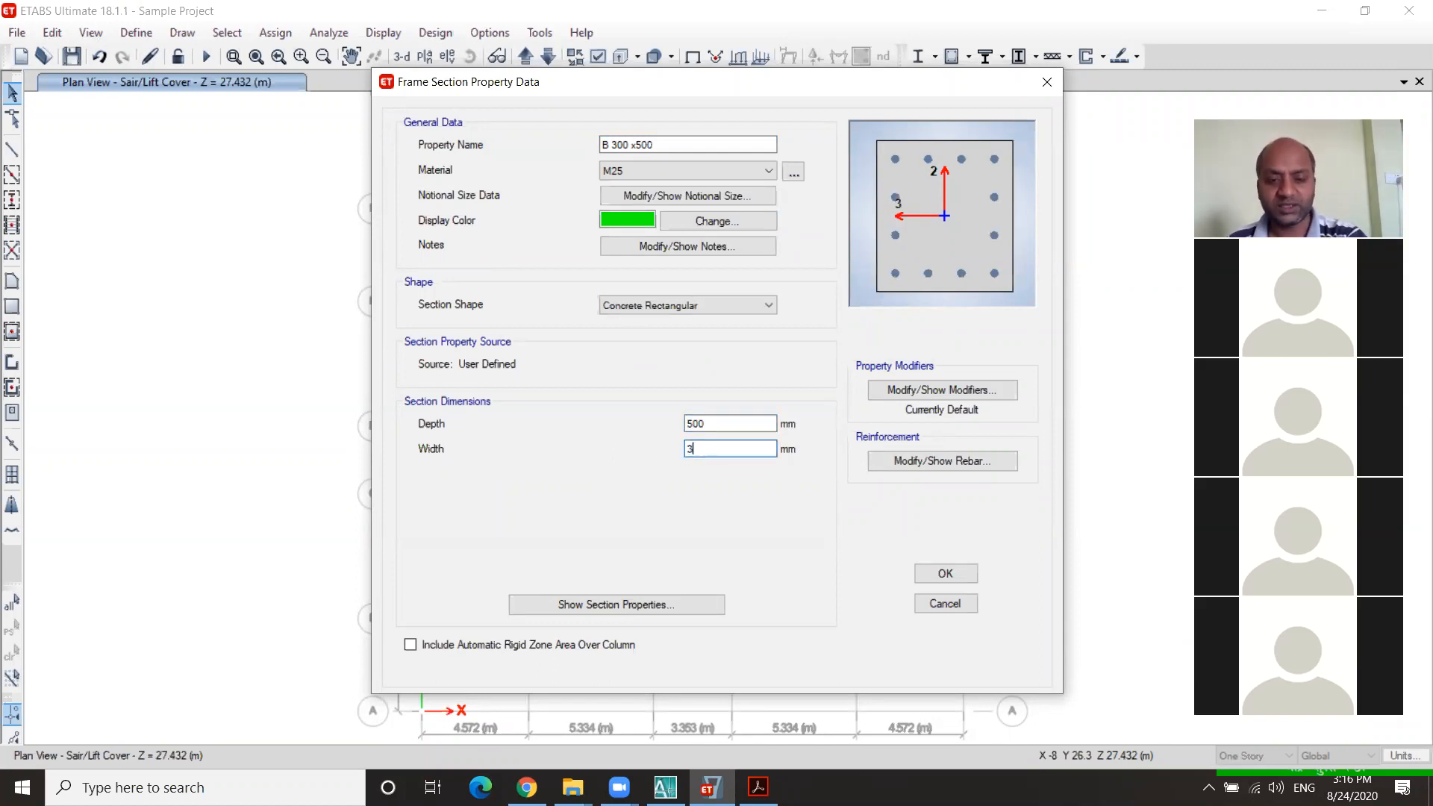
click(735, 421)
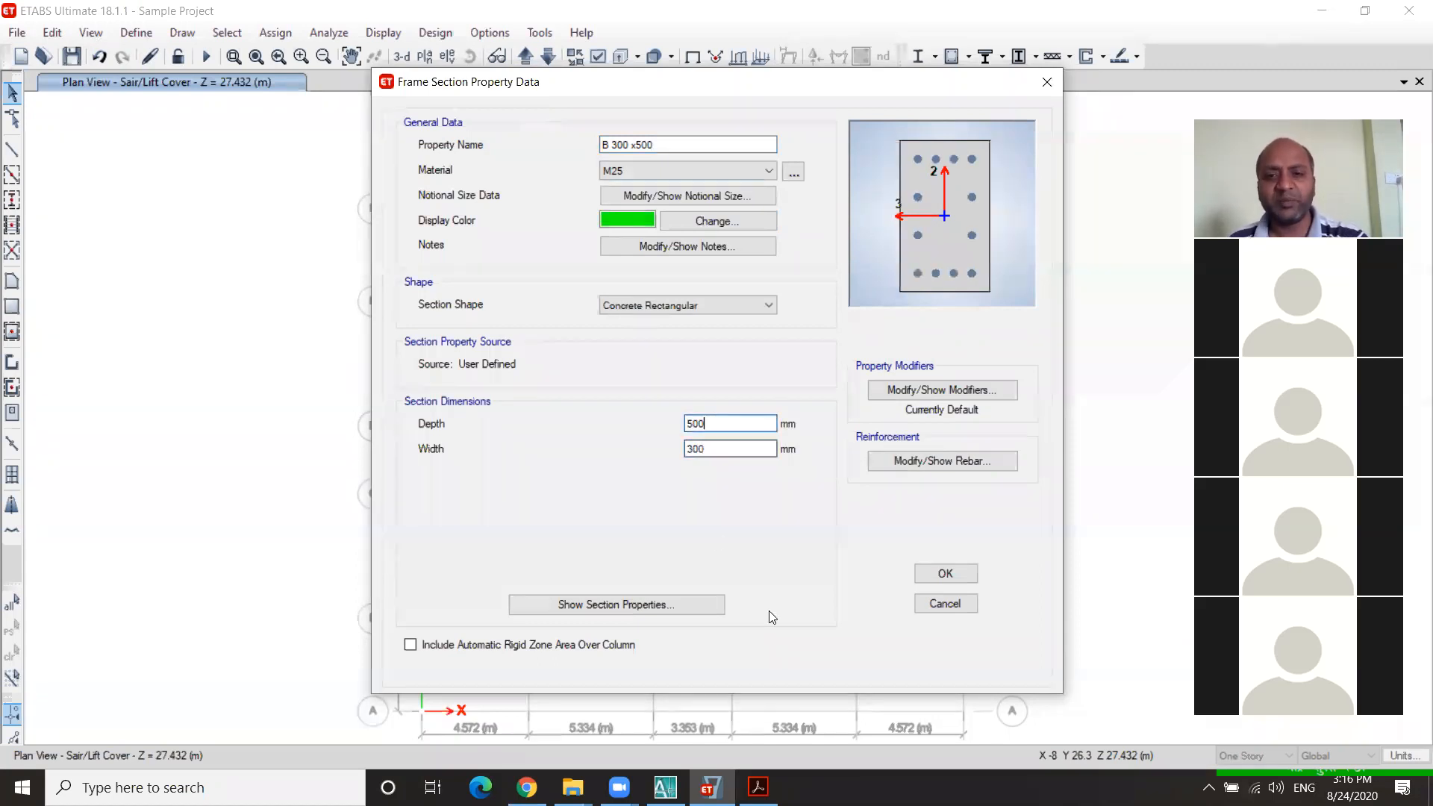
Step: Set the beam's reinforcement design type to M3 Design Only (Beam), with 62.5 mm cover to the top and bottom bar centroids
click(945, 465)
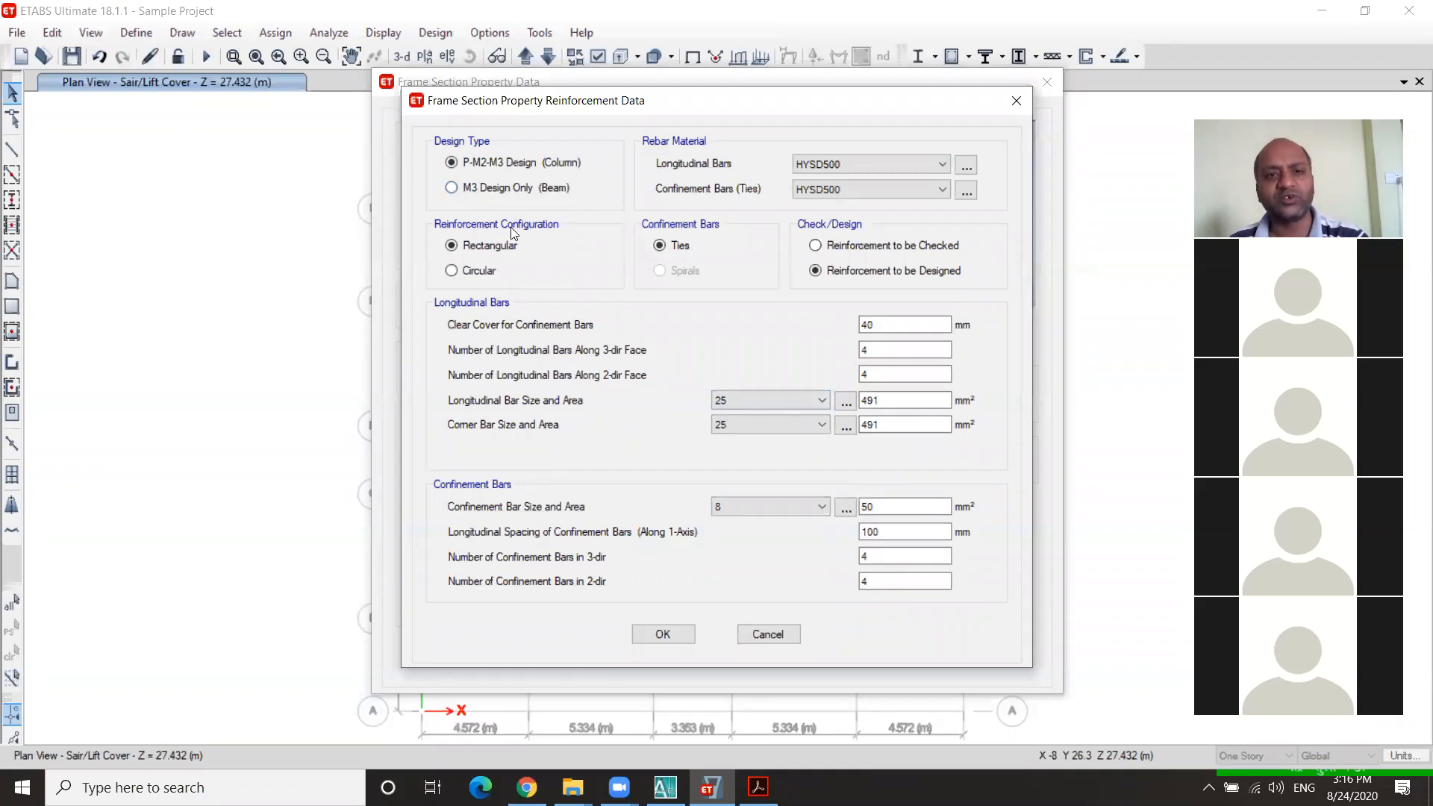
click(451, 188)
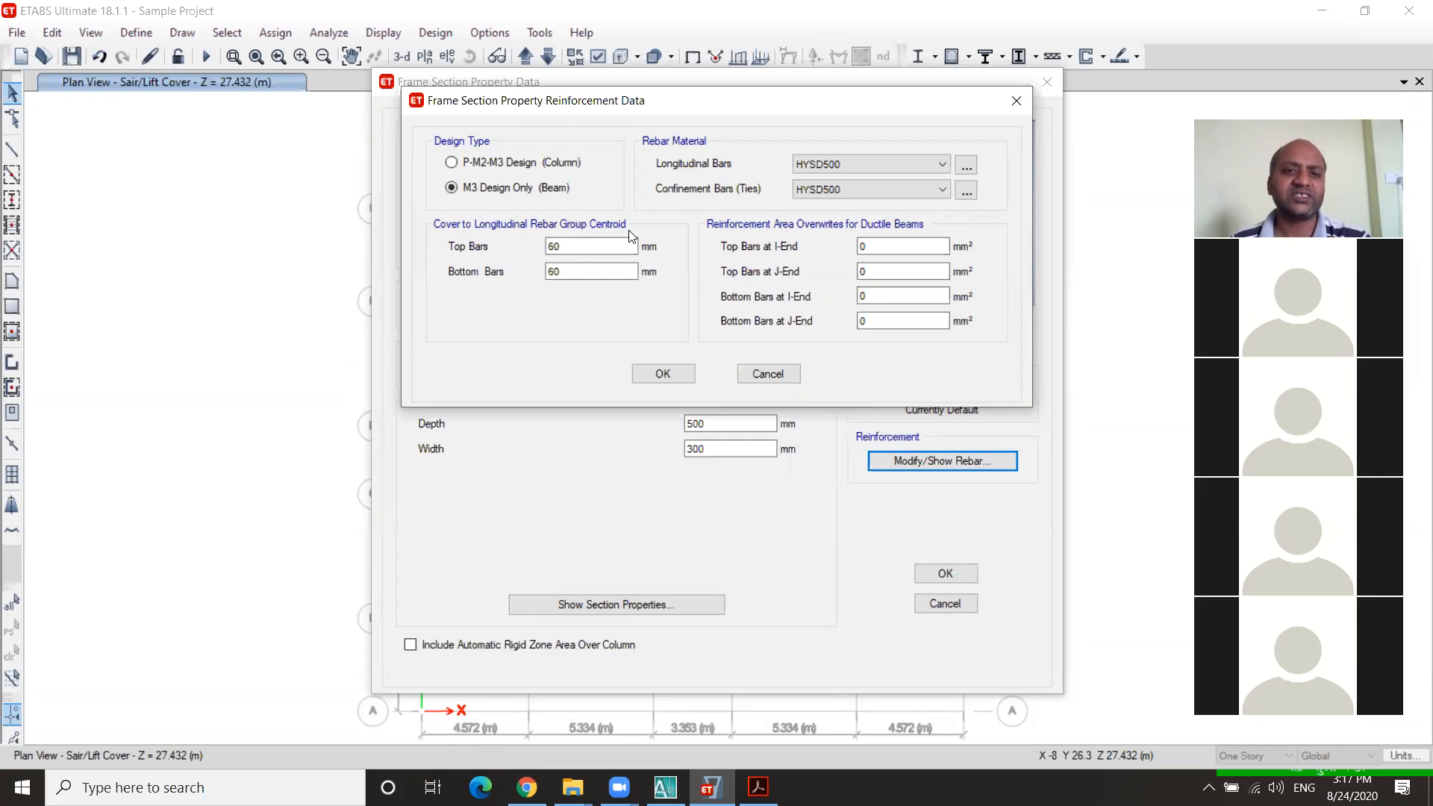
drag(576, 247, 543, 257)
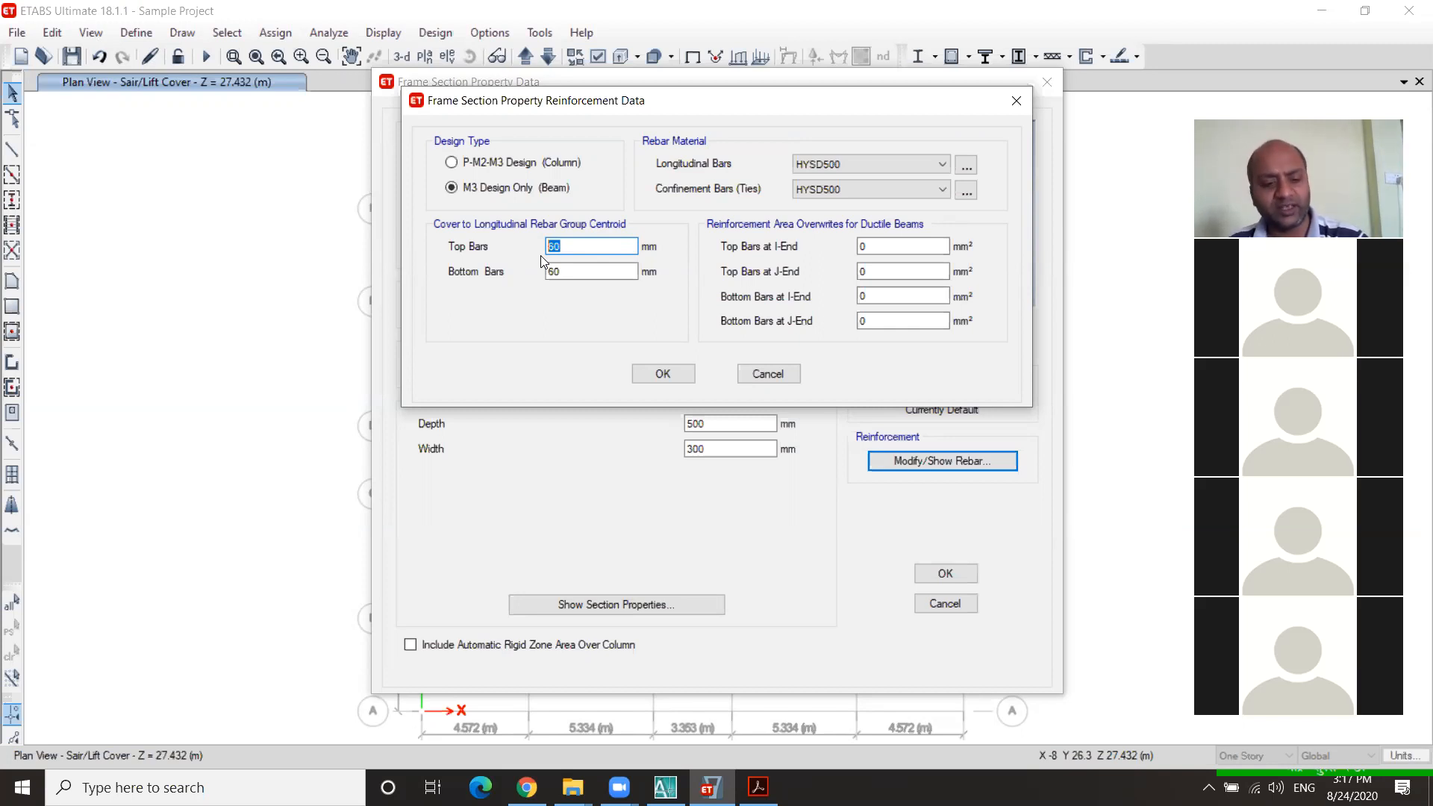
text(62)
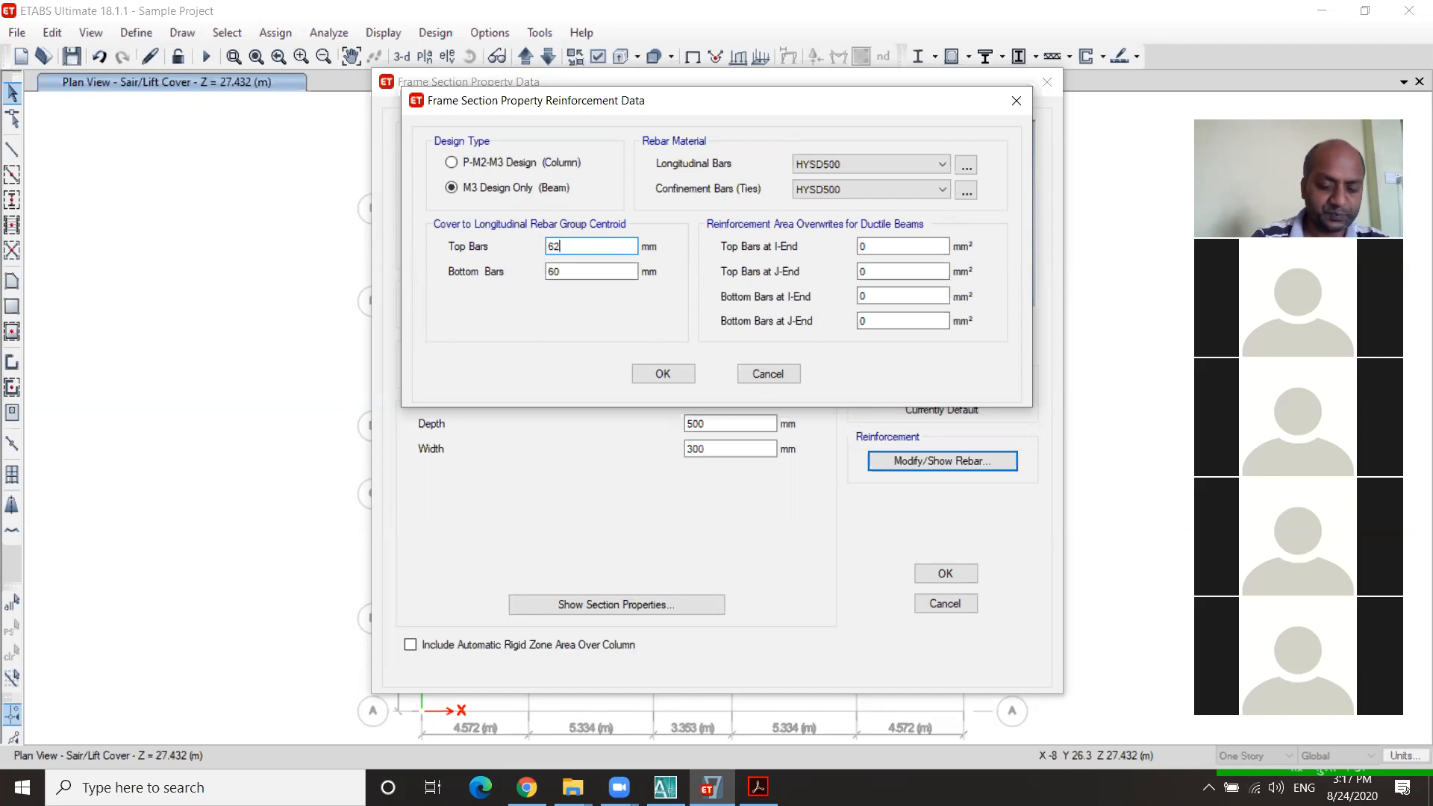
text(.5)
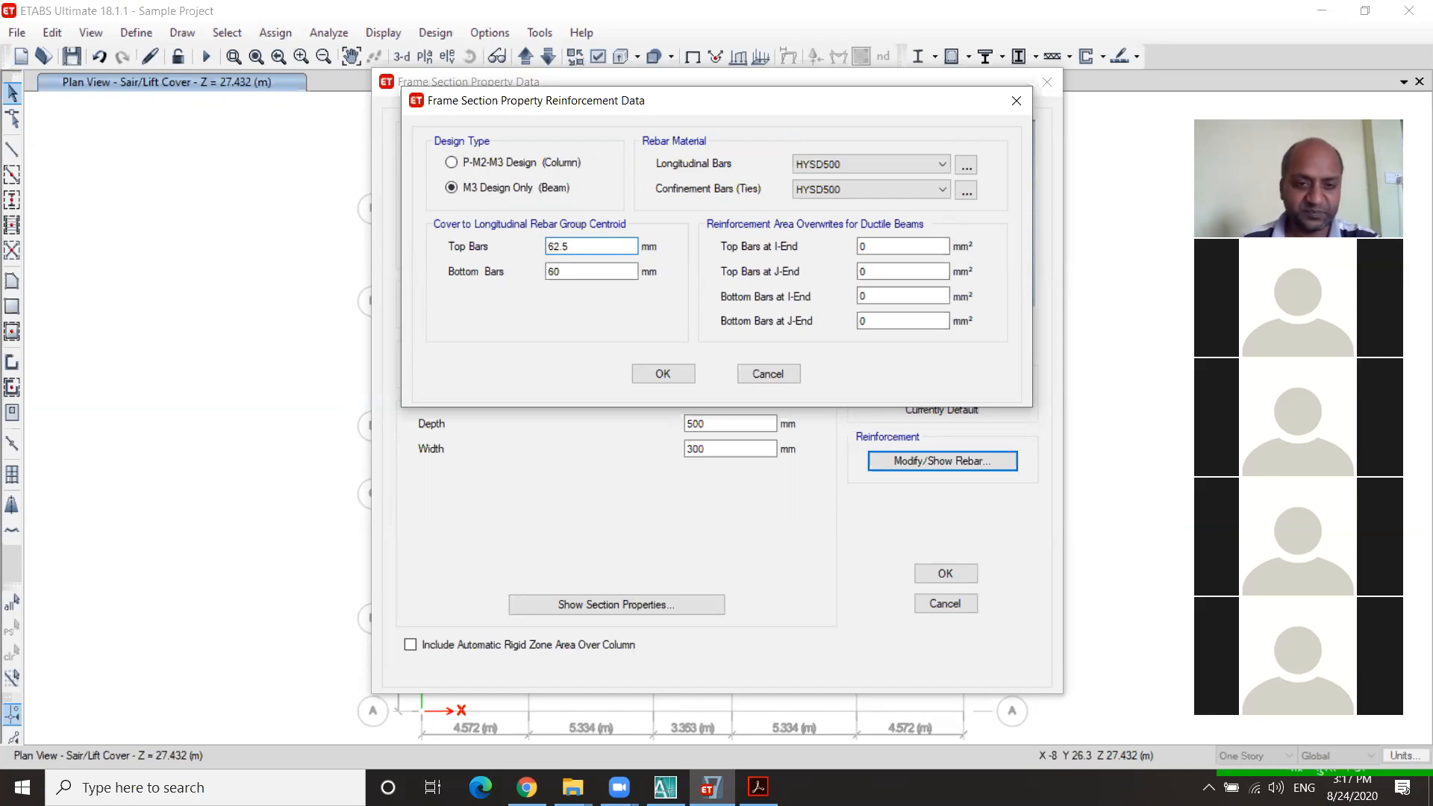
double_click(560, 272)
text(62.5)
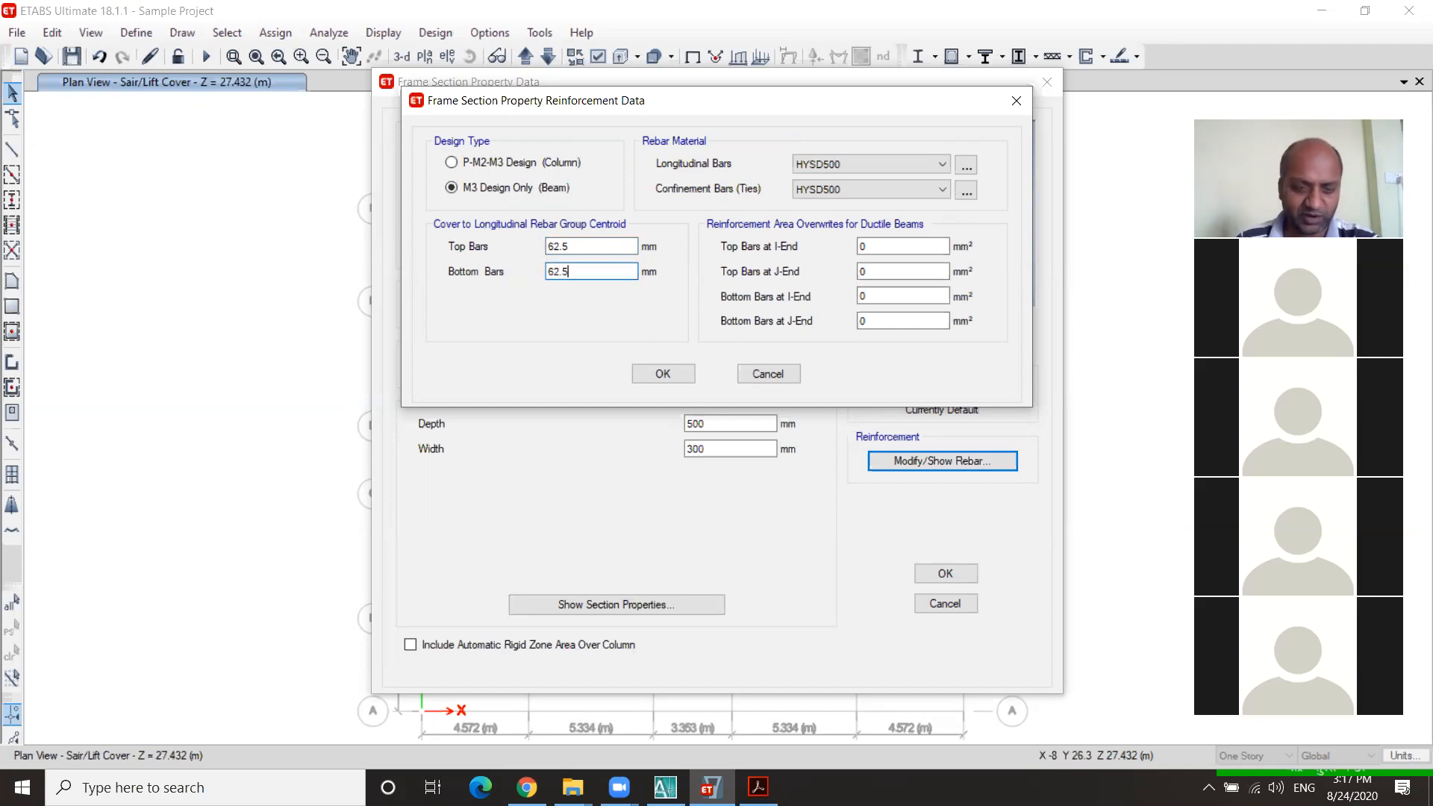
click(590, 245)
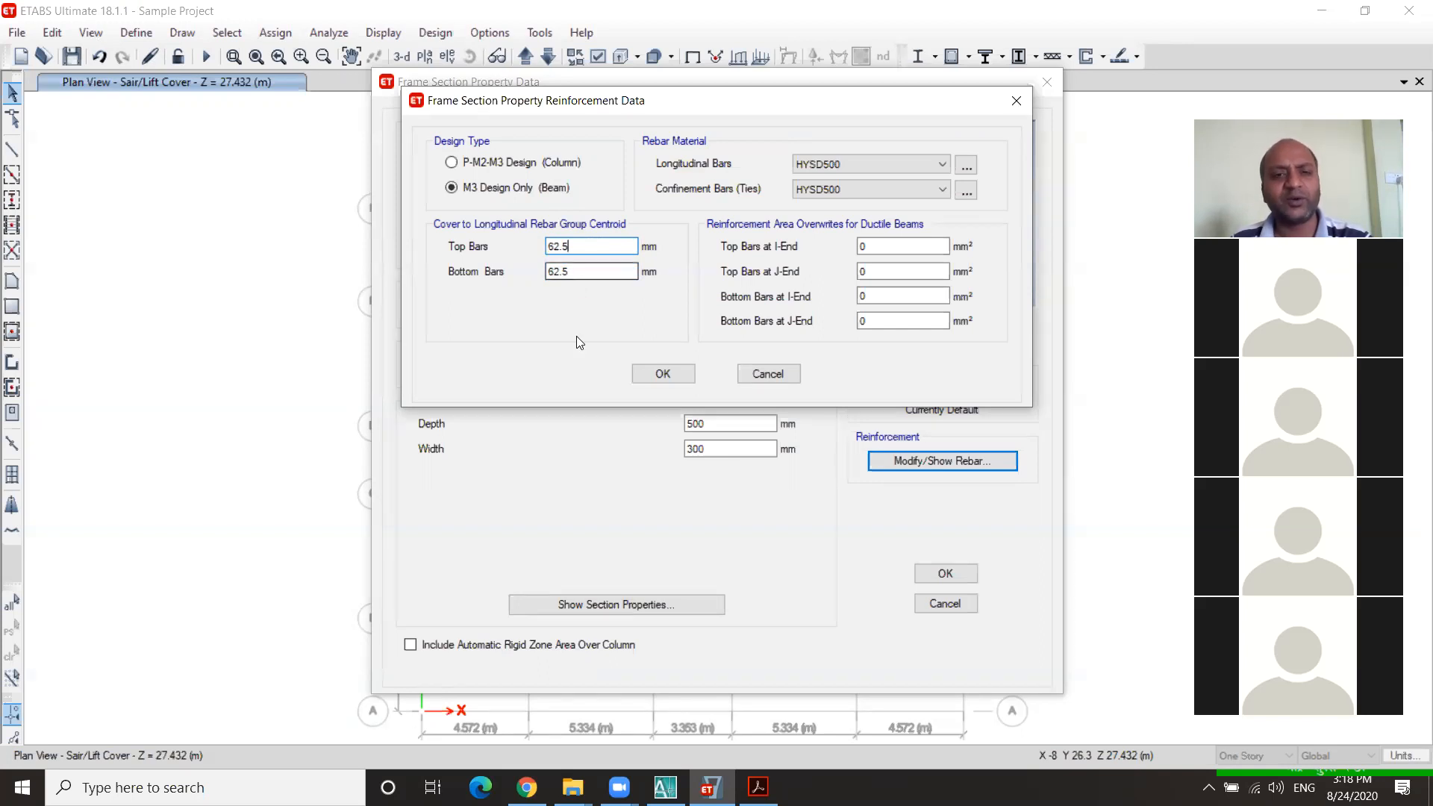
click(578, 273)
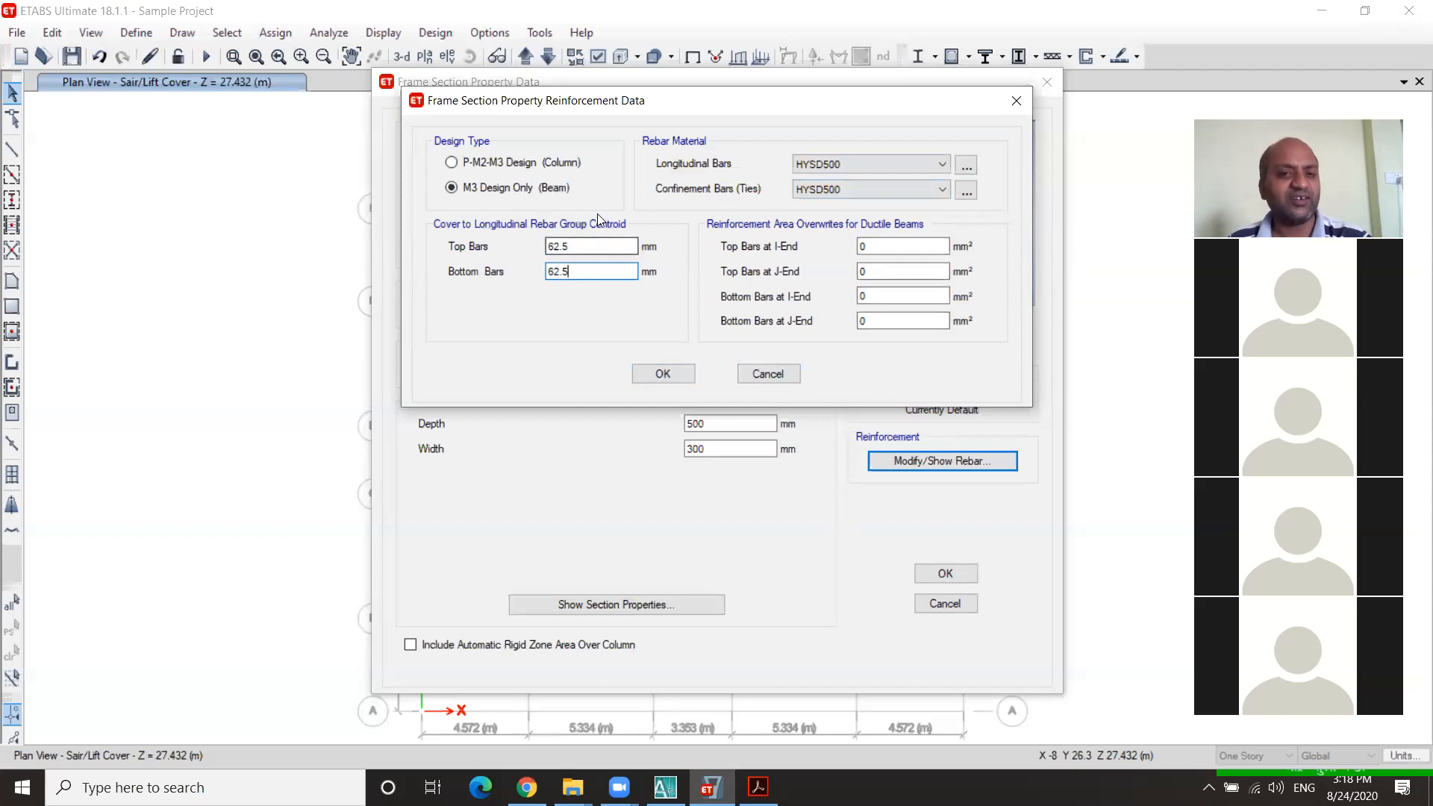
Step: Accept the beam's reinforcement settings and save the B 300 x500 section
click(578, 249)
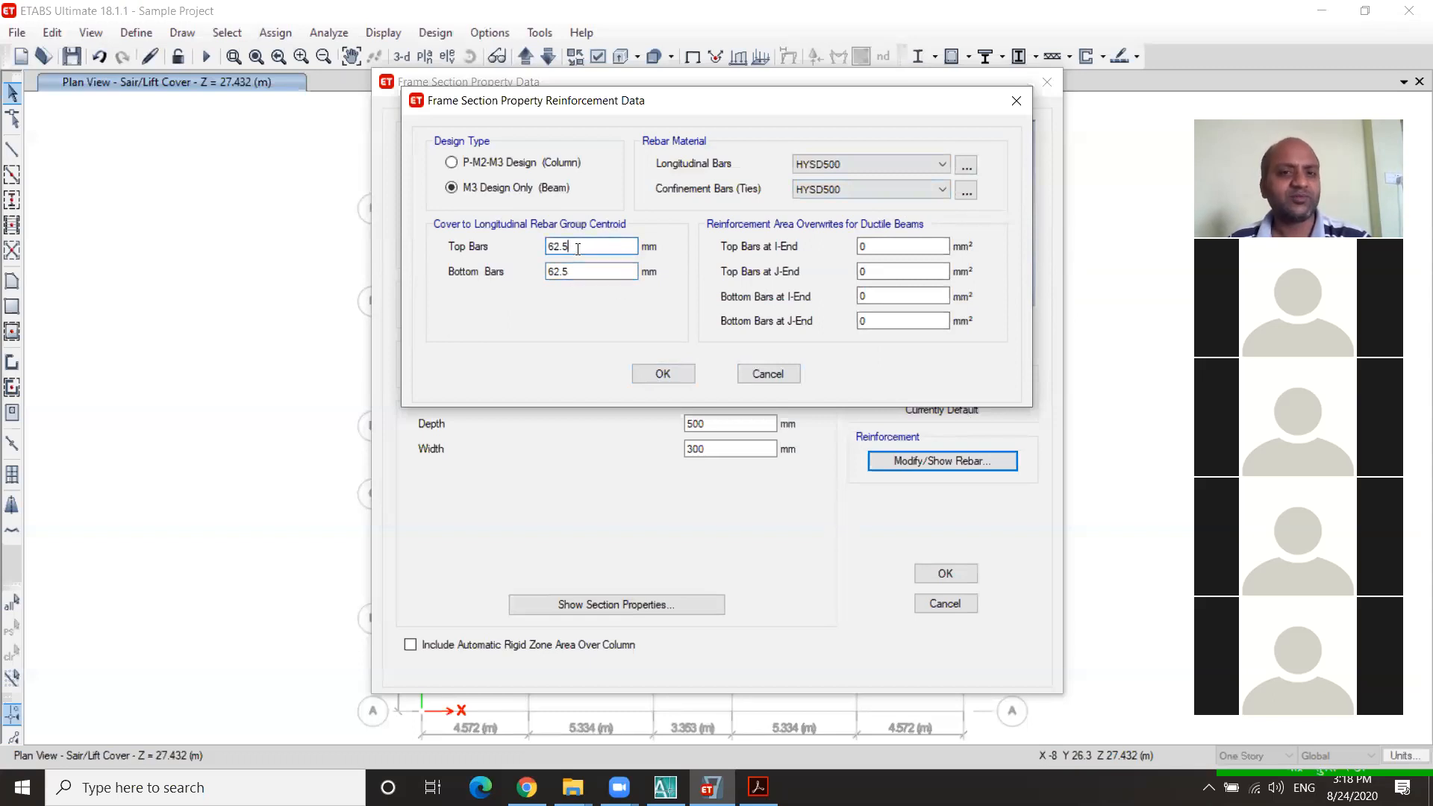
click(678, 370)
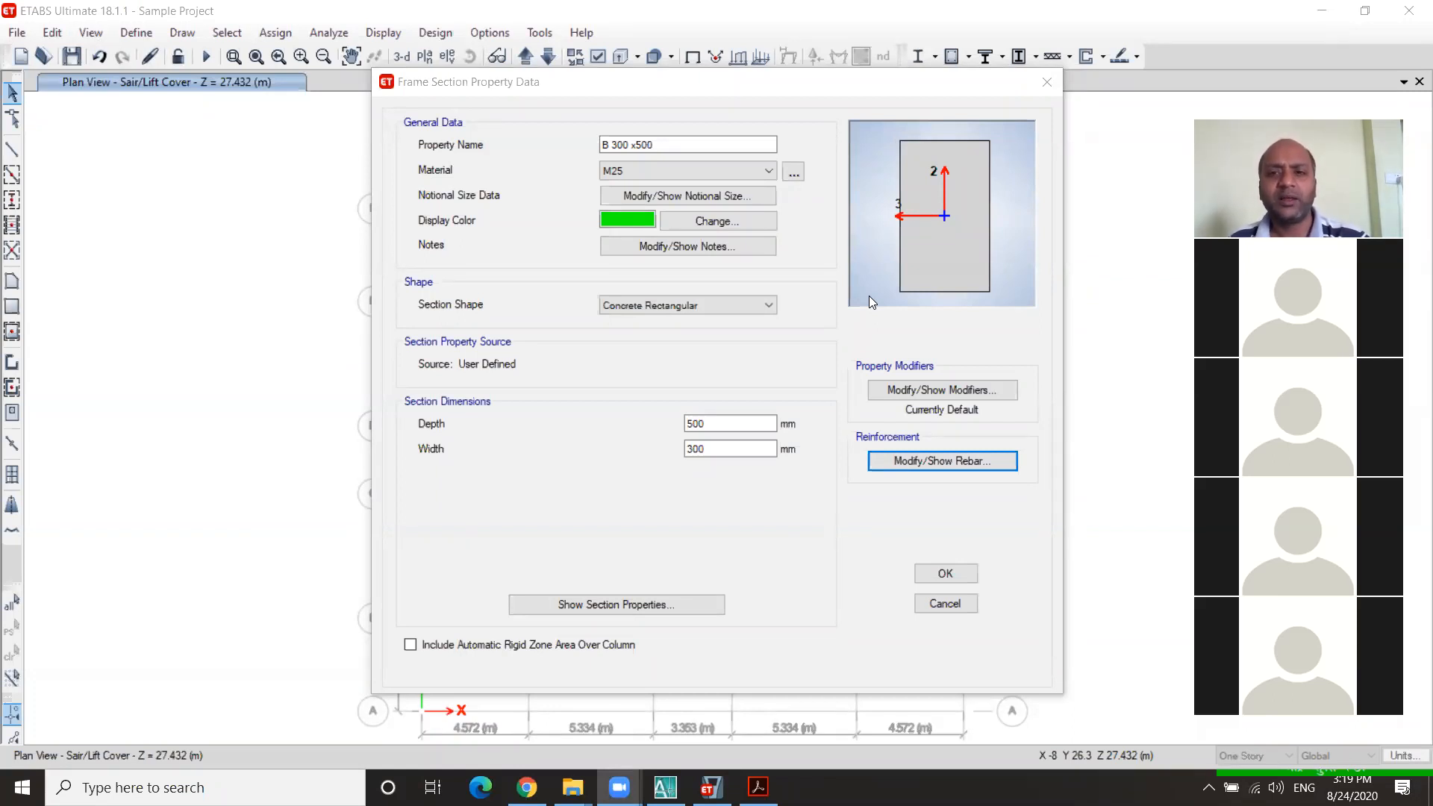
click(869, 295)
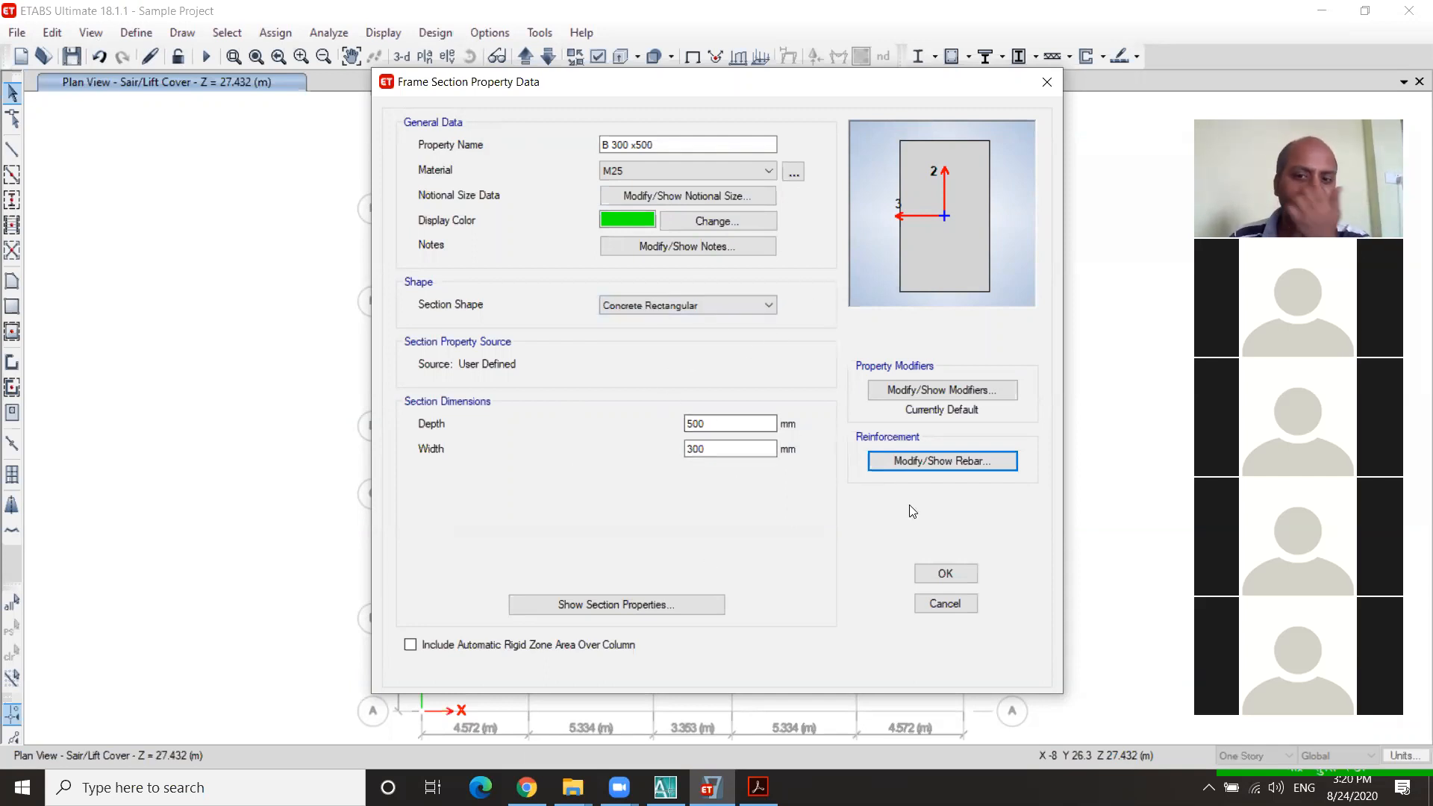
click(945, 575)
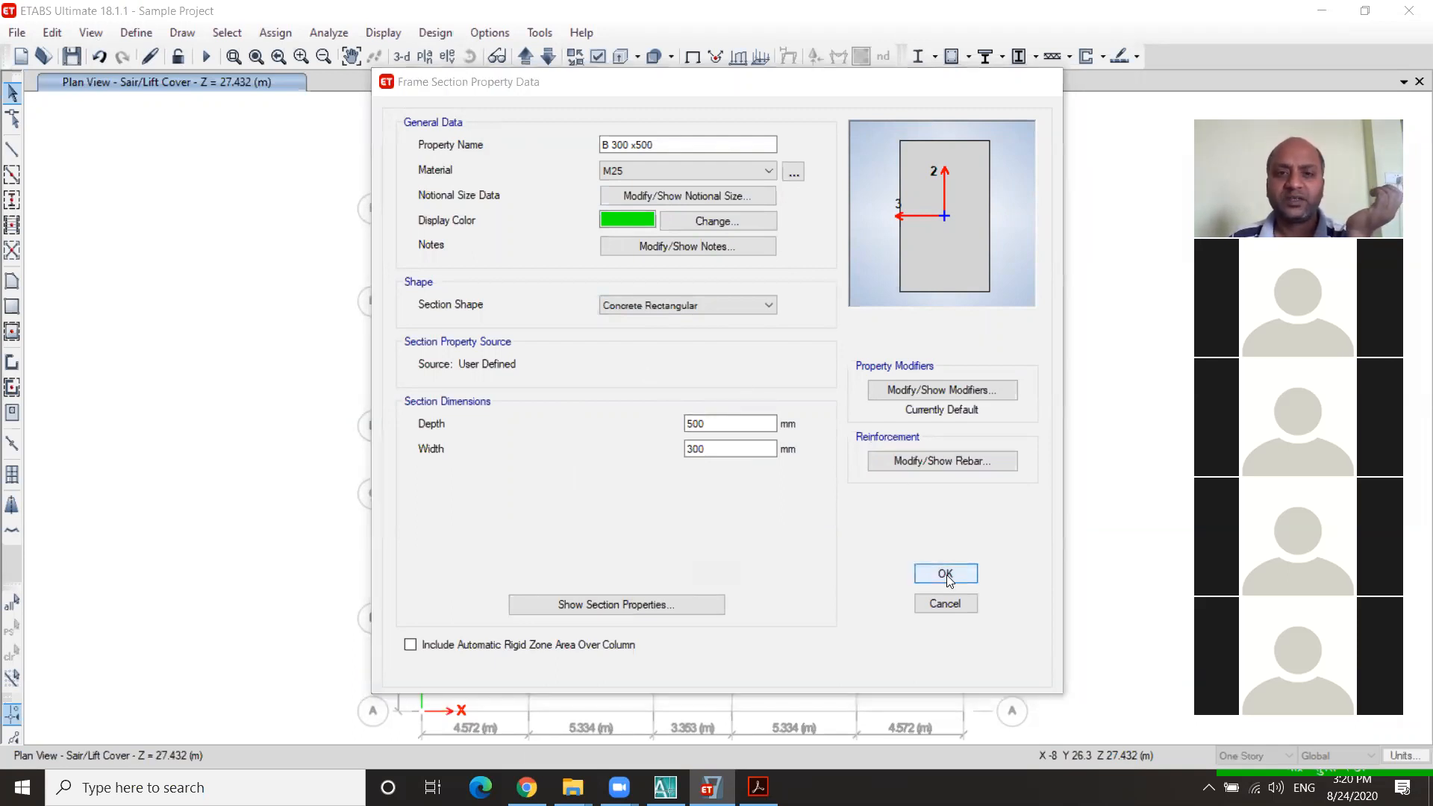
Step: Switch to the AutoCAD building plan and examine the short secondary beams beside the crossed opening between grids C and D
click(665, 787)
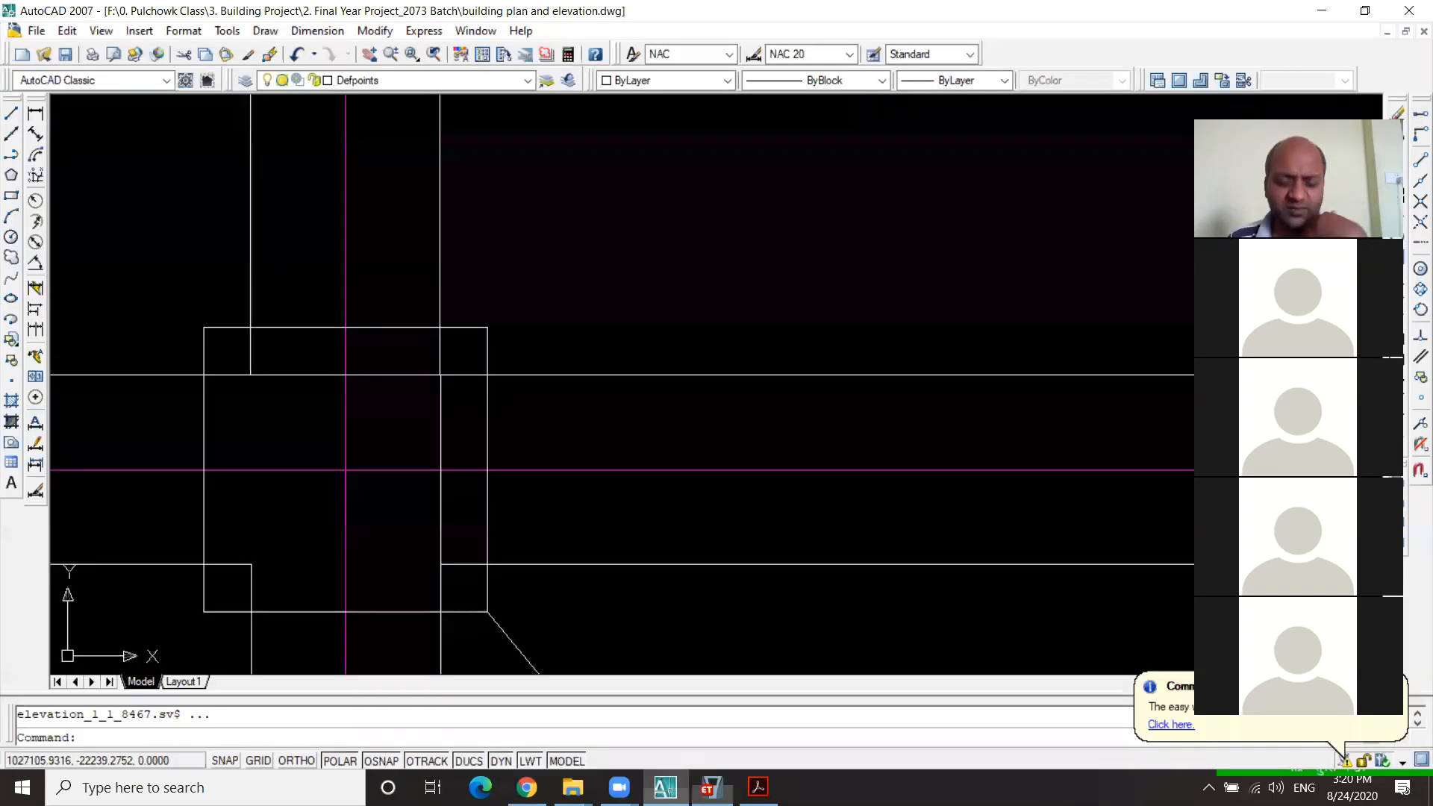
scroll(536, 536, down, 5)
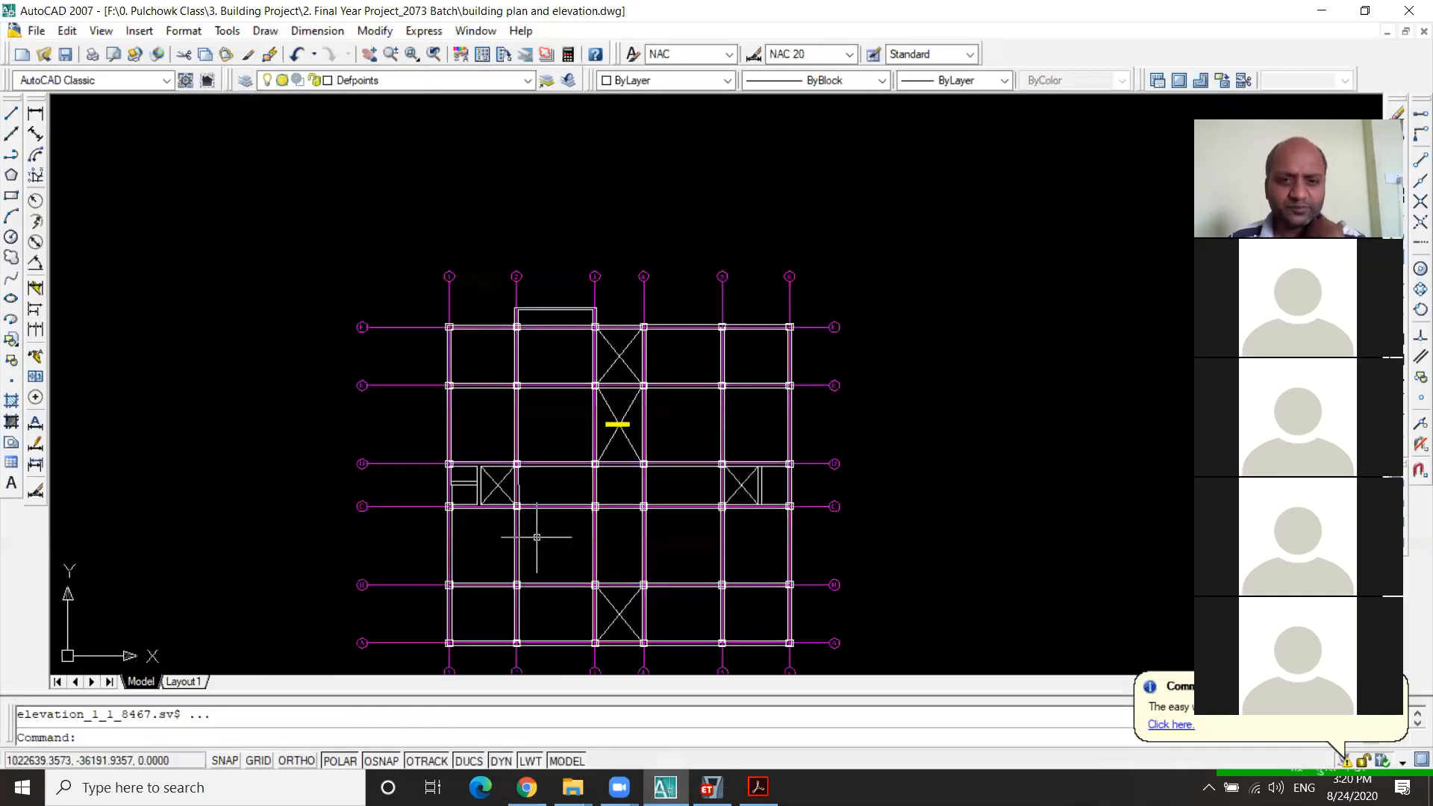
scroll(537, 536, up, 5)
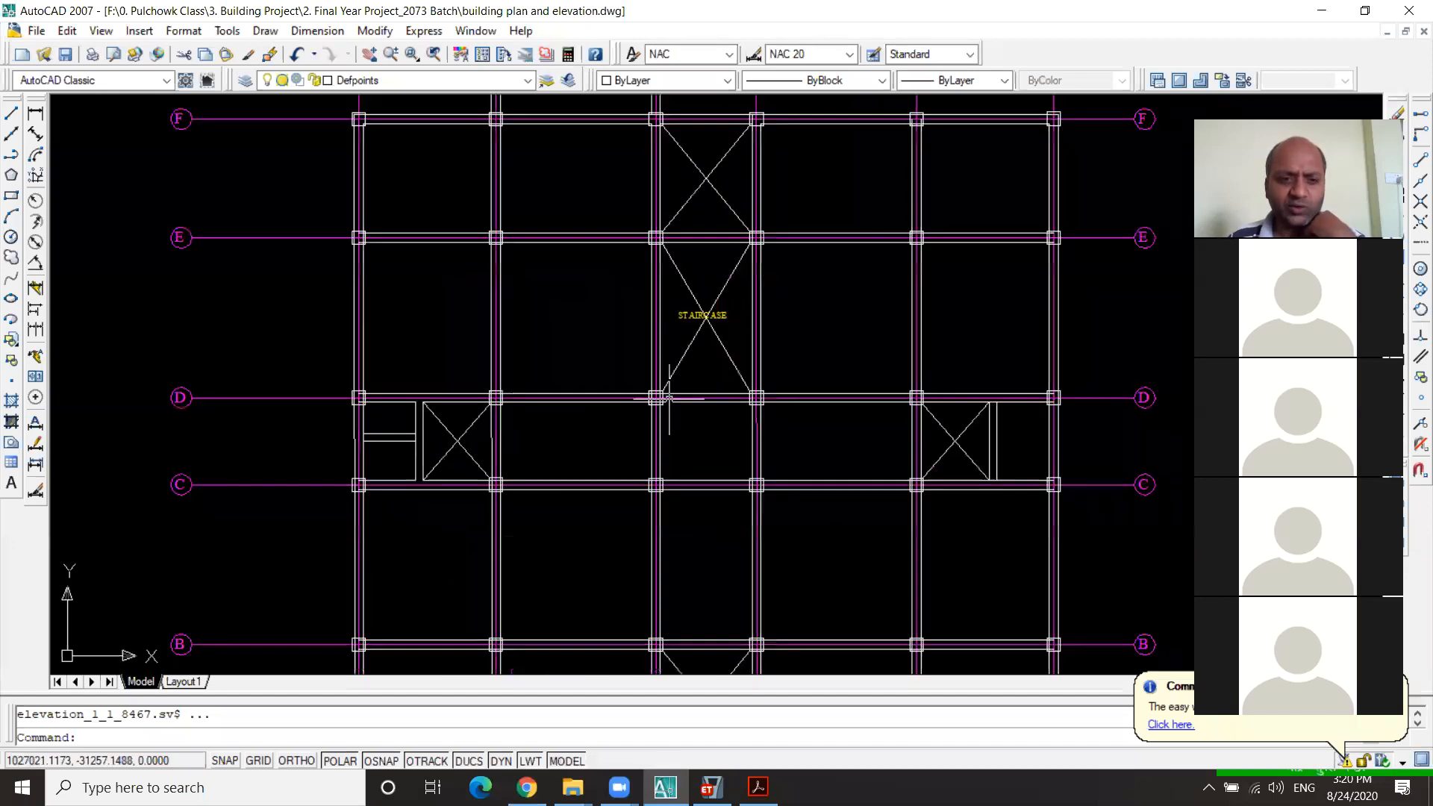
scroll(361, 410, down, 5)
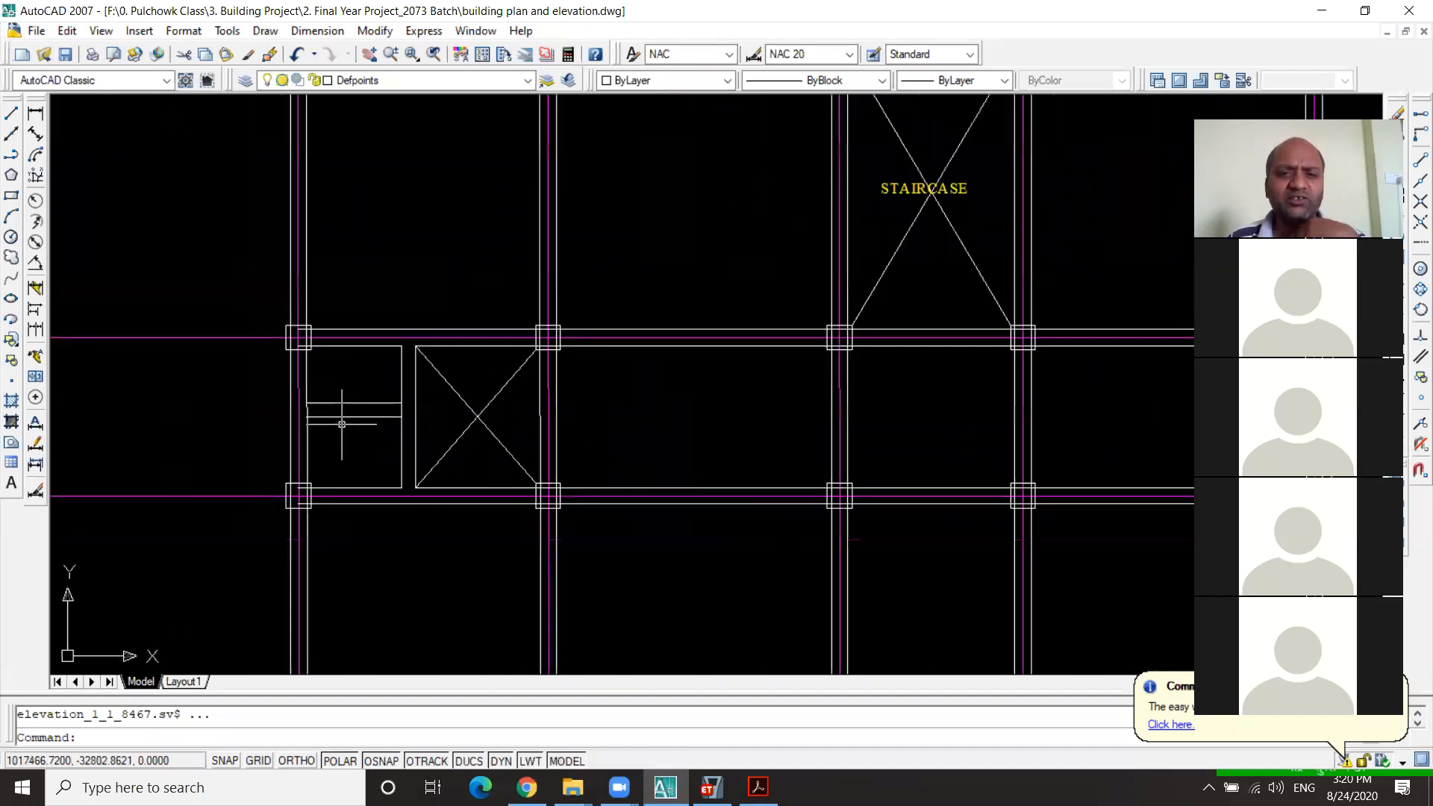
scroll(314, 400, up, 2)
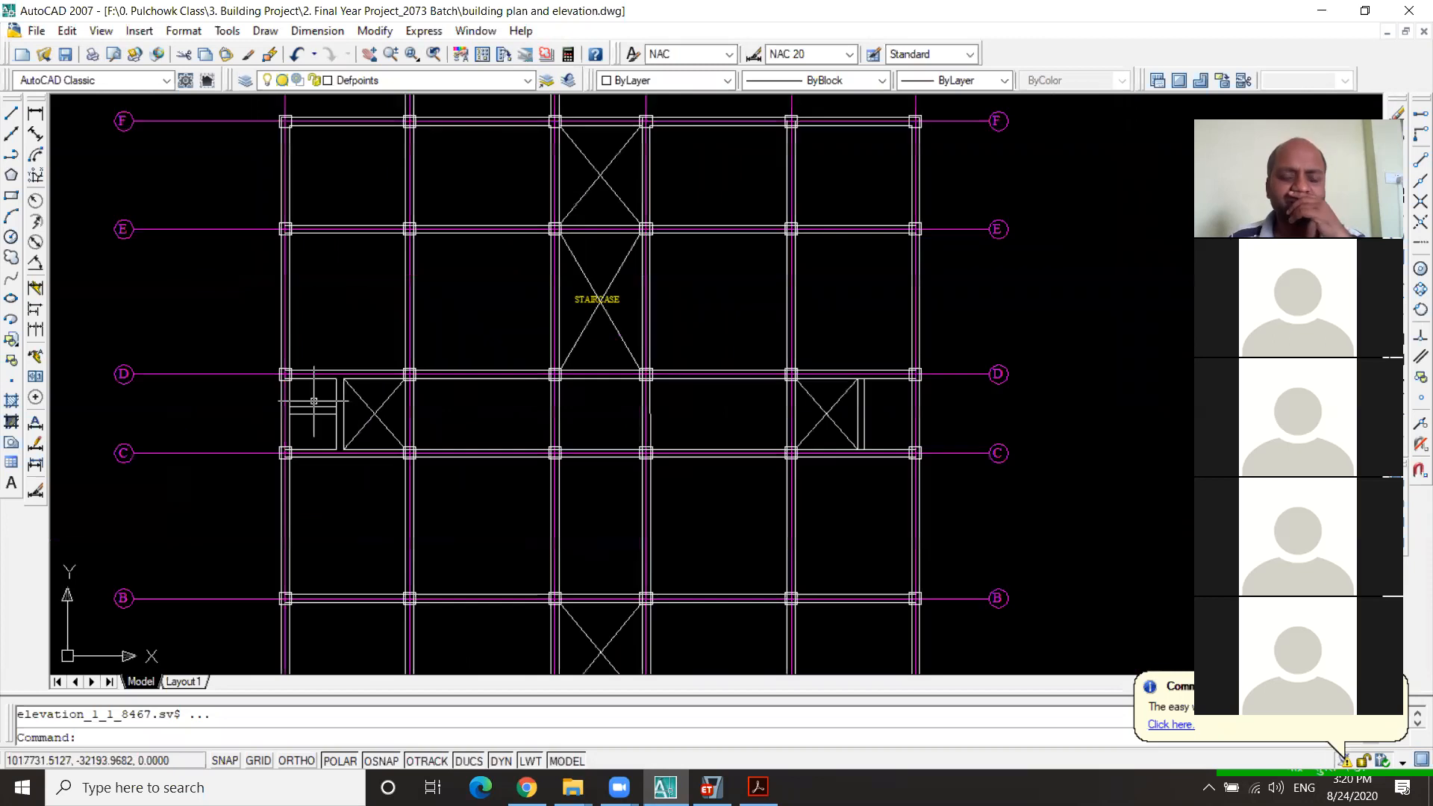
scroll(313, 401, up, 2)
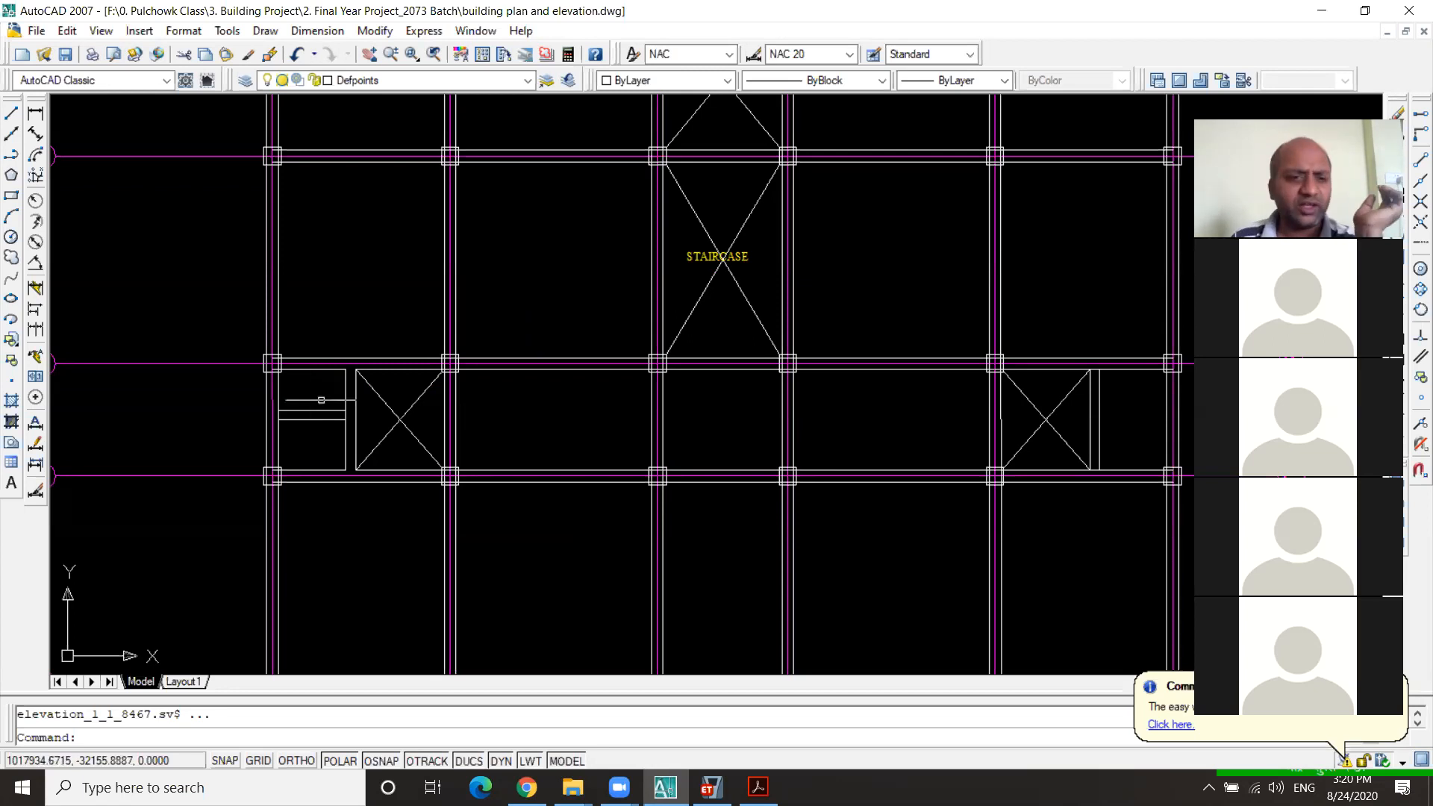
scroll(333, 403, up, 5)
scroll(478, 426, down, 2)
scroll(477, 427, down, 2)
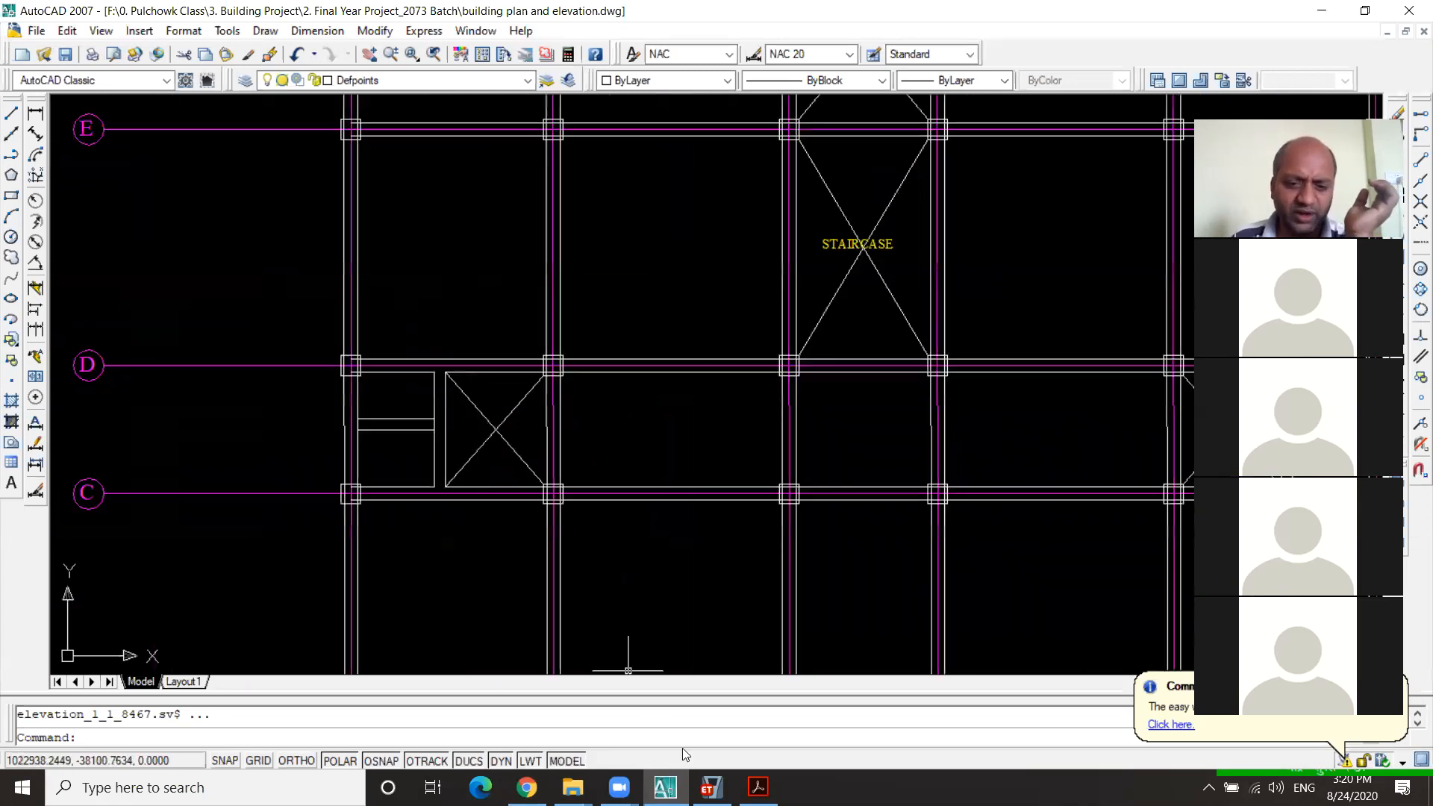
Step: Back in ETABS, add a copy of the B 300 x500 section named "B 250 x 400"
click(711, 787)
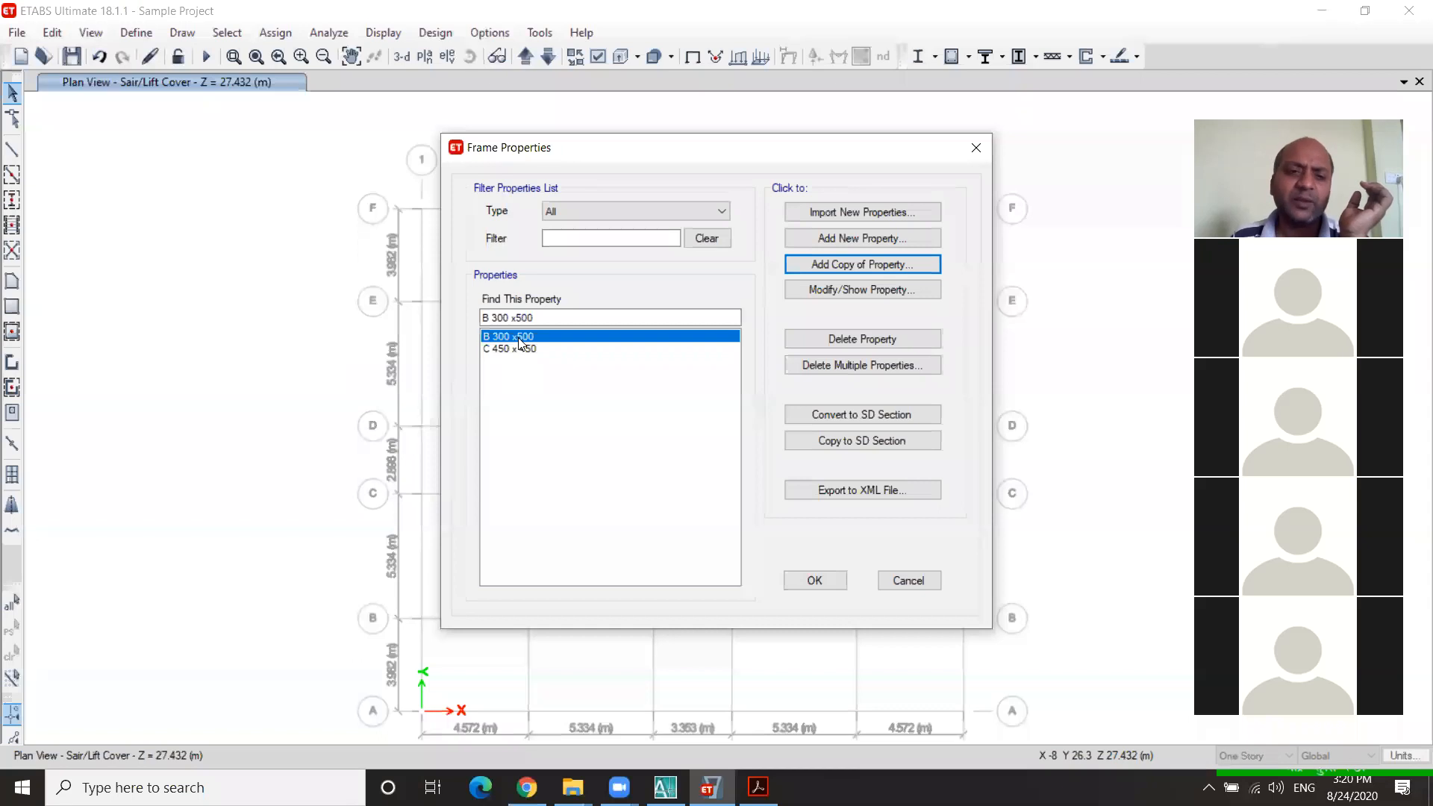
click(837, 262)
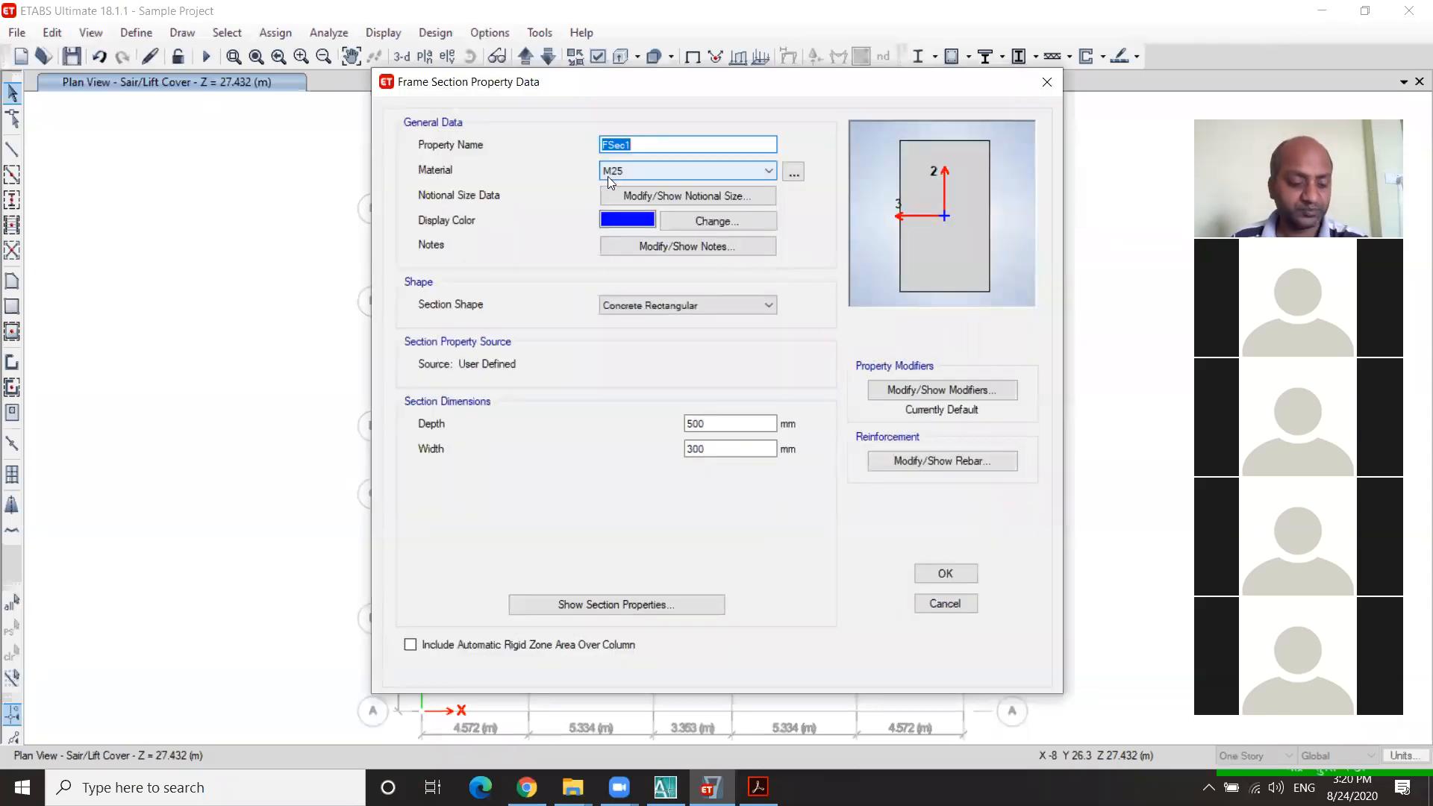
text(B )
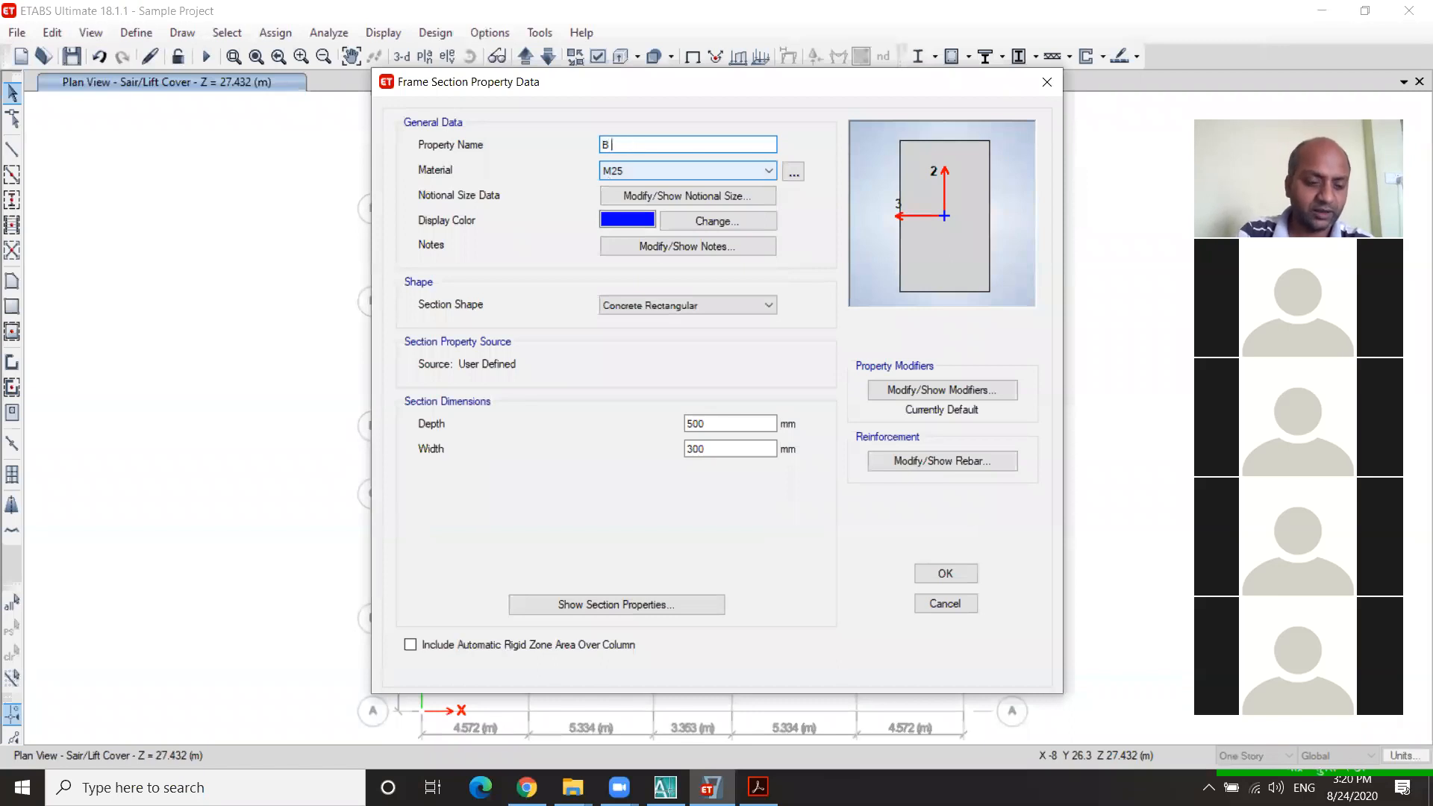
text(250 x )
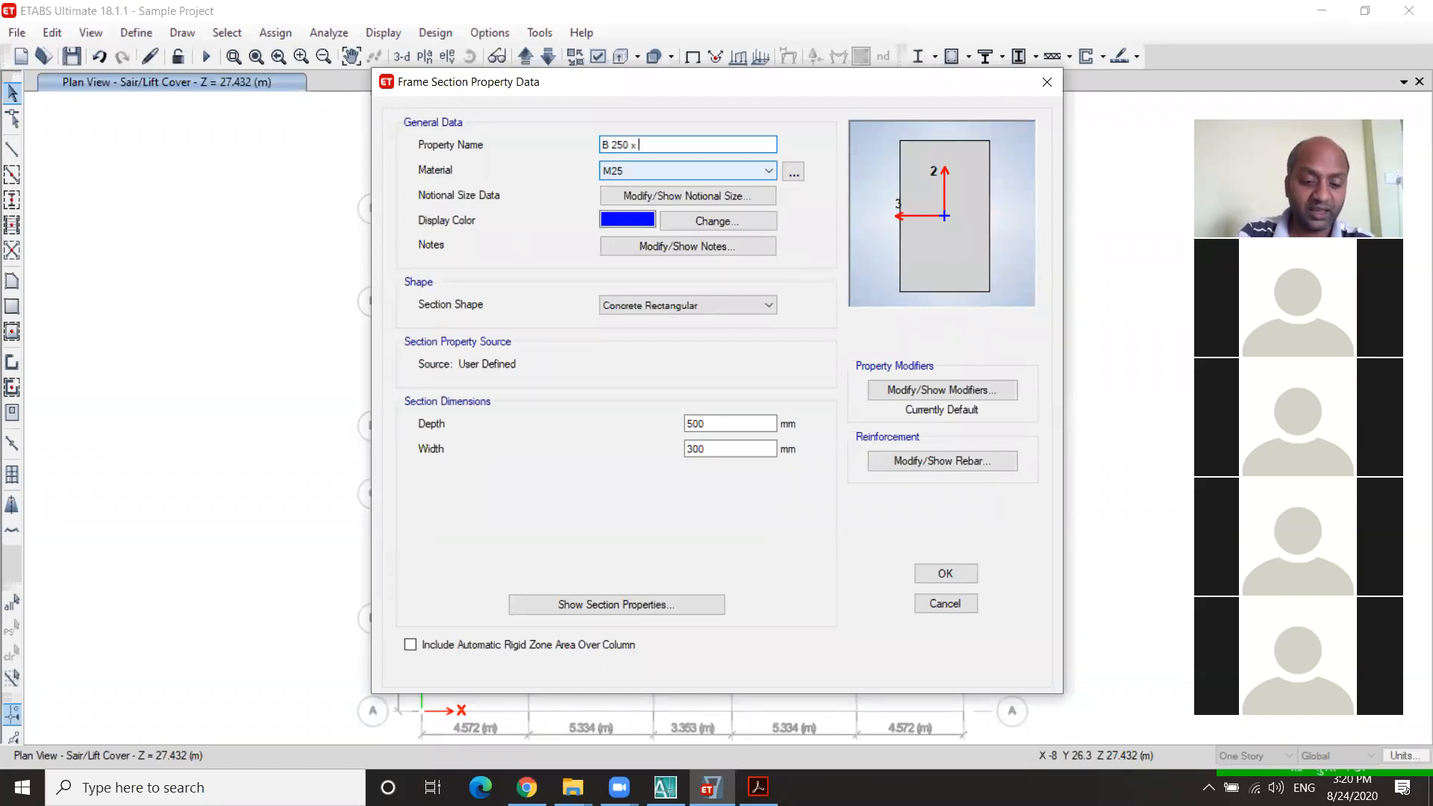
text(400)
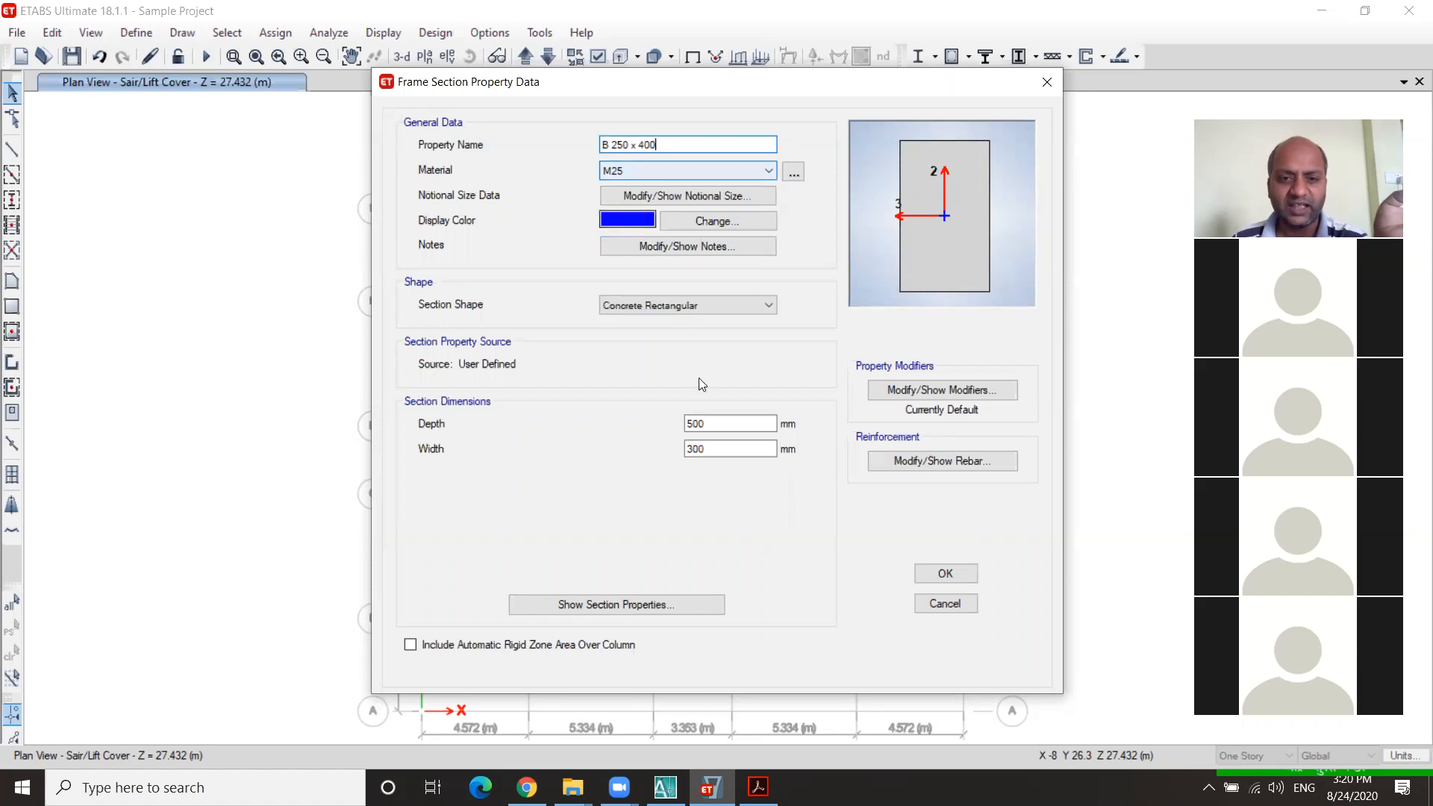
Step: Set the B 250 x 400 section's depth to 400 mm and width to 250 mm
drag(718, 424, 627, 451)
text(400)
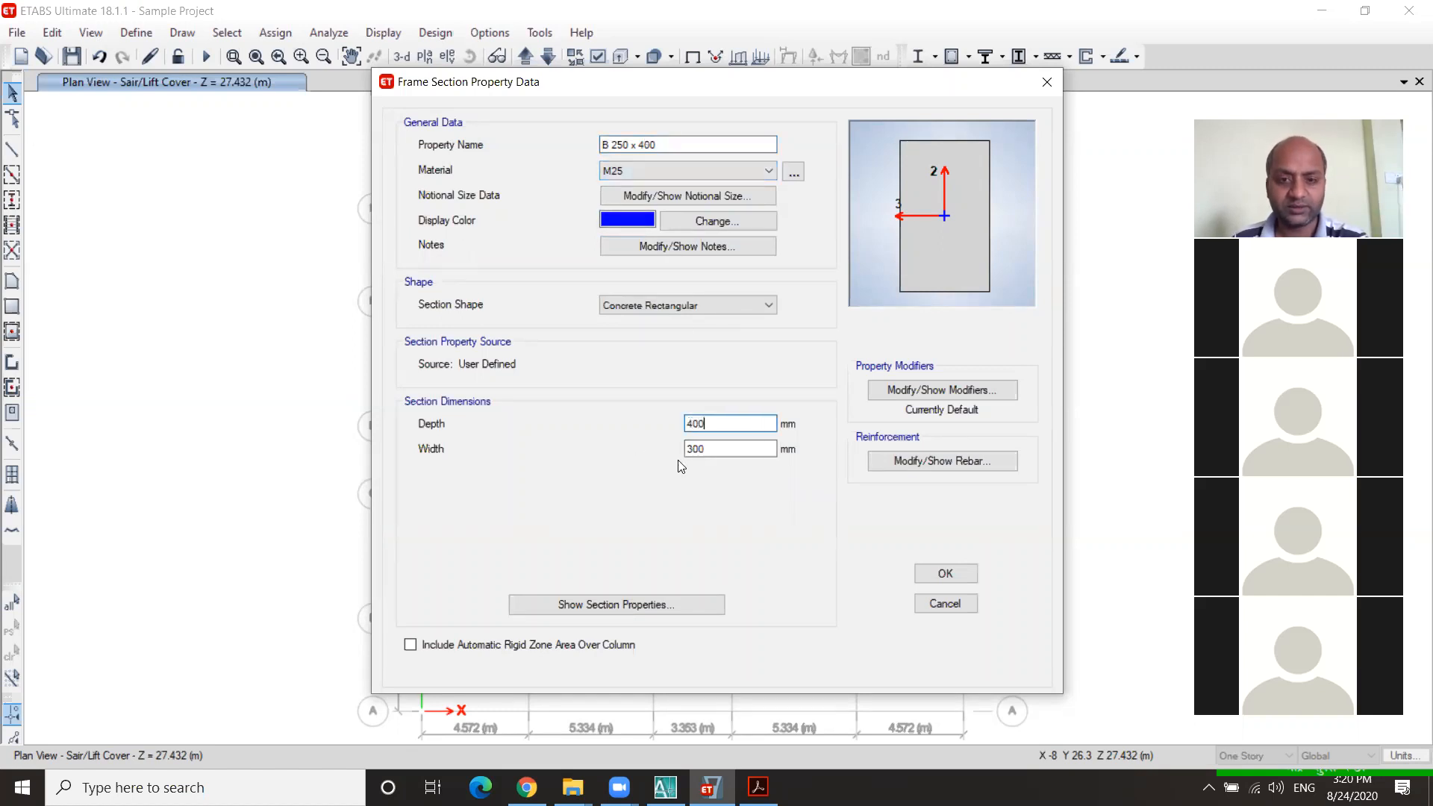
drag(717, 448, 651, 471)
text(250)
click(723, 424)
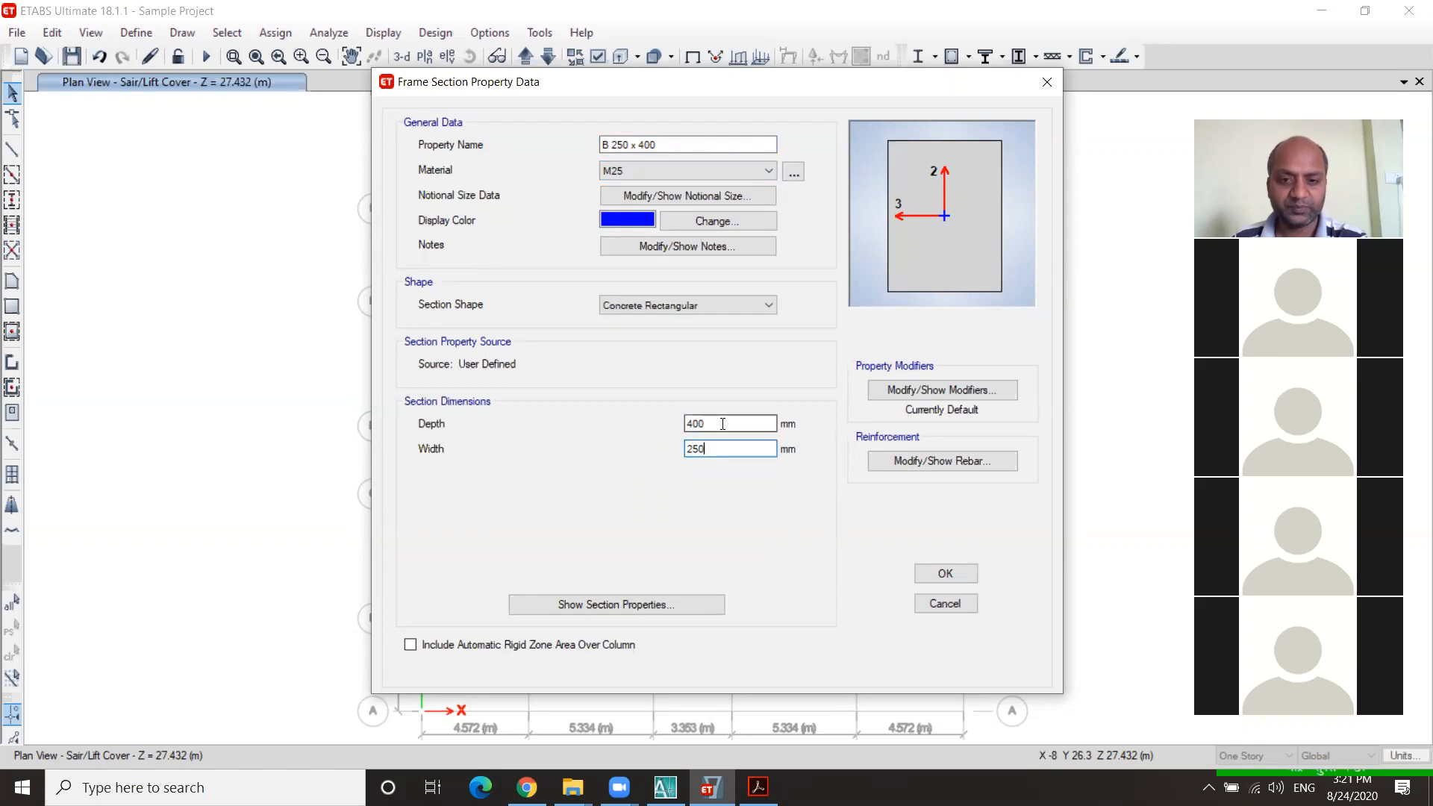
Step: Set the cover to the top and bottom bar centroids to 60 mm, then save the section and close the frame properties
click(915, 461)
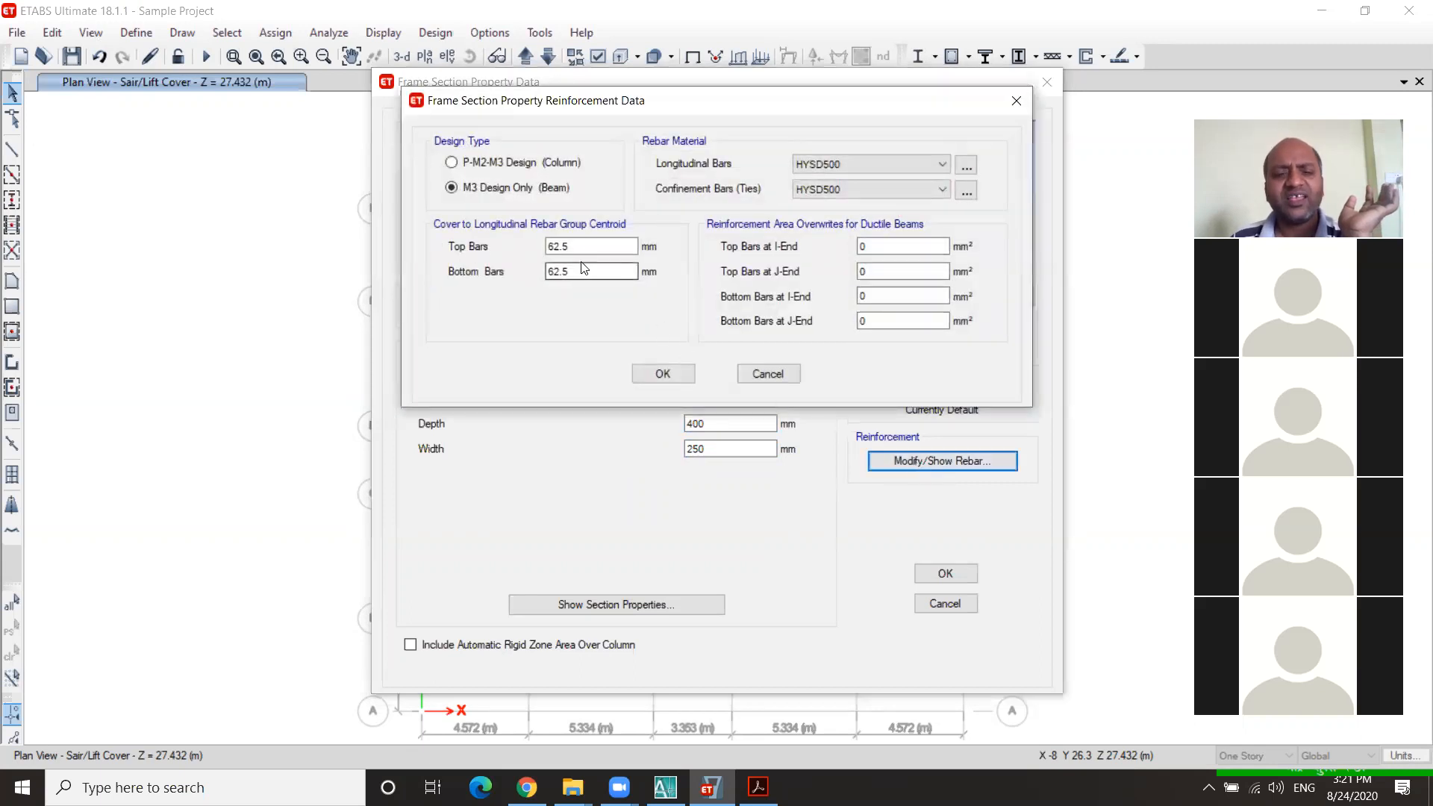
drag(587, 247, 543, 259)
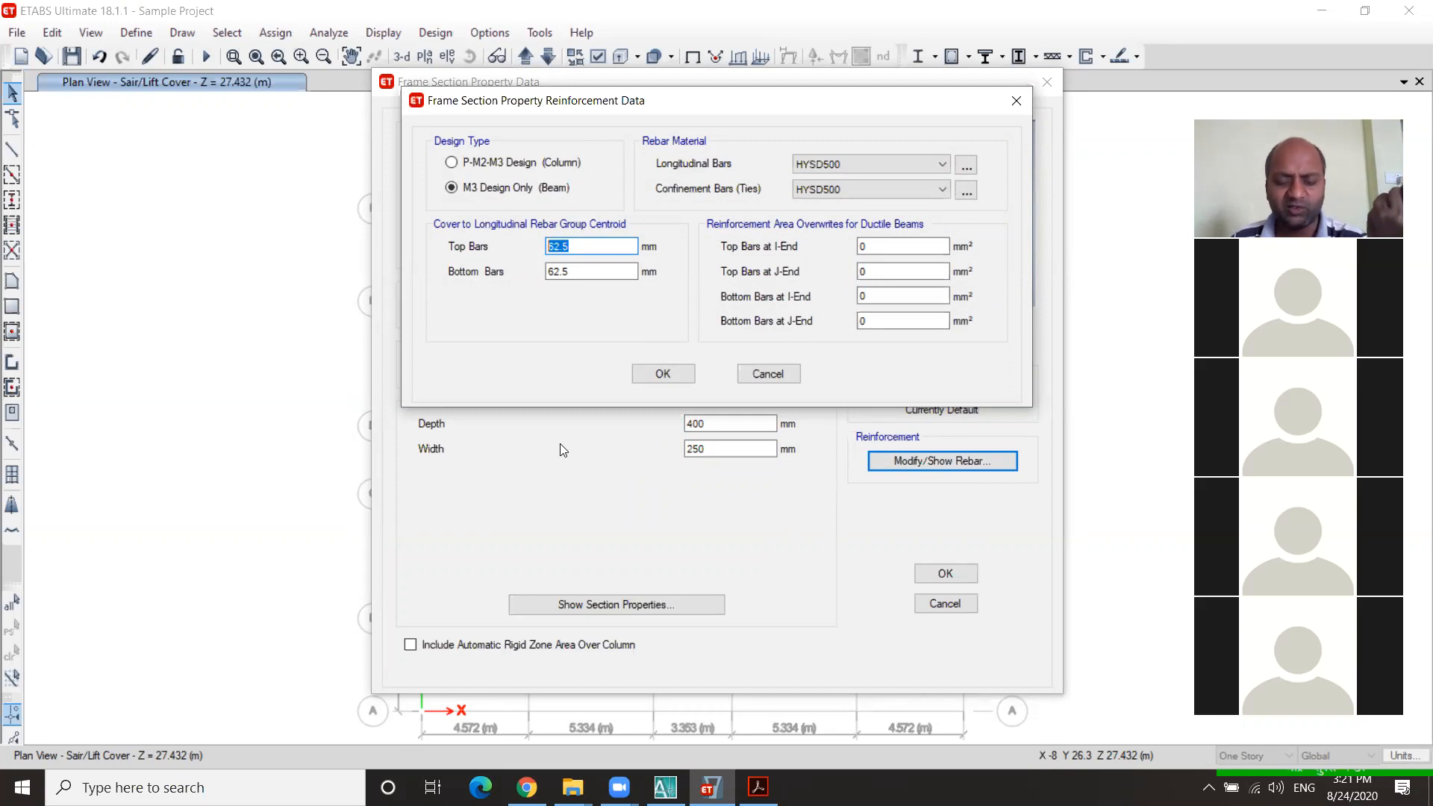
text(60)
double_click(553, 272)
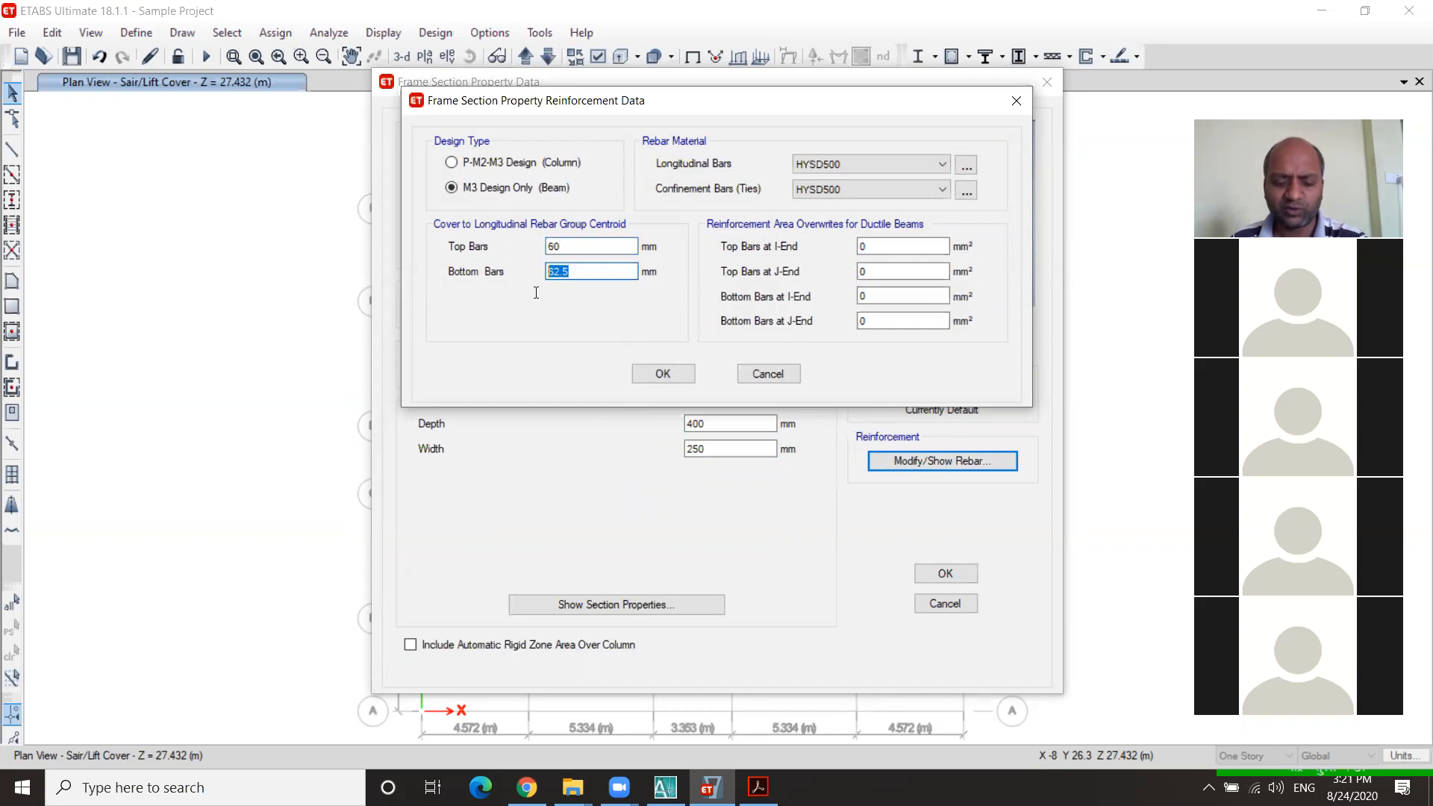
text(60)
click(599, 247)
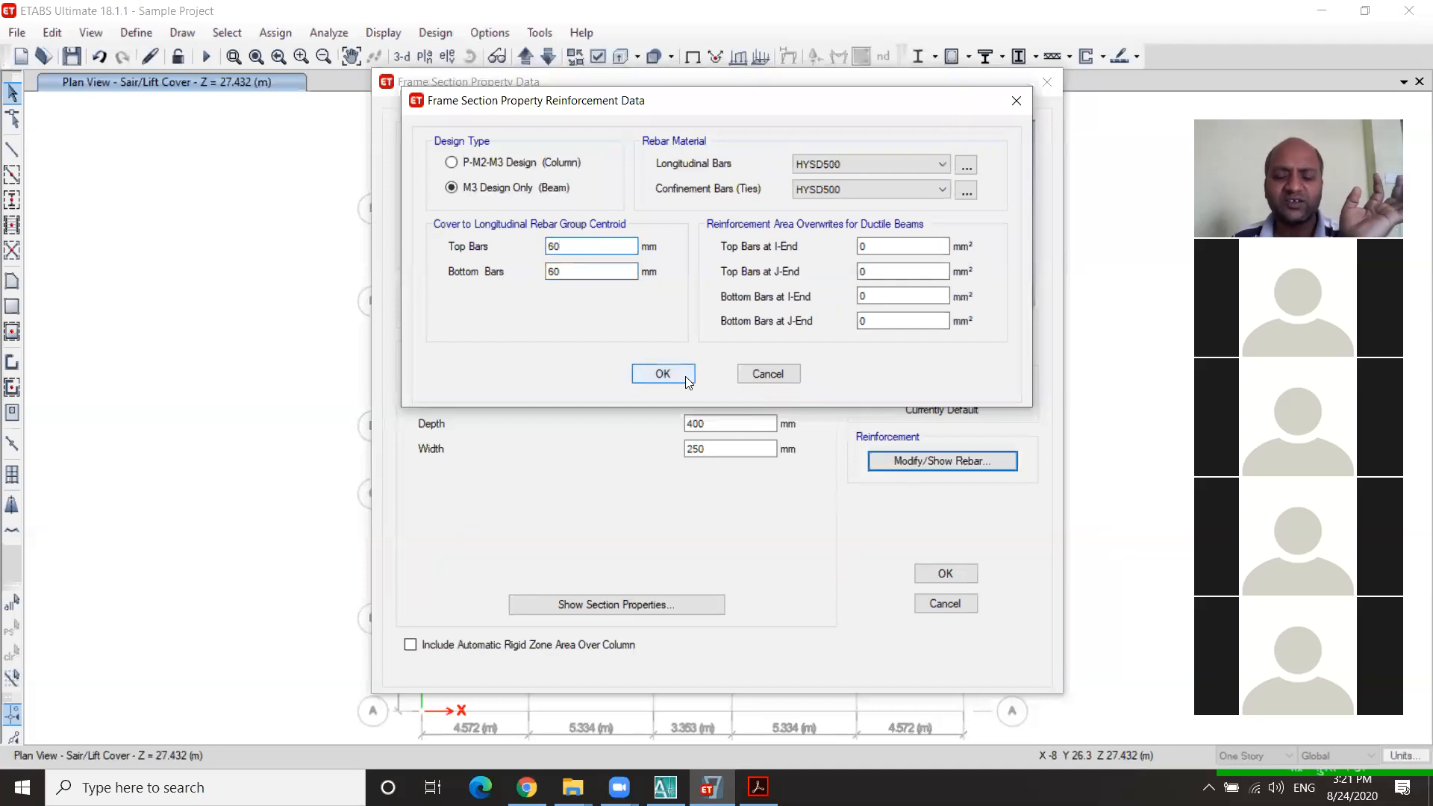
click(663, 374)
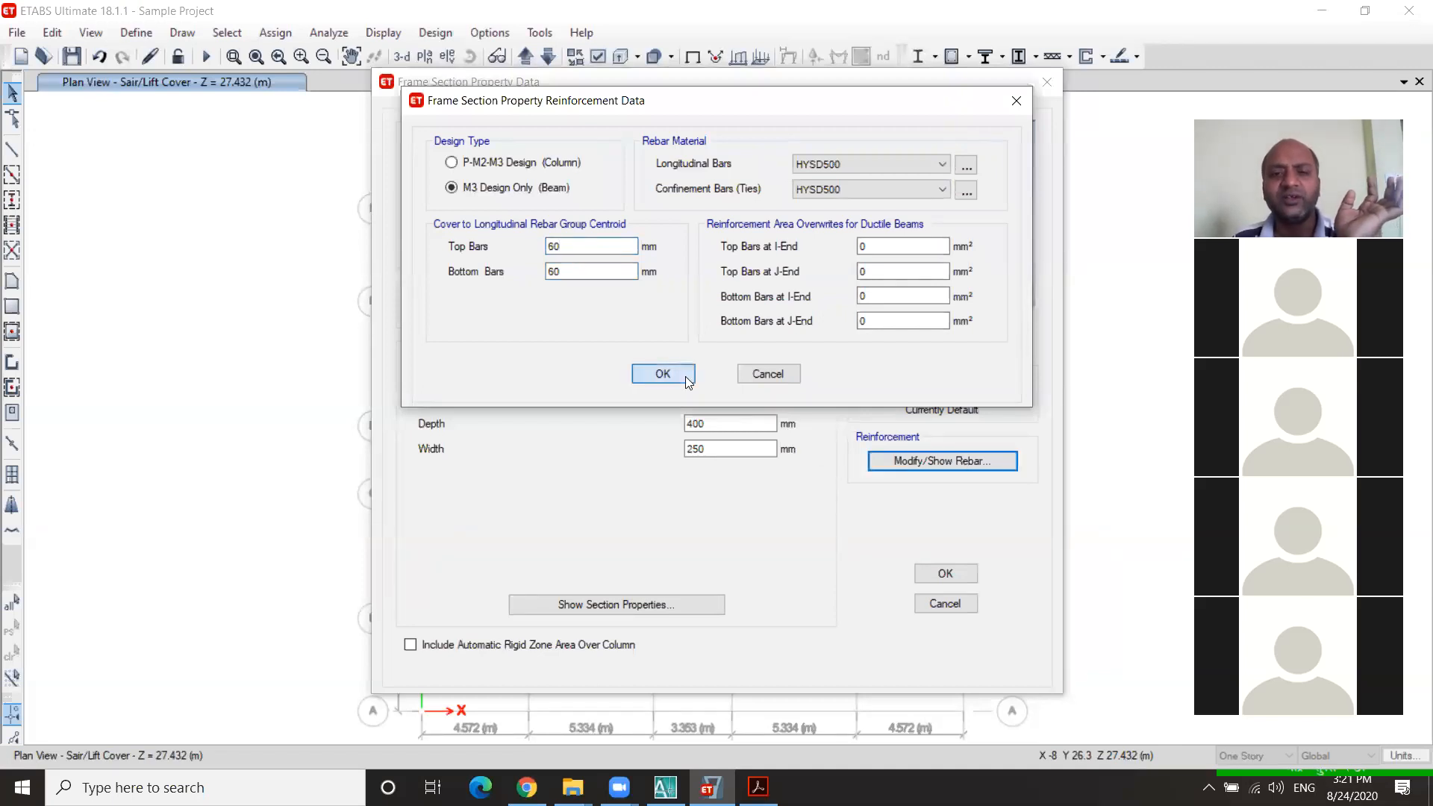
click(972, 576)
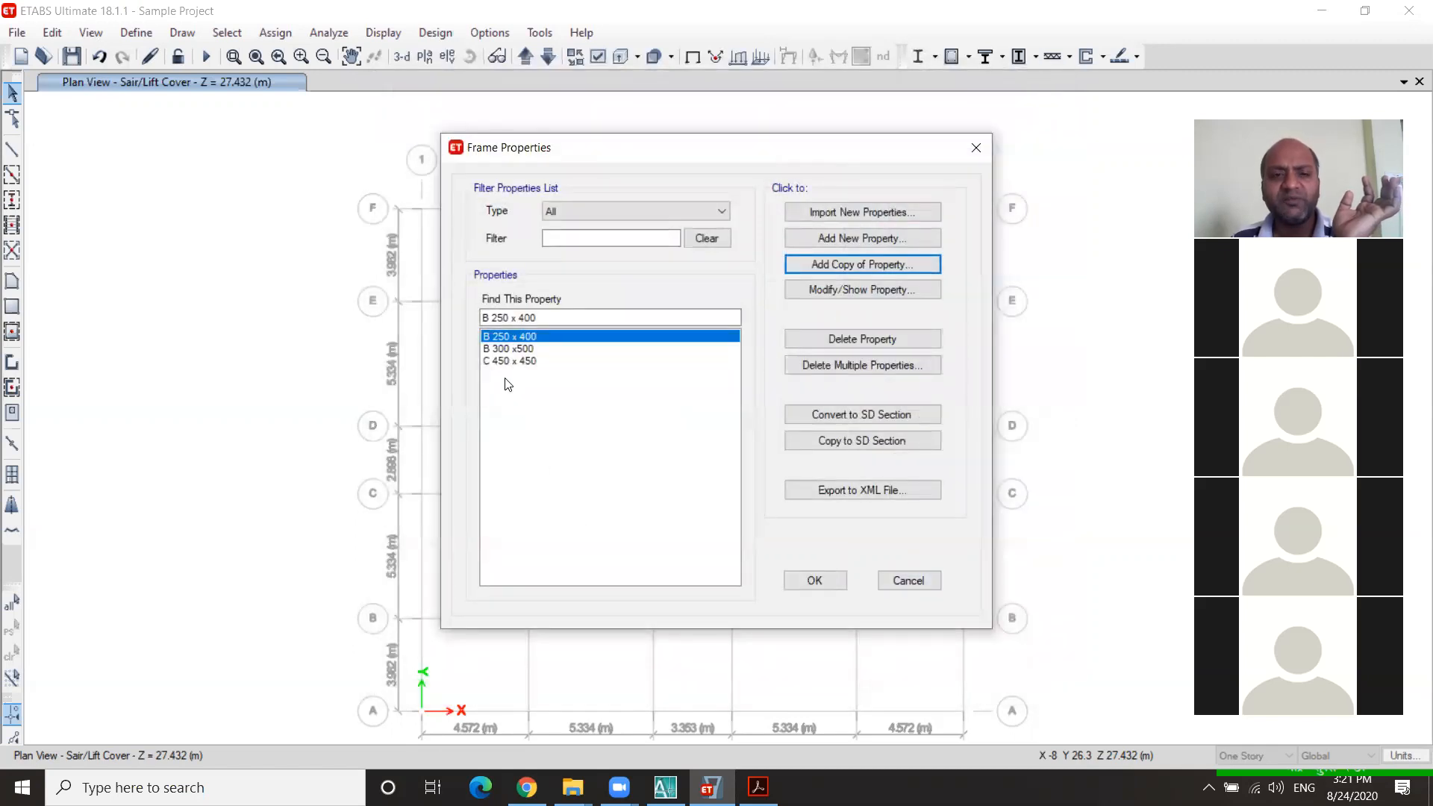
click(843, 583)
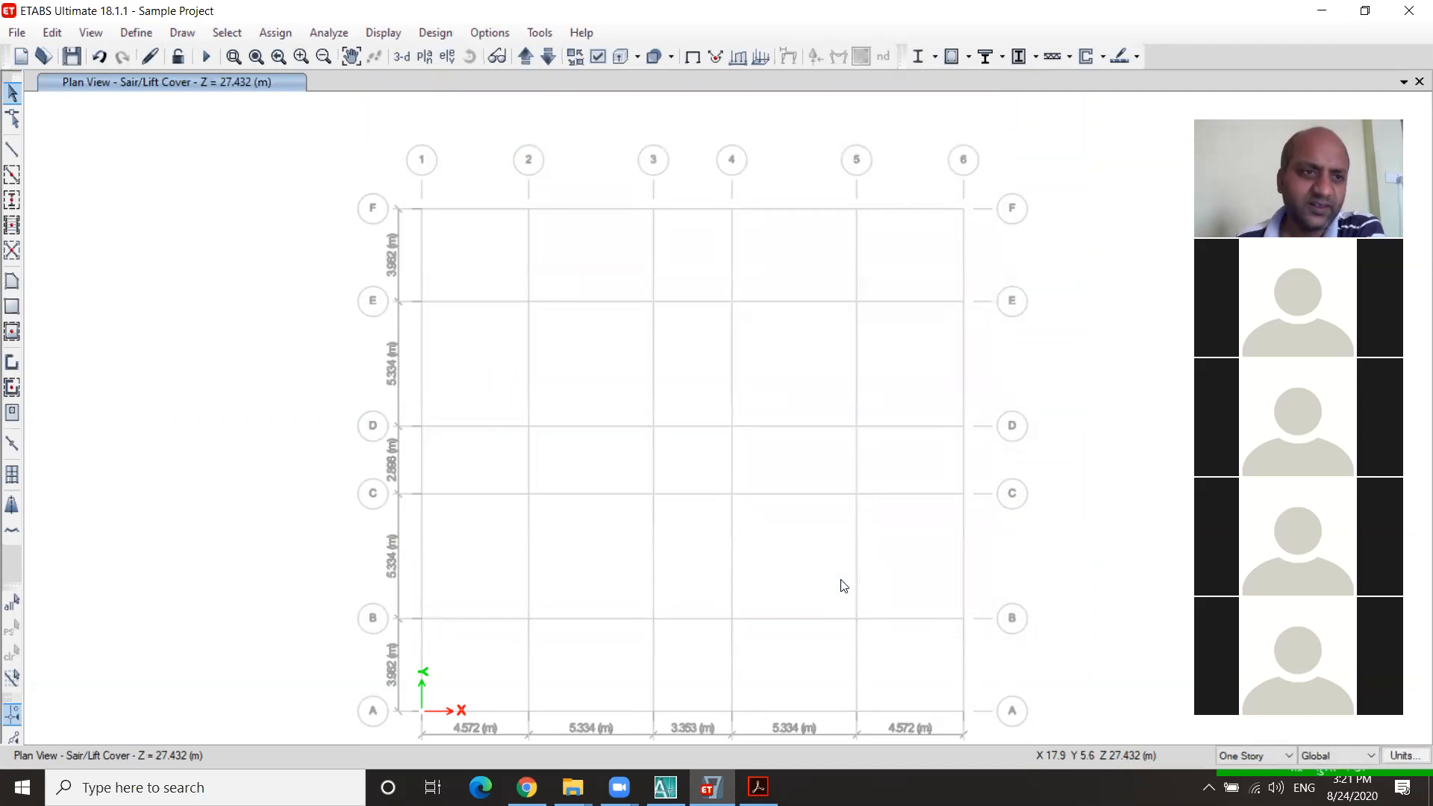
Step: Review the defined materials list, checking the 4000Psi, A615Gr60 and A416Gr270 entries, and close it
click(139, 35)
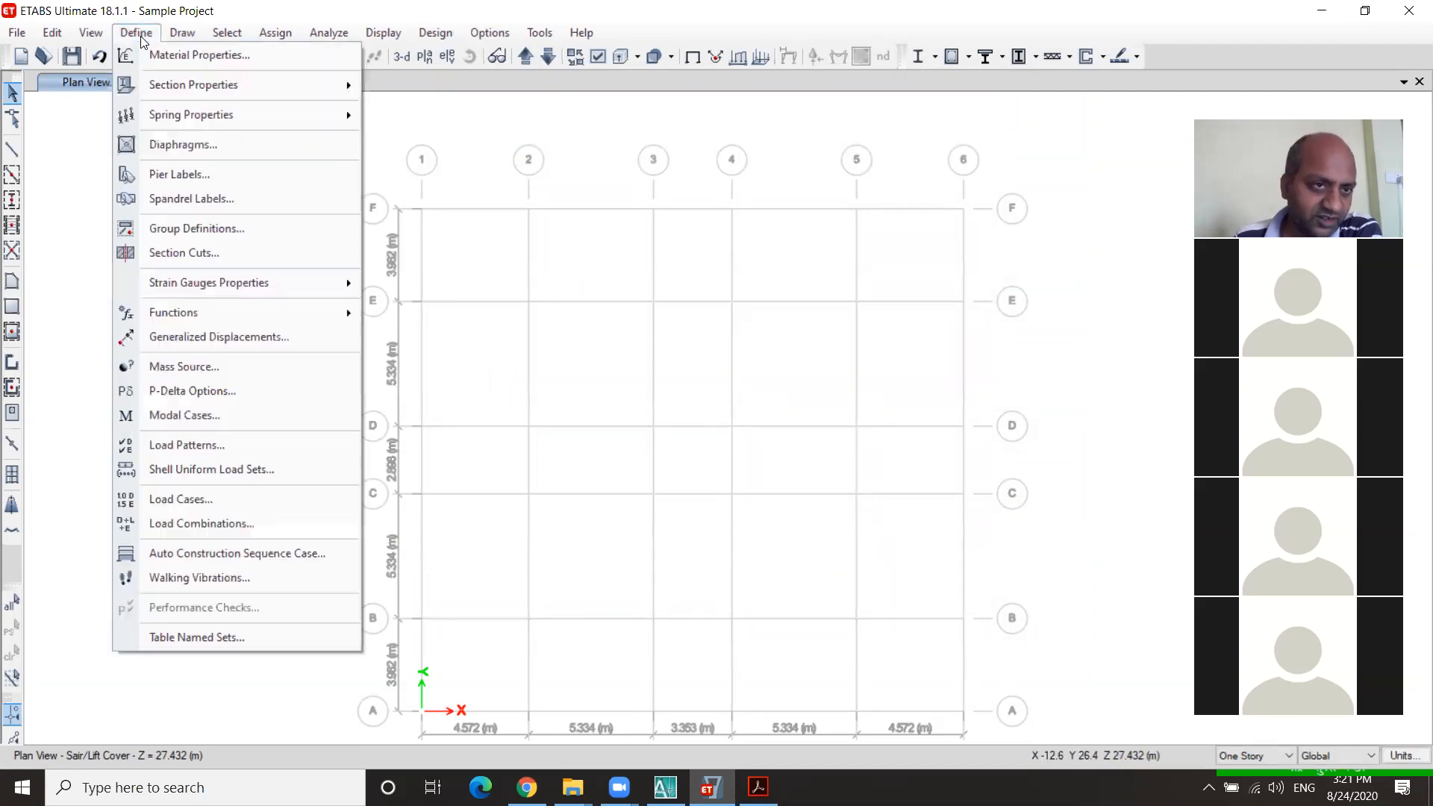
click(182, 54)
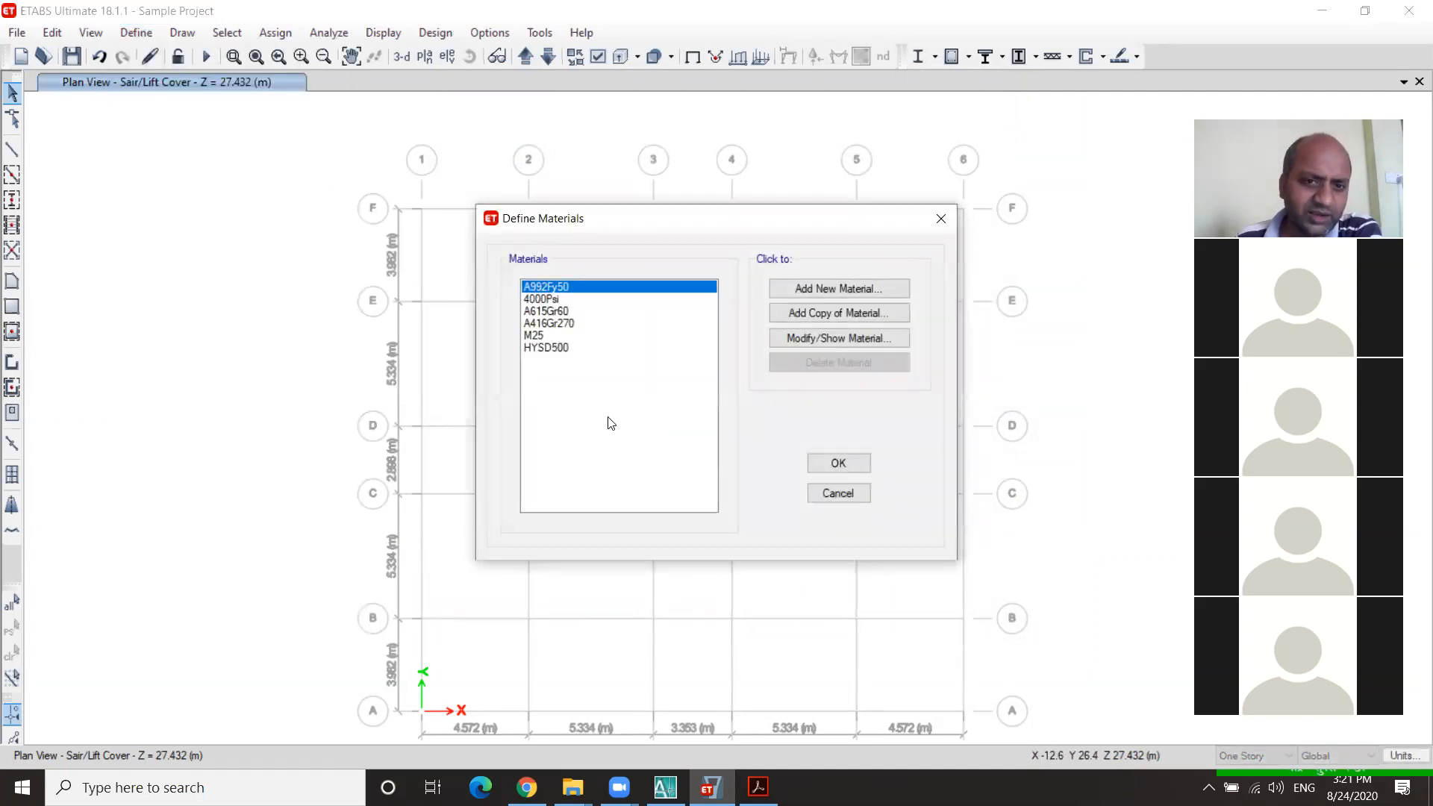
click(531, 300)
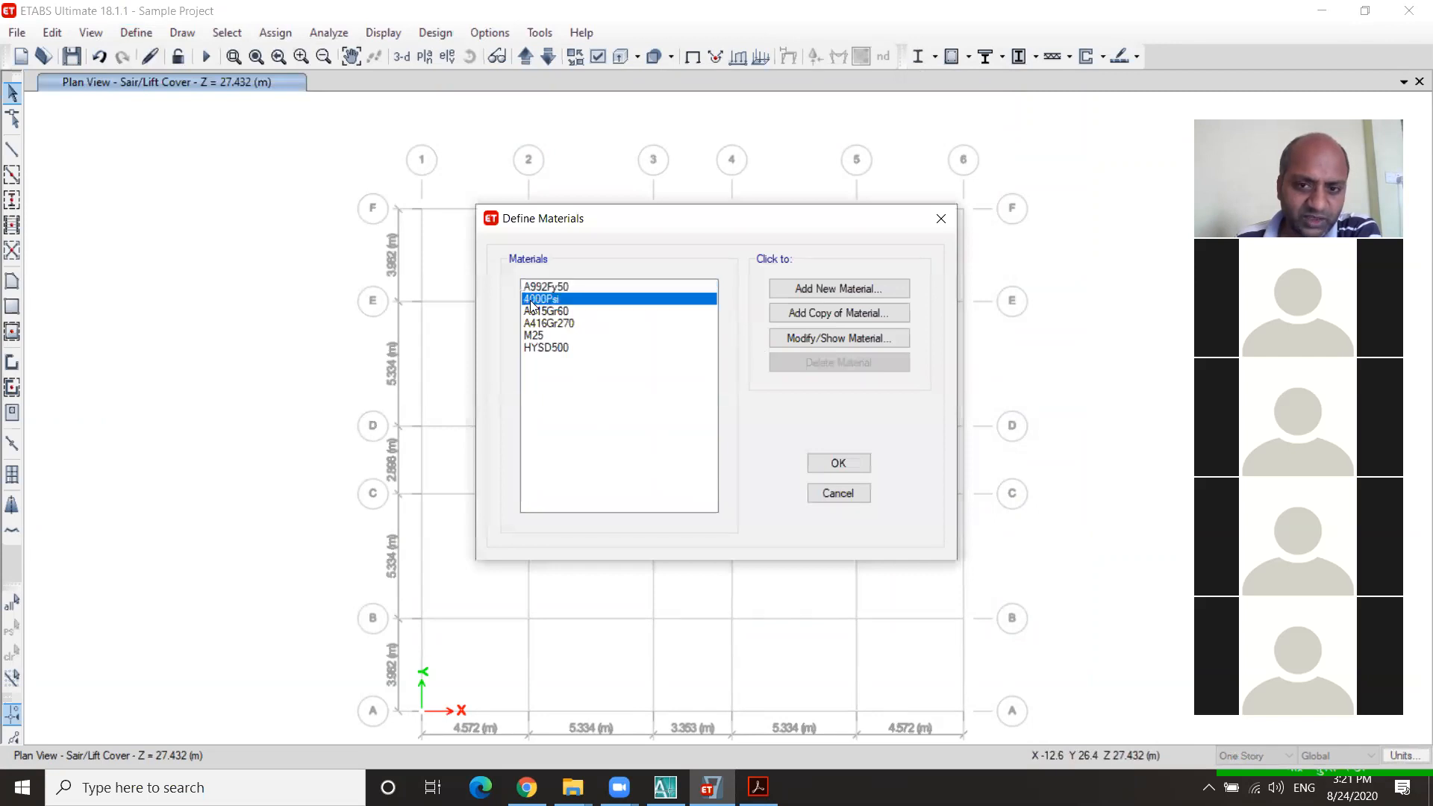
click(545, 312)
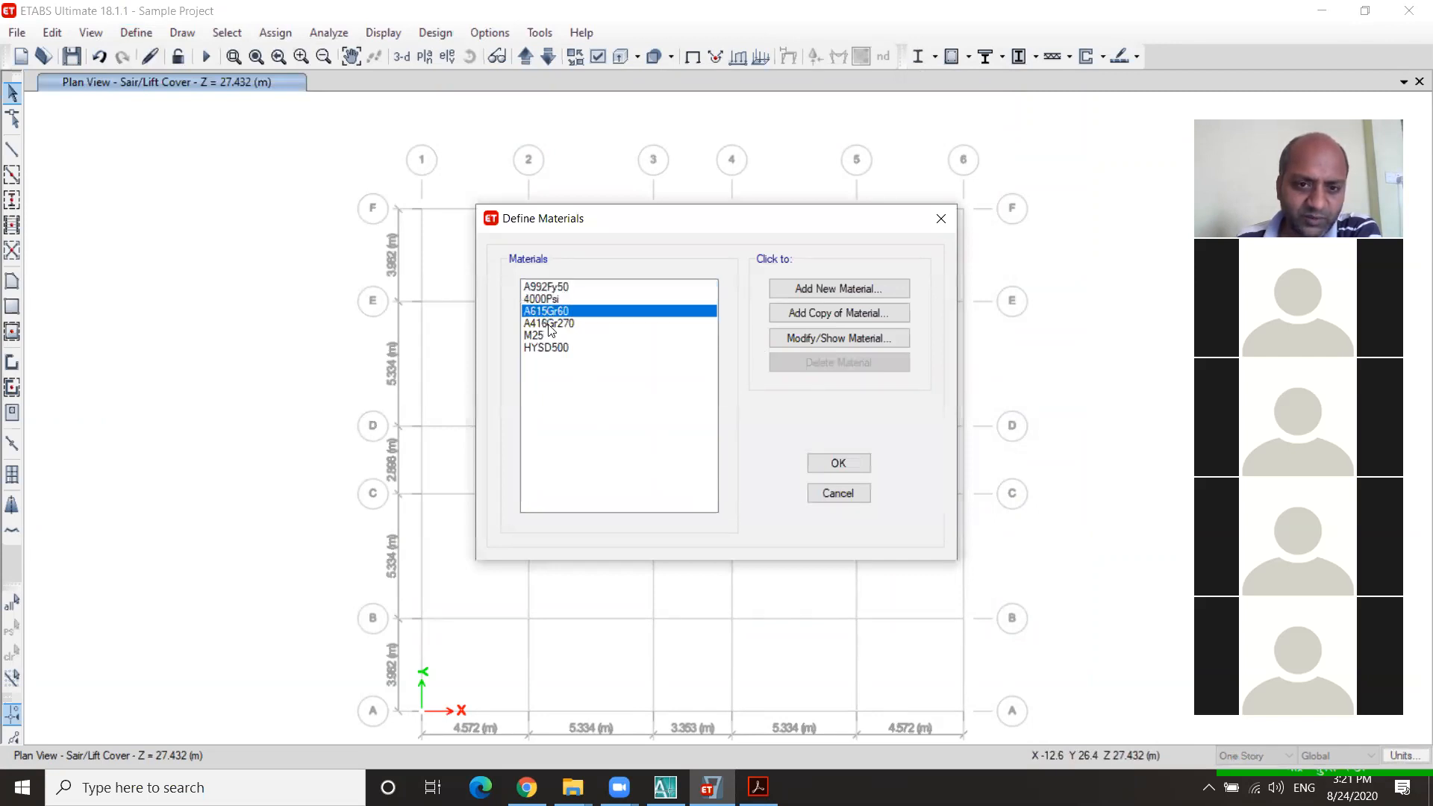
click(546, 326)
click(549, 309)
click(548, 300)
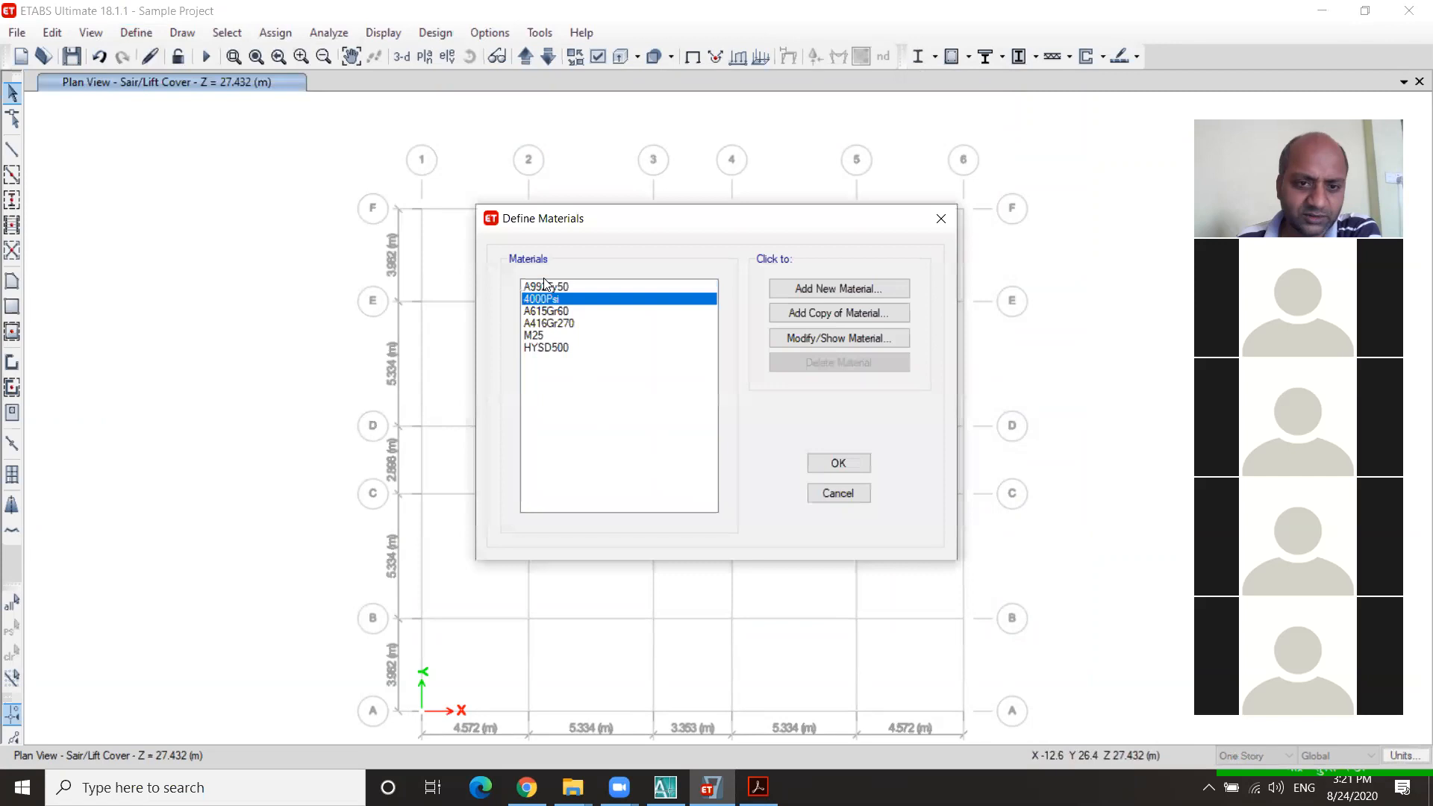
click(840, 463)
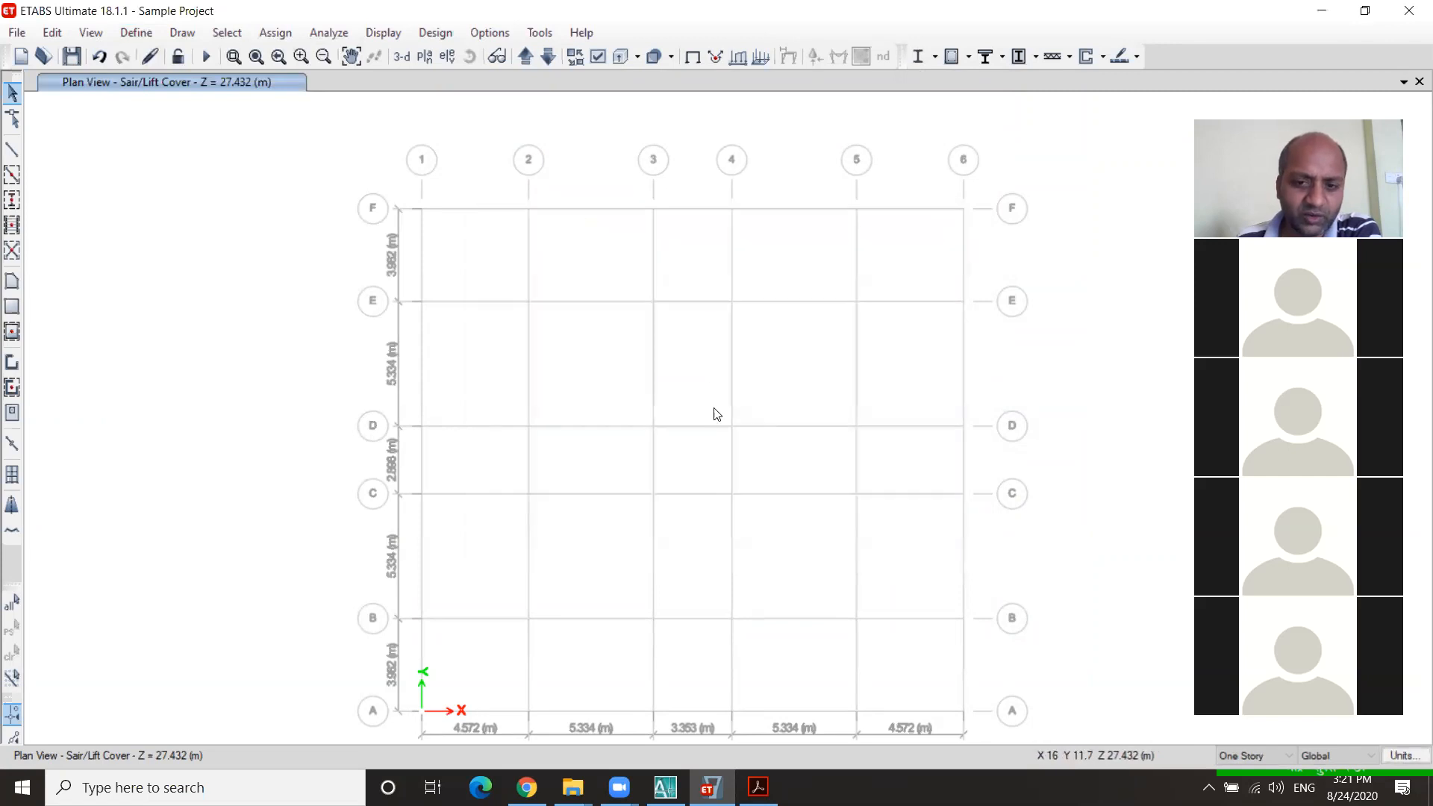
Step: Delete the Plank1 slab property from the slab sections list
click(153, 32)
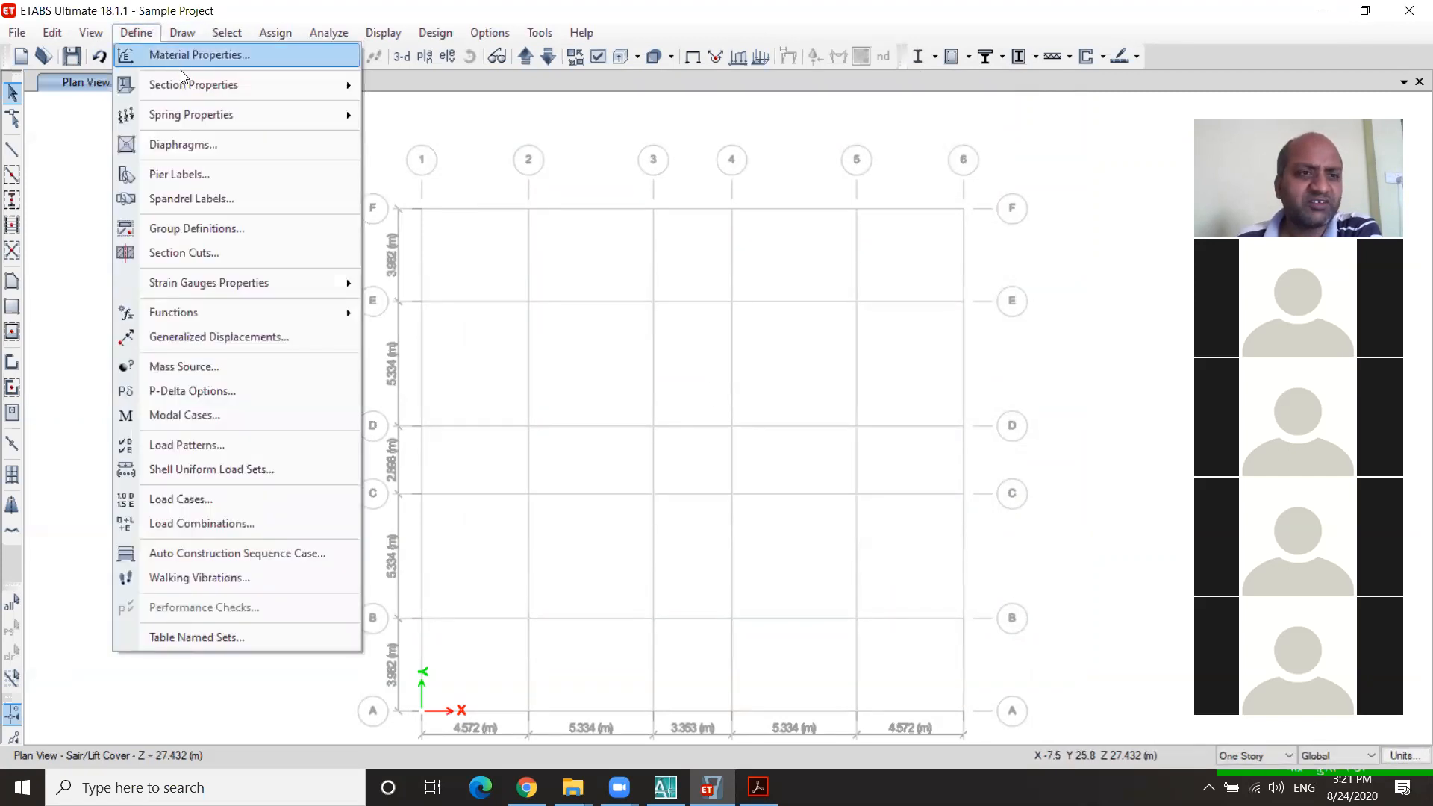
mouse_move(190, 88)
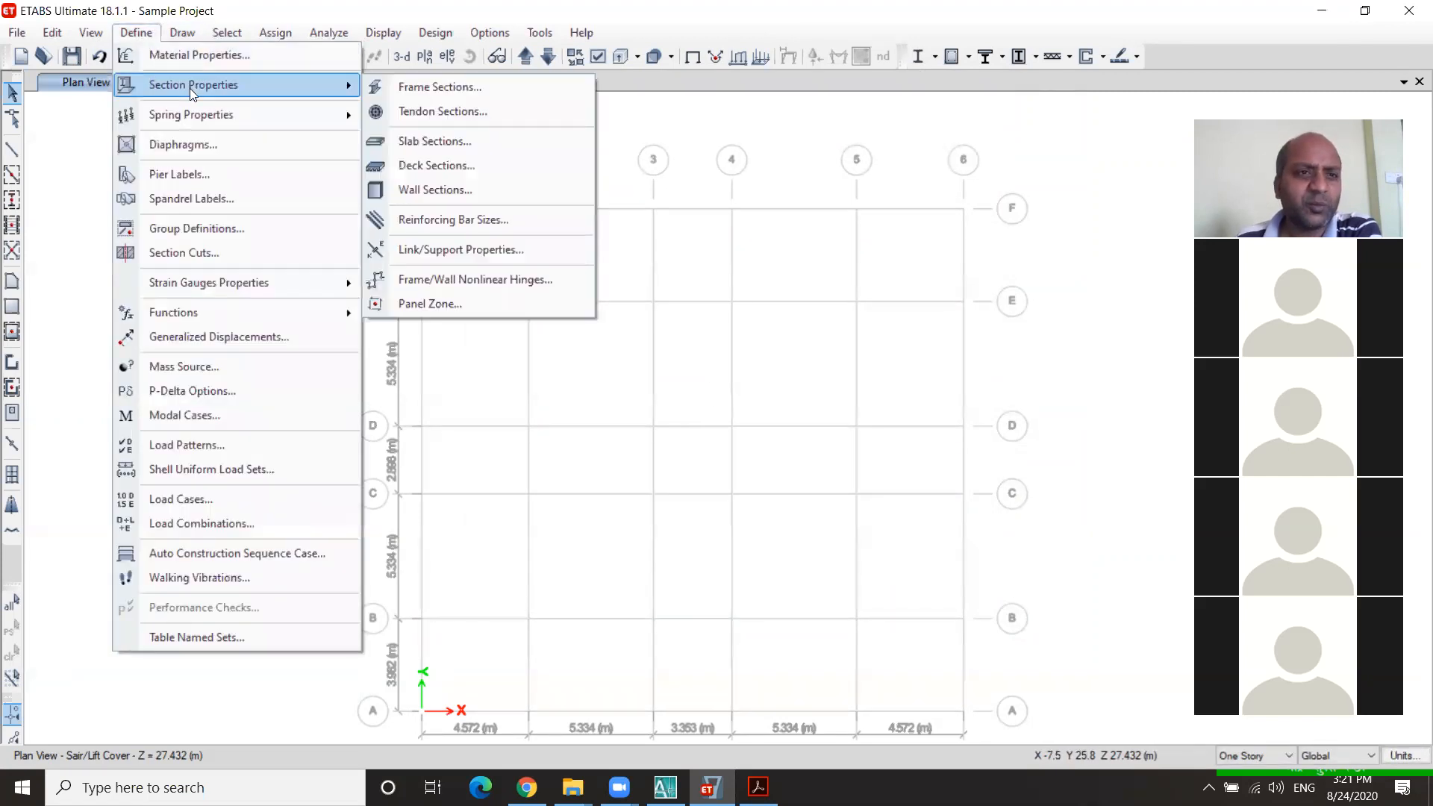
click(431, 140)
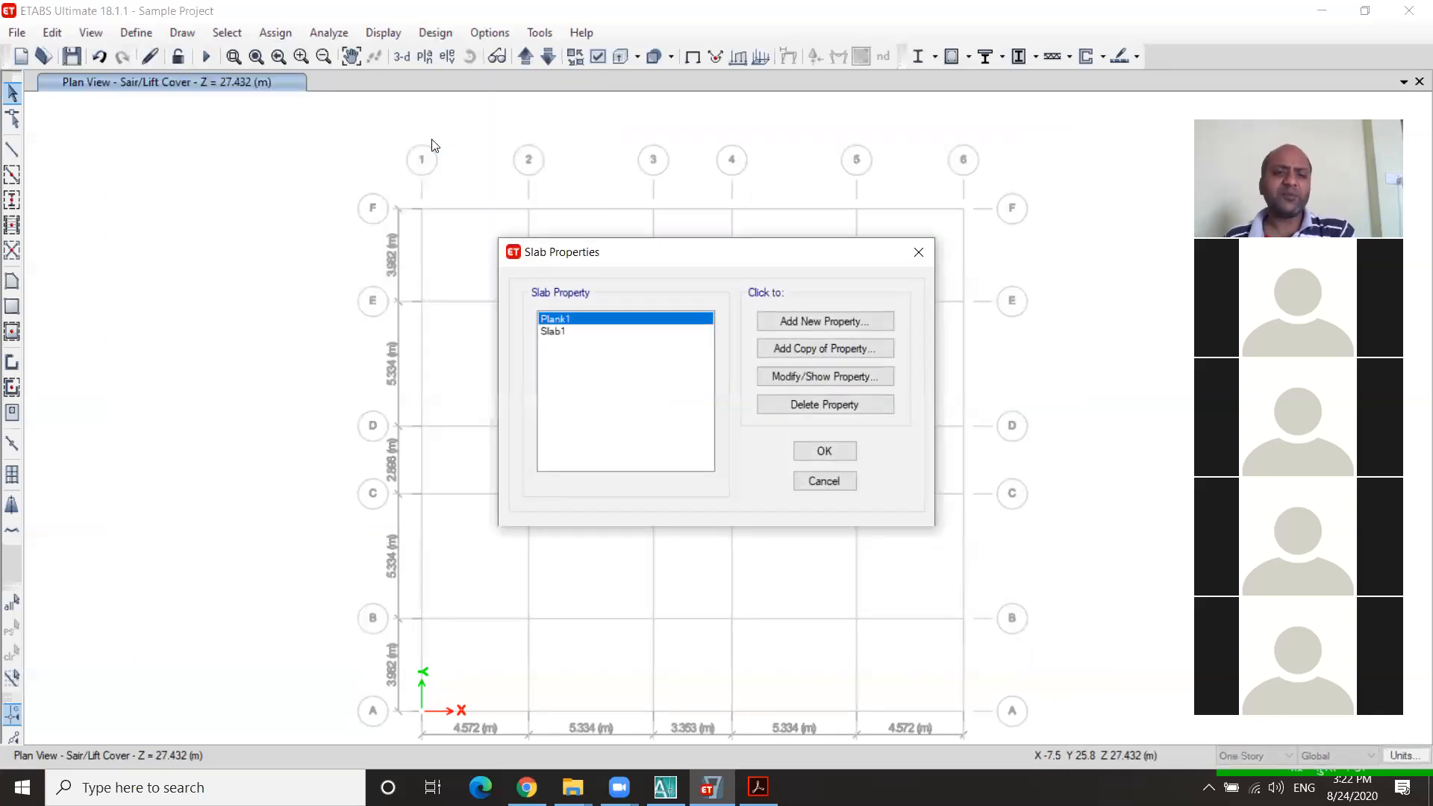
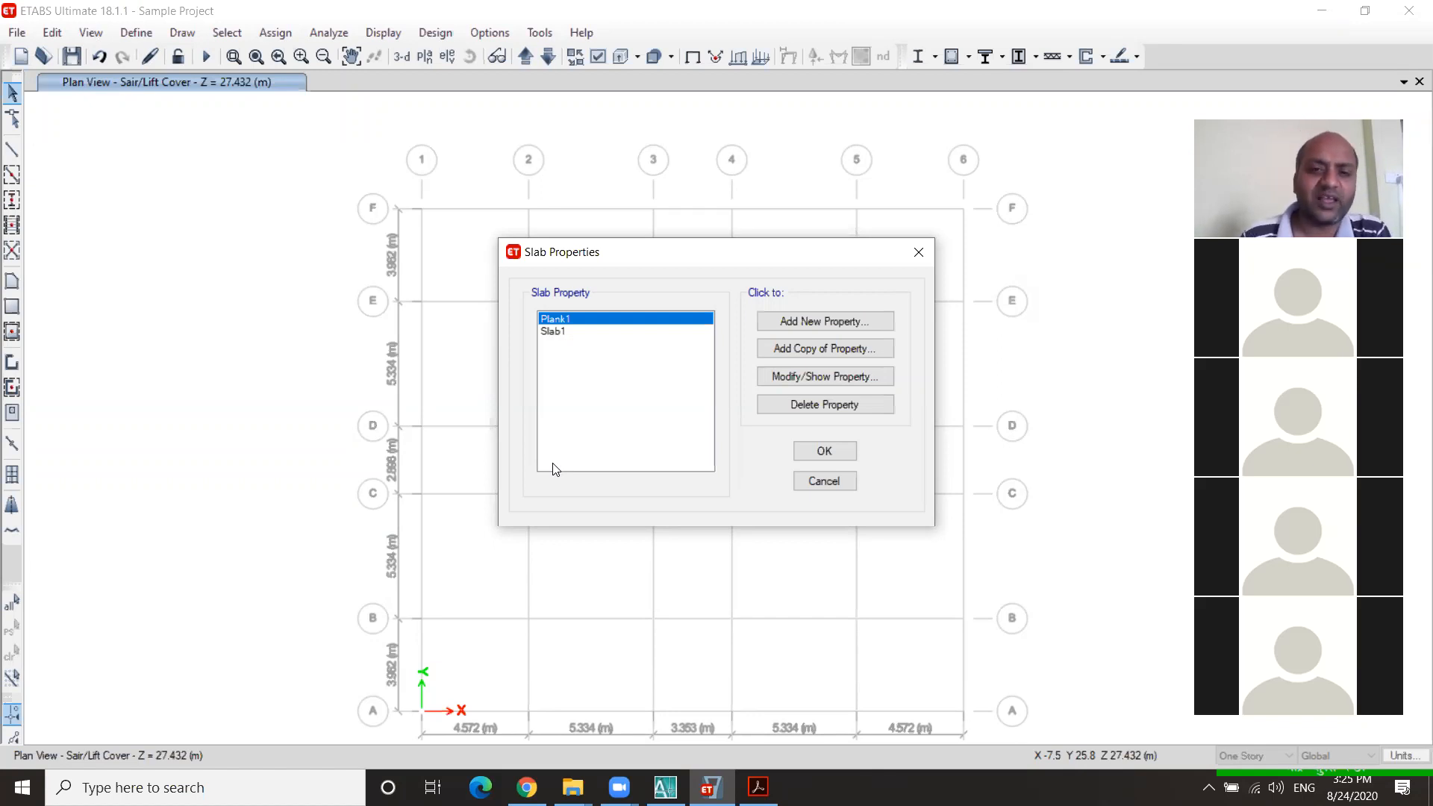
click(793, 407)
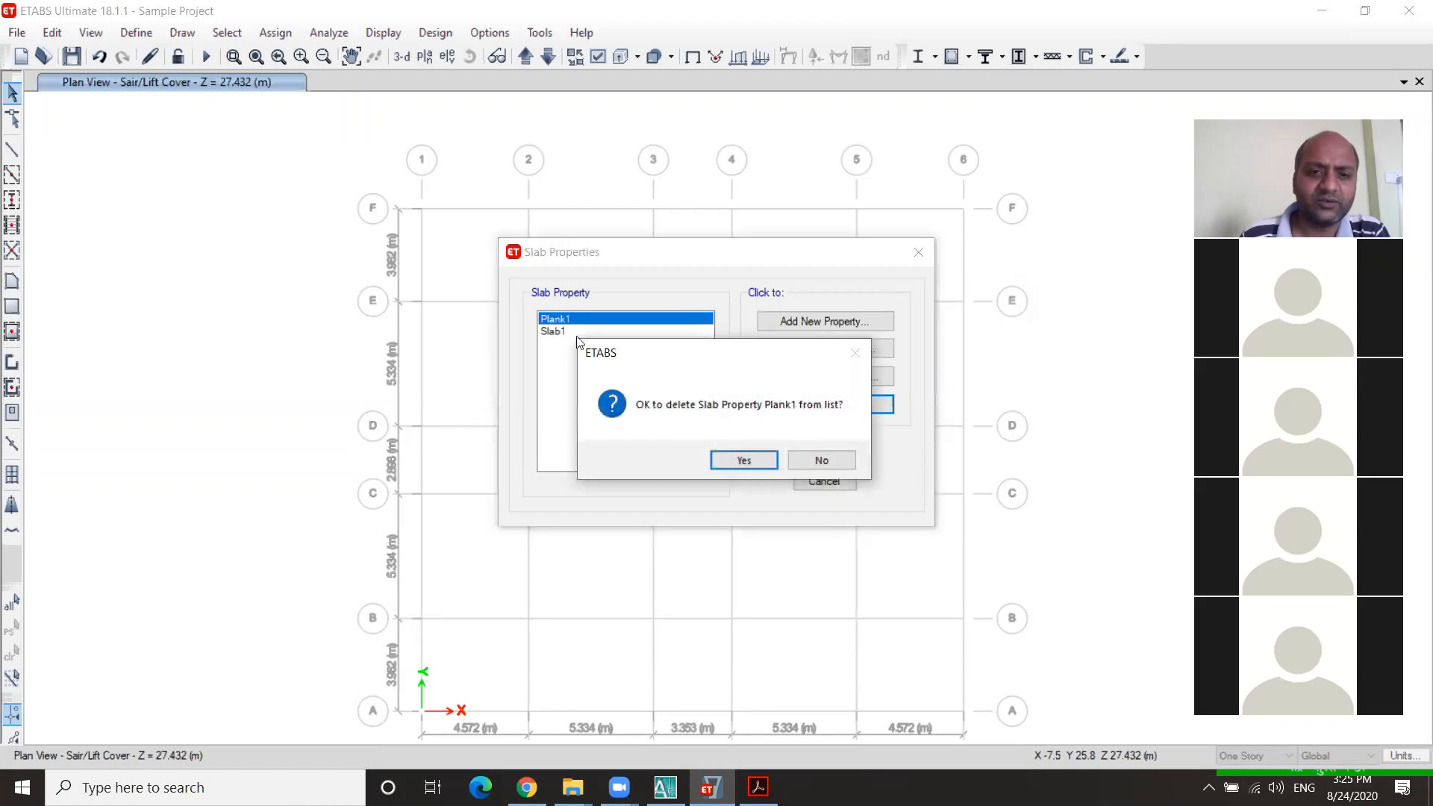
click(732, 458)
Step: Rename the Slab1 property as "Slab150" and set its slab material to M25
click(804, 377)
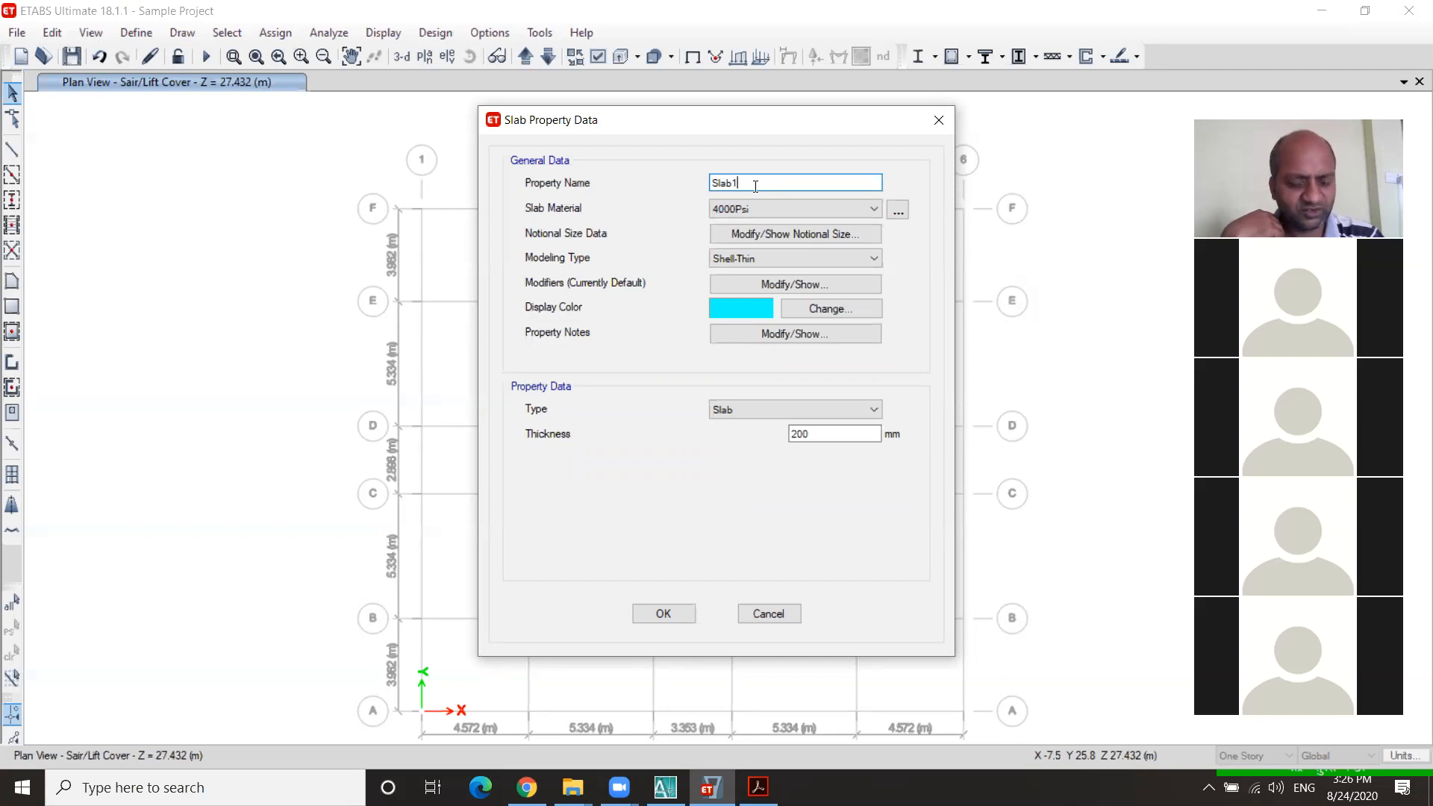
text(150)
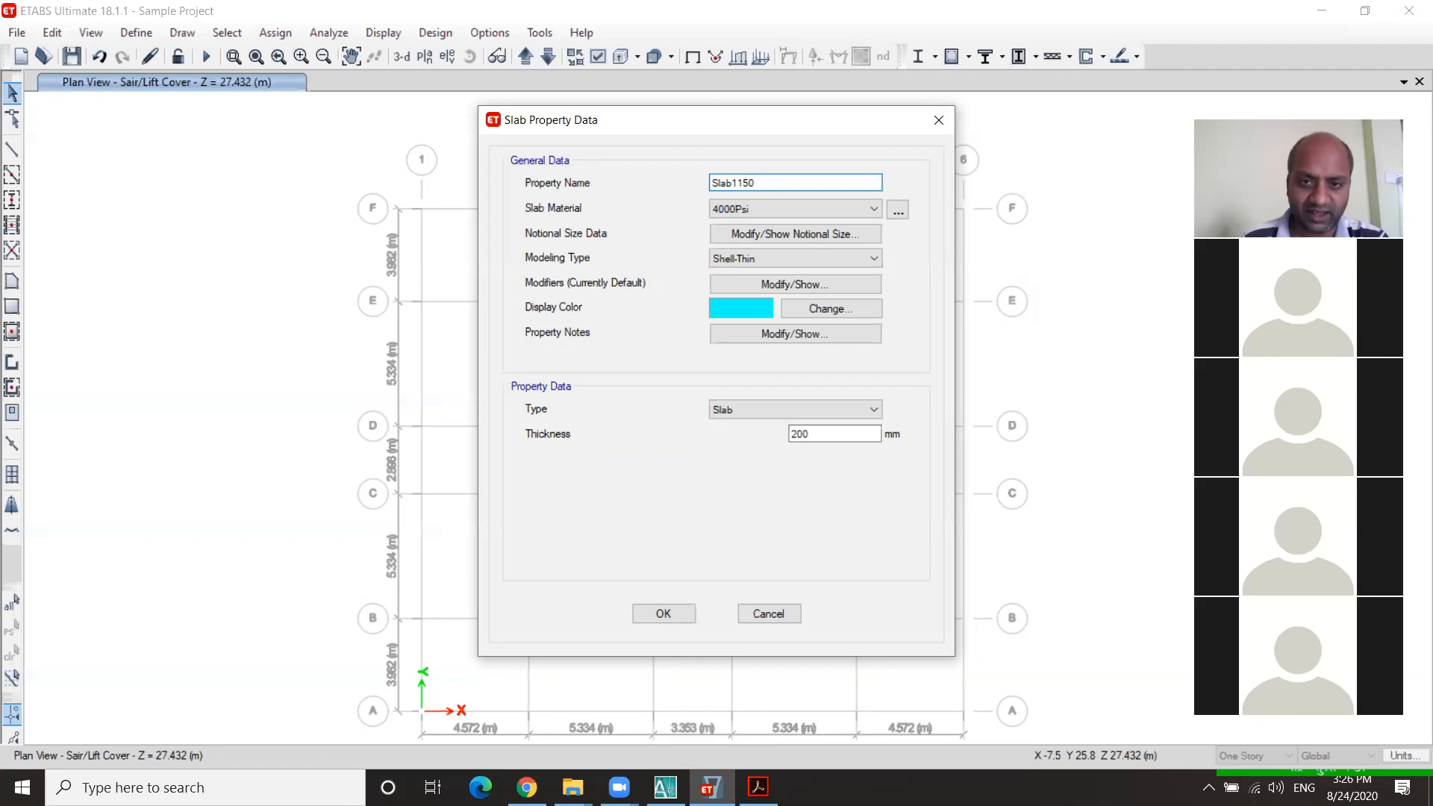
click(739, 183)
key(BackSpace)
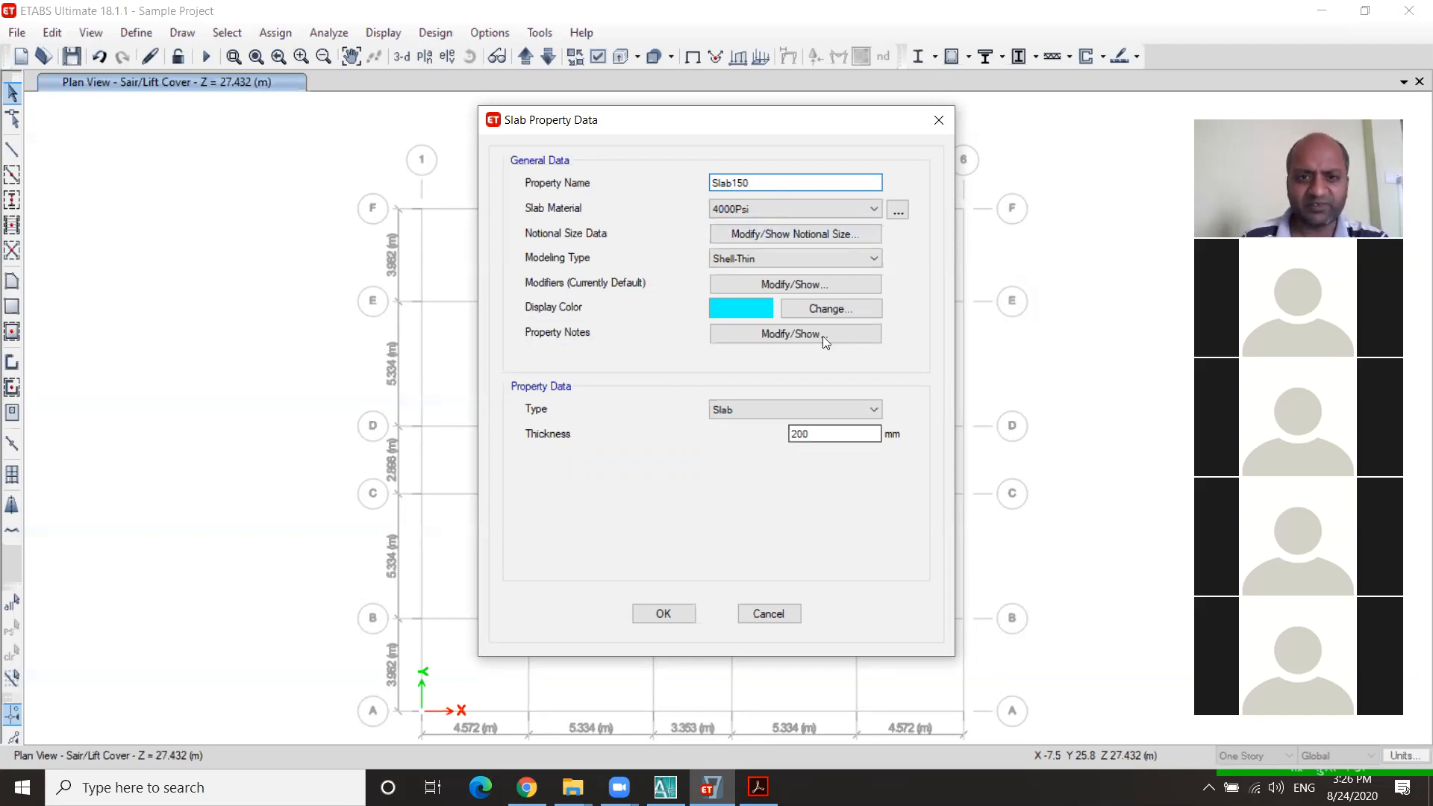
click(870, 210)
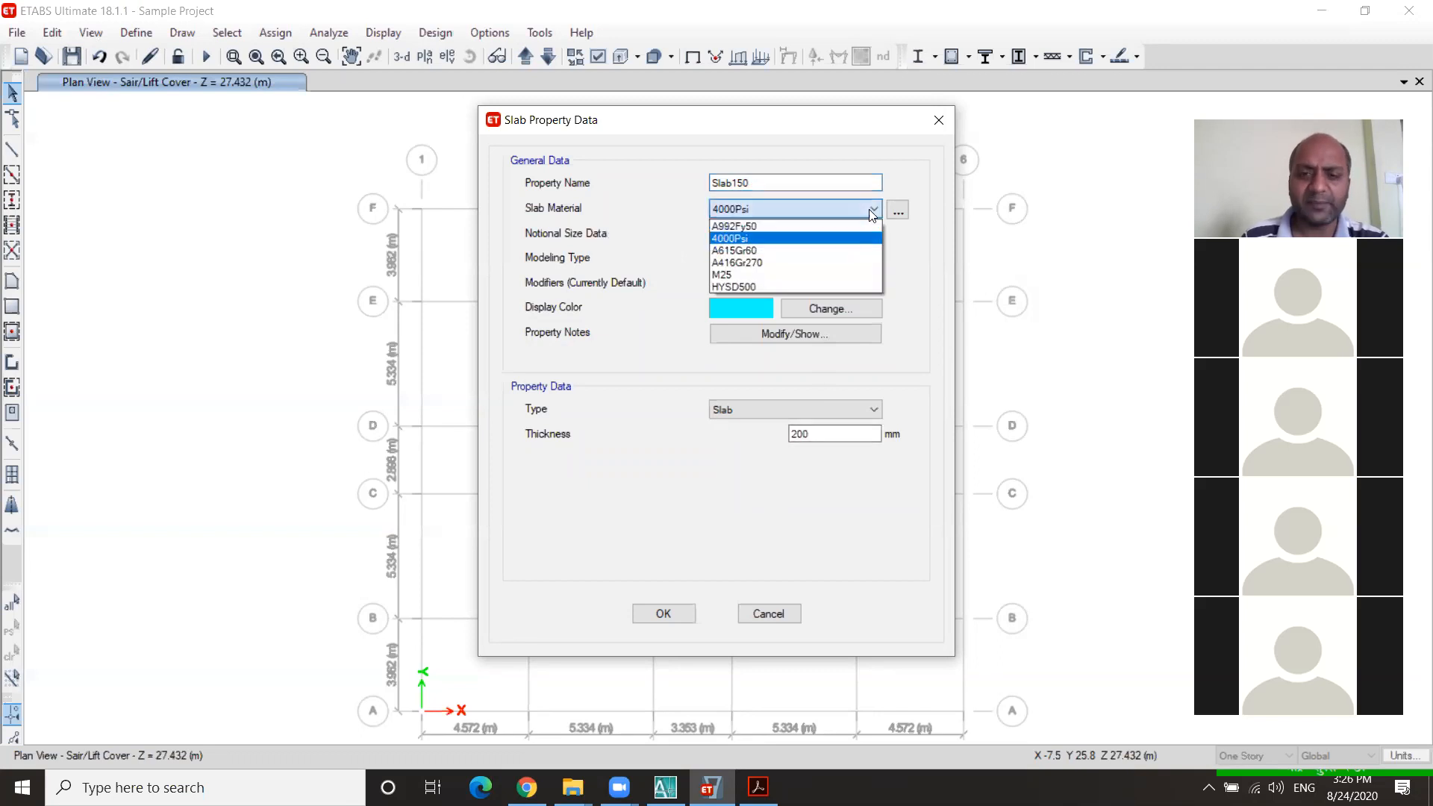
click(751, 274)
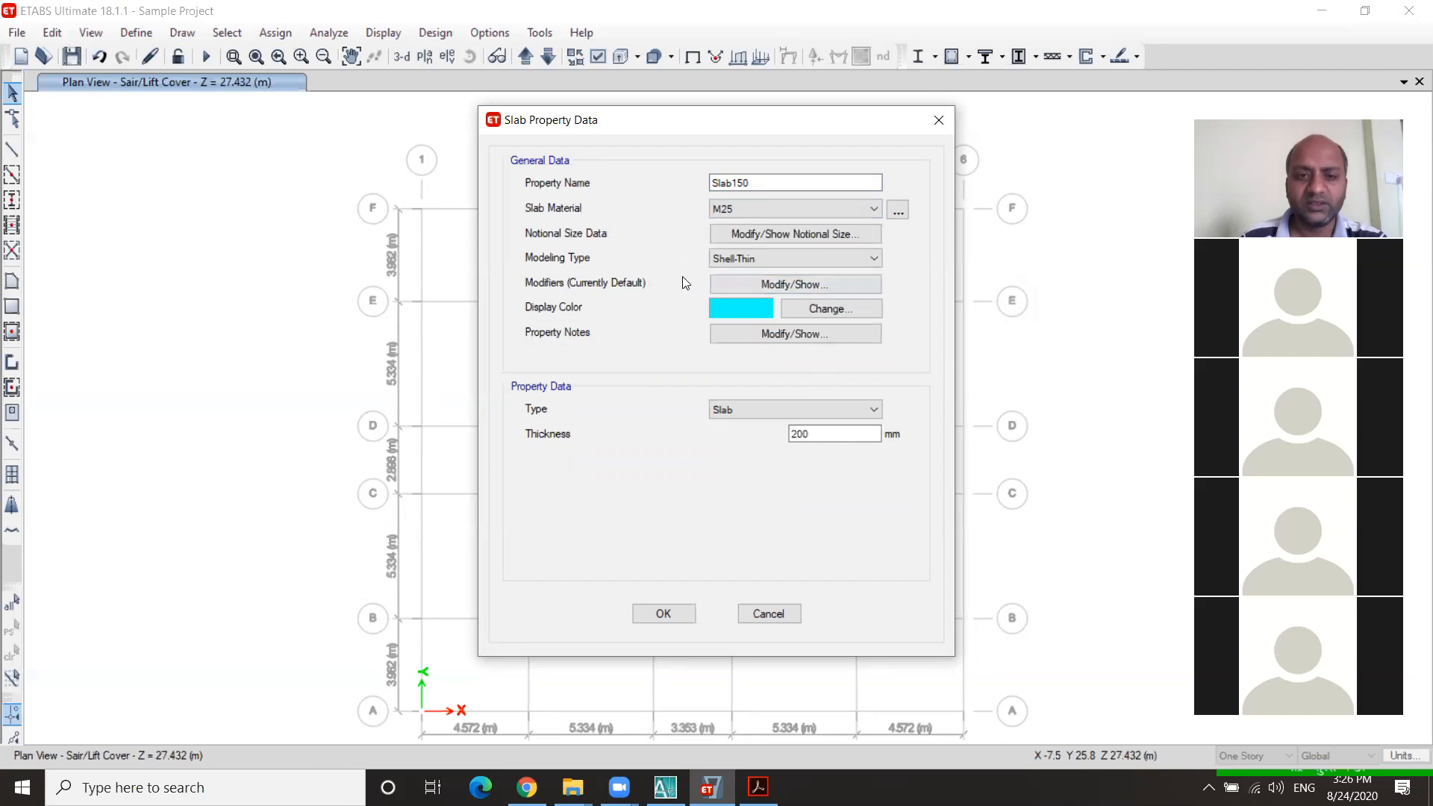
Step: Keep Slab150's modeling type as Shell-Thin, set its thickness to 150 mm, and save the property
click(872, 259)
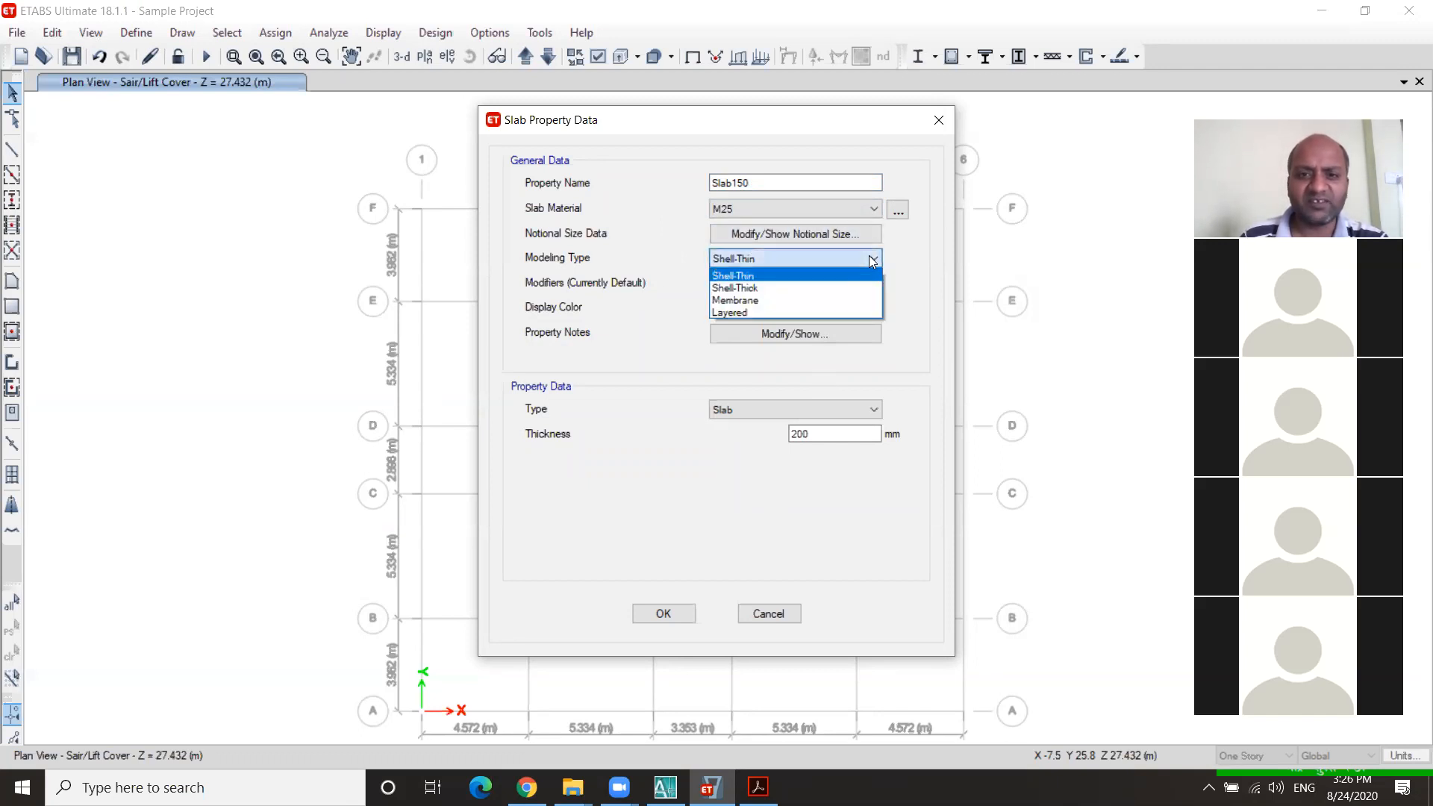
click(761, 276)
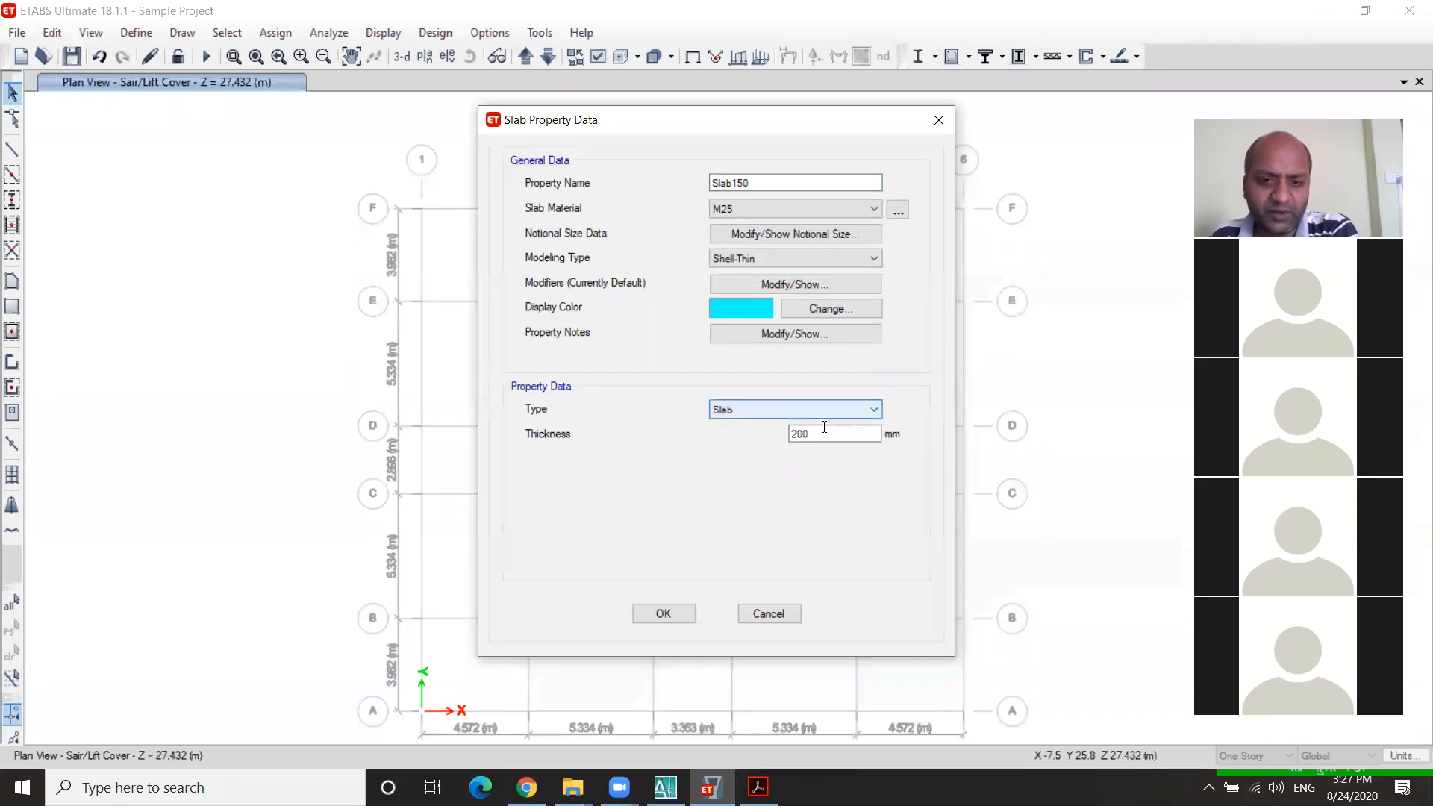
drag(822, 429, 757, 448)
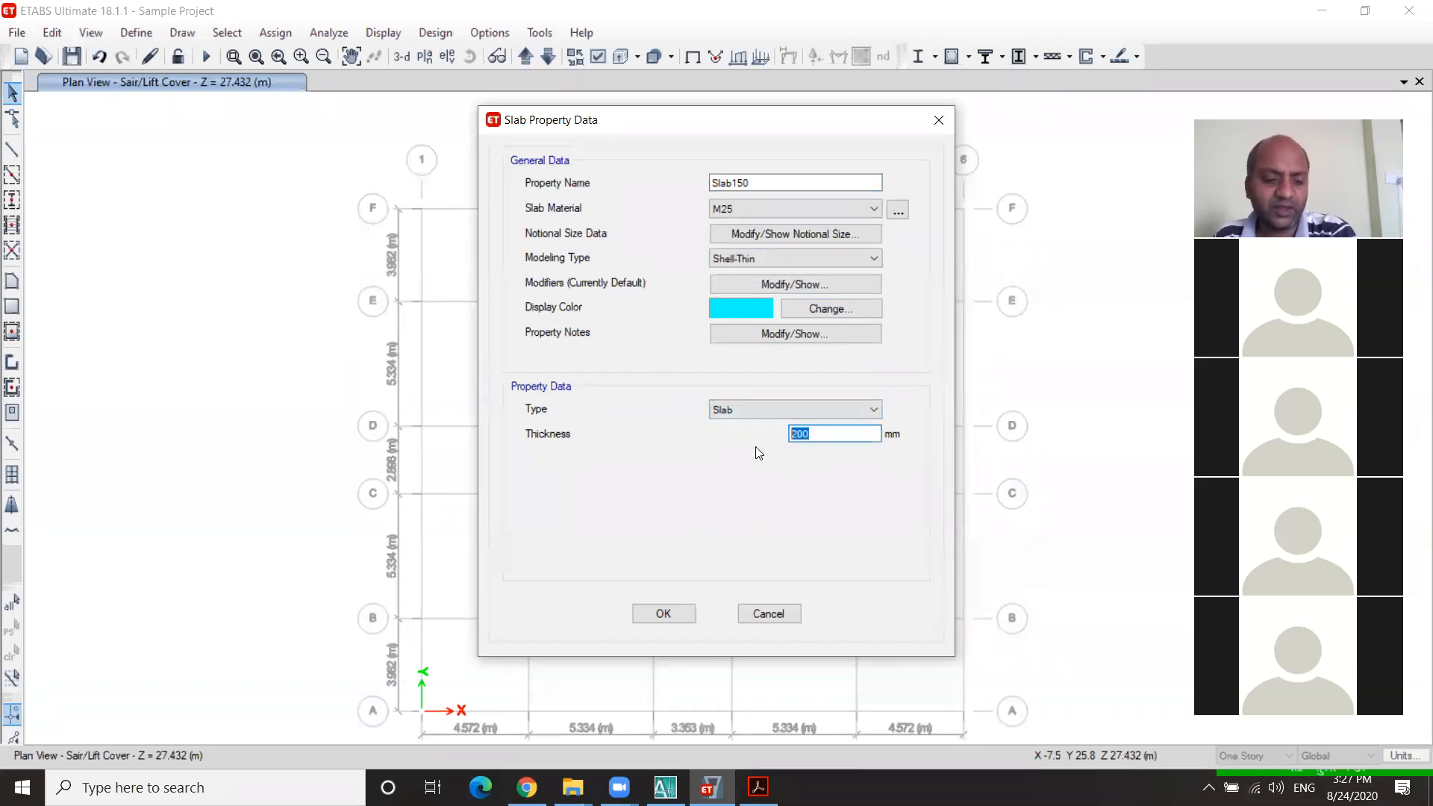
text(150)
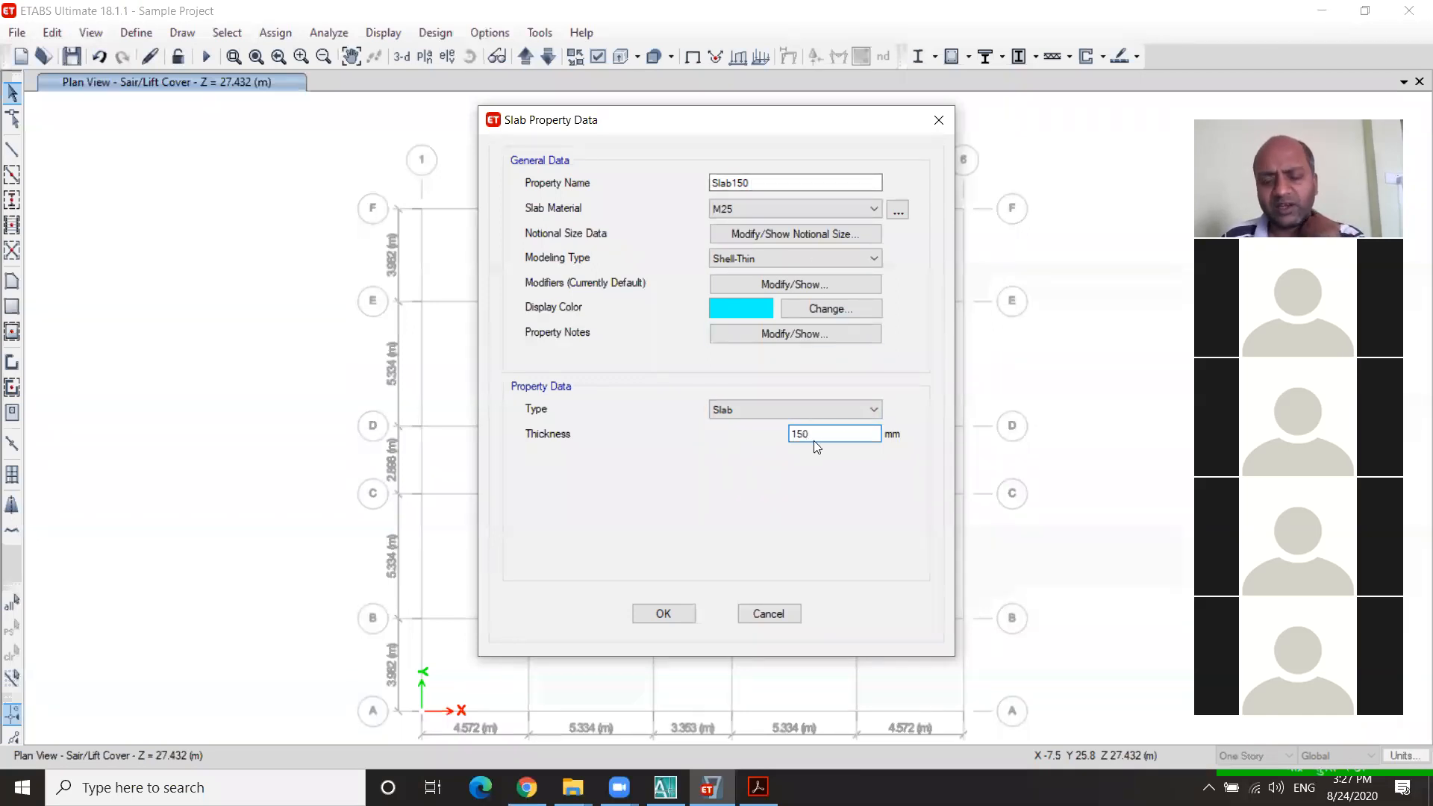
click(673, 612)
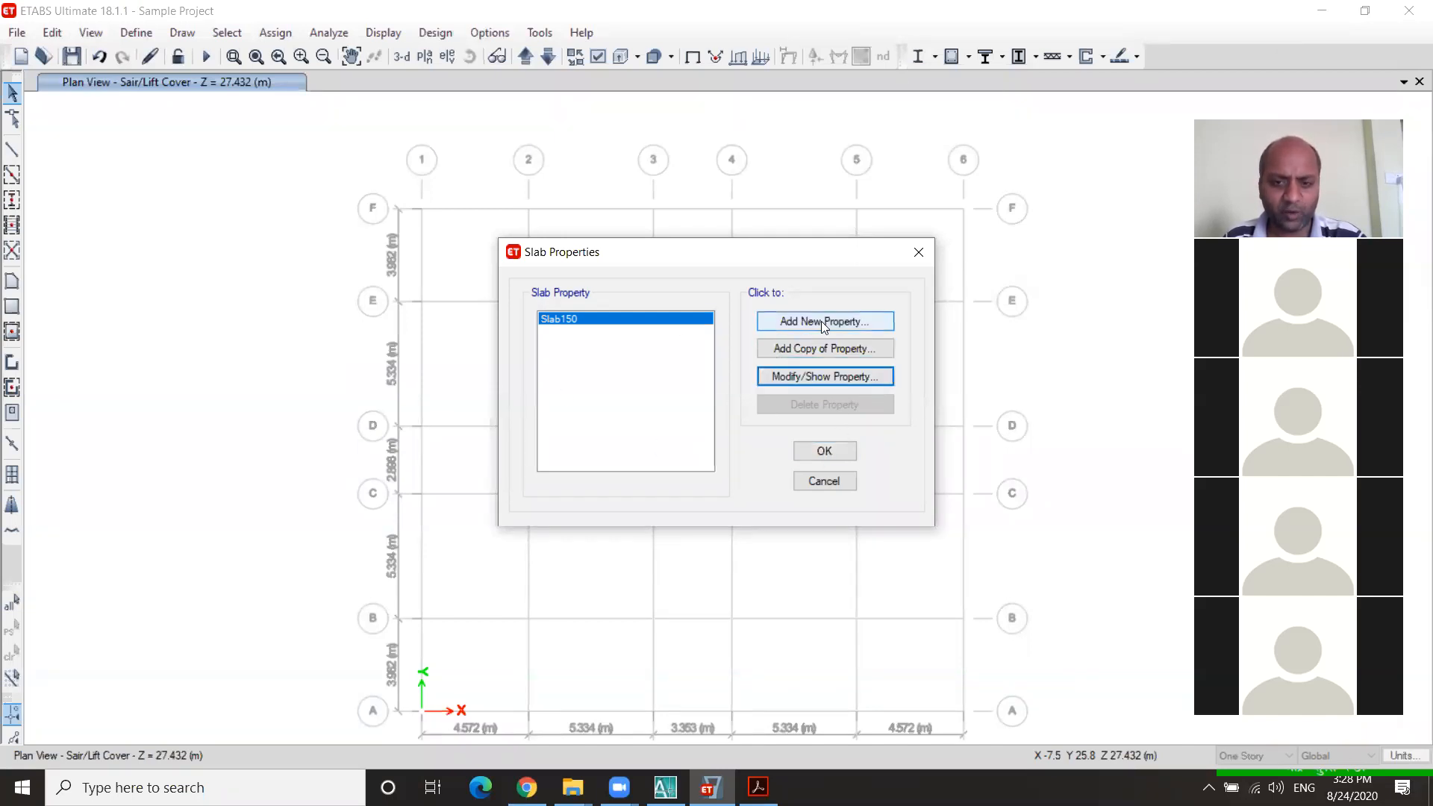
Step: Add a copy of the Slab150 property and name it "Stair Slab150"
click(821, 346)
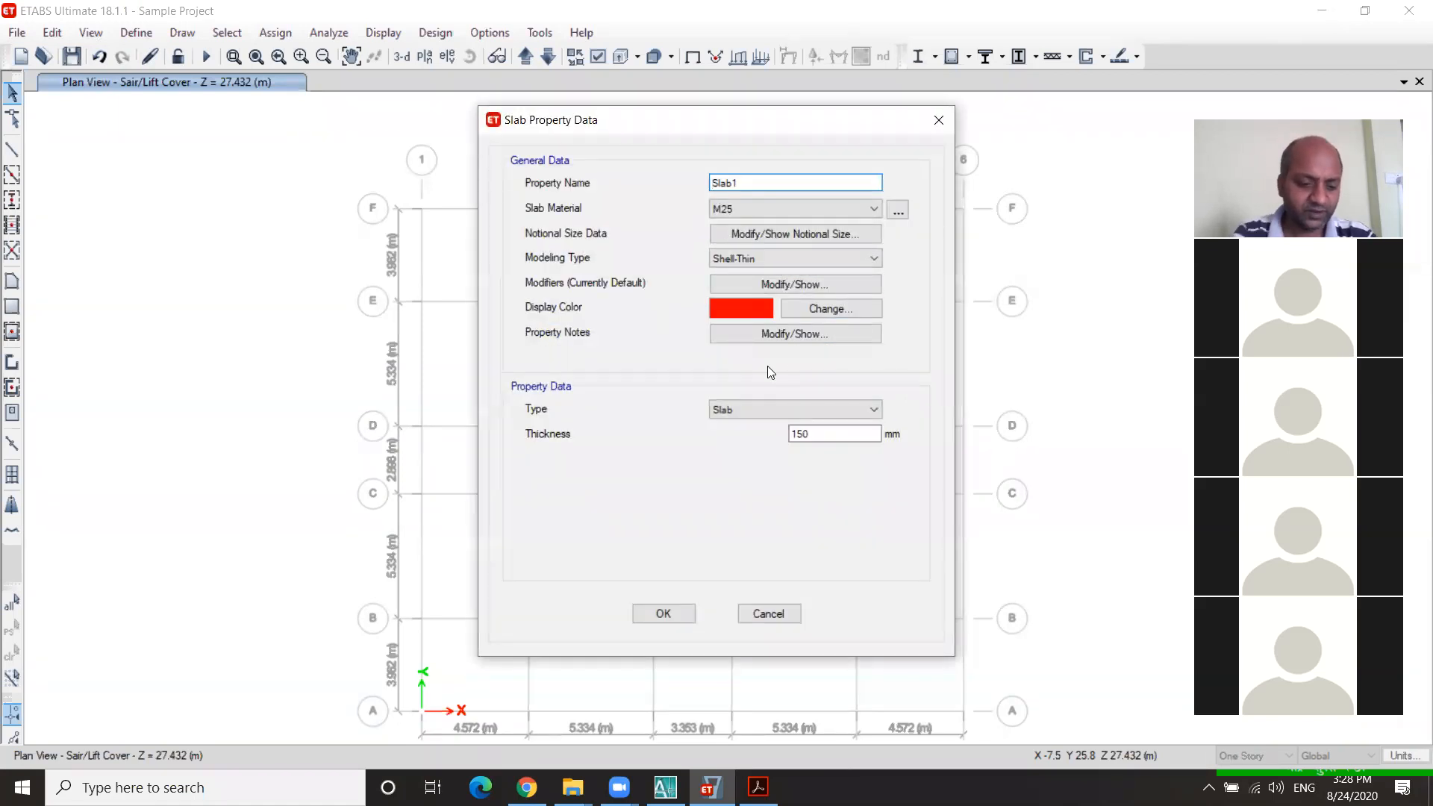
text(Stair)
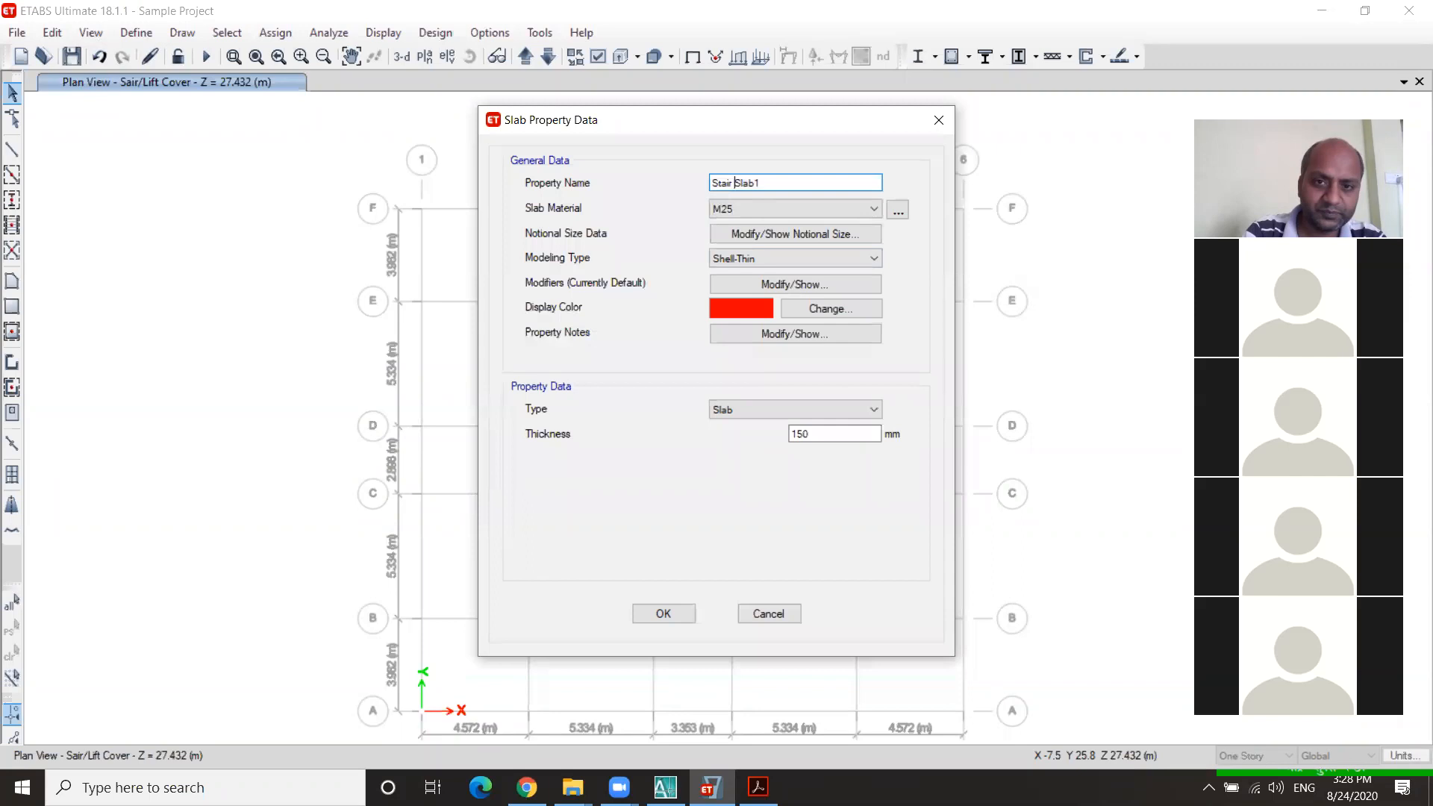
click(762, 184)
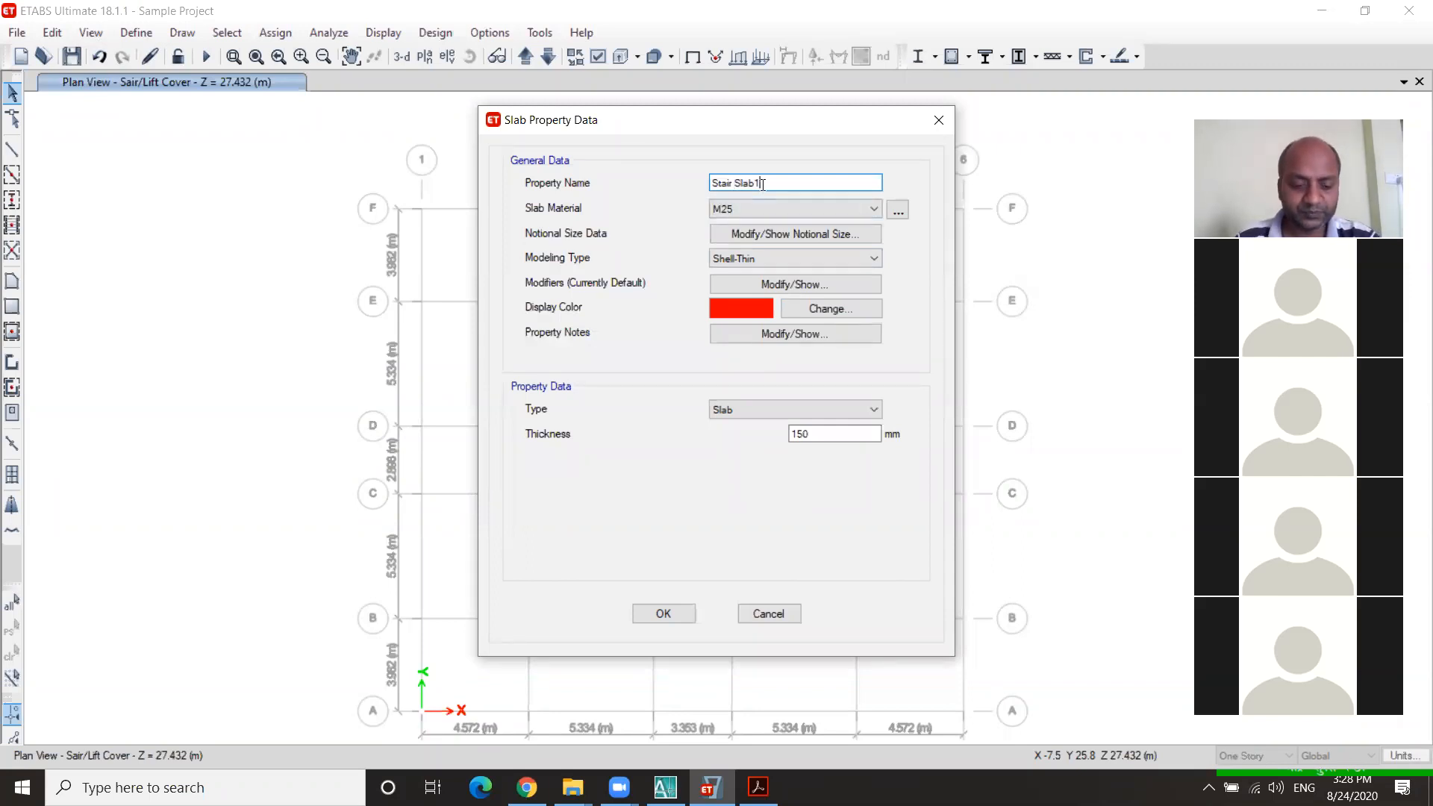
text(50)
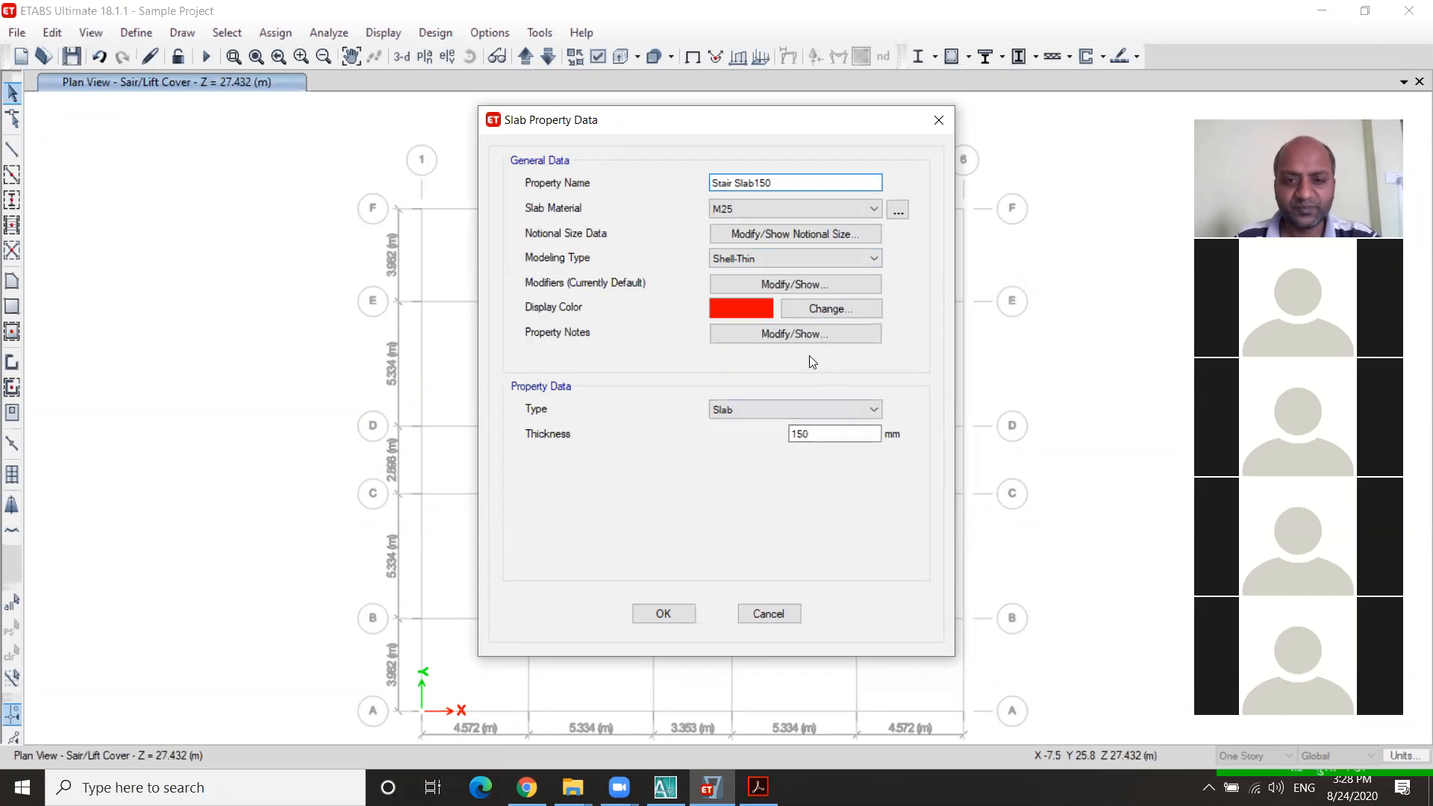
Step: Change the Stair Slab150 display color to blue (RGB 0, 128, 255) and save the property
click(826, 313)
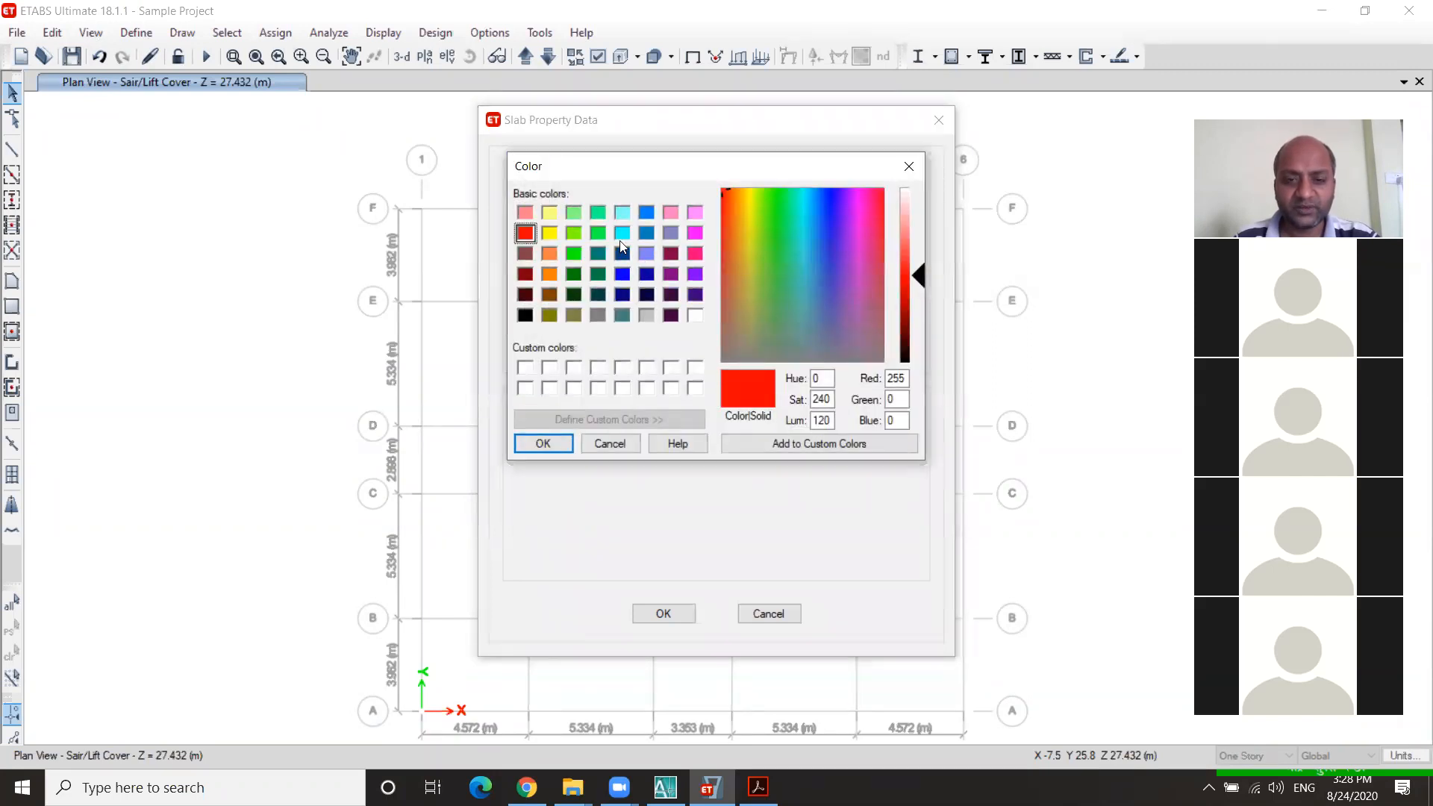
click(648, 217)
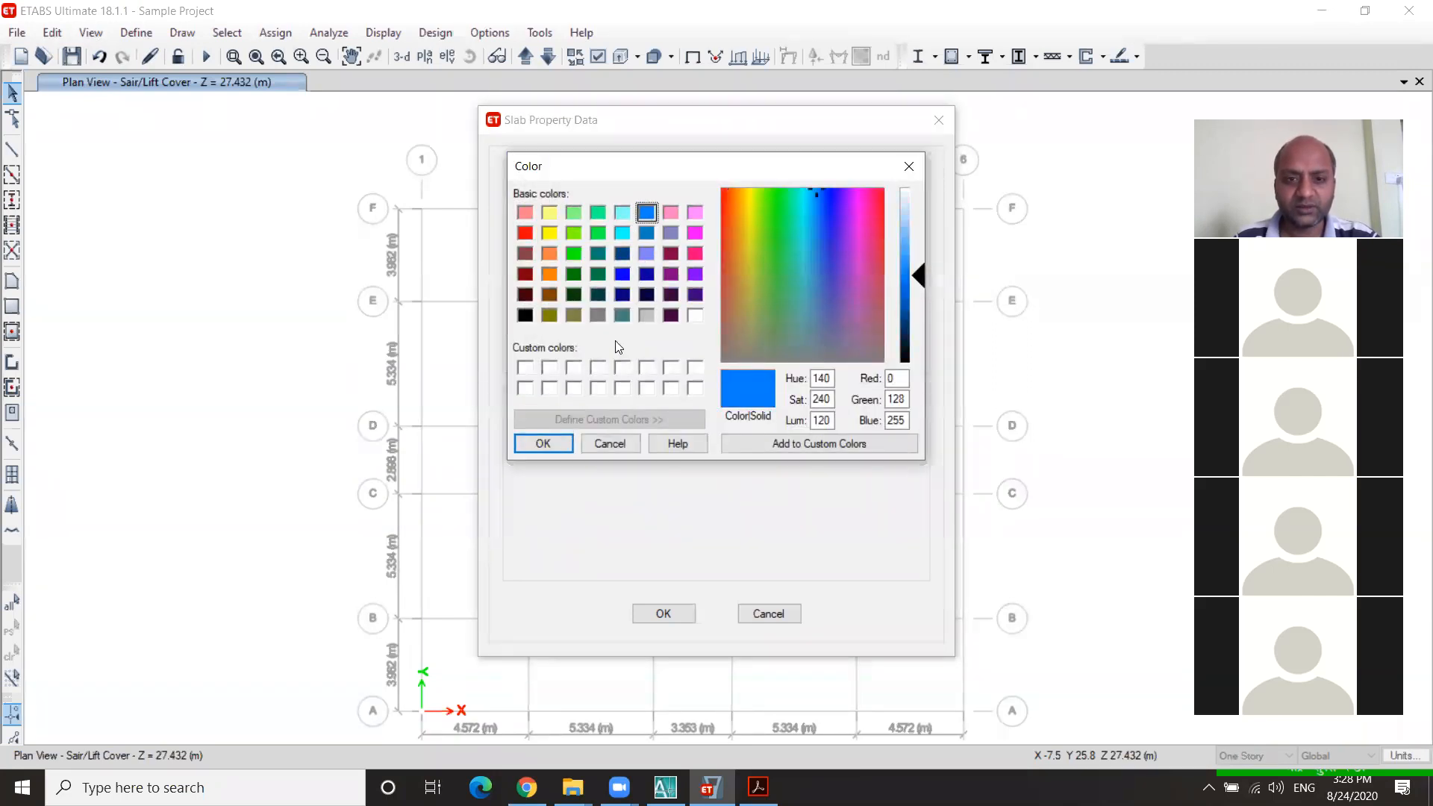
click(552, 445)
click(662, 613)
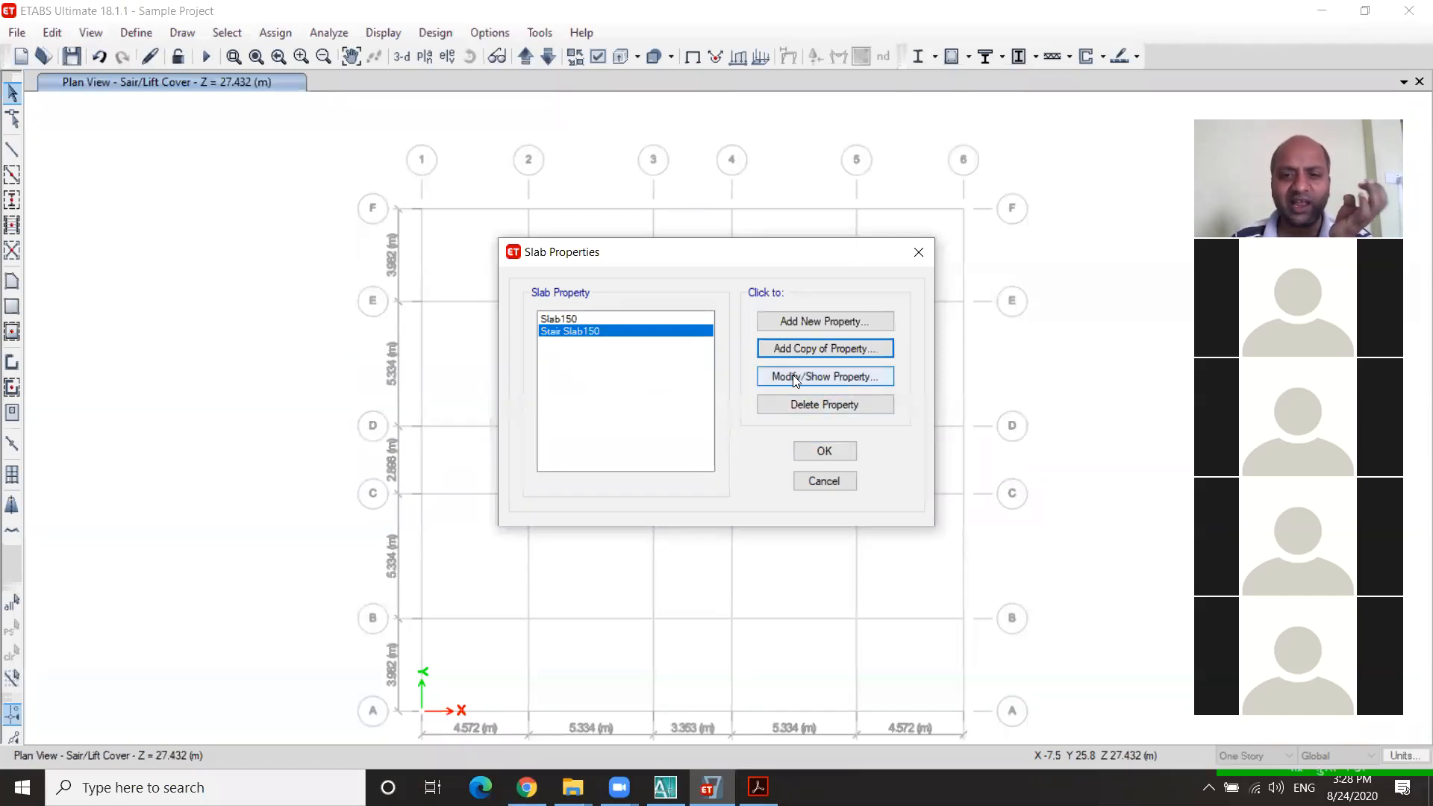
Step: Add a copy of Stair Slab150 named "Stair Waist Slab 150", save it, and accept the slab properties
click(836, 351)
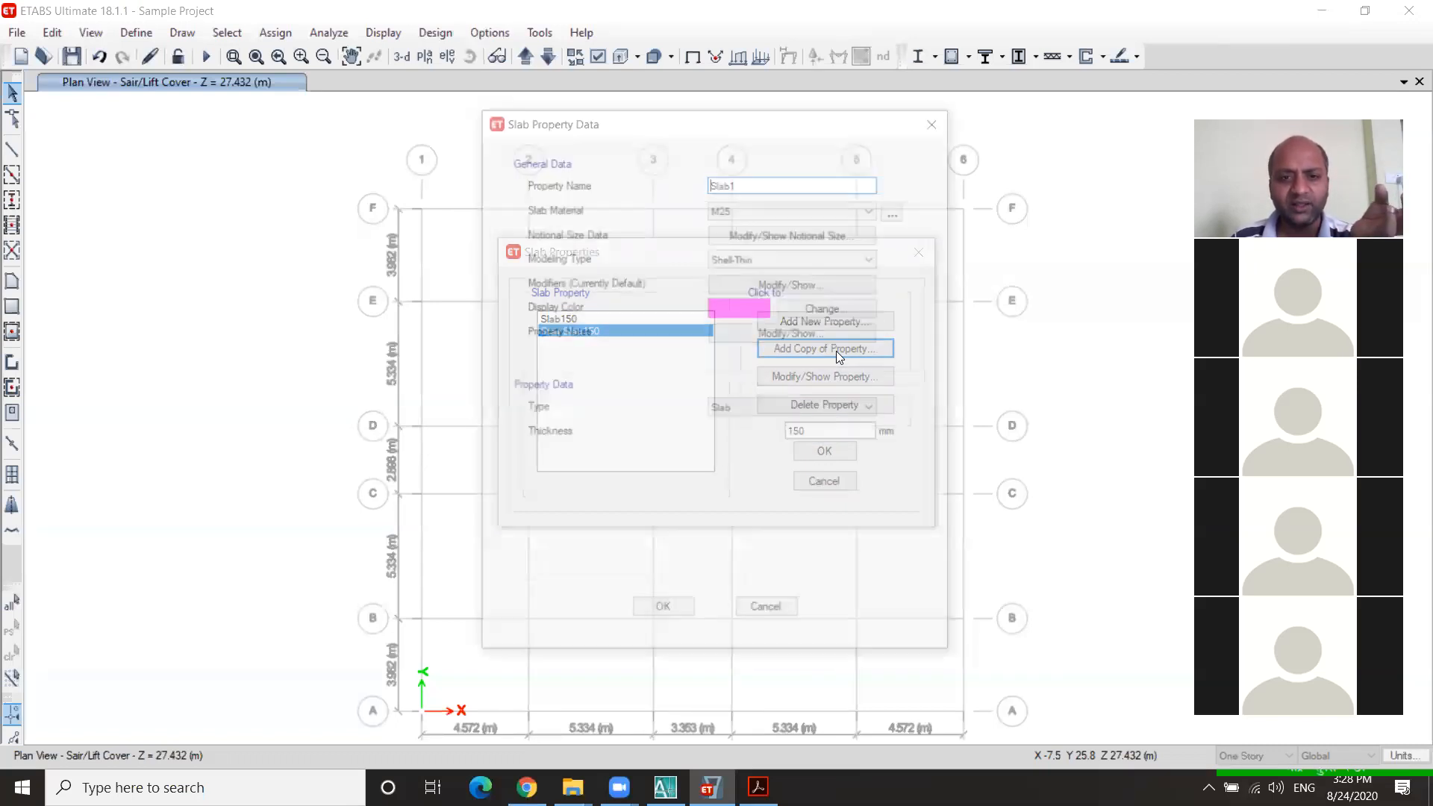
double_click(749, 186)
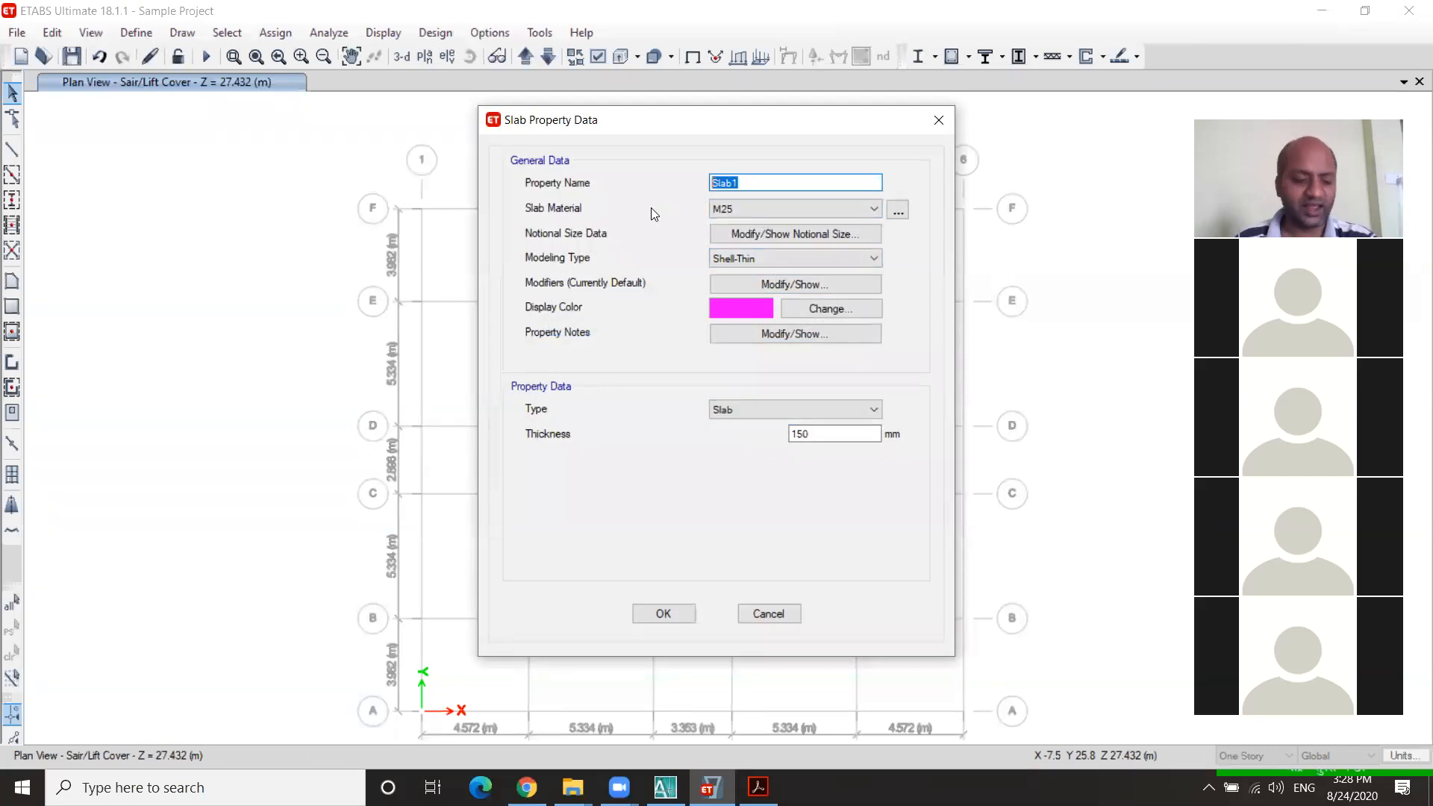
text(Stair)
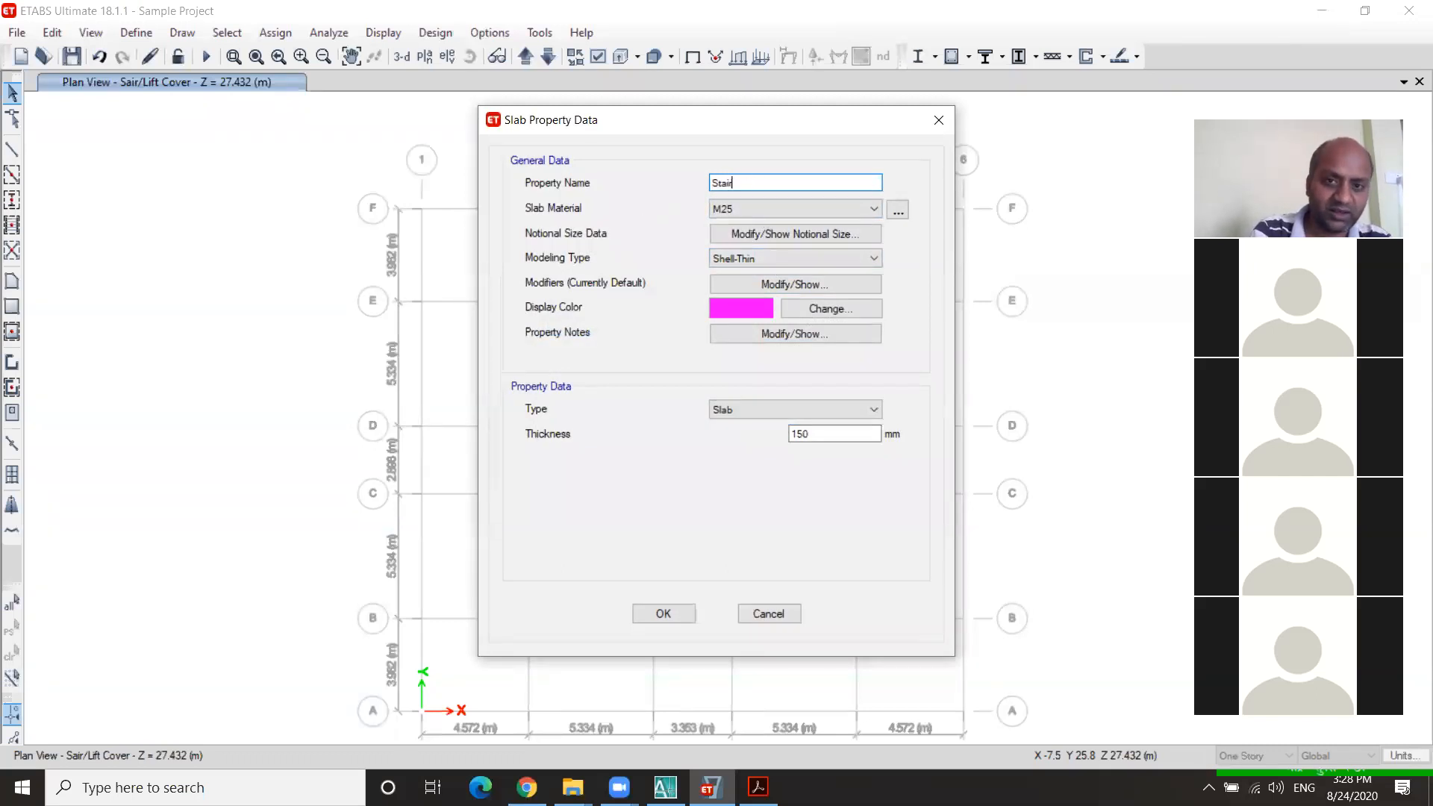
text( Wa)
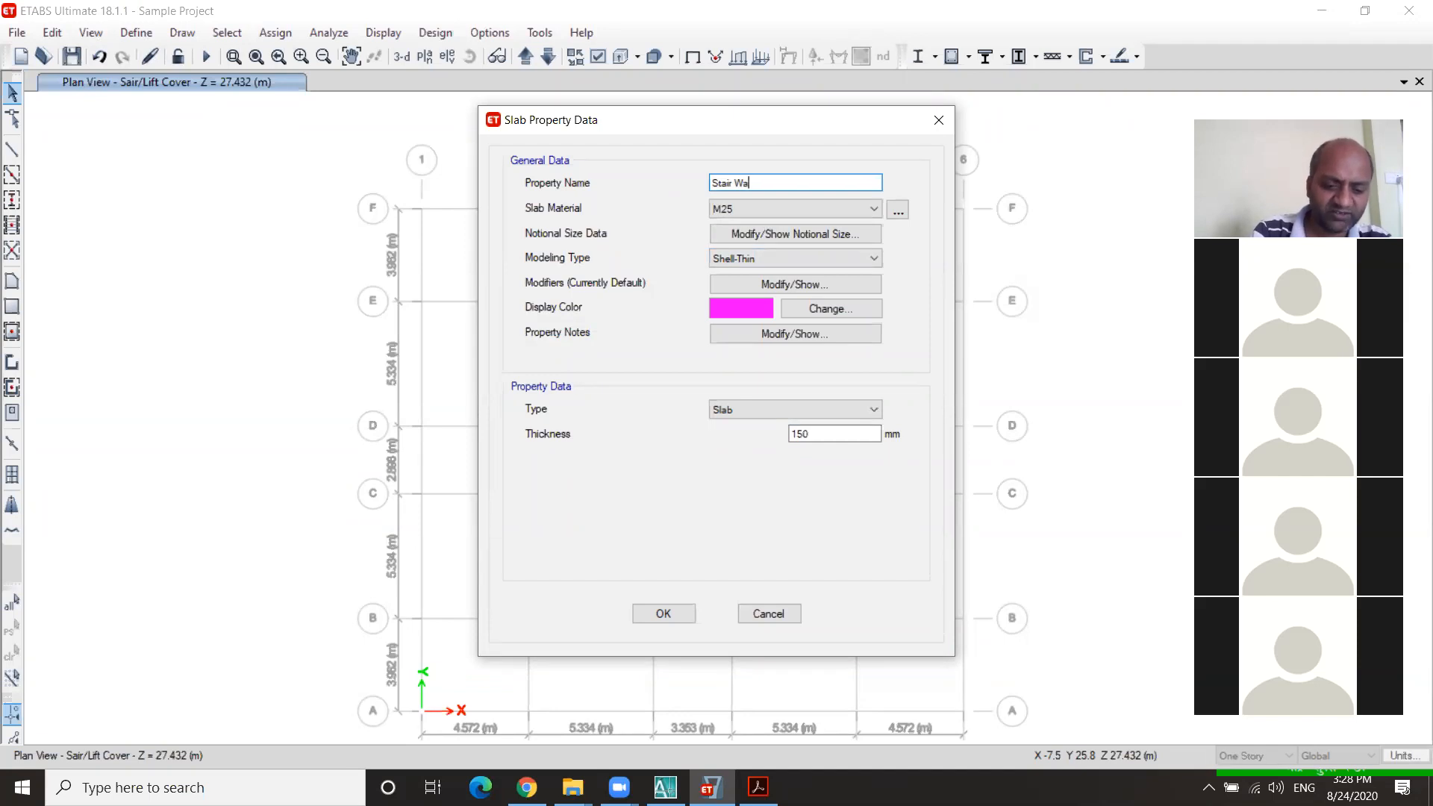
text(ist)
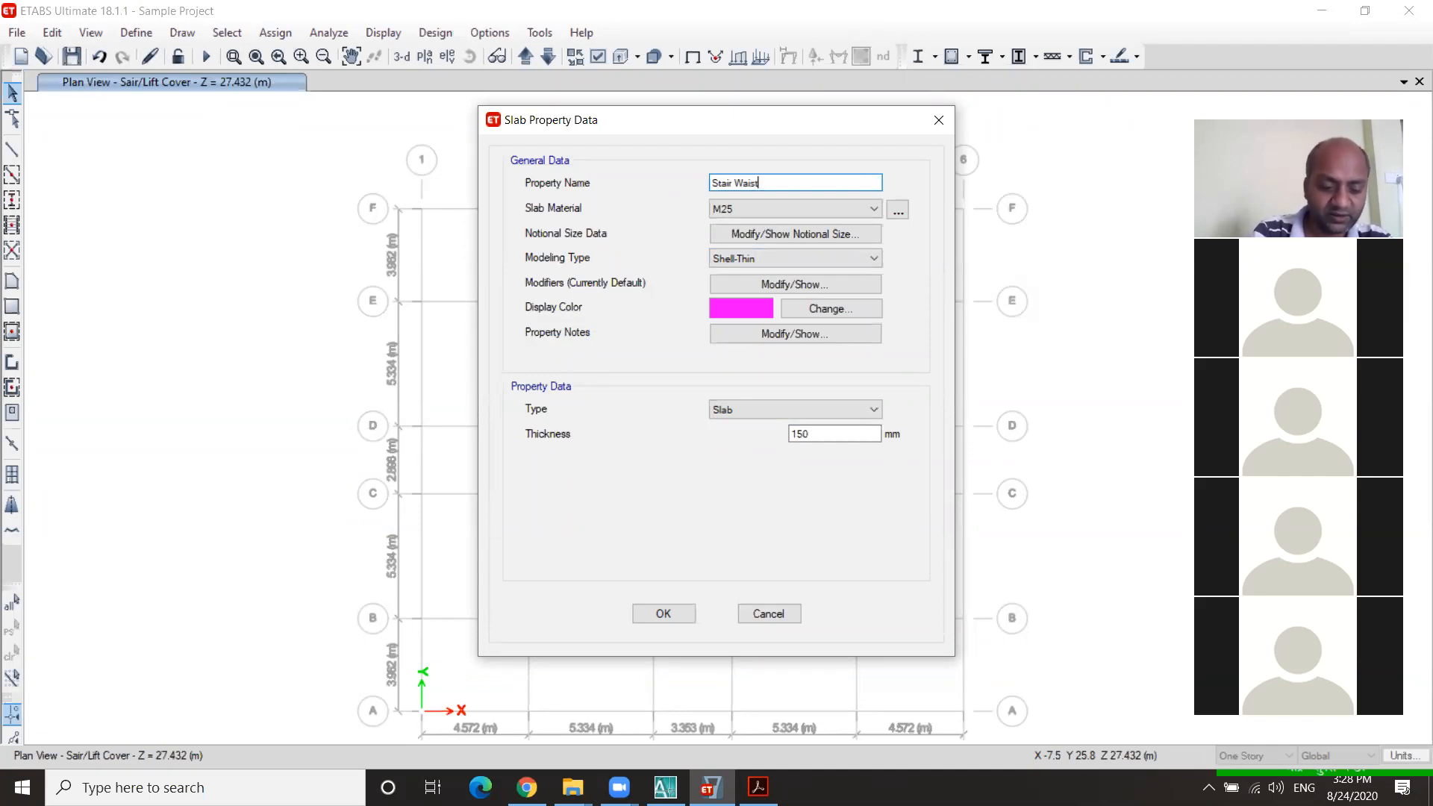
text( Slab)
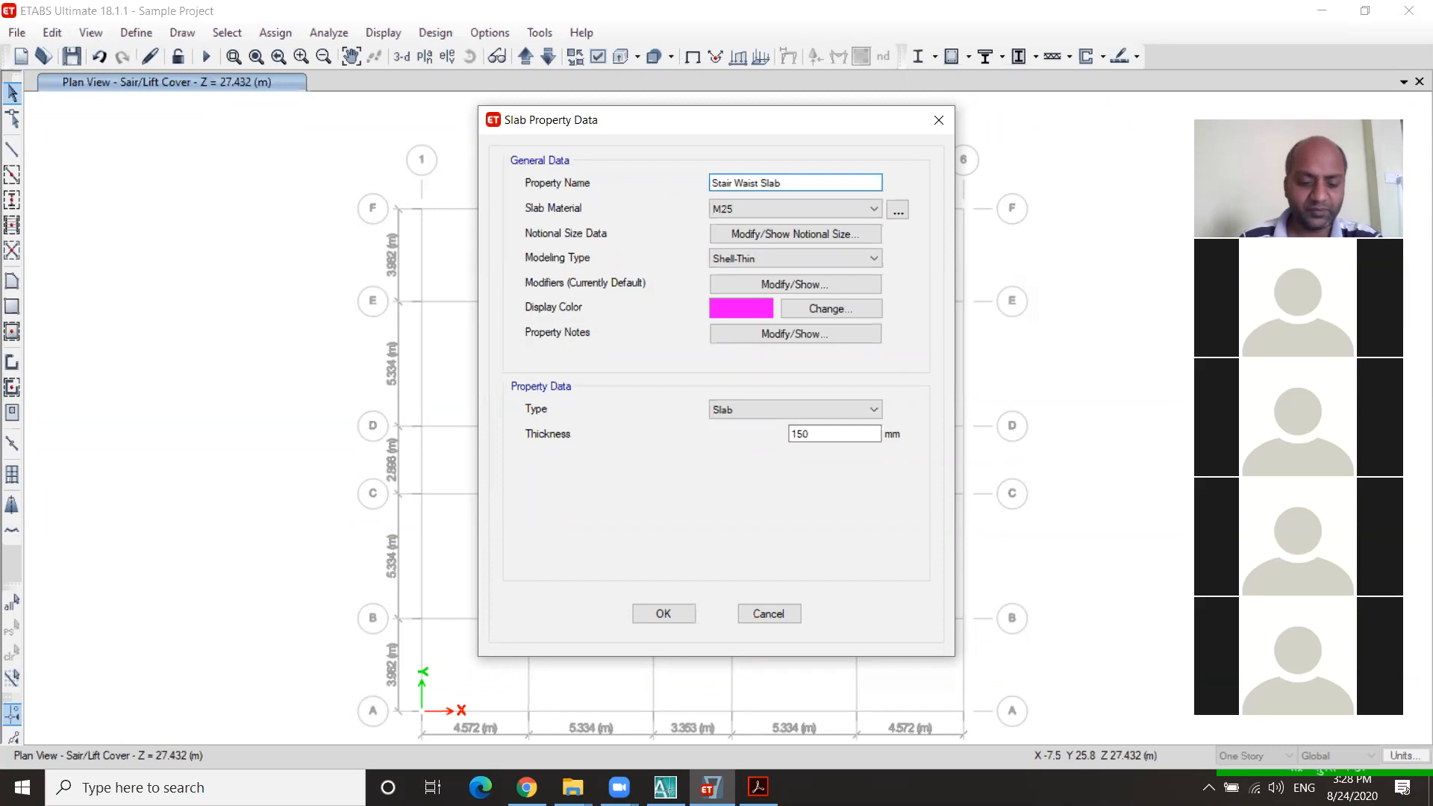
text( 150)
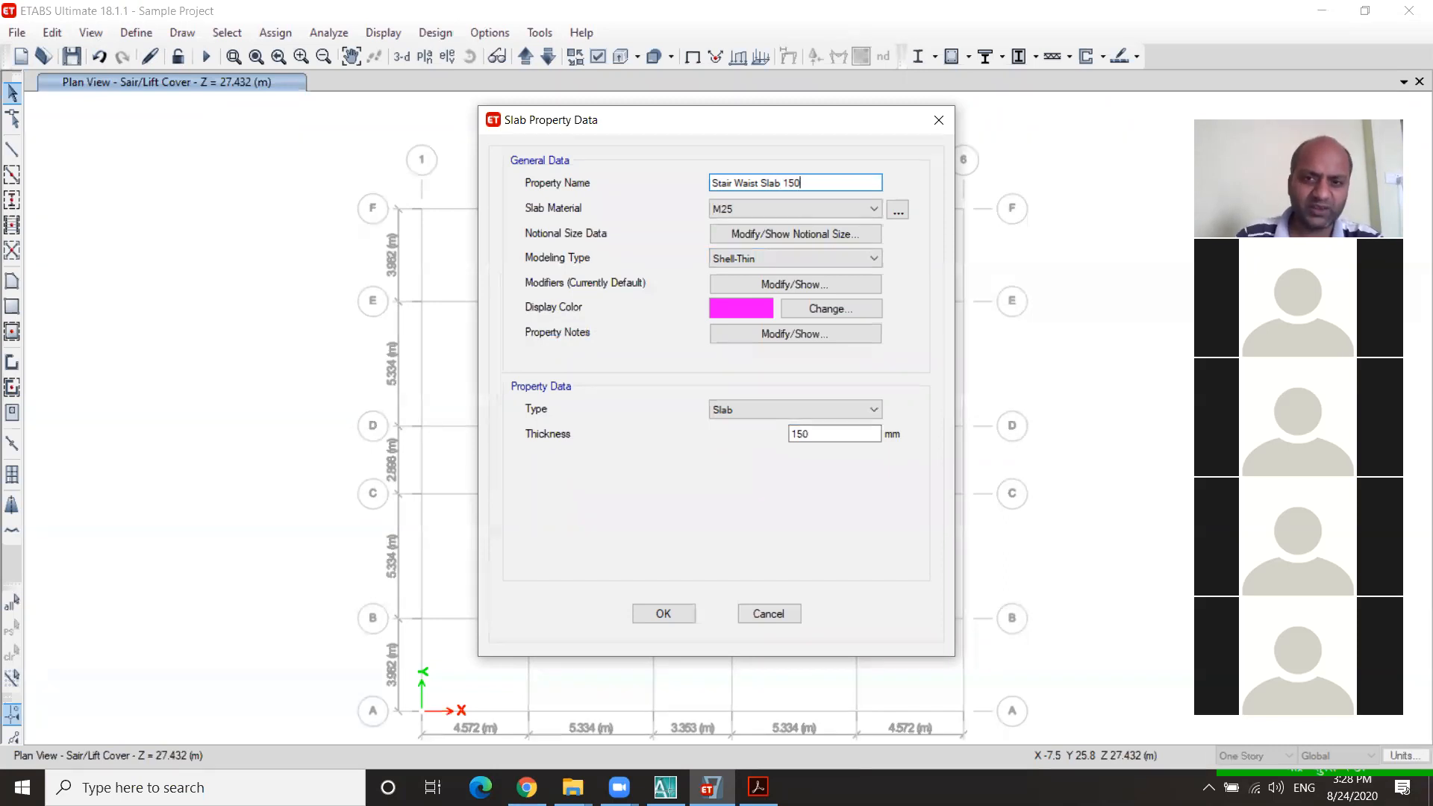
click(683, 615)
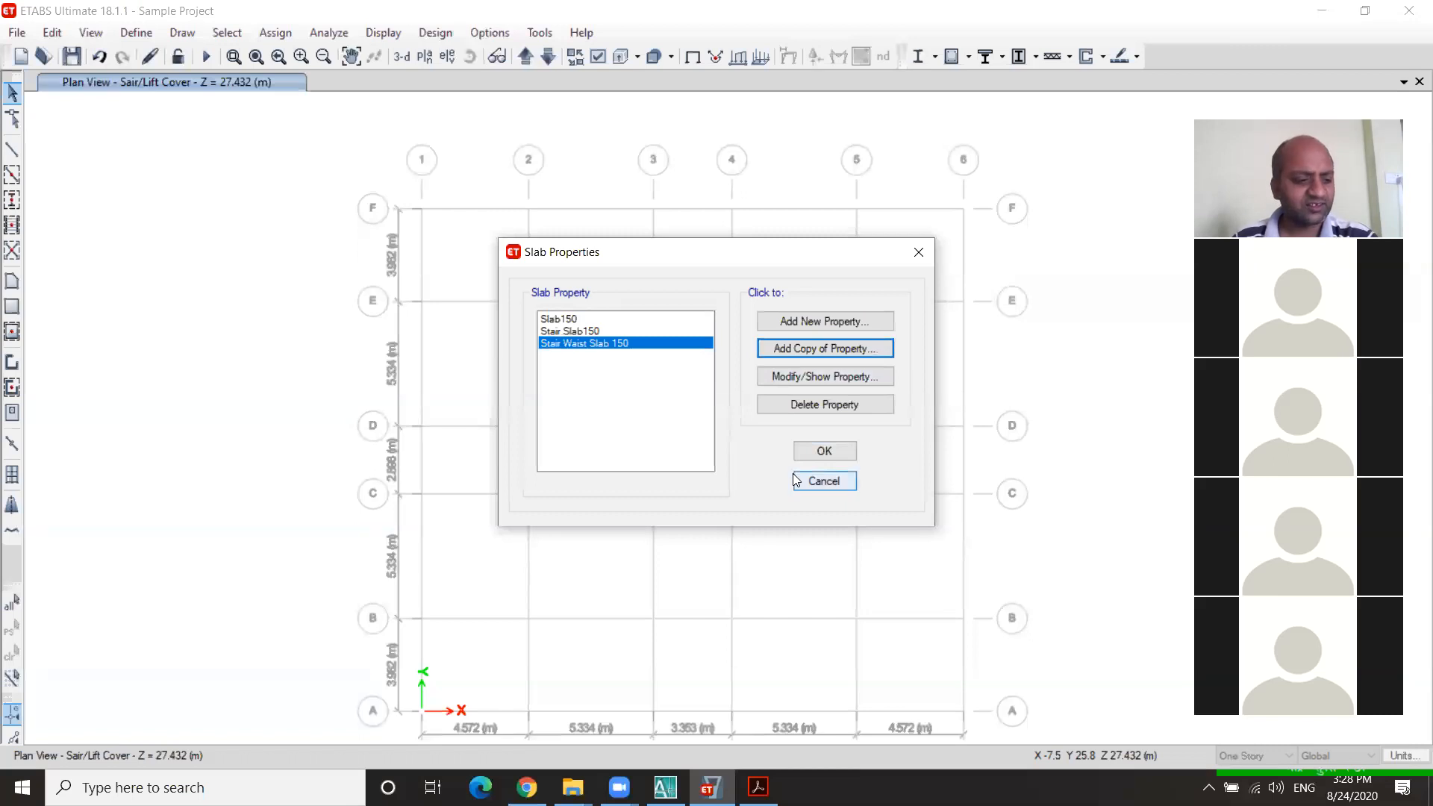
click(825, 452)
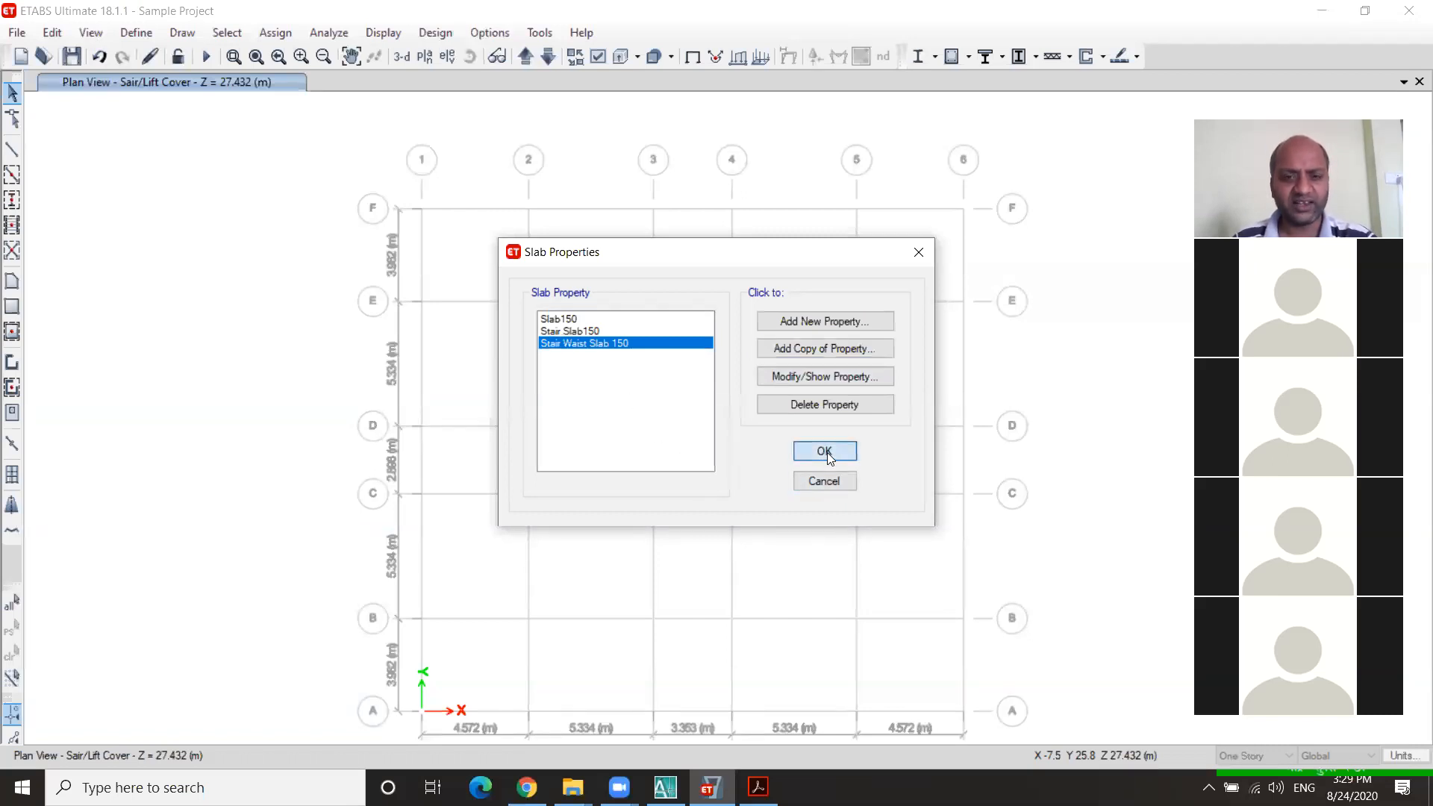
click(827, 452)
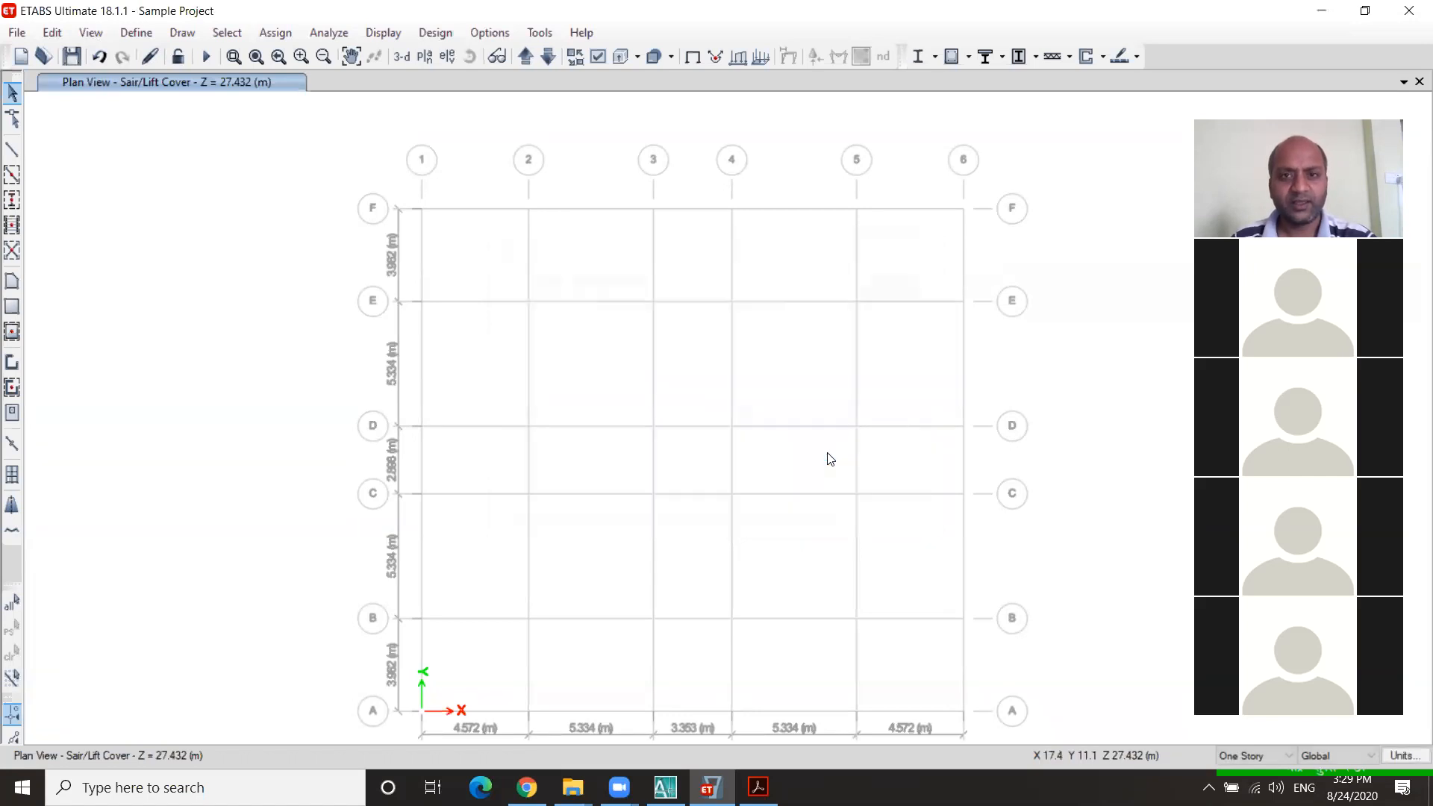